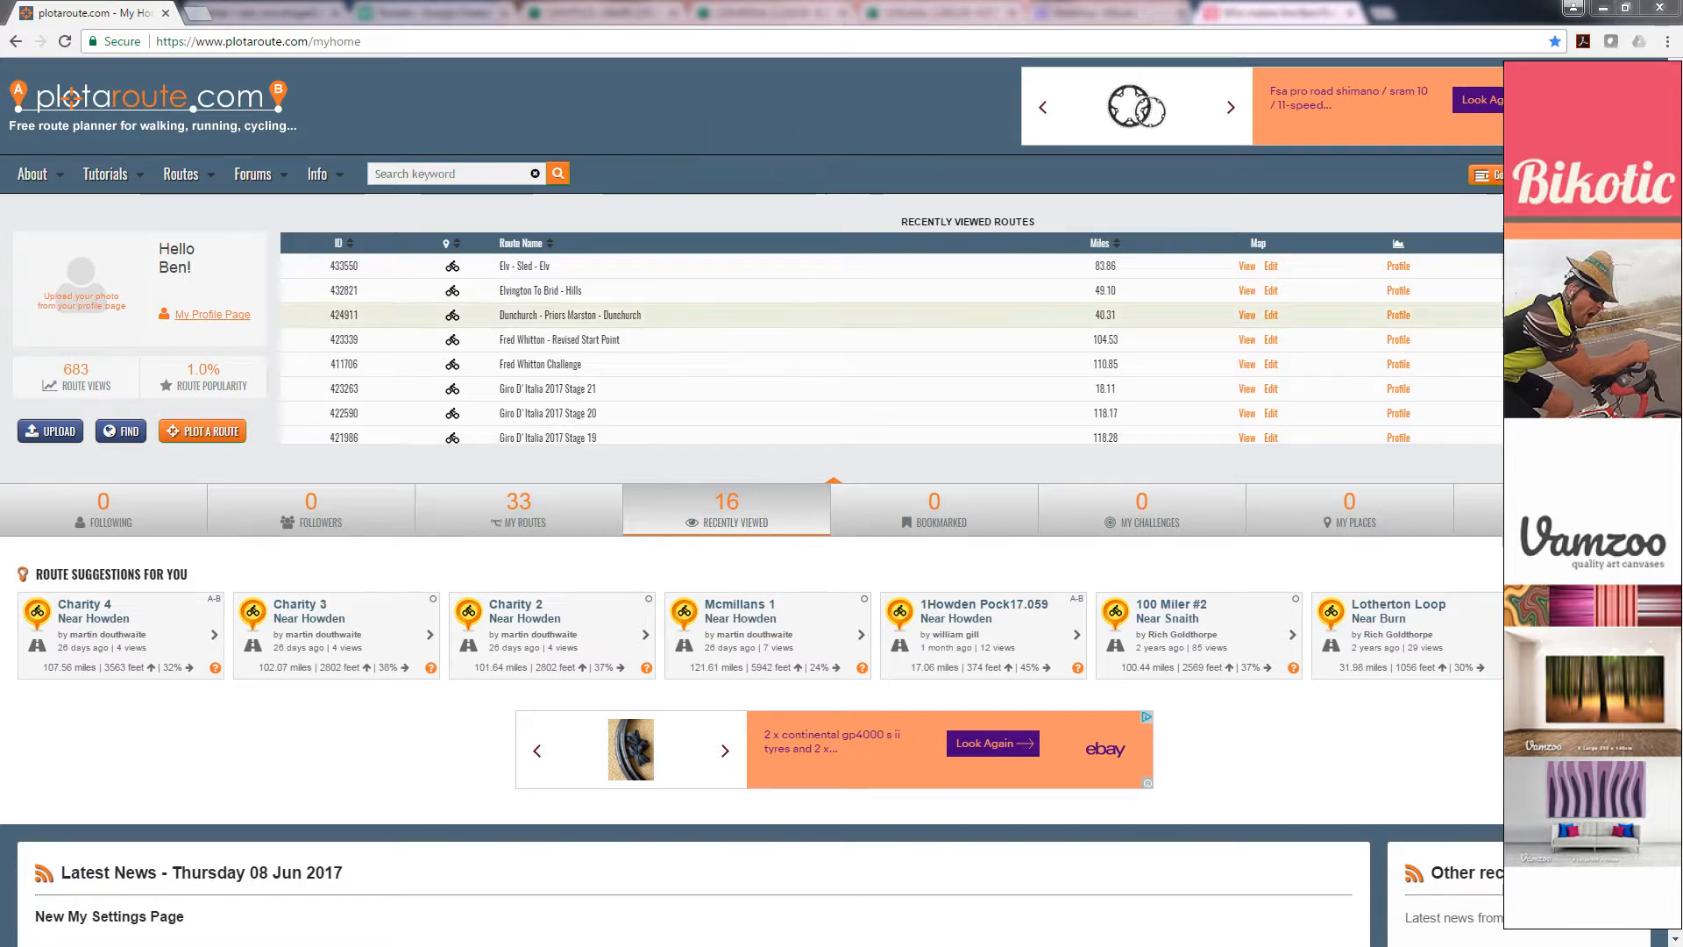
Open the planner for plotting a new route and search the map for "elvington".
{"action": "left_click", "coordinate": [181, 174]}
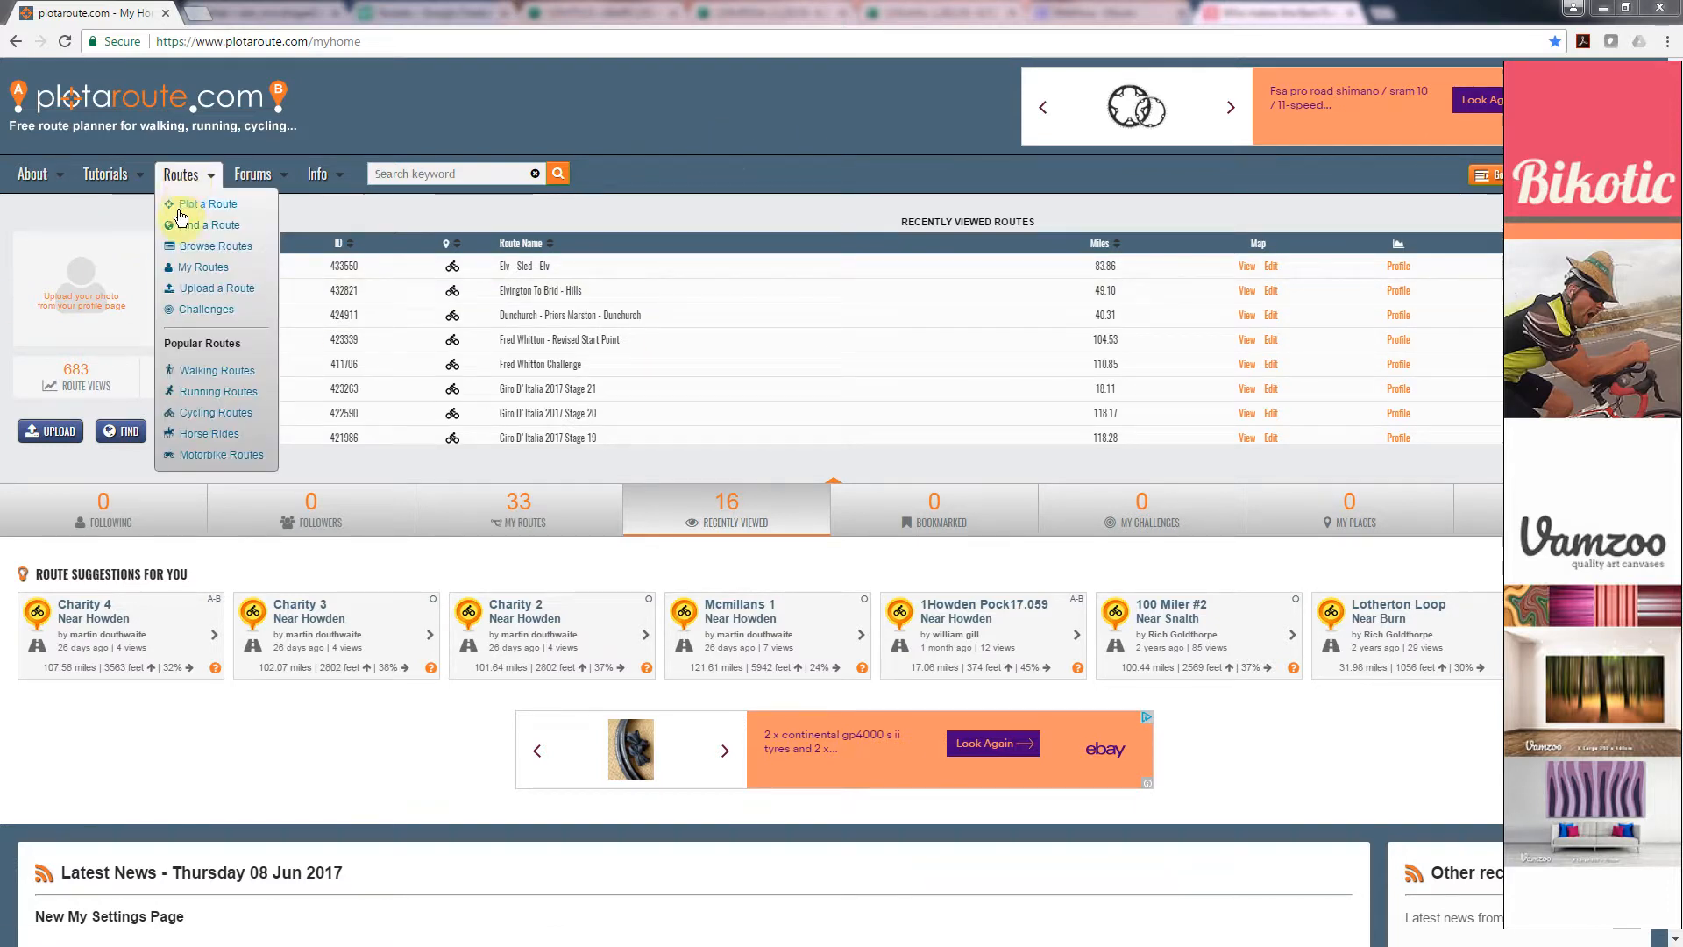
{"action": "left_click", "coordinate": [191, 209]}
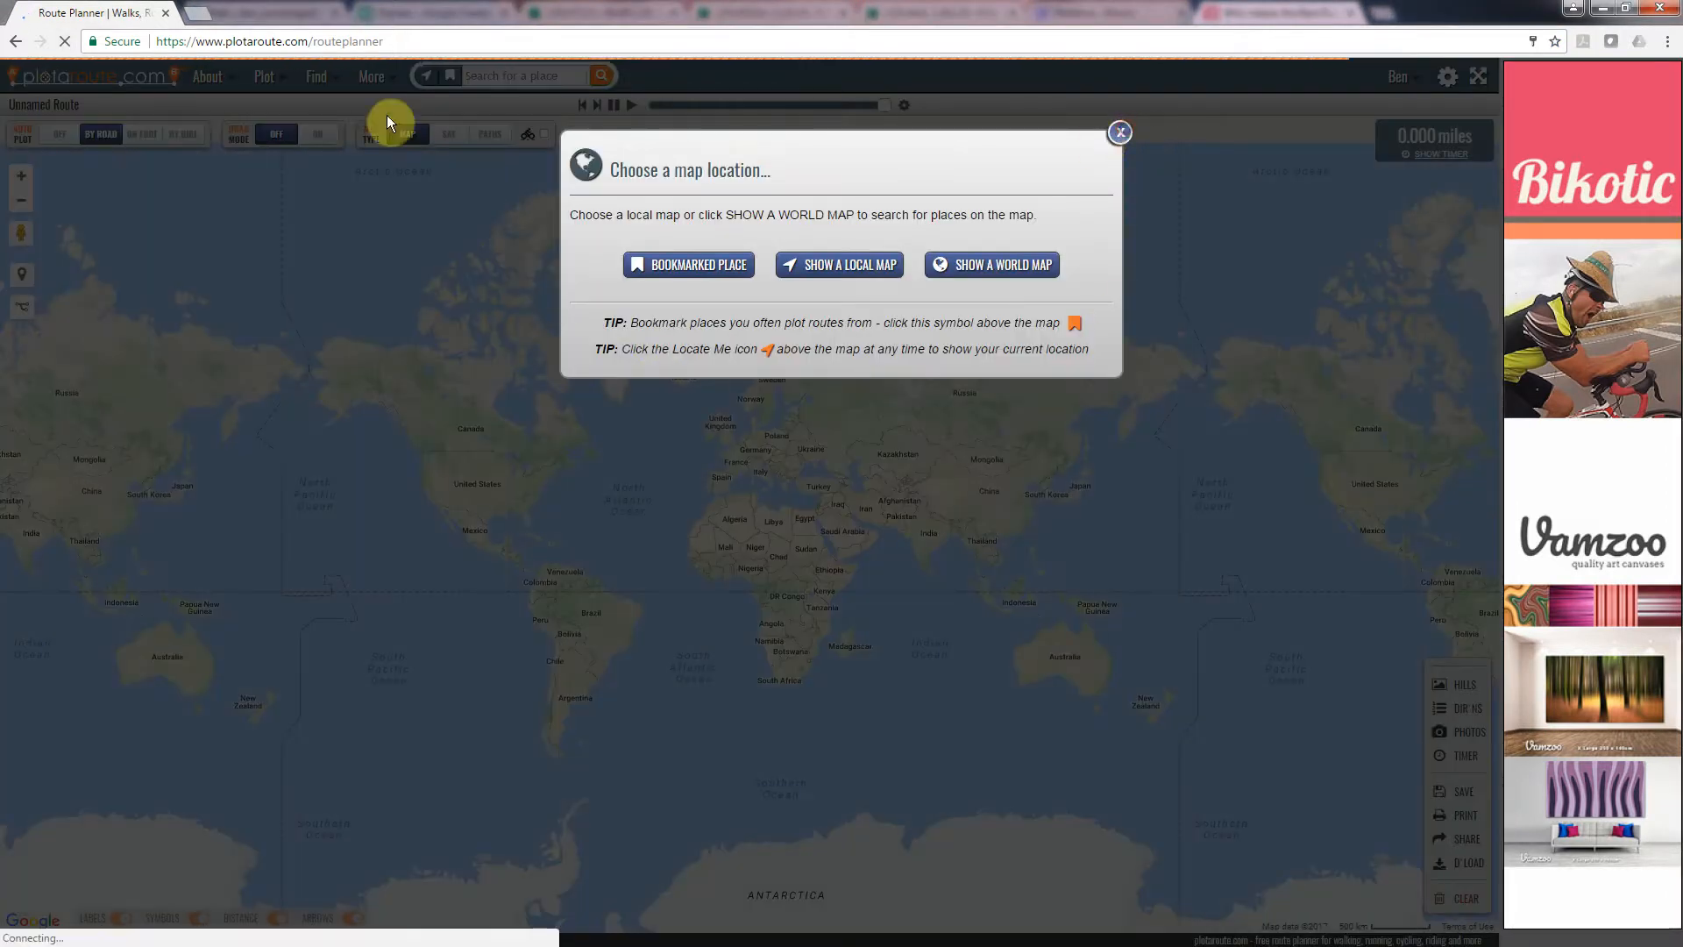
{"action": "left_click", "coordinate": [391, 123]}
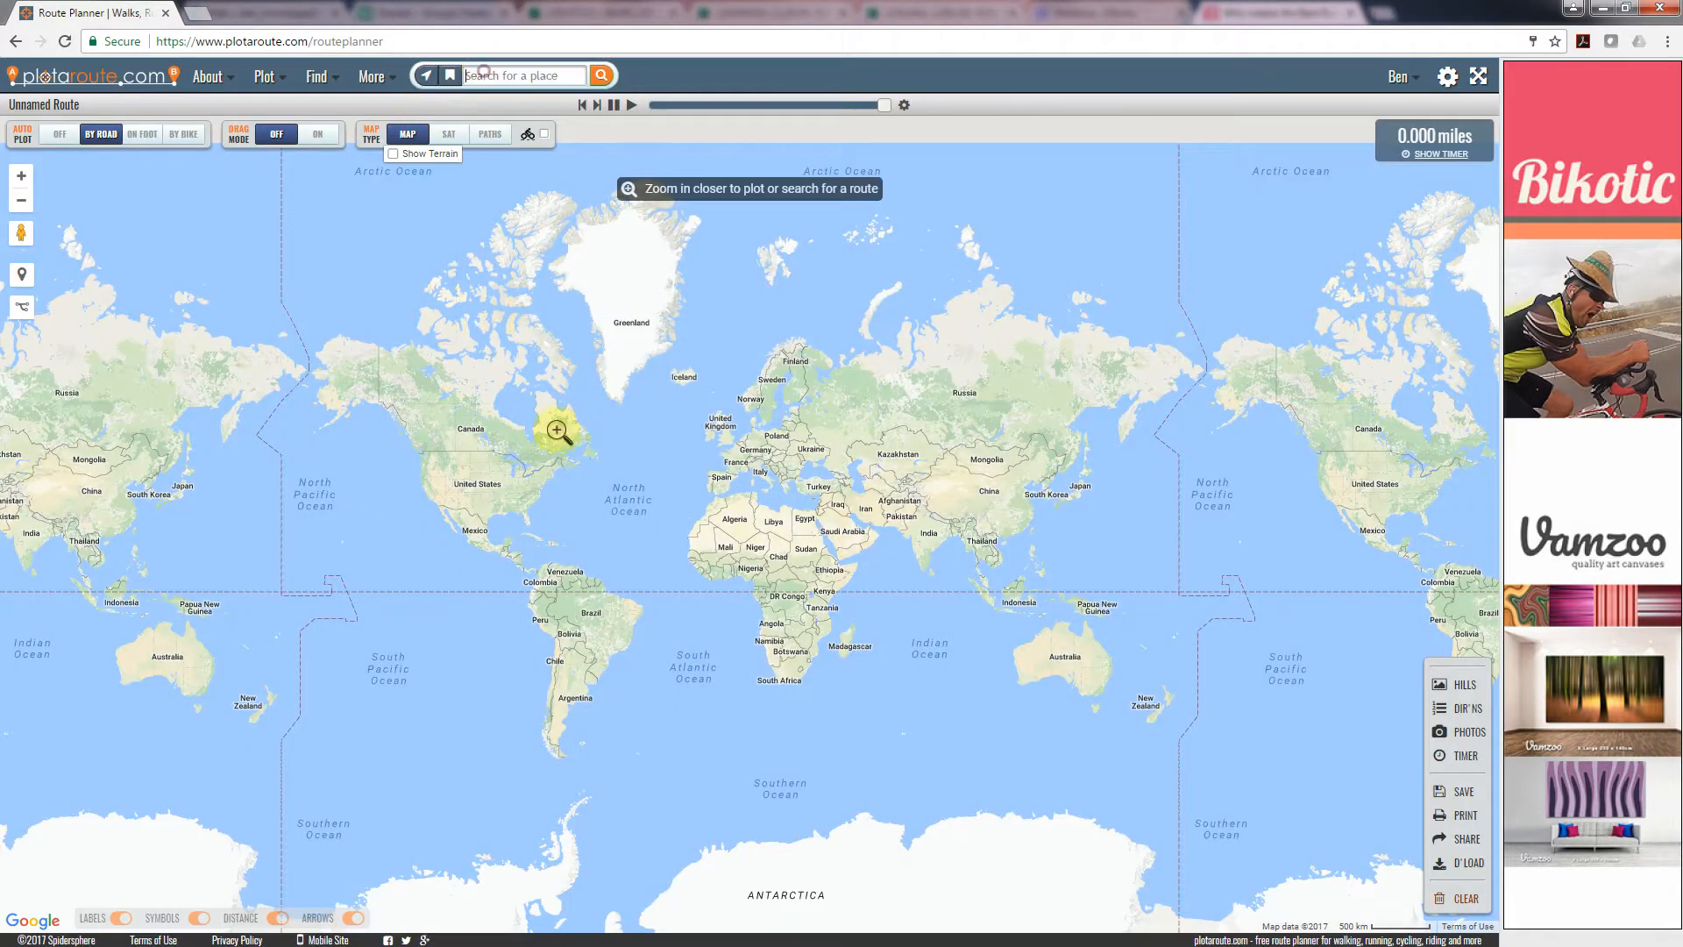
{"action": "type", "text": "elvington"}
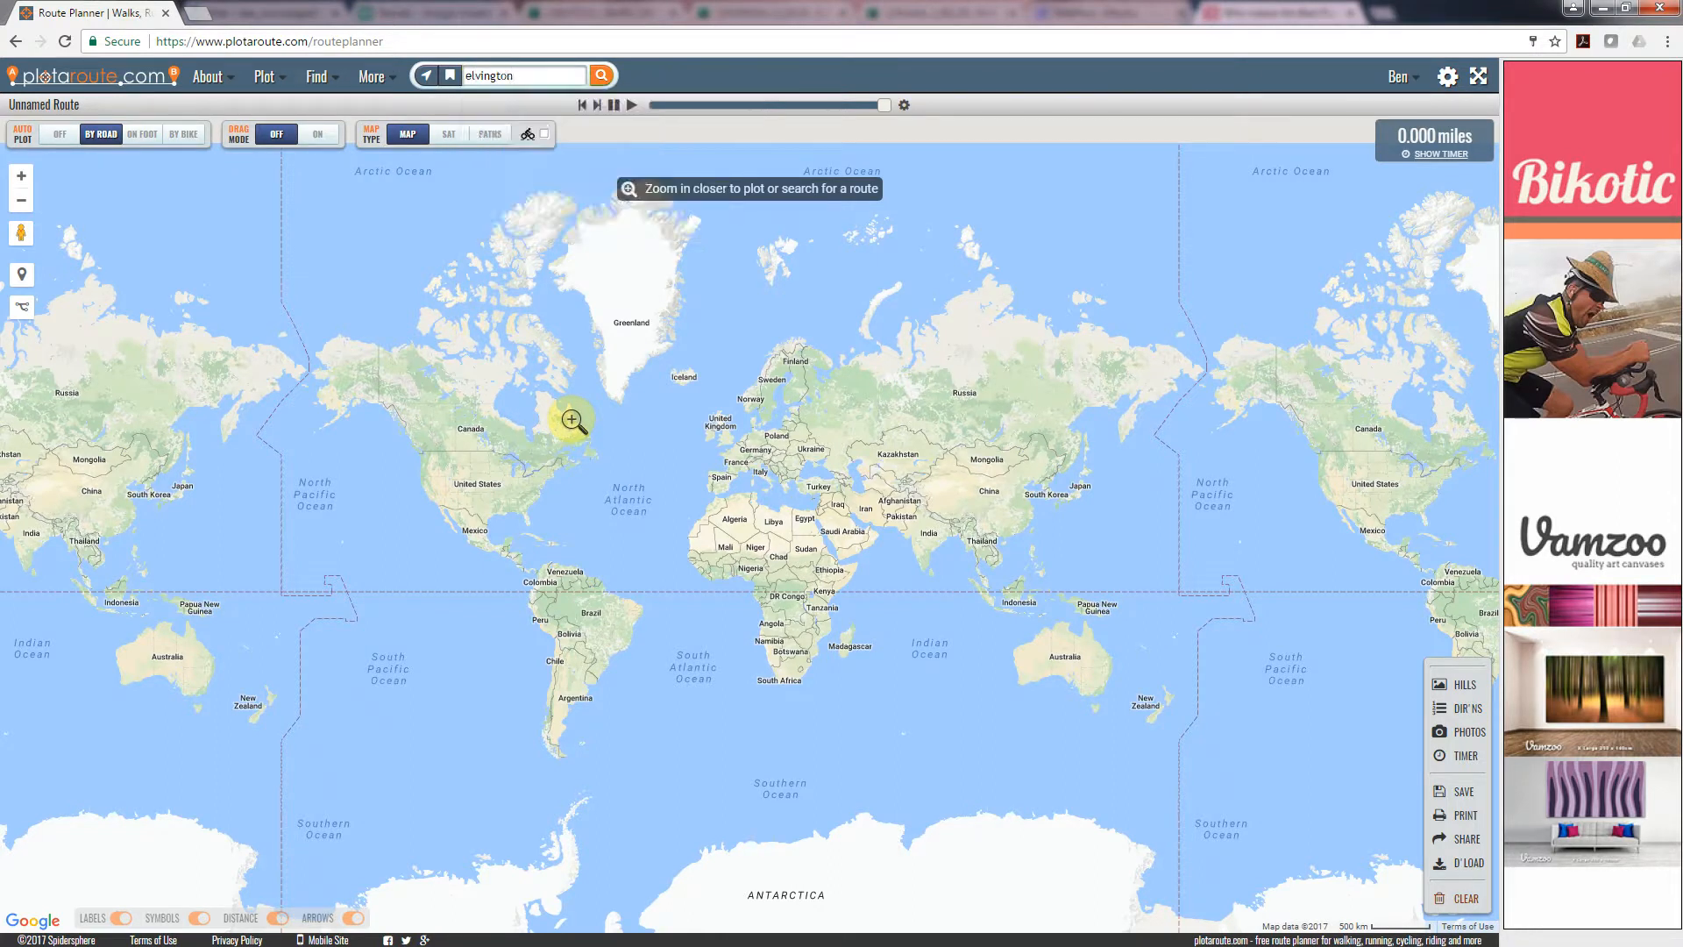
{"action": "left_click", "coordinate": [601, 76]}
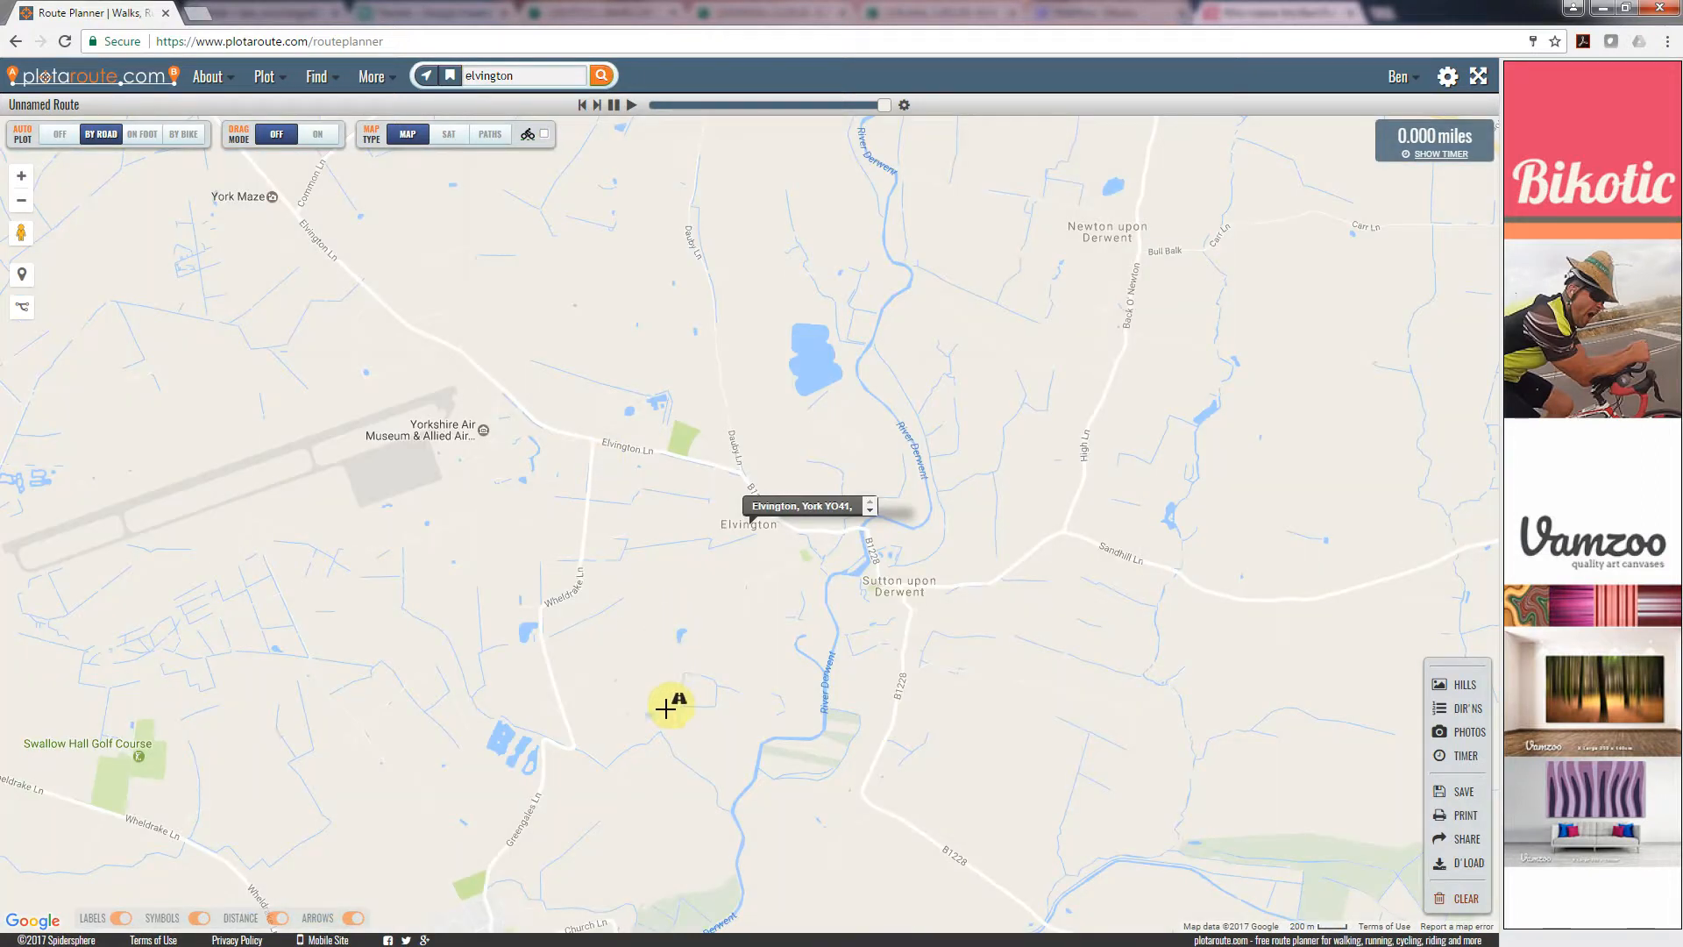
Examine the roads around Elvington, Melbourne, Pocklington and the Garrowby area on the map.
{"action": "left_click_drag", "start_coordinate": [666, 708], "coordinate": [589, 613]}
{"action": "scroll", "coordinate": [1003, 590], "scroll_direction": "down", "scroll_amount": 1}
{"action": "left_click_drag", "start_coordinate": [1002, 590], "coordinate": [693, 570]}
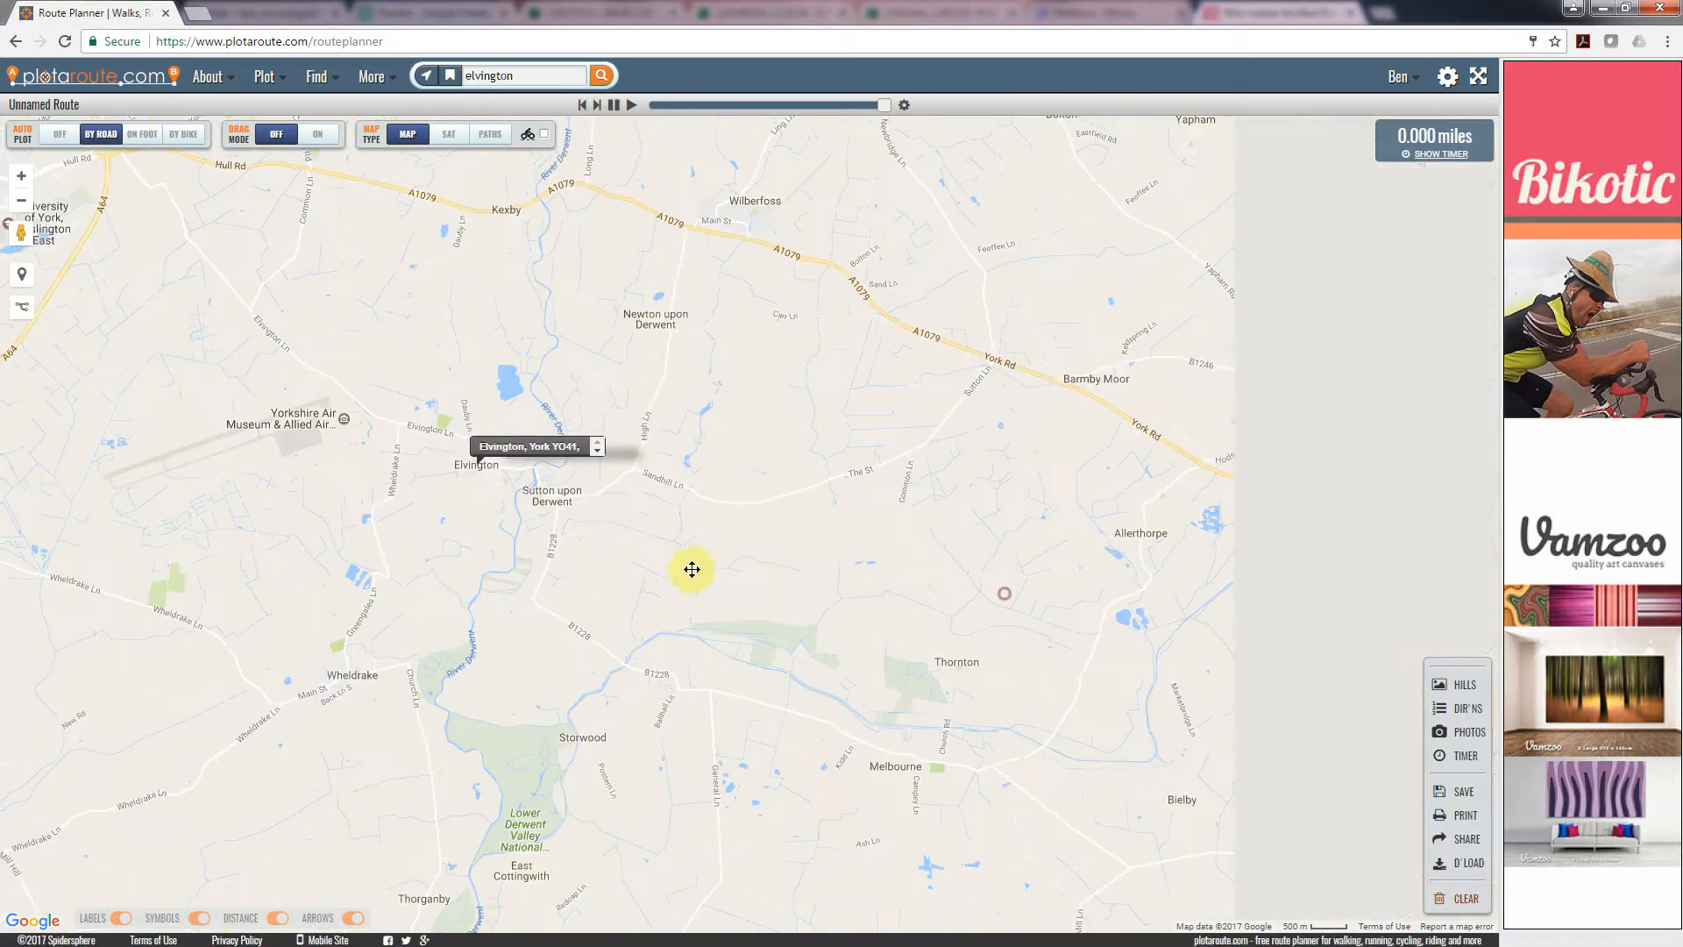
{"action": "scroll", "coordinate": [847, 536], "scroll_direction": "down", "scroll_amount": 1}
{"action": "left_click_drag", "start_coordinate": [881, 584], "coordinate": [730, 604]}
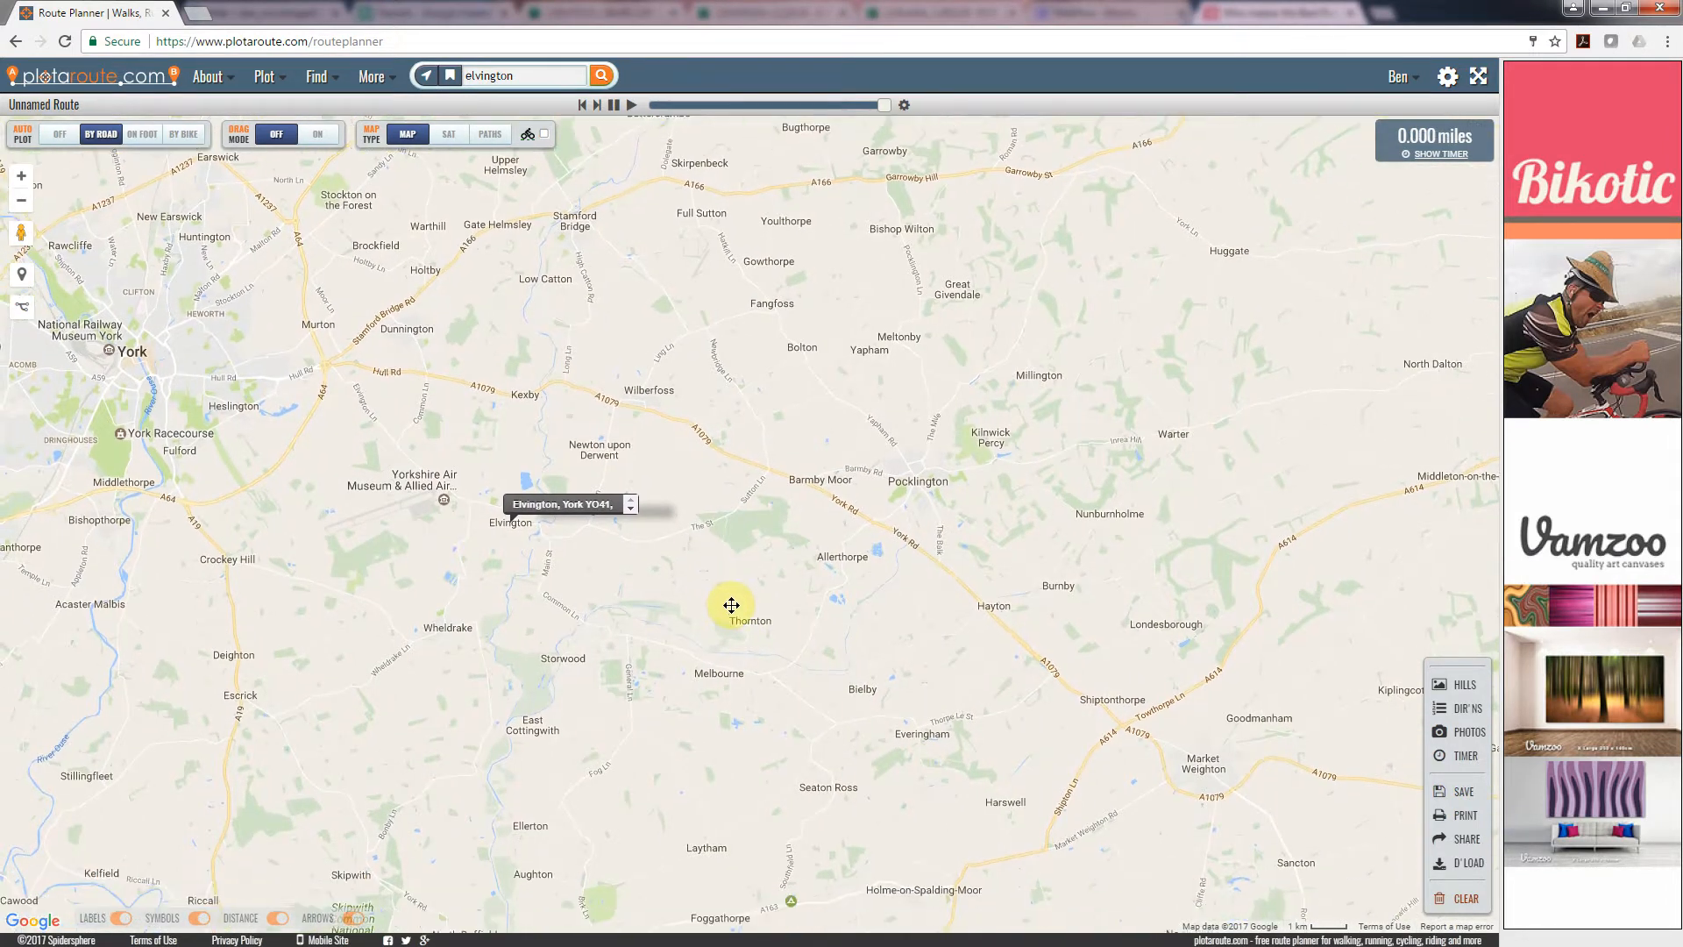
{"action": "scroll", "coordinate": [666, 580], "scroll_direction": "up", "scroll_amount": 1}
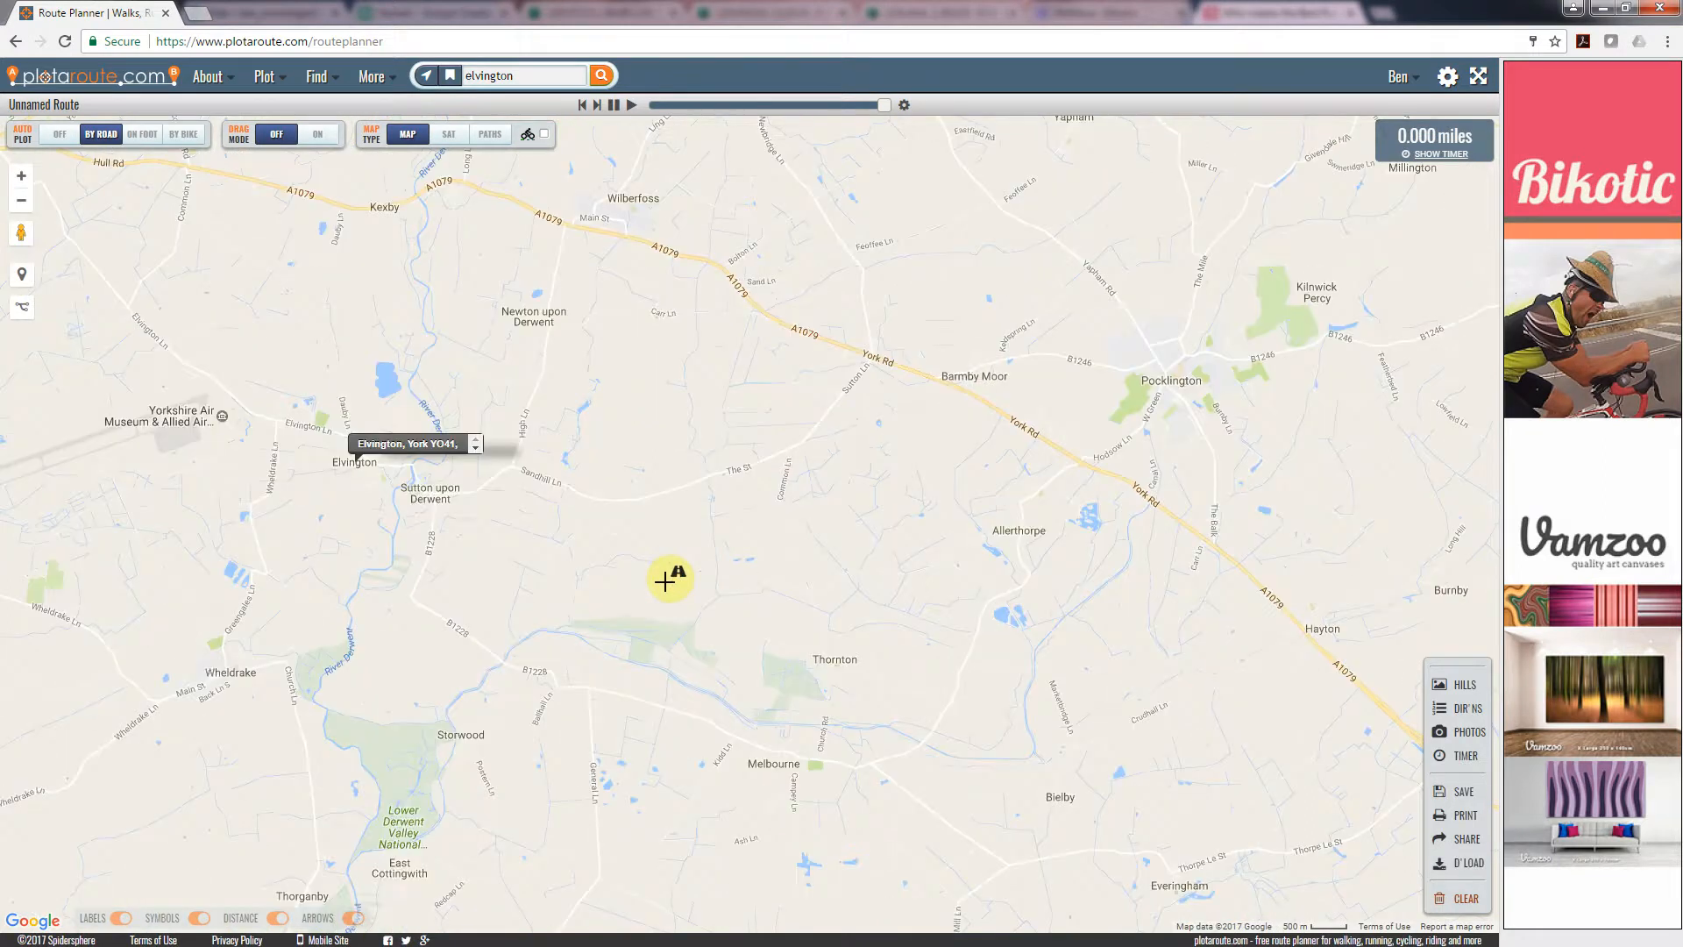
{"action": "left_click_drag", "start_coordinate": [583, 586], "coordinate": [584, 538]}
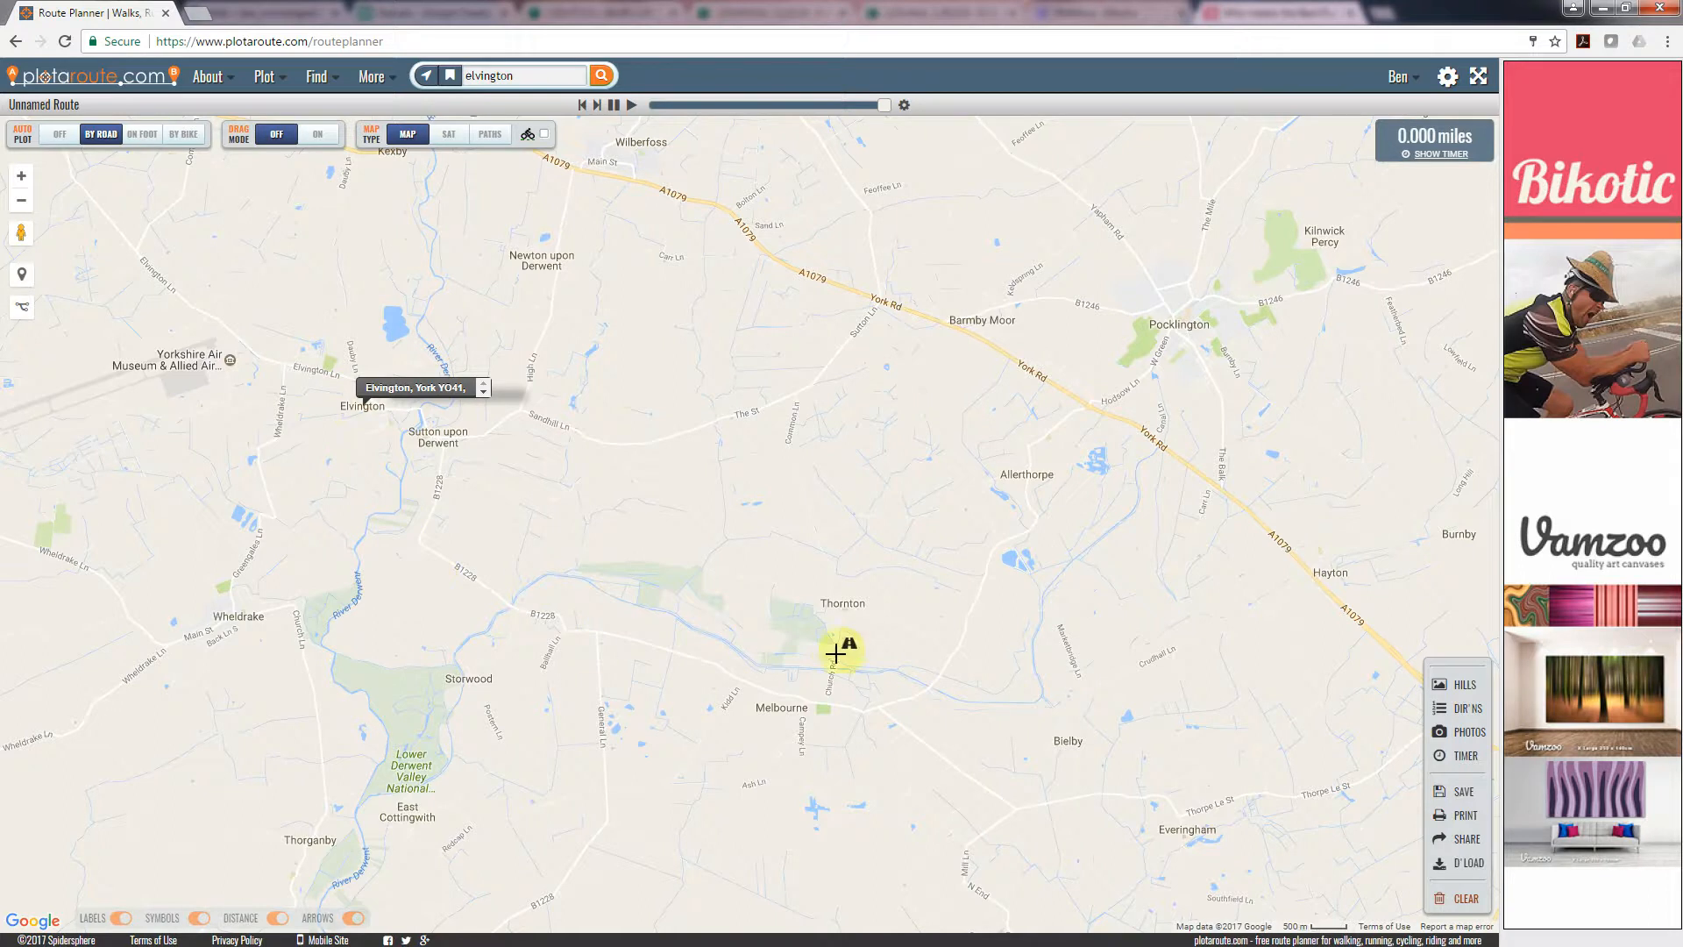
{"action": "left_click_drag", "start_coordinate": [1178, 357], "coordinate": [742, 608]}
{"action": "scroll", "coordinate": [778, 584], "scroll_direction": "down", "scroll_amount": 1}
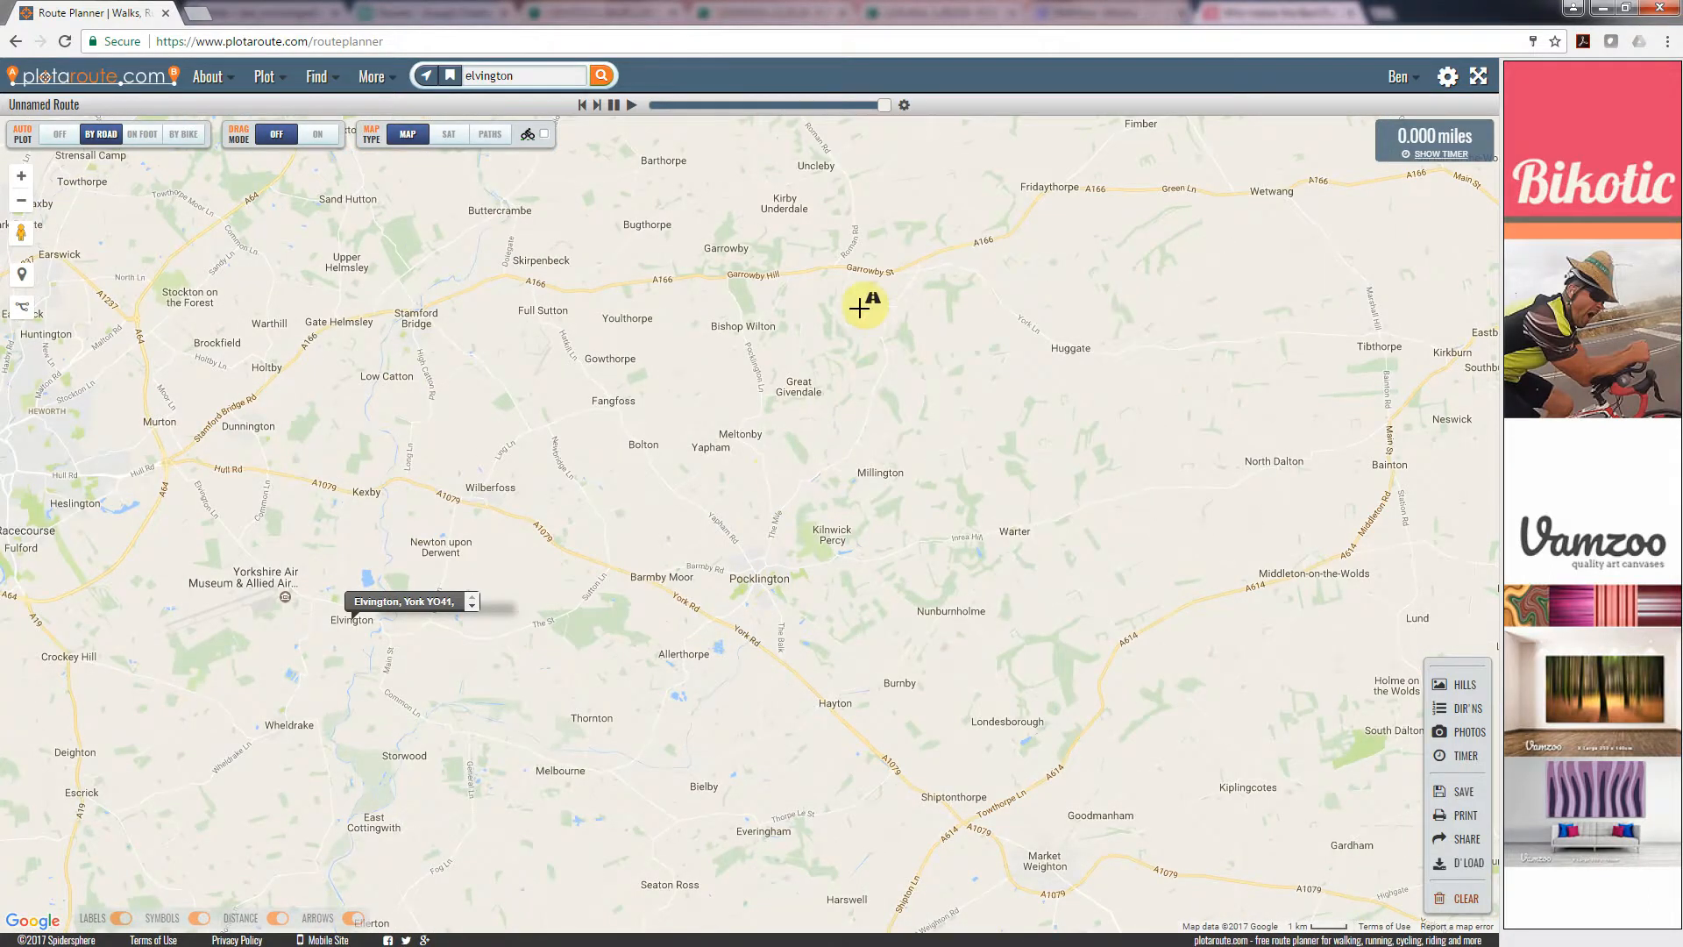
{"action": "left_click_drag", "start_coordinate": [902, 444], "coordinate": [1137, 454]}
{"action": "scroll", "coordinate": [426, 647], "scroll_direction": "up", "scroll_amount": 1}
{"action": "left_click_drag", "start_coordinate": [778, 658], "coordinate": [596, 647]}
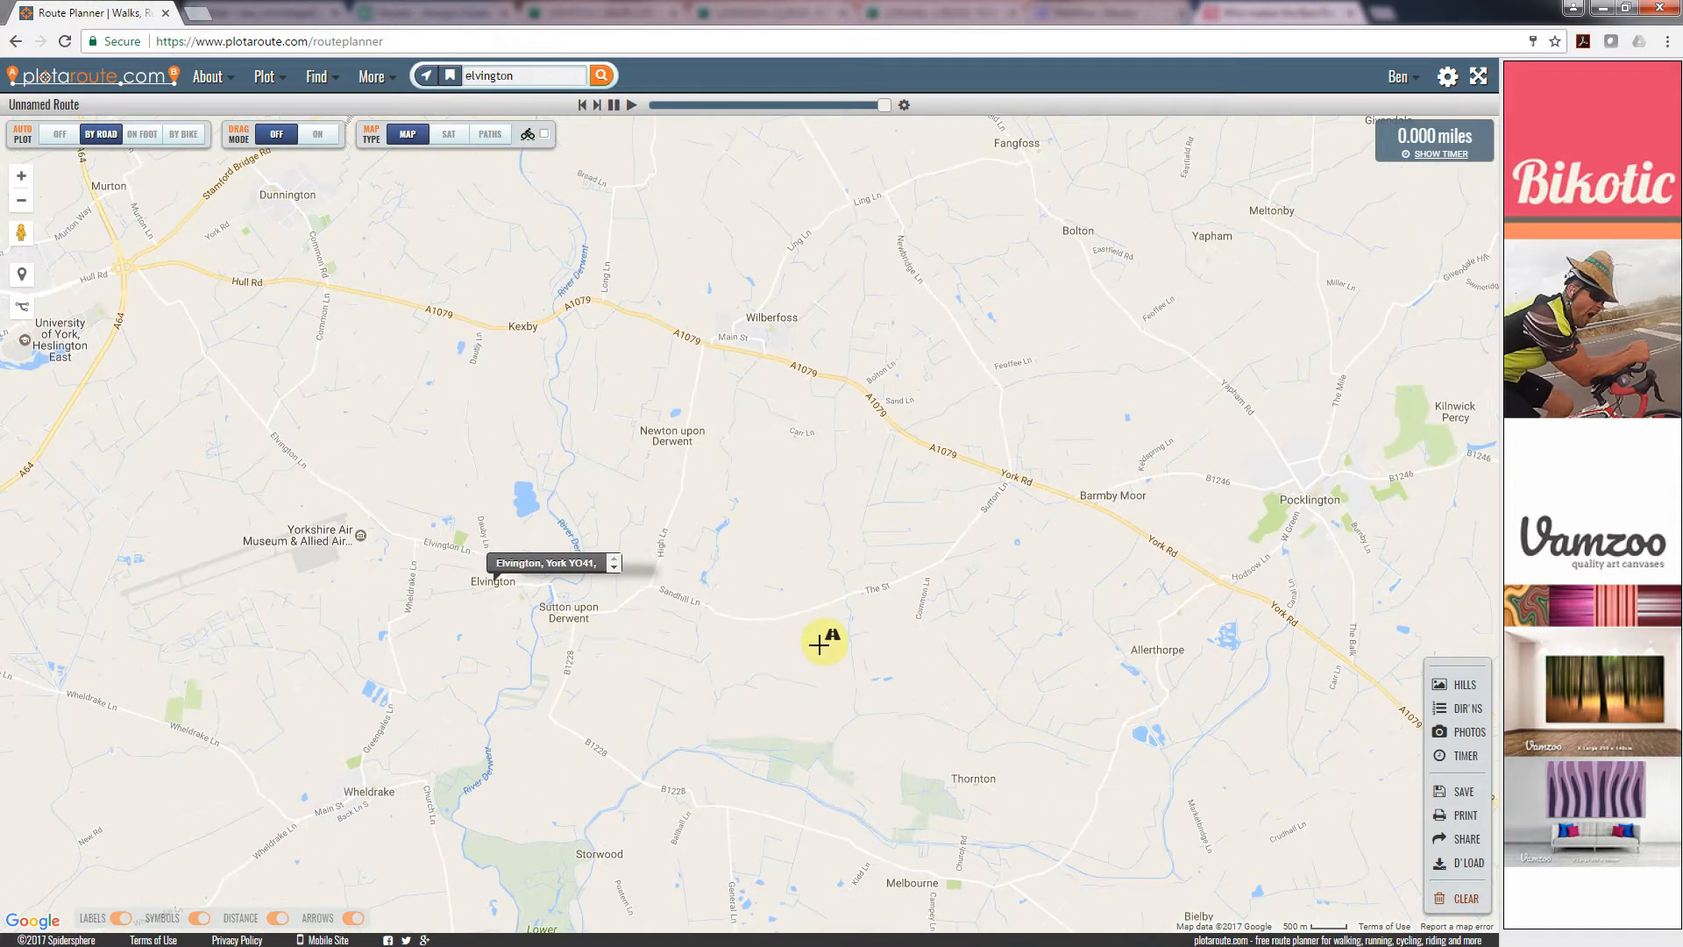
Place the route's start point on Elvington Lane, between York Maze and the Yorkshire Air Museum.
{"action": "double_click", "coordinate": [720, 653]}
{"action": "left_click_drag", "start_coordinate": [139, 562], "coordinate": [585, 699]}
{"action": "left_click_drag", "start_coordinate": [400, 610], "coordinate": [628, 735]}
{"action": "left_click_drag", "start_coordinate": [563, 597], "coordinate": [391, 504]}
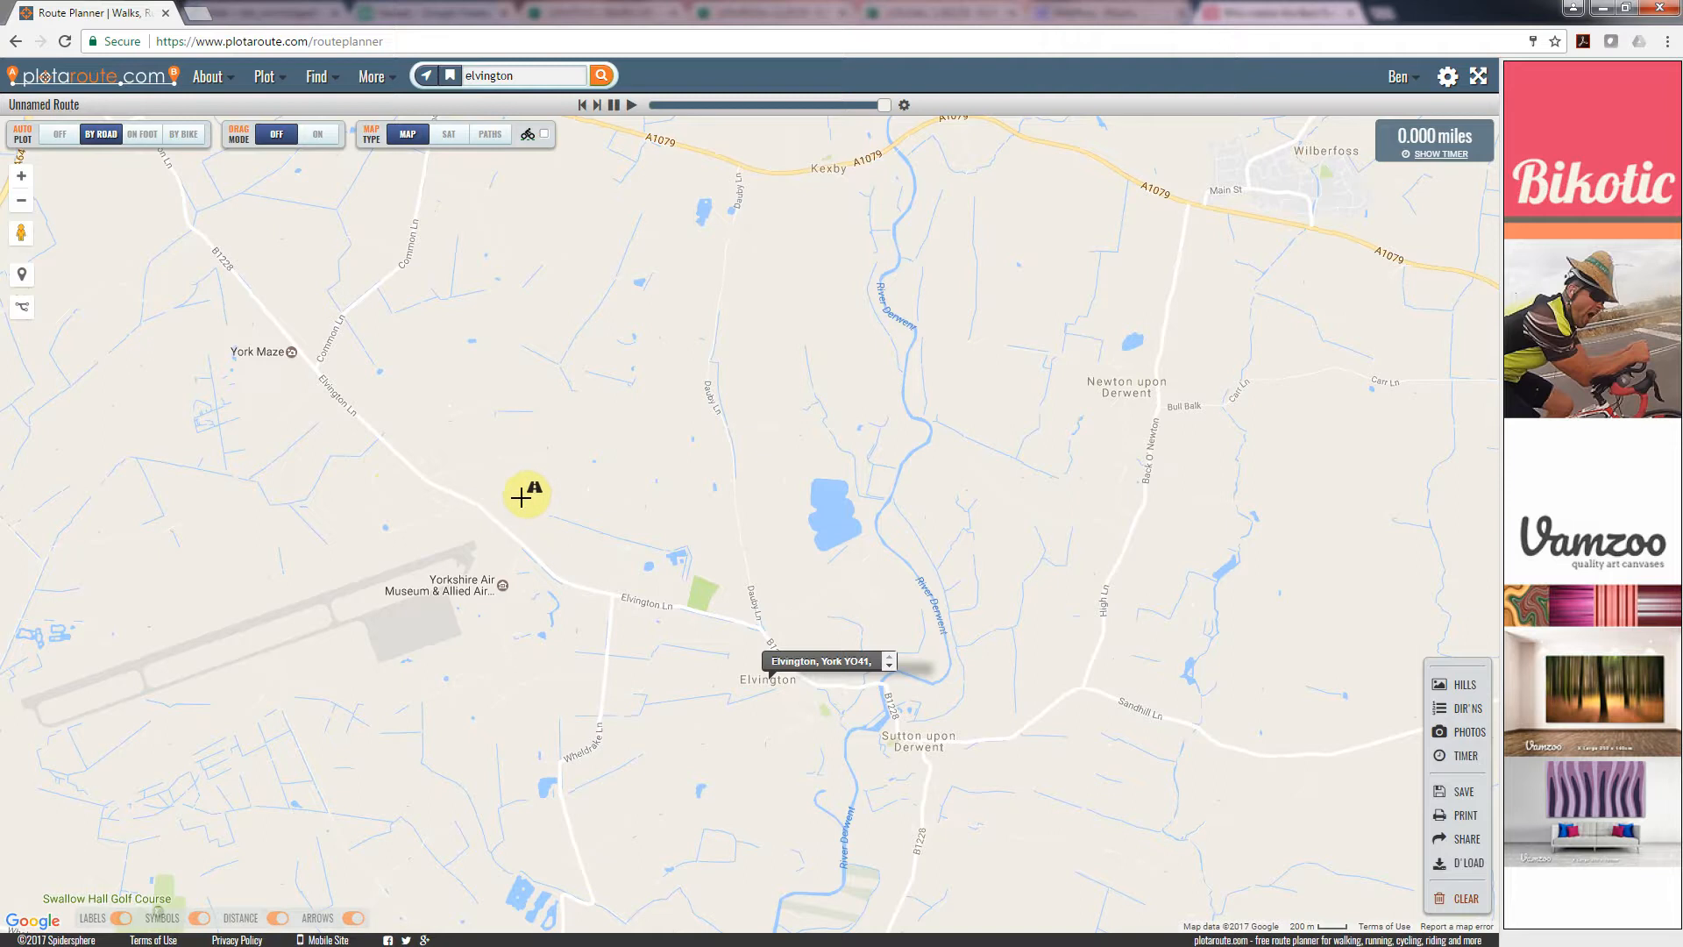
{"action": "left_click_drag", "start_coordinate": [620, 500], "coordinate": [424, 406]}
{"action": "scroll", "coordinate": [1111, 508], "scroll_direction": "down", "scroll_amount": 1}
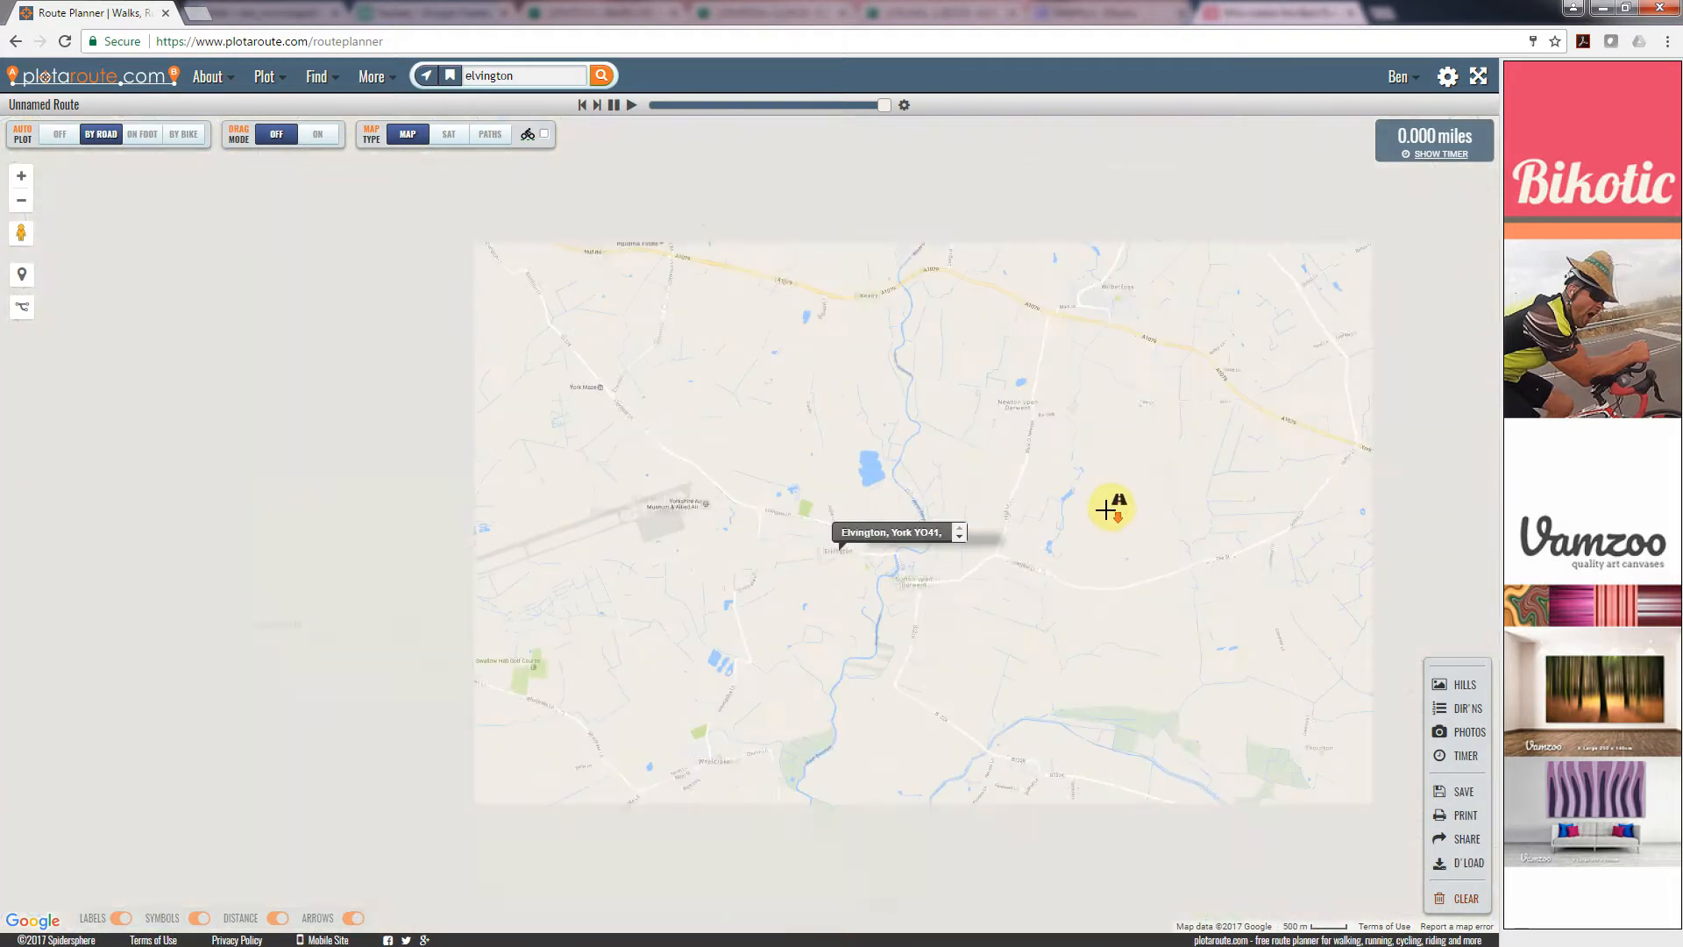
{"action": "left_click_drag", "start_coordinate": [1112, 508], "coordinate": [805, 551]}
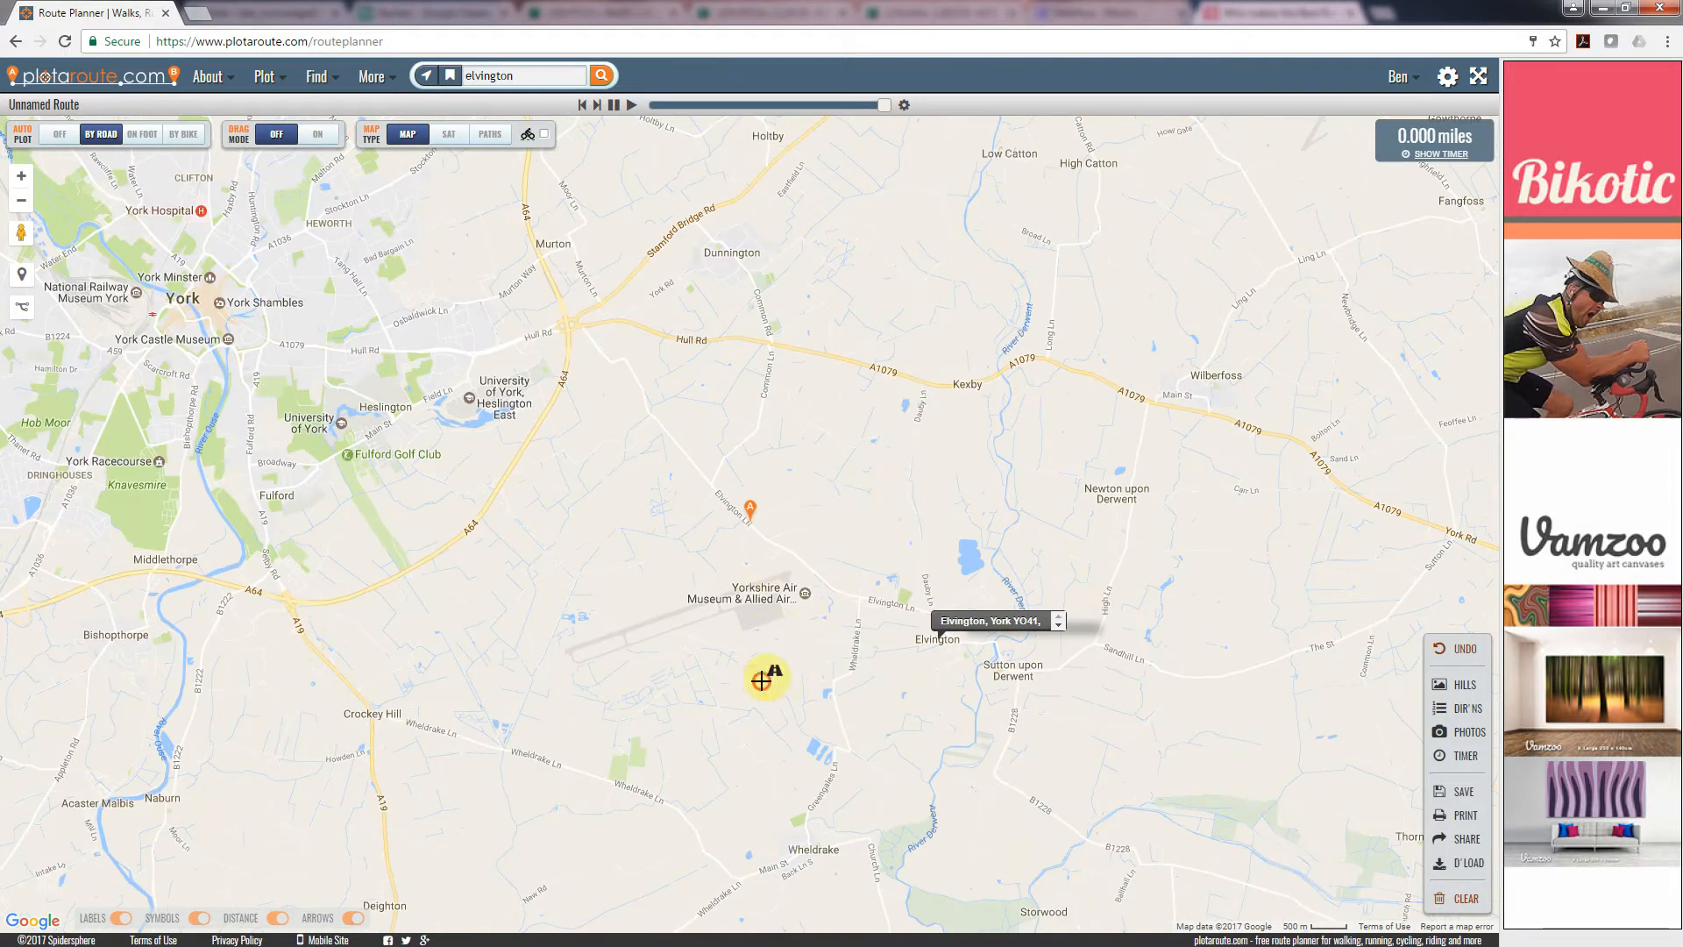
Inspect Elvington Lane near the Yorkshire Air Museum in Street View, looking along the road both ways, and return to the map.
{"action": "scroll", "coordinate": [628, 549], "scroll_direction": "up", "scroll_amount": 2}
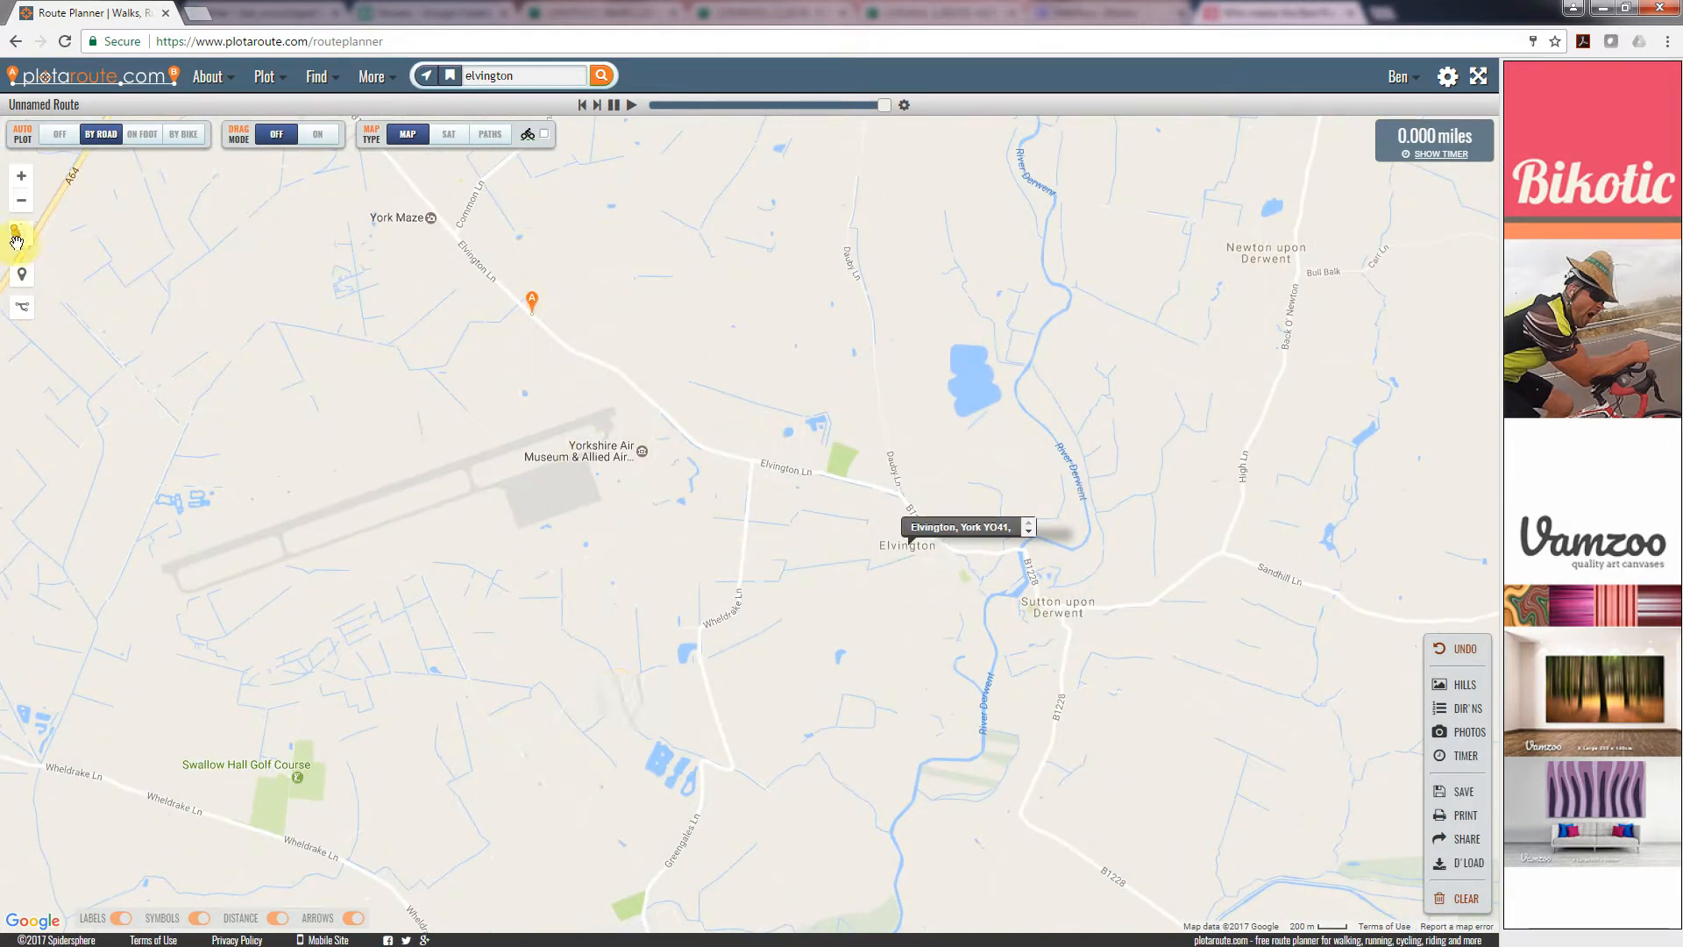
{"action": "left_click_drag", "start_coordinate": [228, 344], "coordinate": [697, 445]}
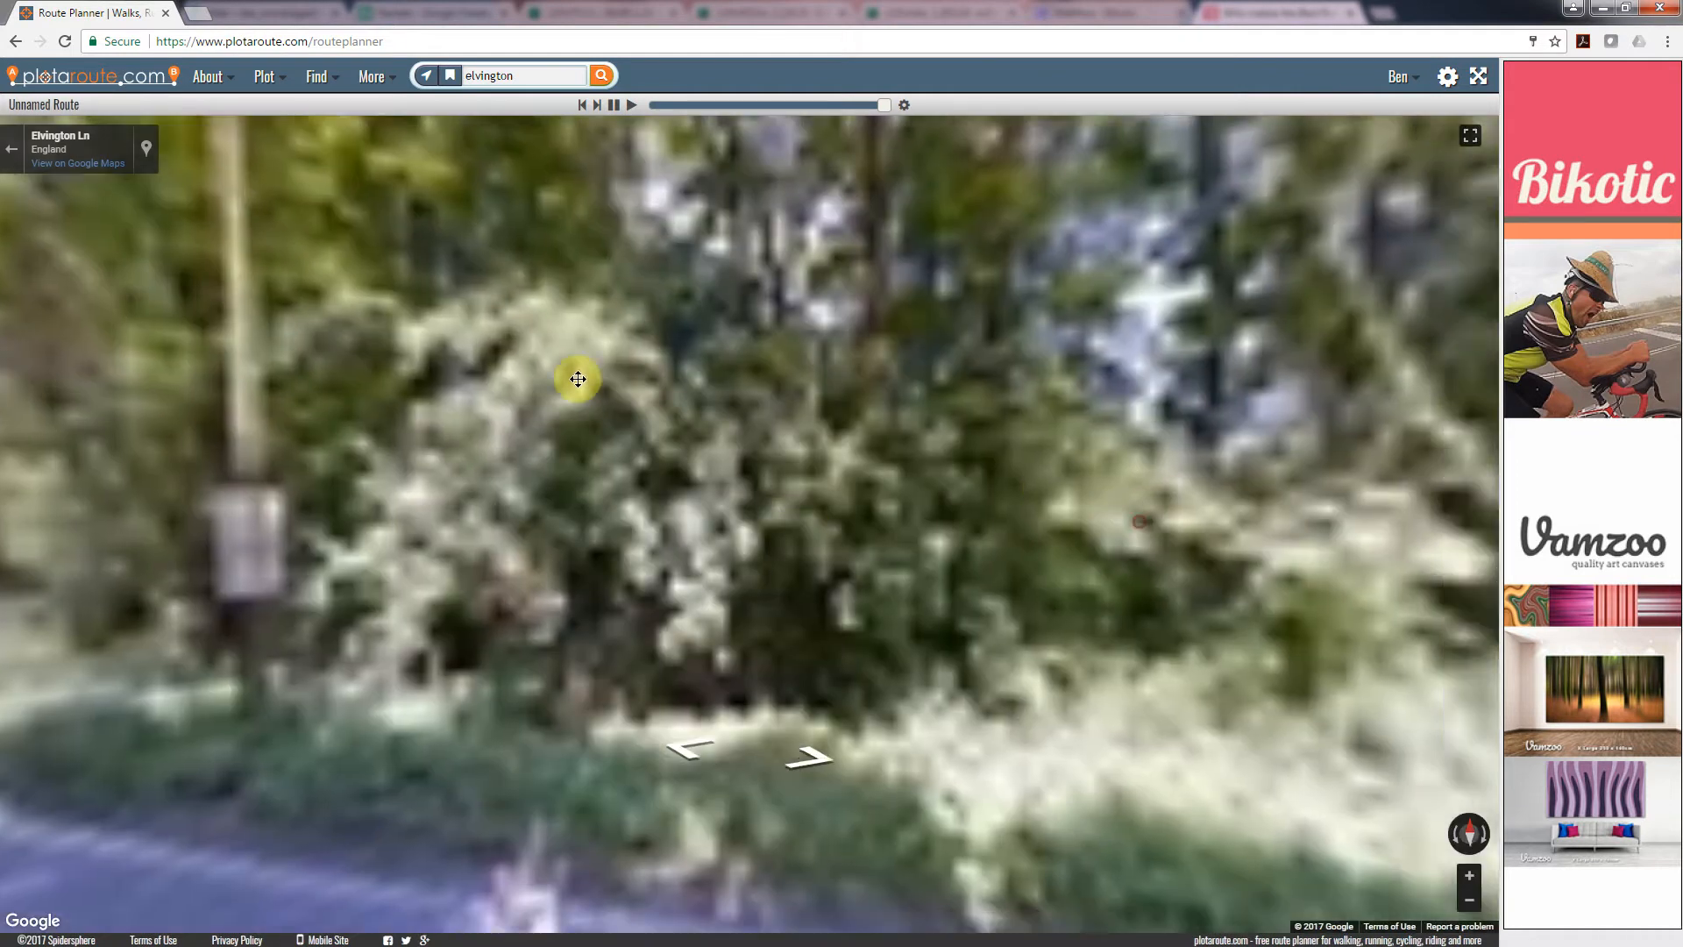
{"action": "left_click_drag", "start_coordinate": [579, 375], "coordinate": [701, 456]}
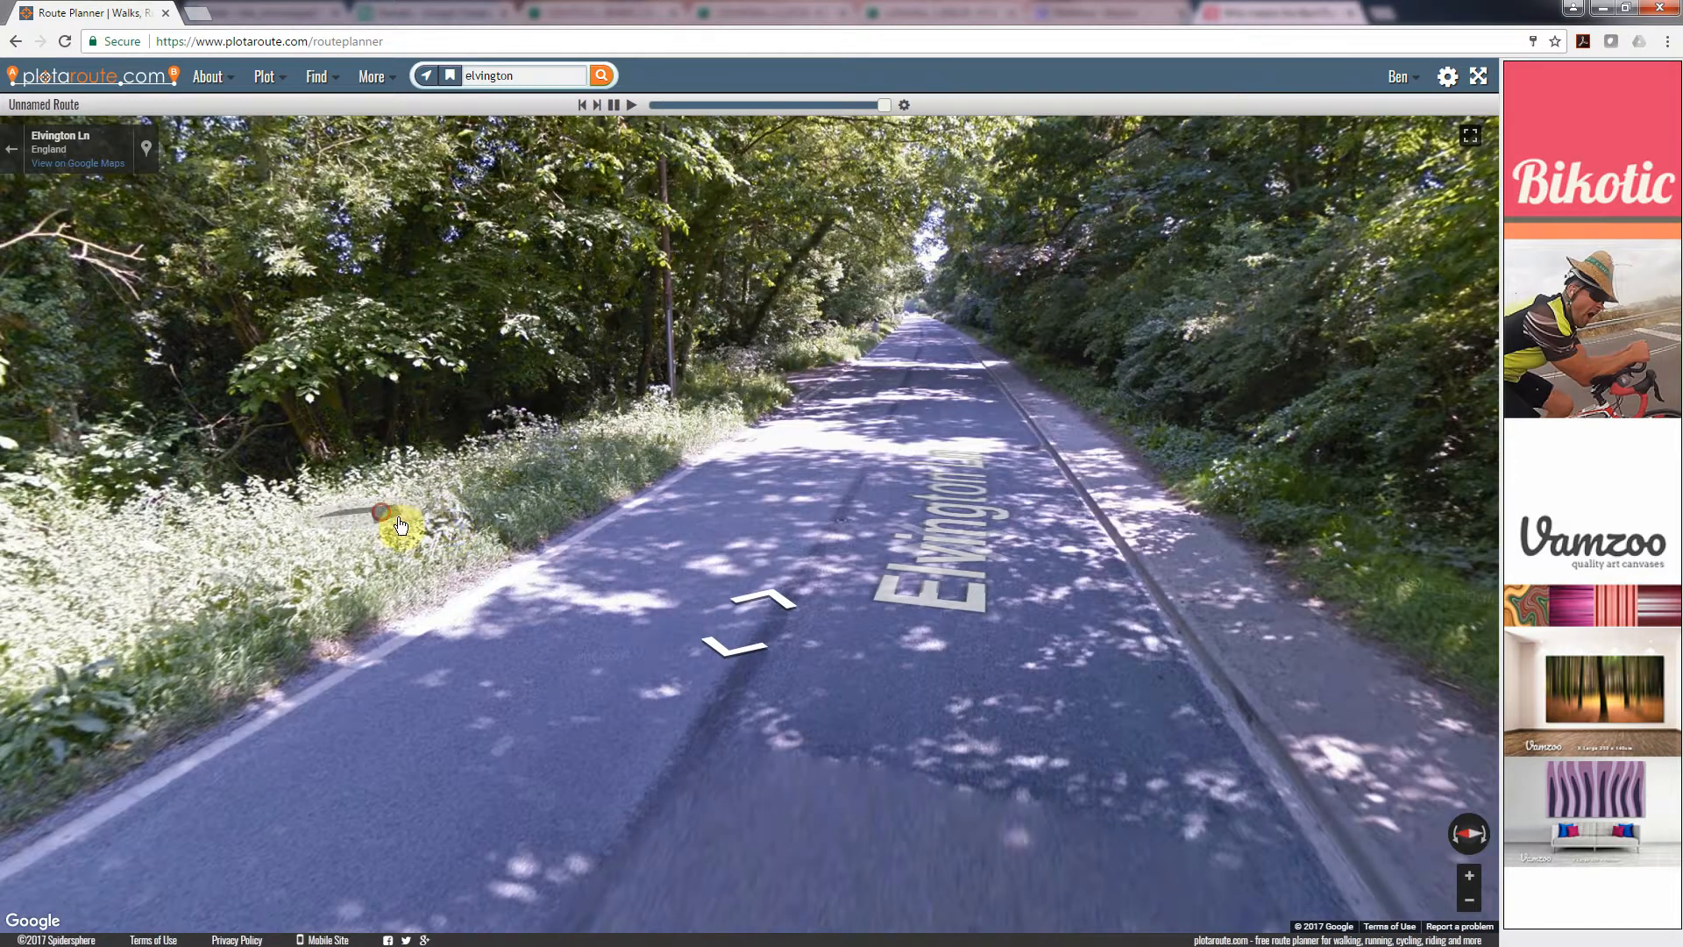
{"action": "left_click", "coordinate": [388, 505]}
{"action": "left_click", "coordinate": [1052, 540]}
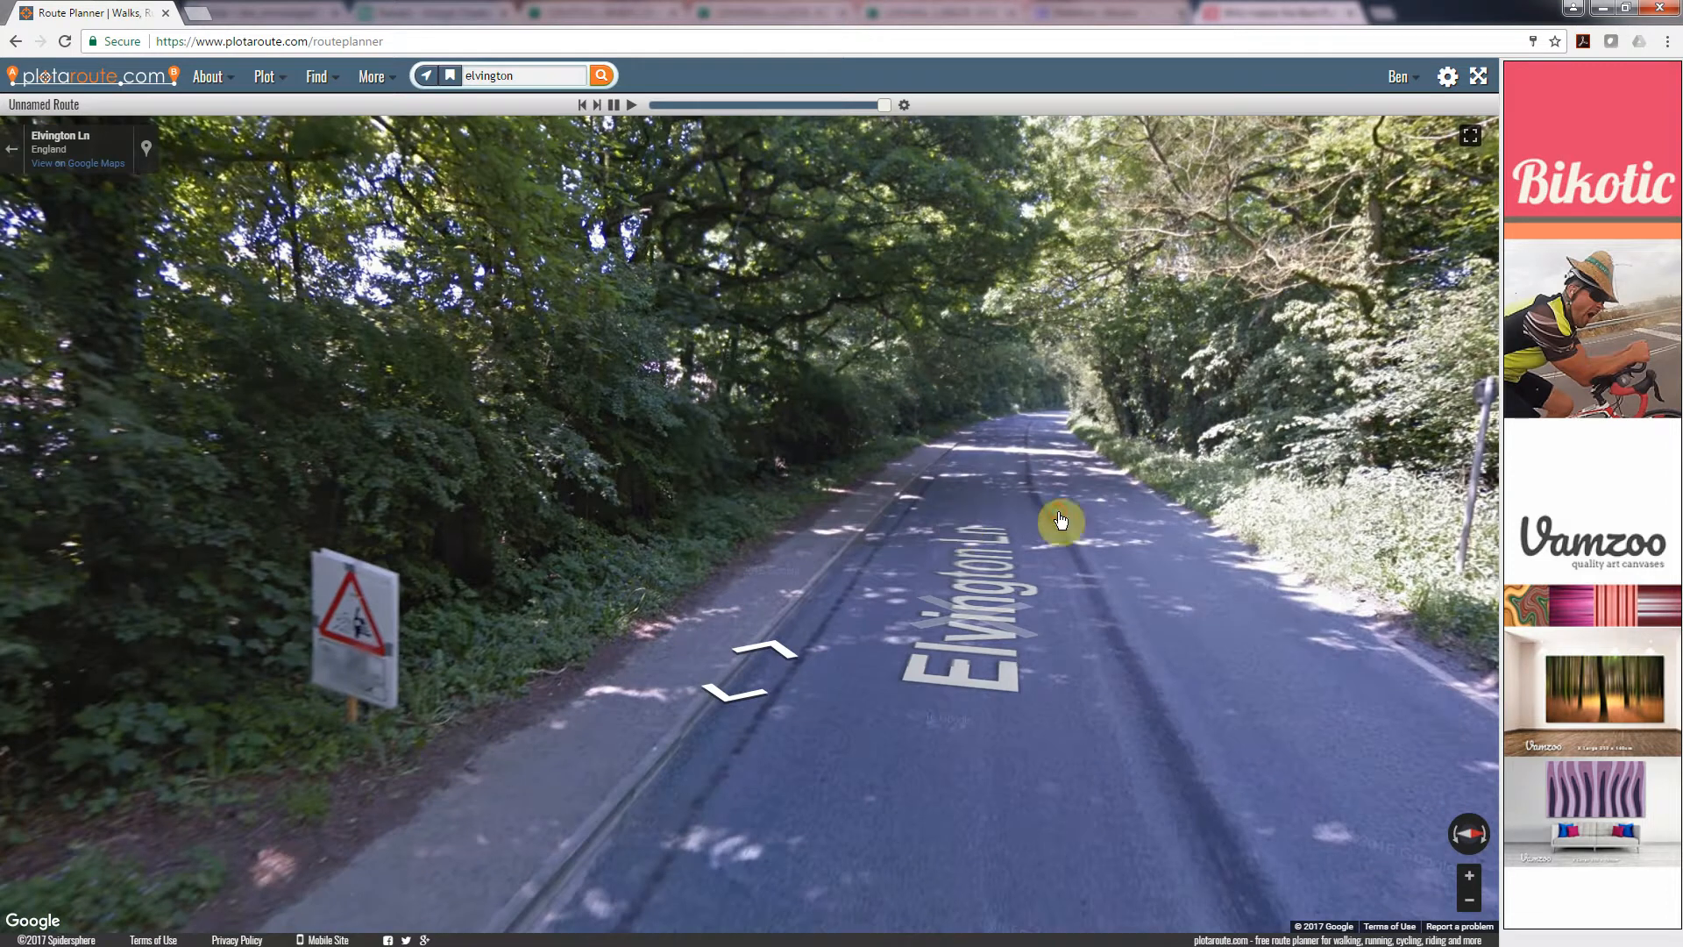
{"action": "left_click", "coordinate": [937, 507]}
{"action": "left_click_drag", "start_coordinate": [1087, 491], "coordinate": [592, 479]}
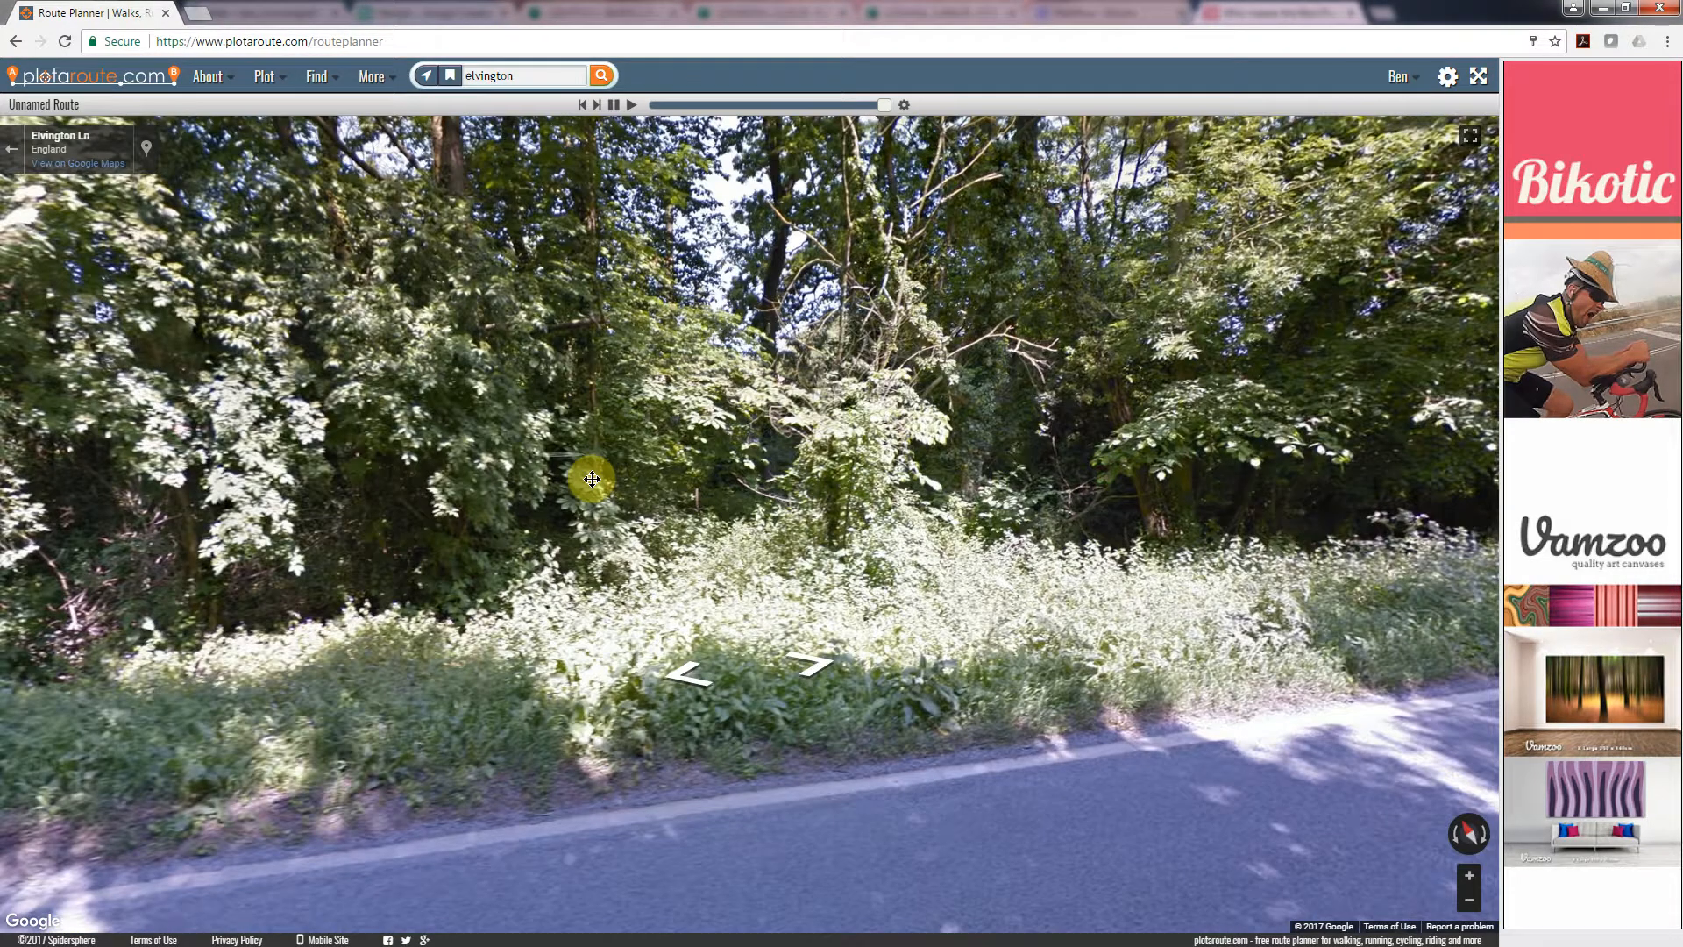
{"action": "left_click", "coordinate": [10, 148]}
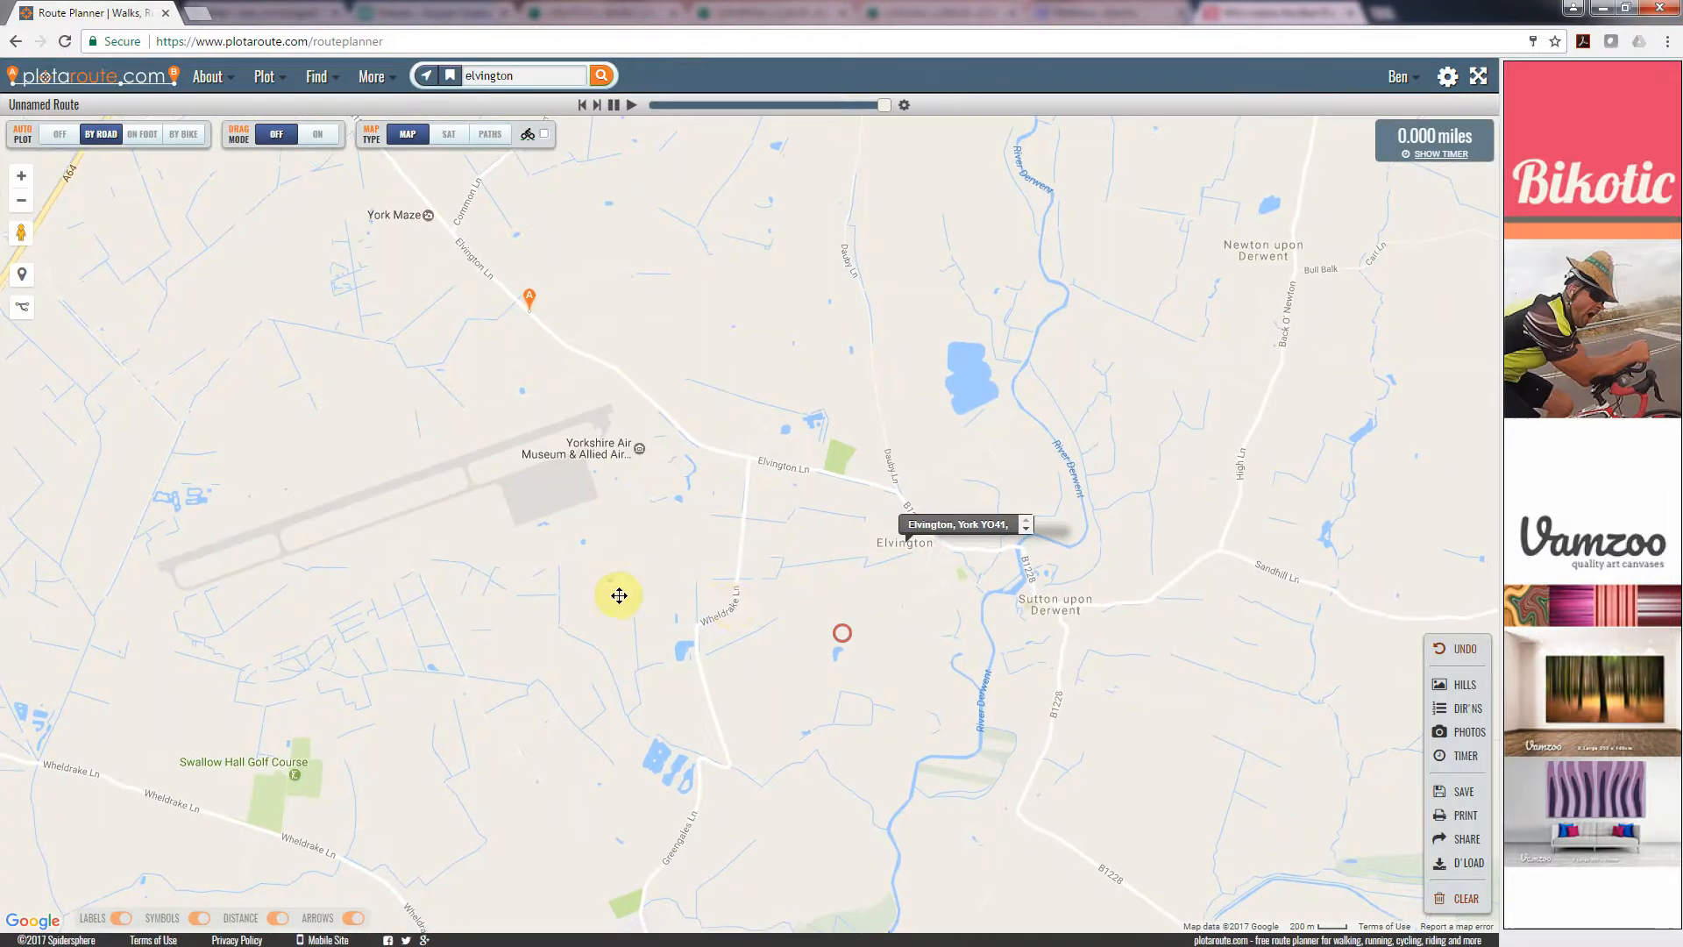
Inspect the road just east of Sutton upon Derwent, before the High Lane junction, in Street View and return to the map.
{"action": "left_click_drag", "start_coordinate": [736, 610], "coordinate": [490, 583]}
{"action": "left_click_drag", "start_coordinate": [442, 347], "coordinate": [489, 498]}
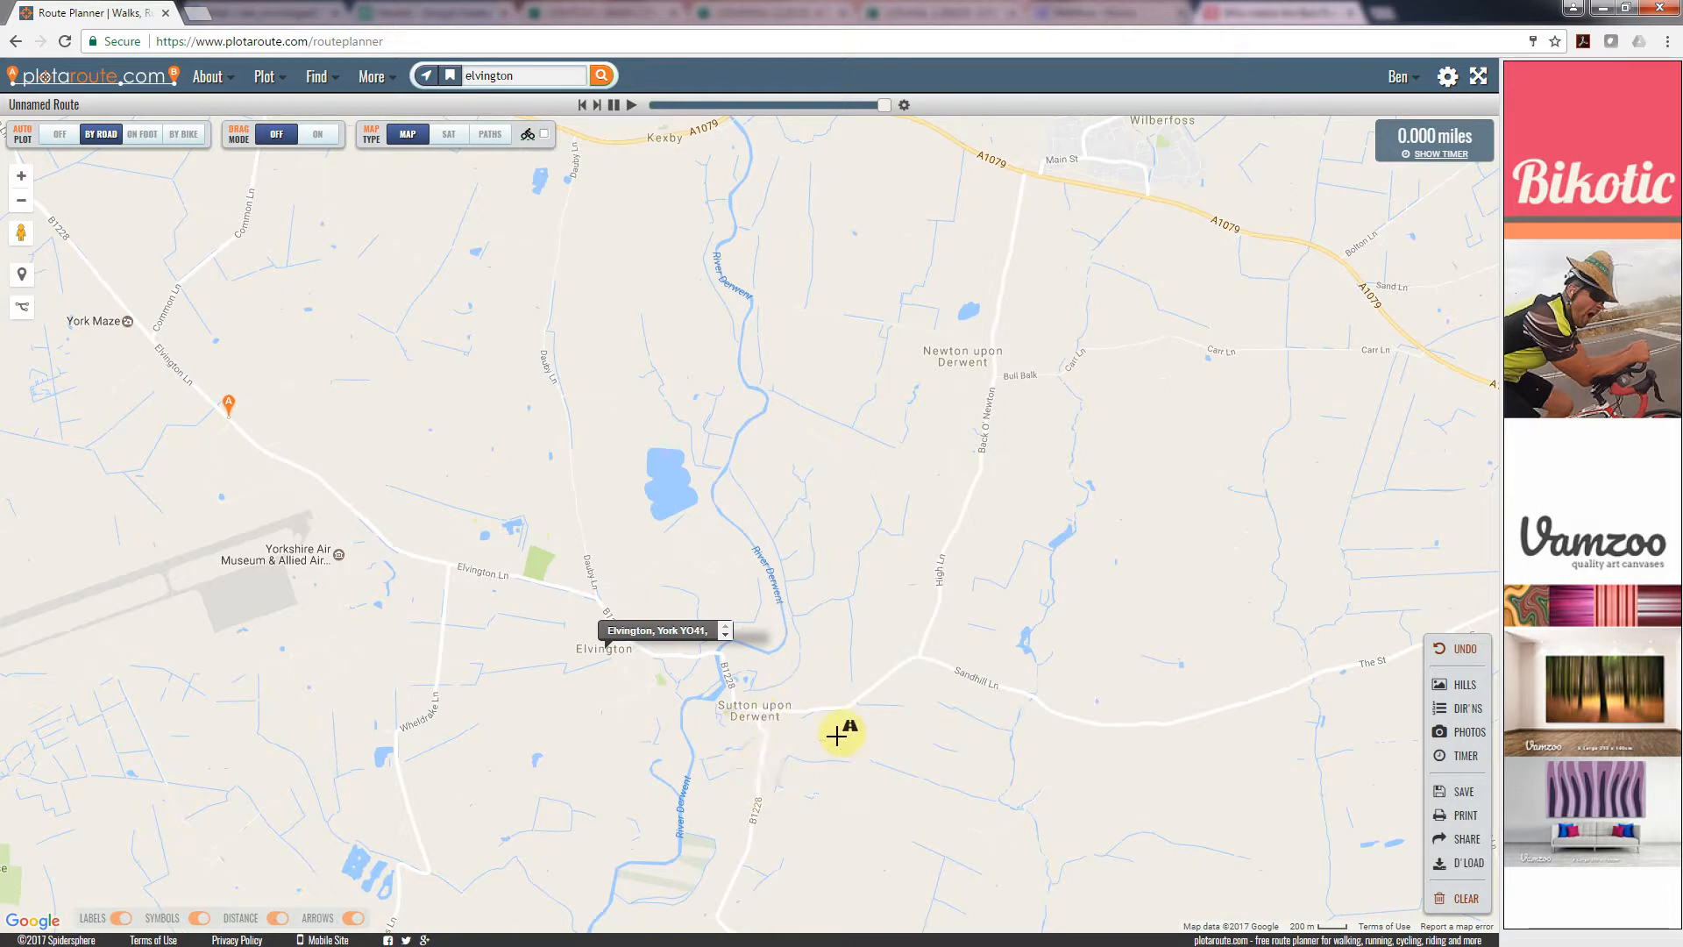
{"action": "left_click_drag", "start_coordinate": [808, 676], "coordinate": [807, 548]}
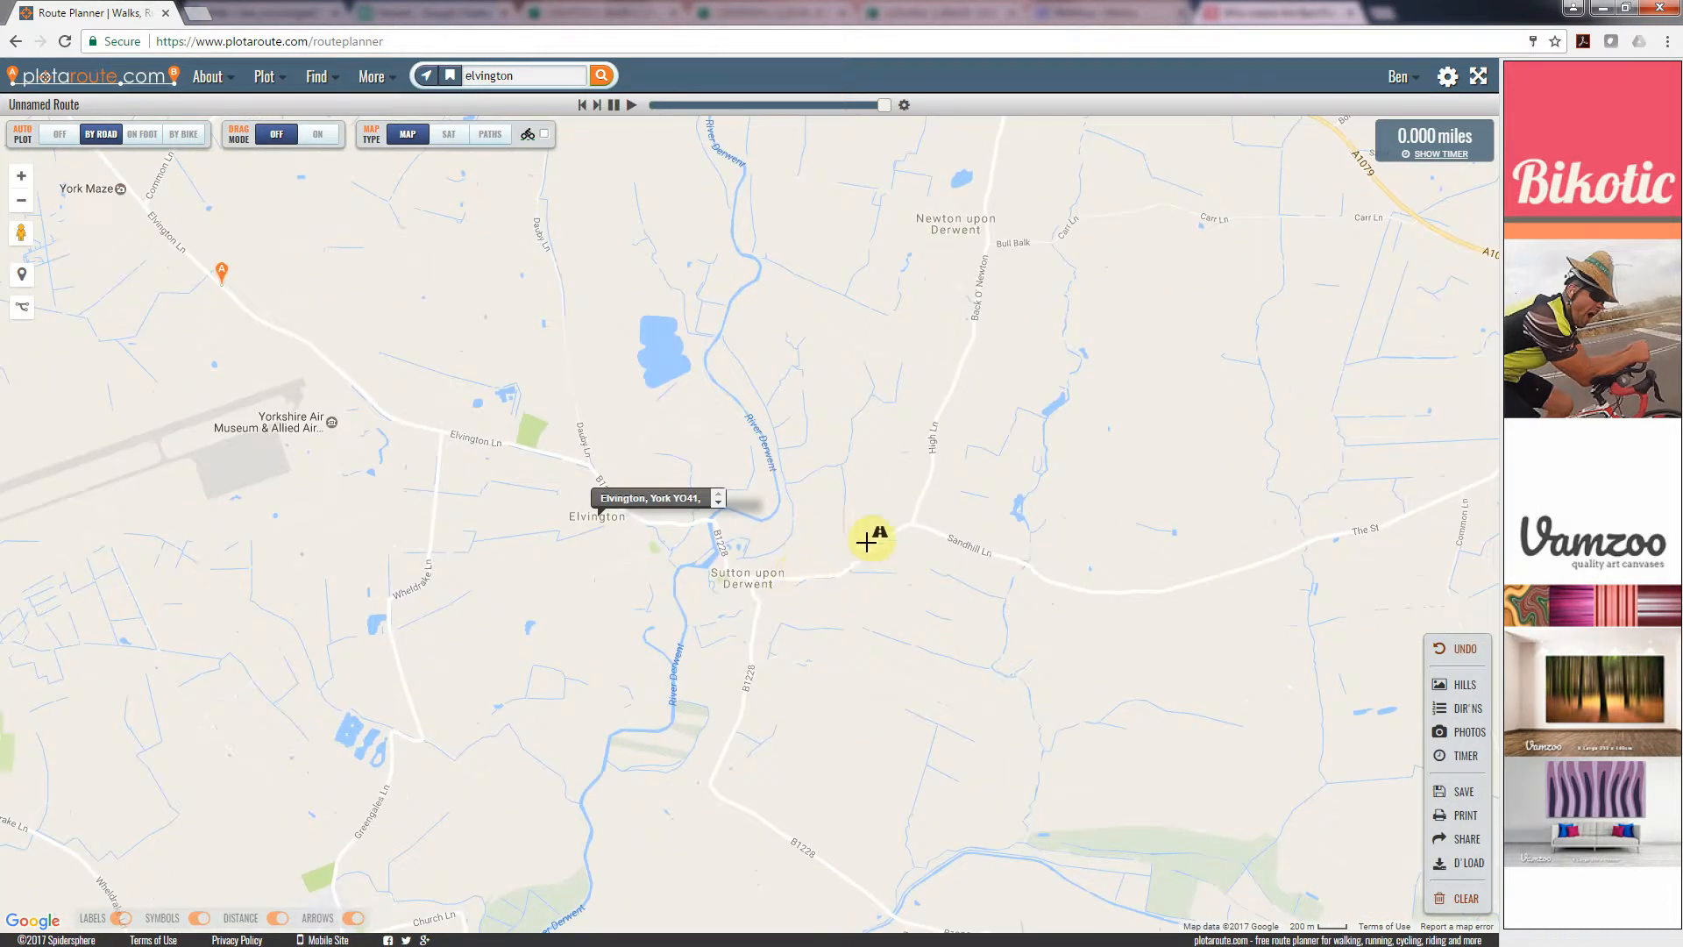
{"action": "left_click_drag", "start_coordinate": [21, 232], "coordinate": [866, 548]}
{"action": "left_click", "coordinate": [1085, 526]}
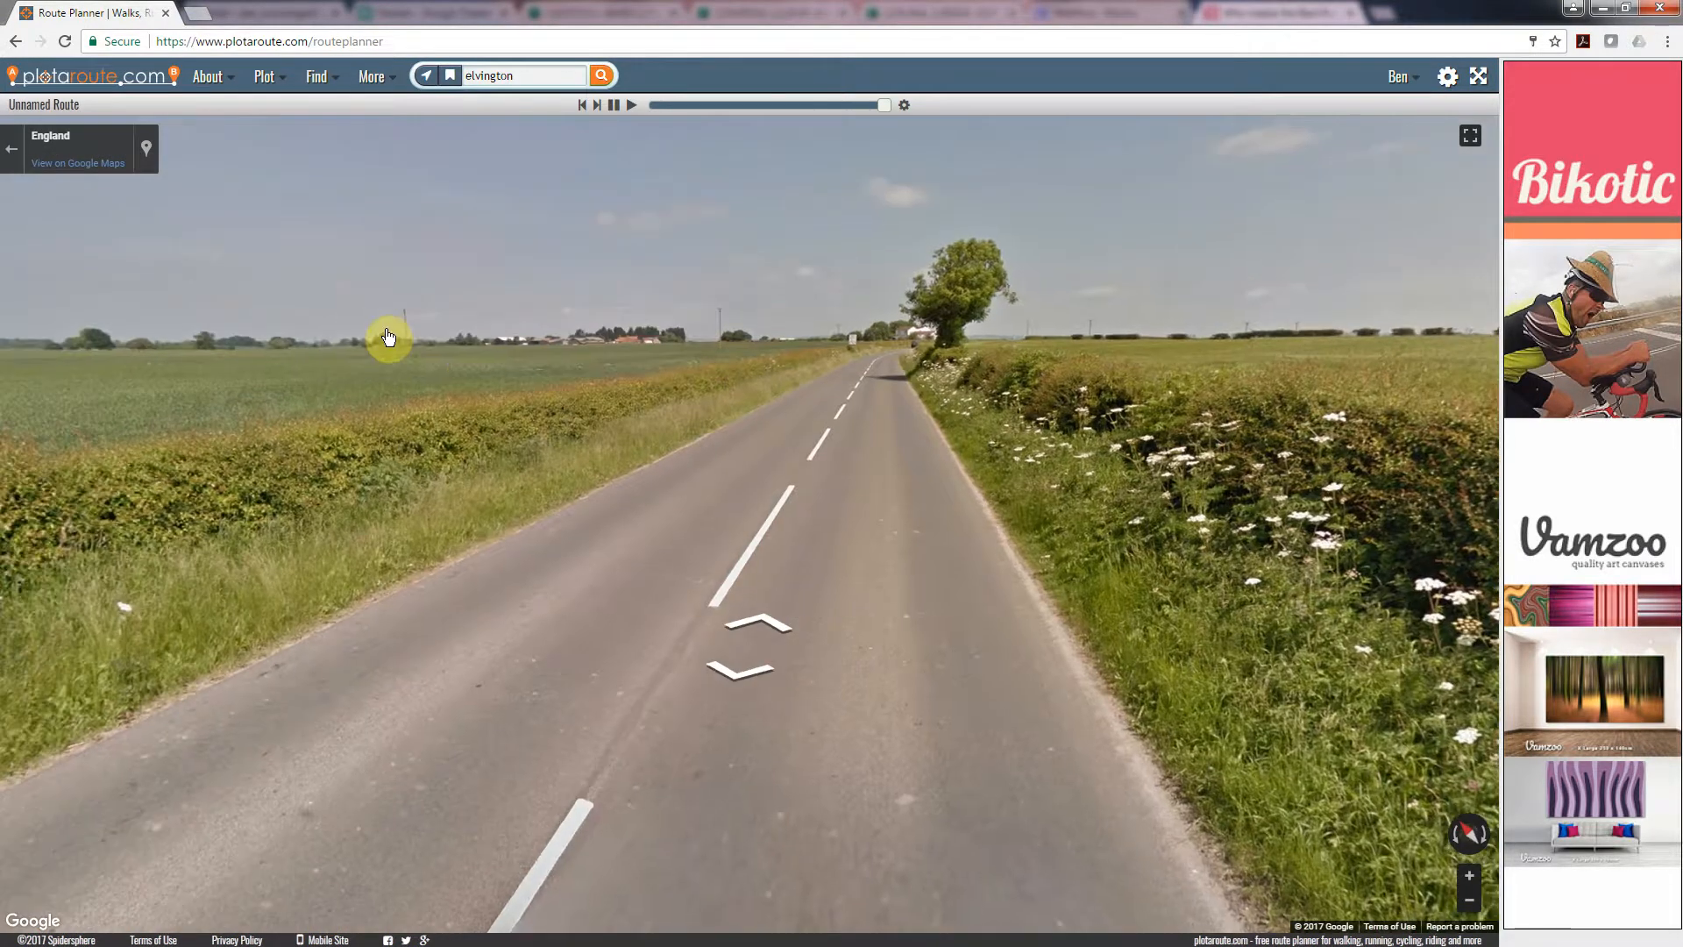
{"action": "left_click", "coordinate": [15, 151]}
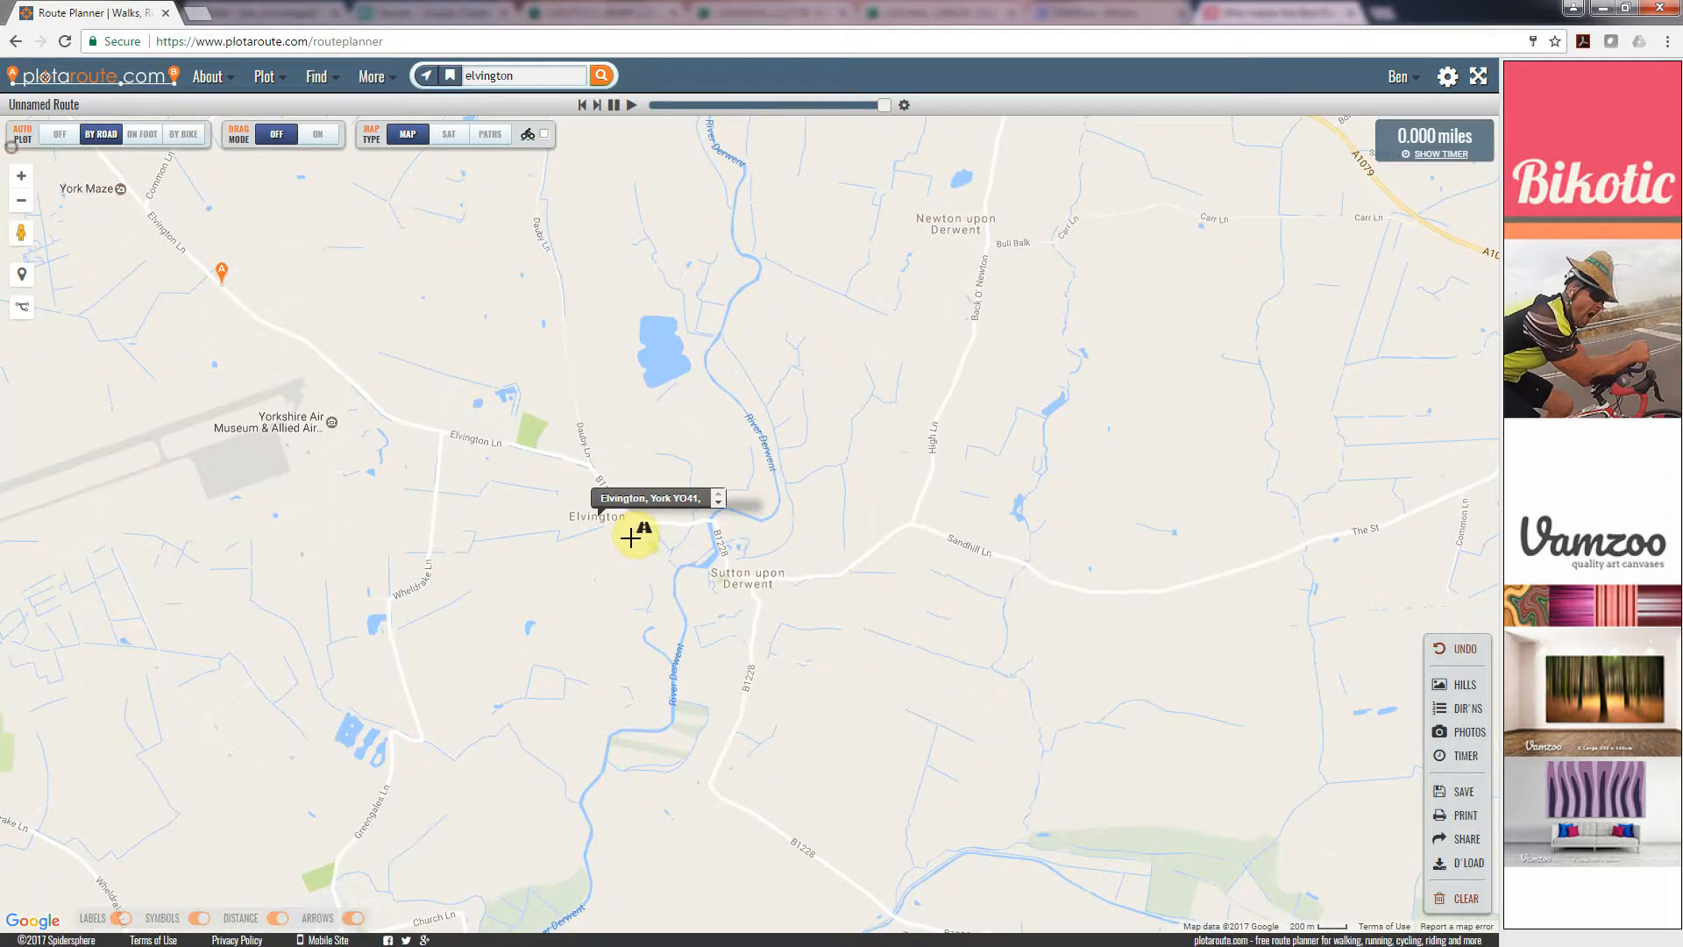
Extend the route by road past Sutton upon Derwent and north through Newton upon Derwent to just short of the A1079.
{"action": "left_click", "coordinate": [889, 533]}
{"action": "left_click_drag", "start_coordinate": [1033, 378], "coordinate": [1052, 670]}
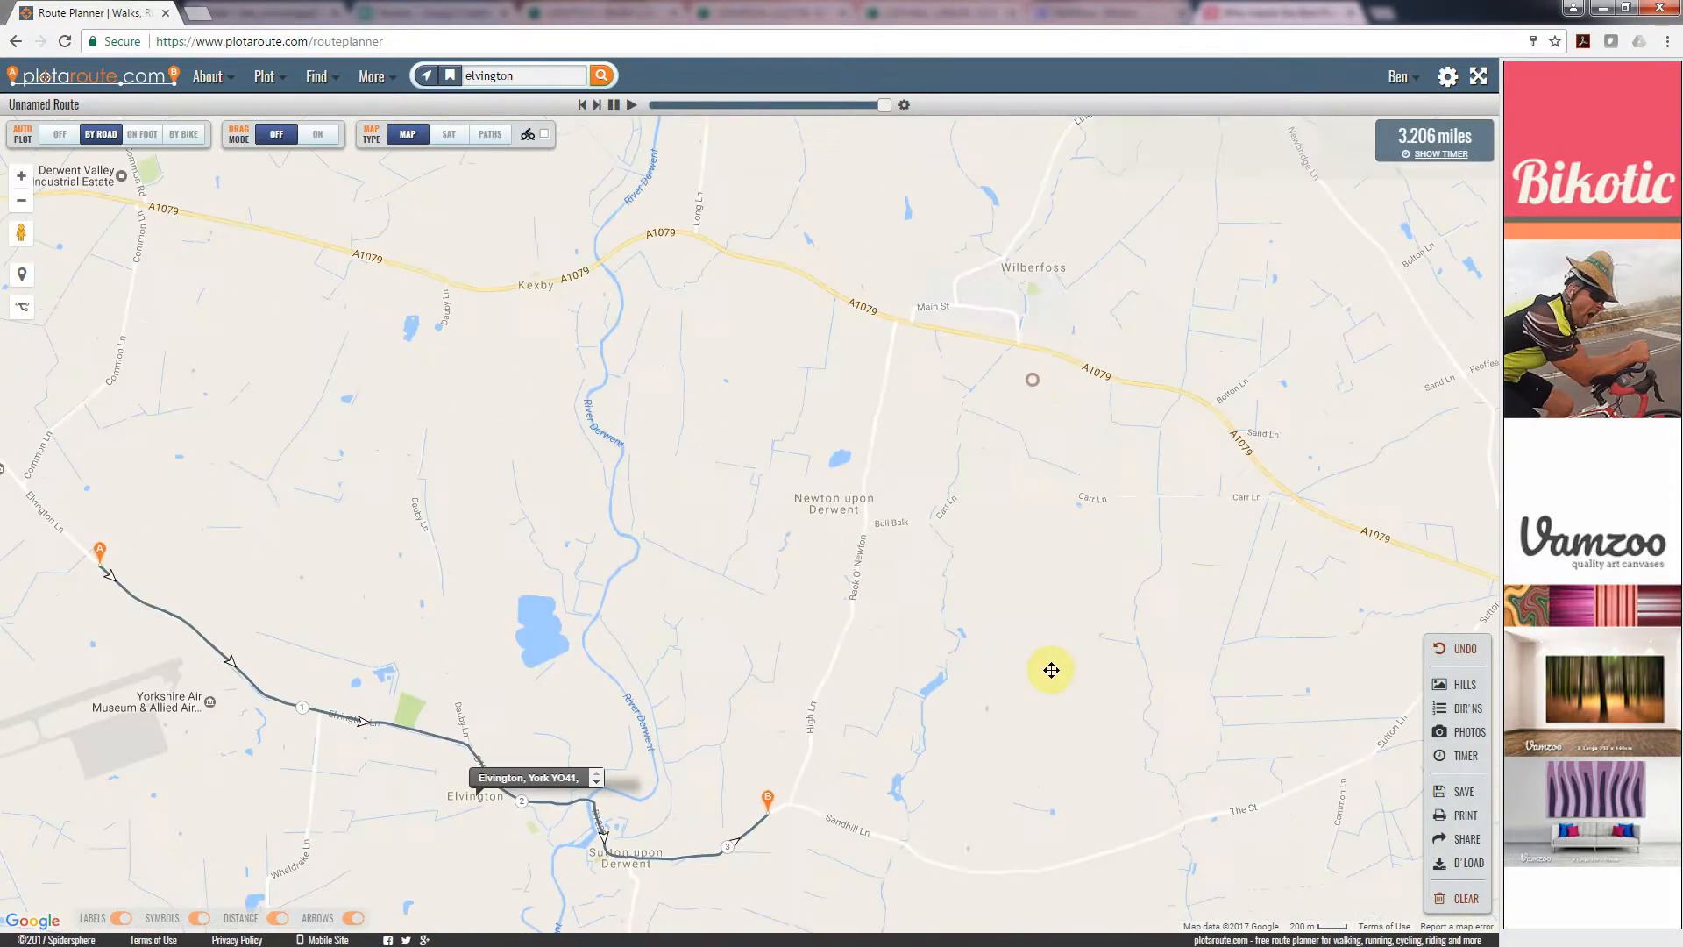
{"action": "left_click", "coordinate": [890, 355]}
Examine the map from Wilberfoss across the Wolds to the Bridlington coast and back to Pocklington for ways to continue the route.
{"action": "left_click_drag", "start_coordinate": [777, 376], "coordinate": [693, 500]}
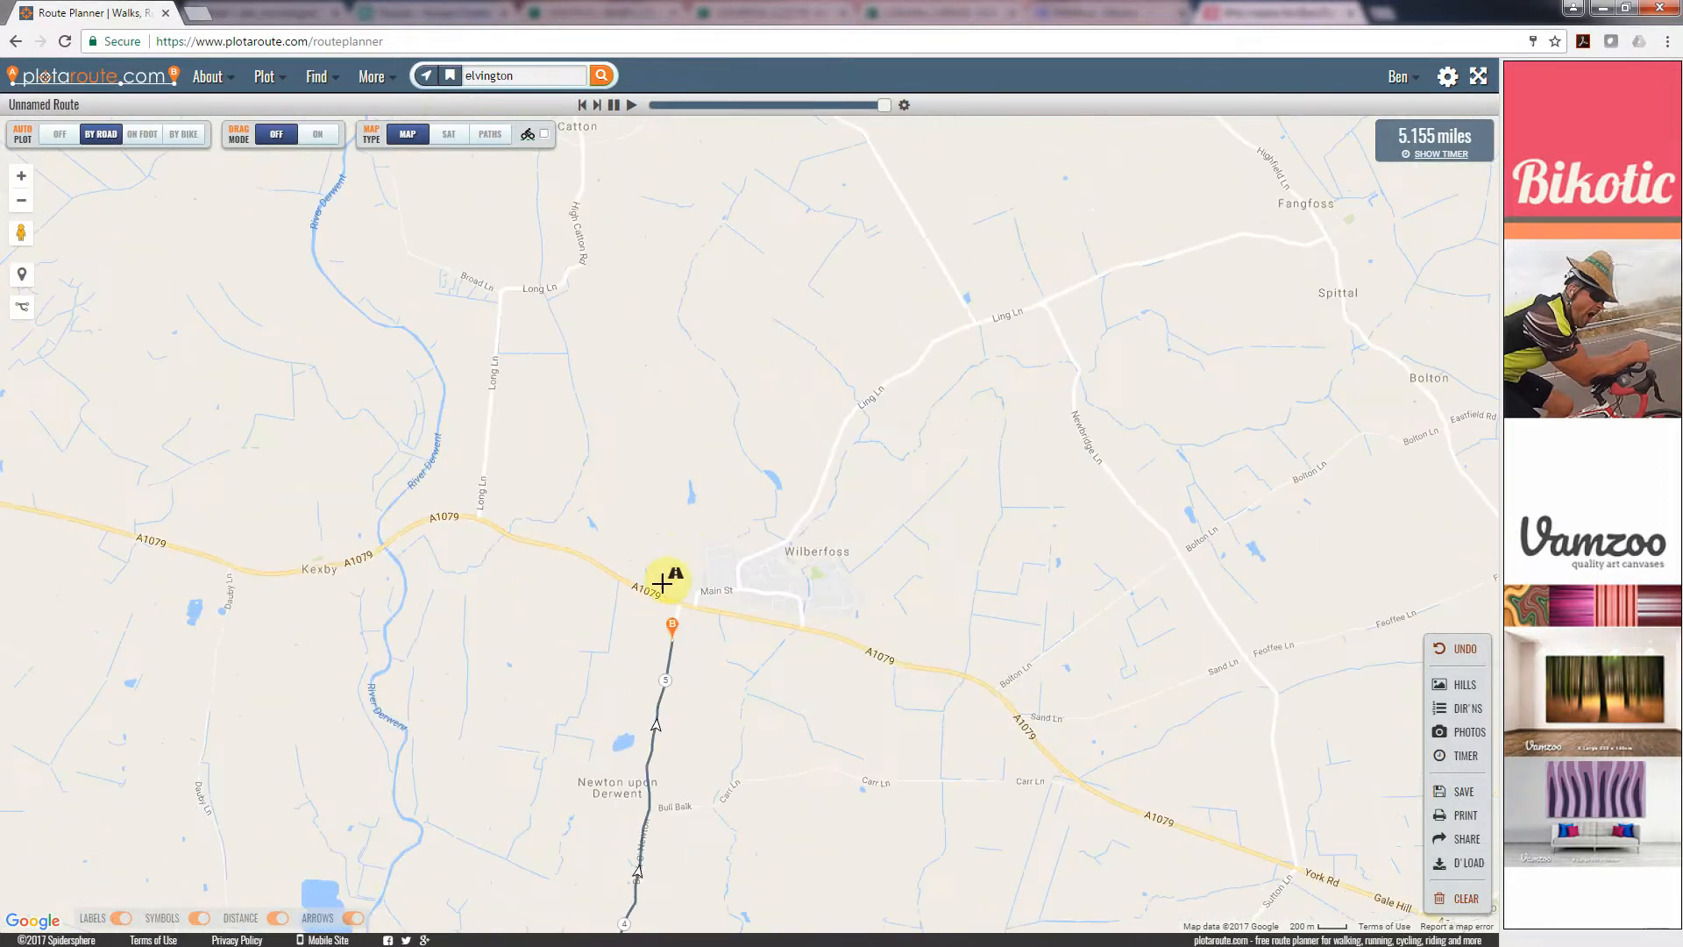
{"action": "left_click_drag", "start_coordinate": [843, 578], "coordinate": [737, 578]}
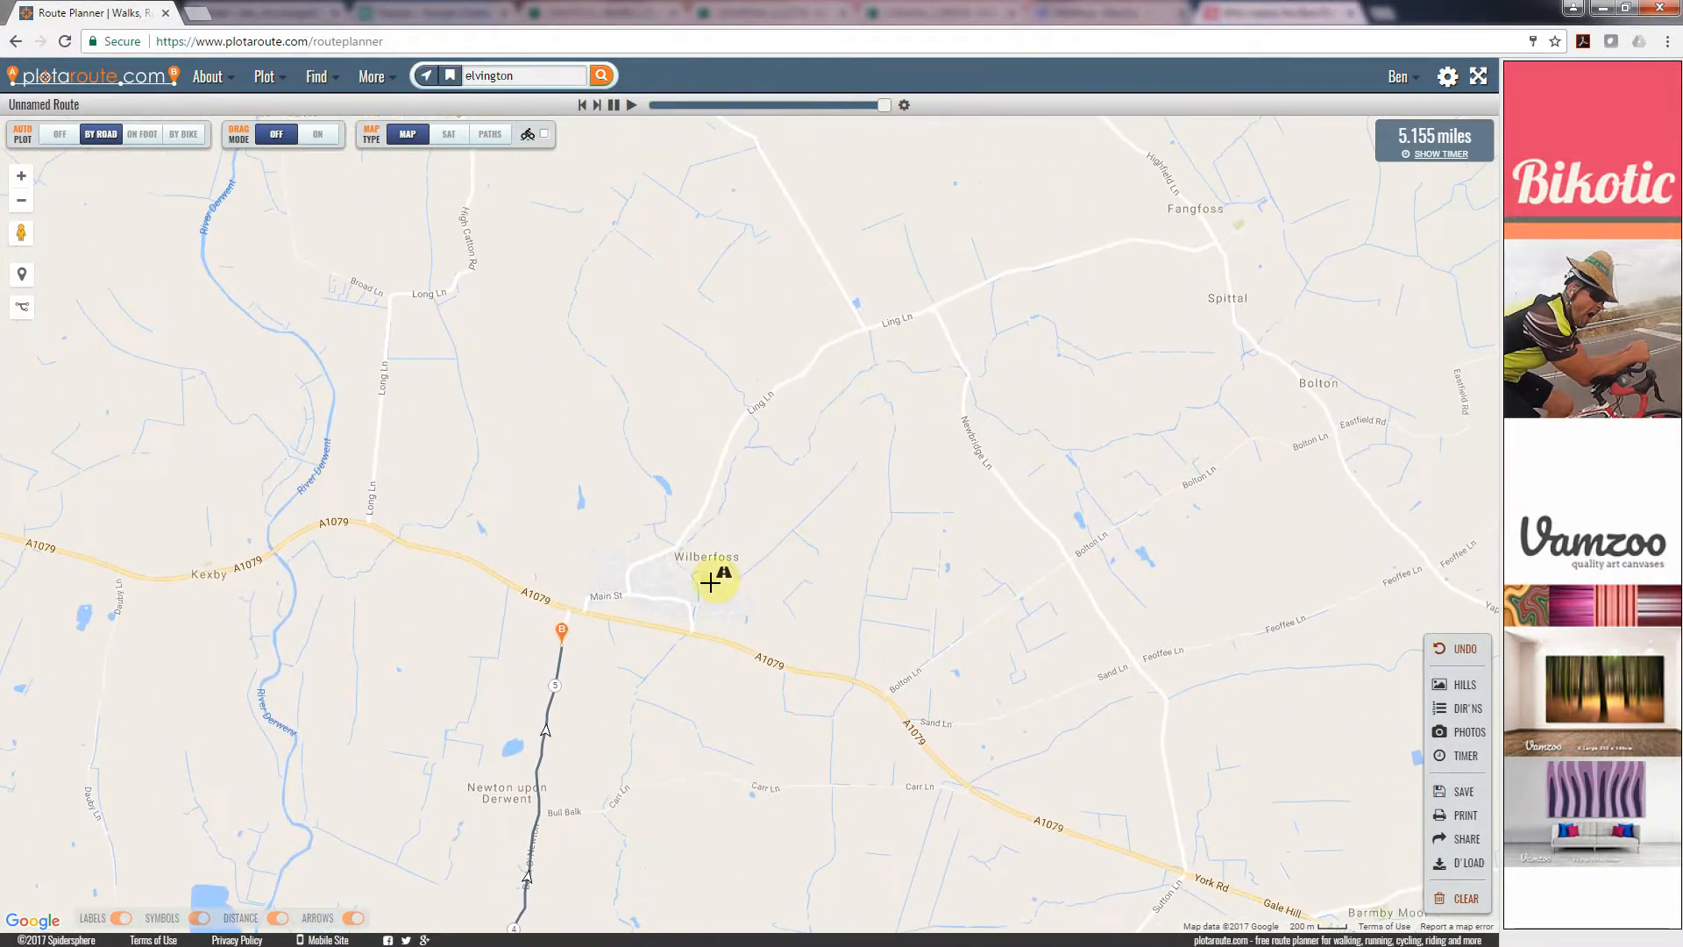
{"action": "left_click_drag", "start_coordinate": [801, 627], "coordinate": [703, 623]}
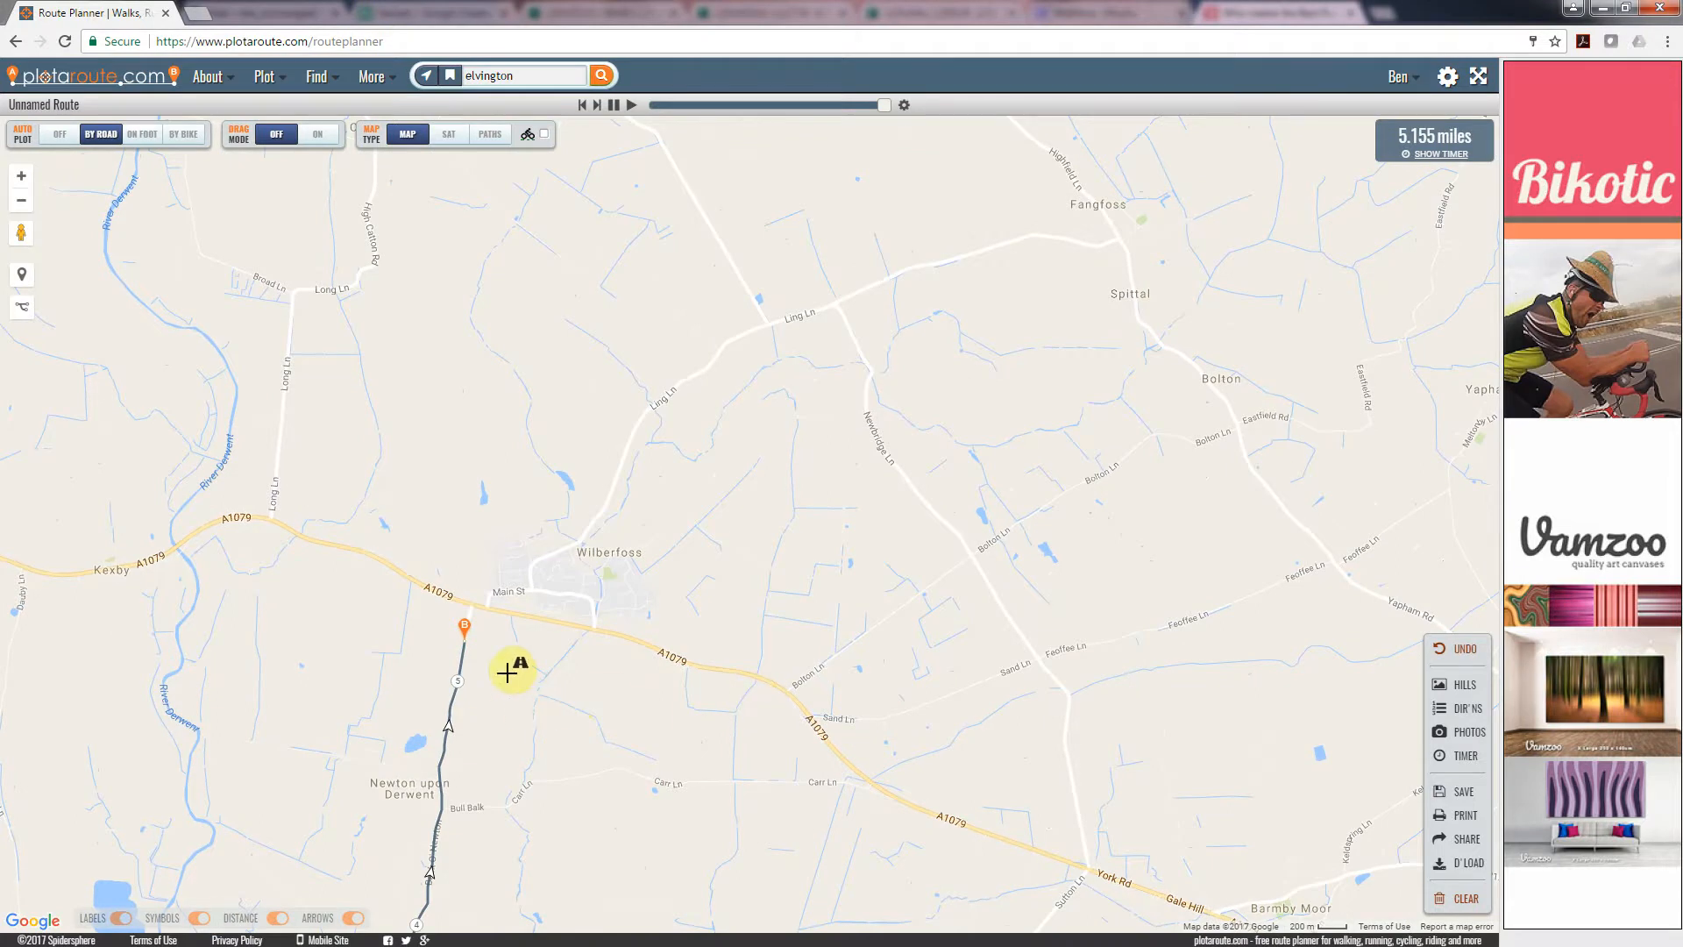
{"action": "scroll", "coordinate": [511, 672], "scroll_direction": "down", "scroll_amount": 1}
{"action": "left_click_drag", "start_coordinate": [571, 785], "coordinate": [600, 709]}
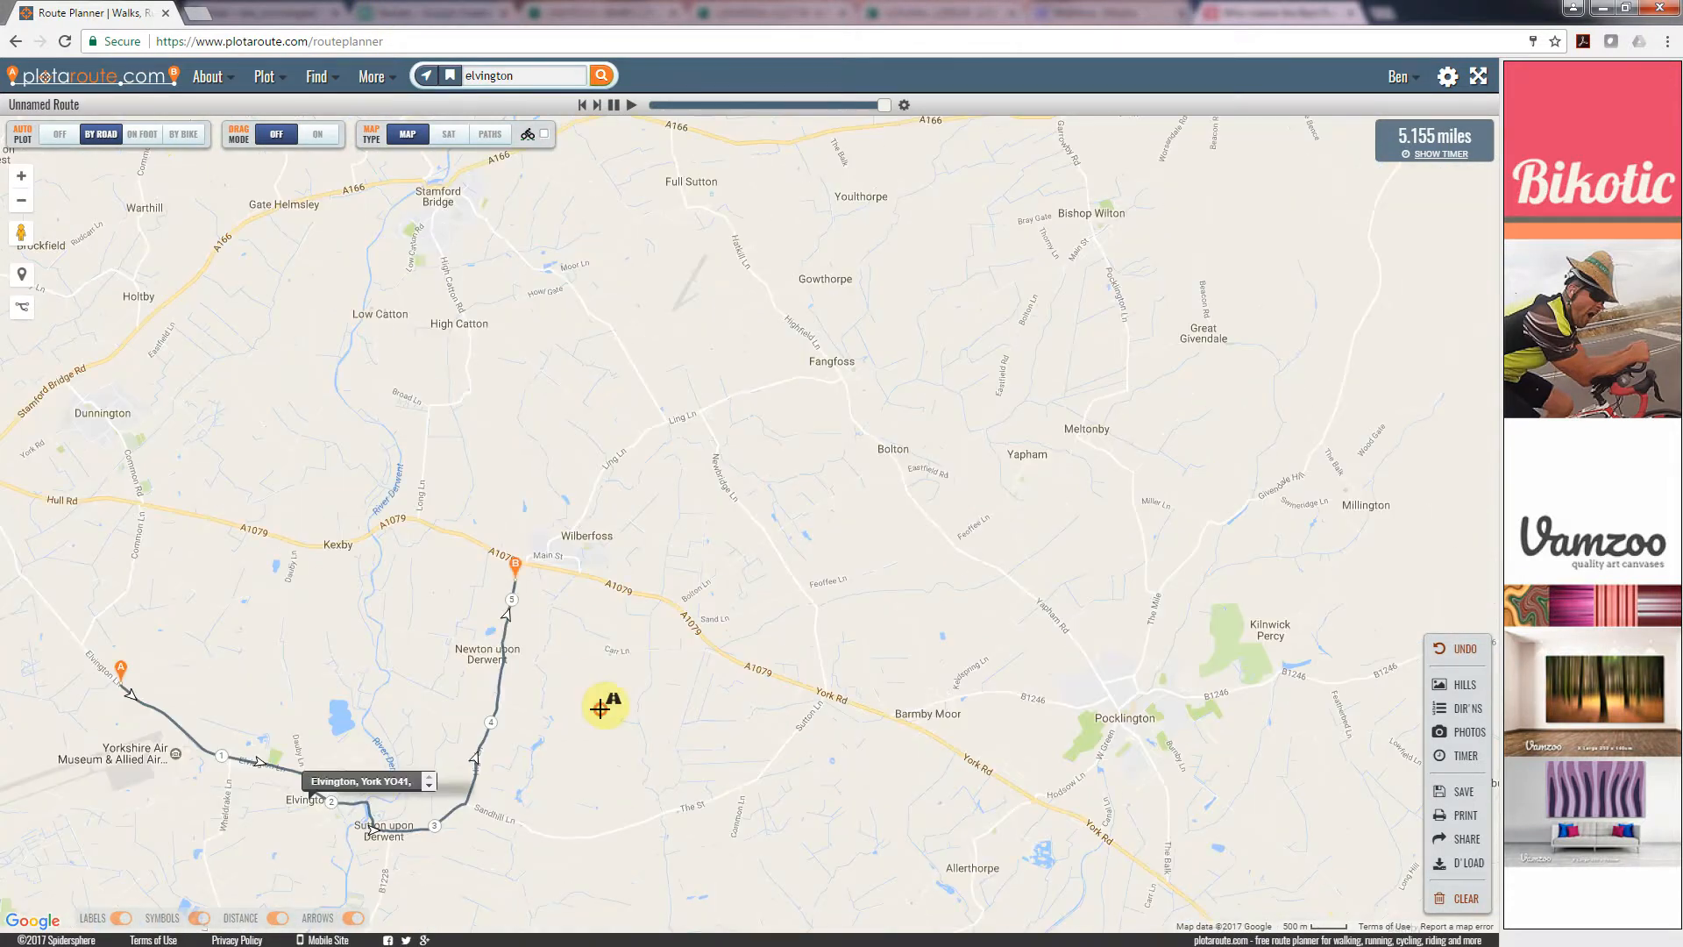
{"action": "scroll", "coordinate": [494, 367], "scroll_direction": "down", "scroll_amount": 1}
{"action": "left_click_drag", "start_coordinate": [563, 331], "coordinate": [441, 724]}
{"action": "scroll", "coordinate": [876, 404], "scroll_direction": "down", "scroll_amount": 1}
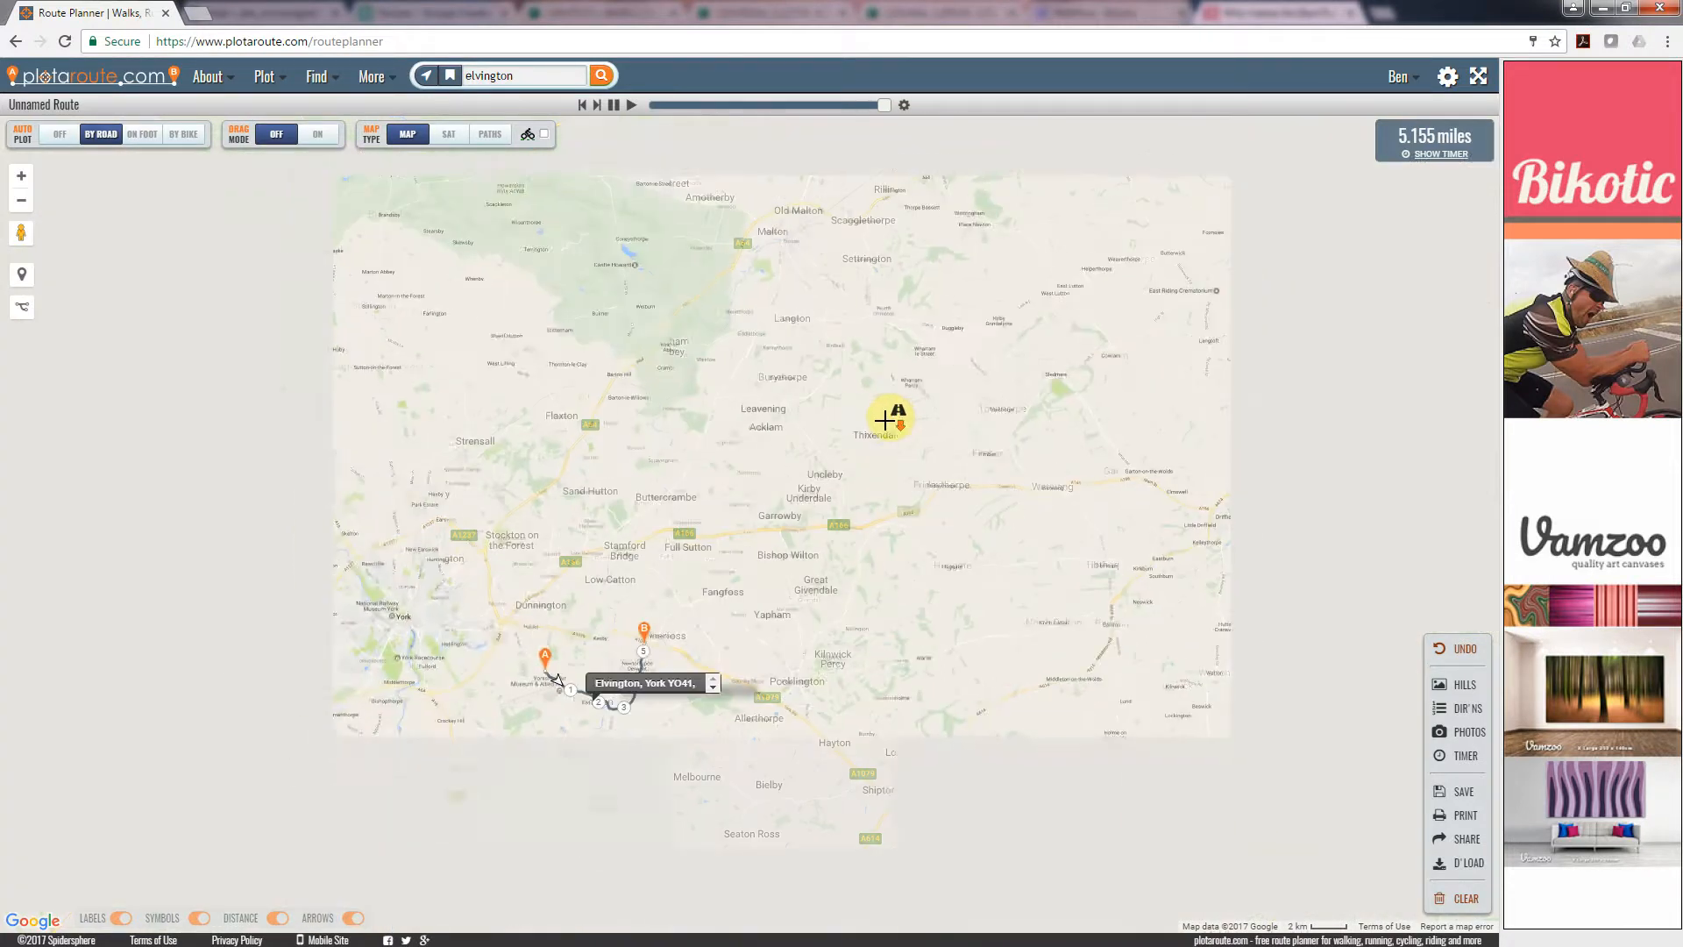
{"action": "left_click_drag", "start_coordinate": [835, 374], "coordinate": [713, 401]}
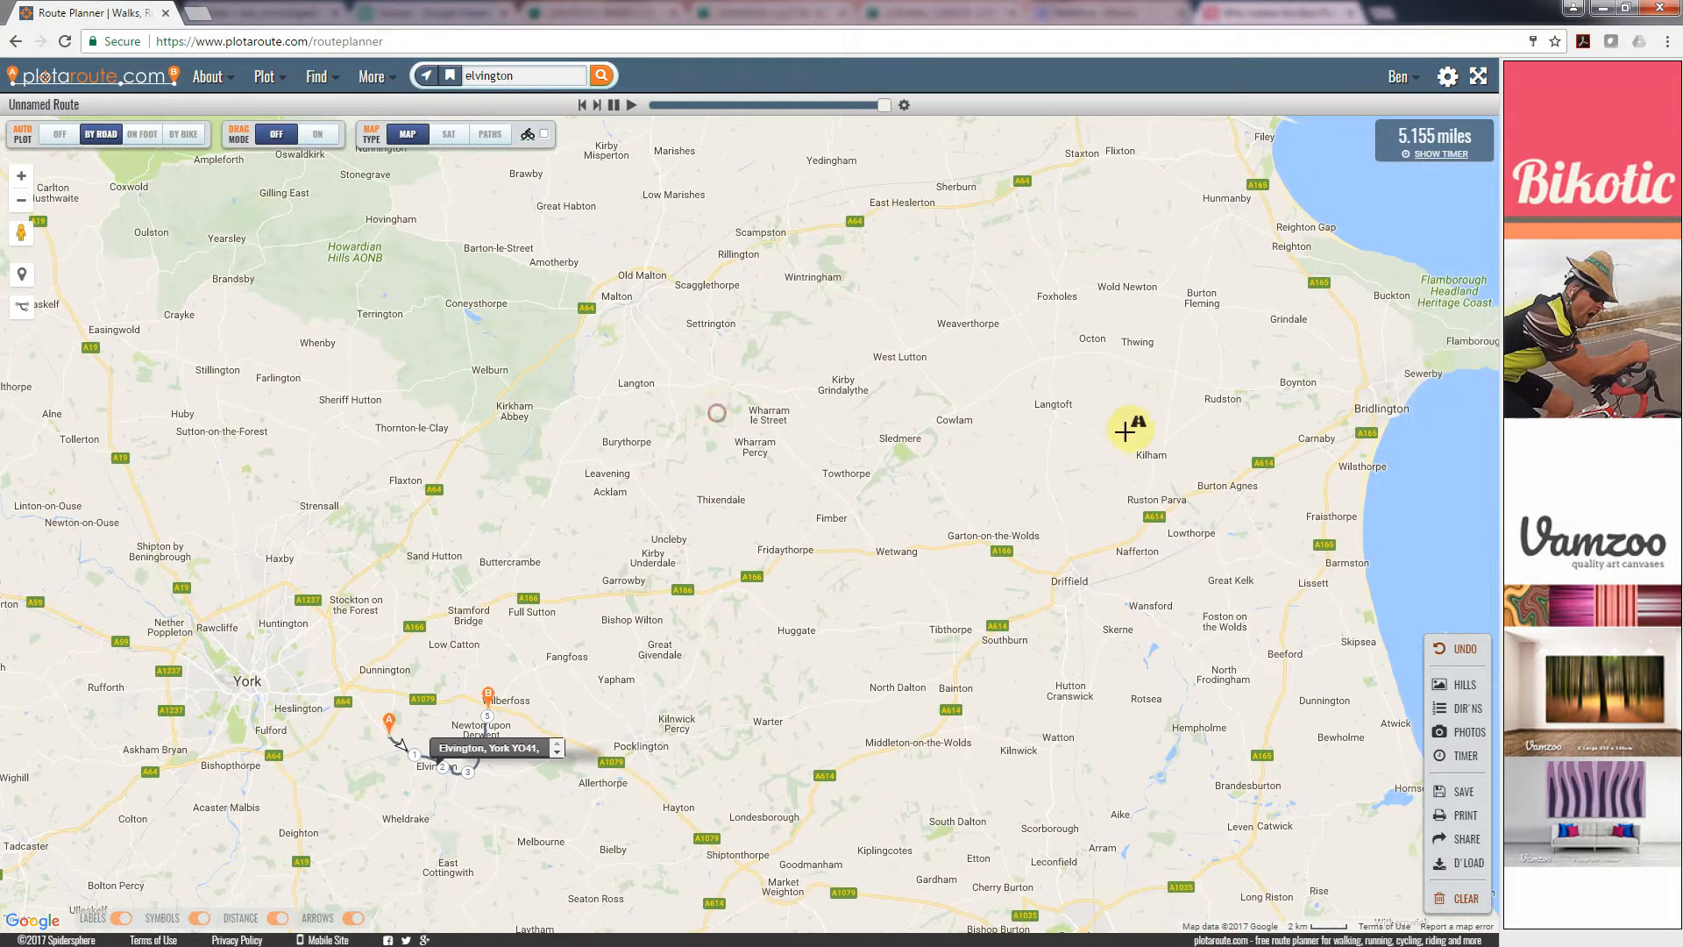
{"action": "left_click_drag", "start_coordinate": [1200, 434], "coordinate": [1176, 423]}
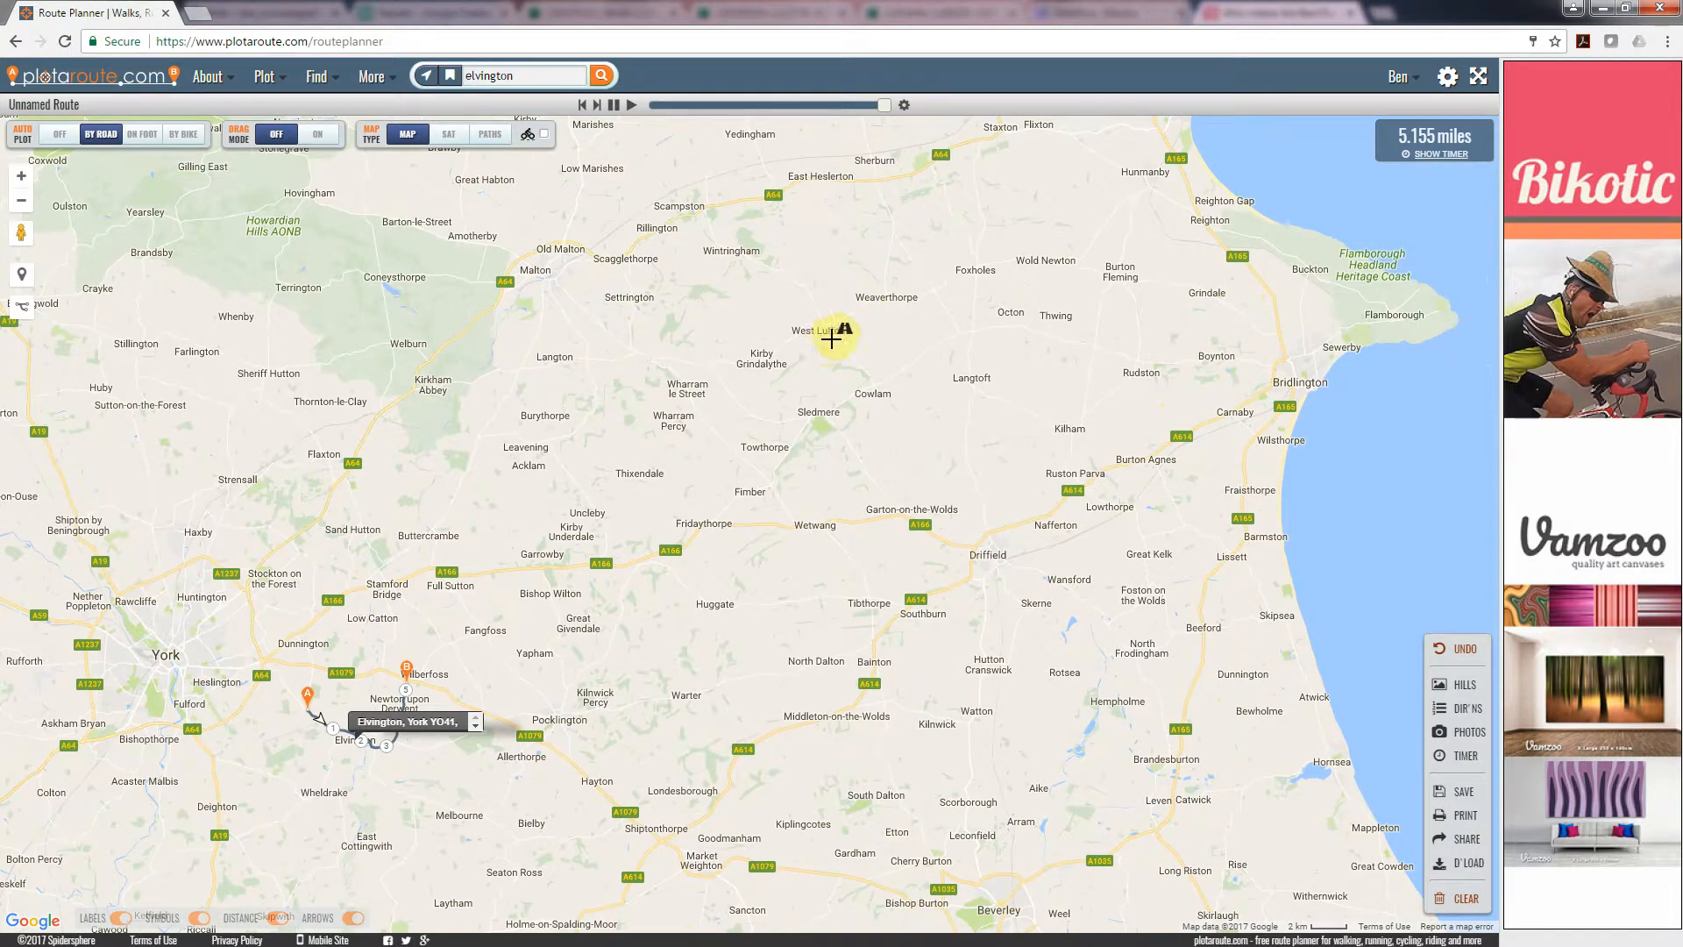
{"action": "left_click_drag", "start_coordinate": [564, 508], "coordinate": [674, 563]}
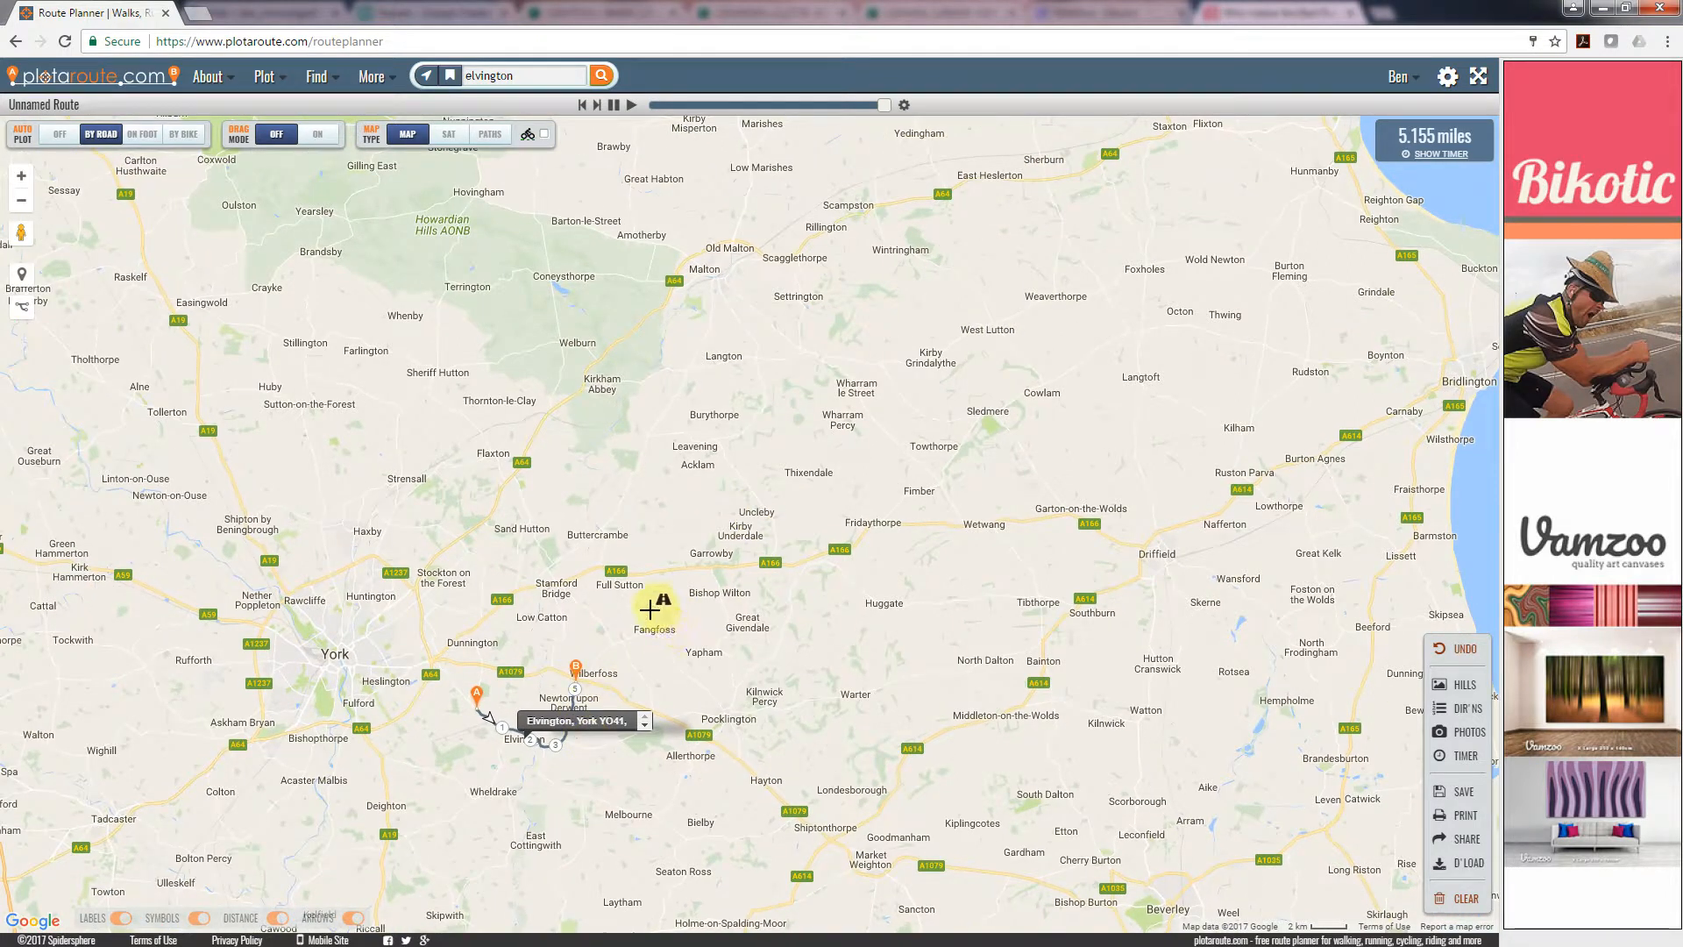
{"action": "left_click_drag", "start_coordinate": [675, 705], "coordinate": [636, 626]}
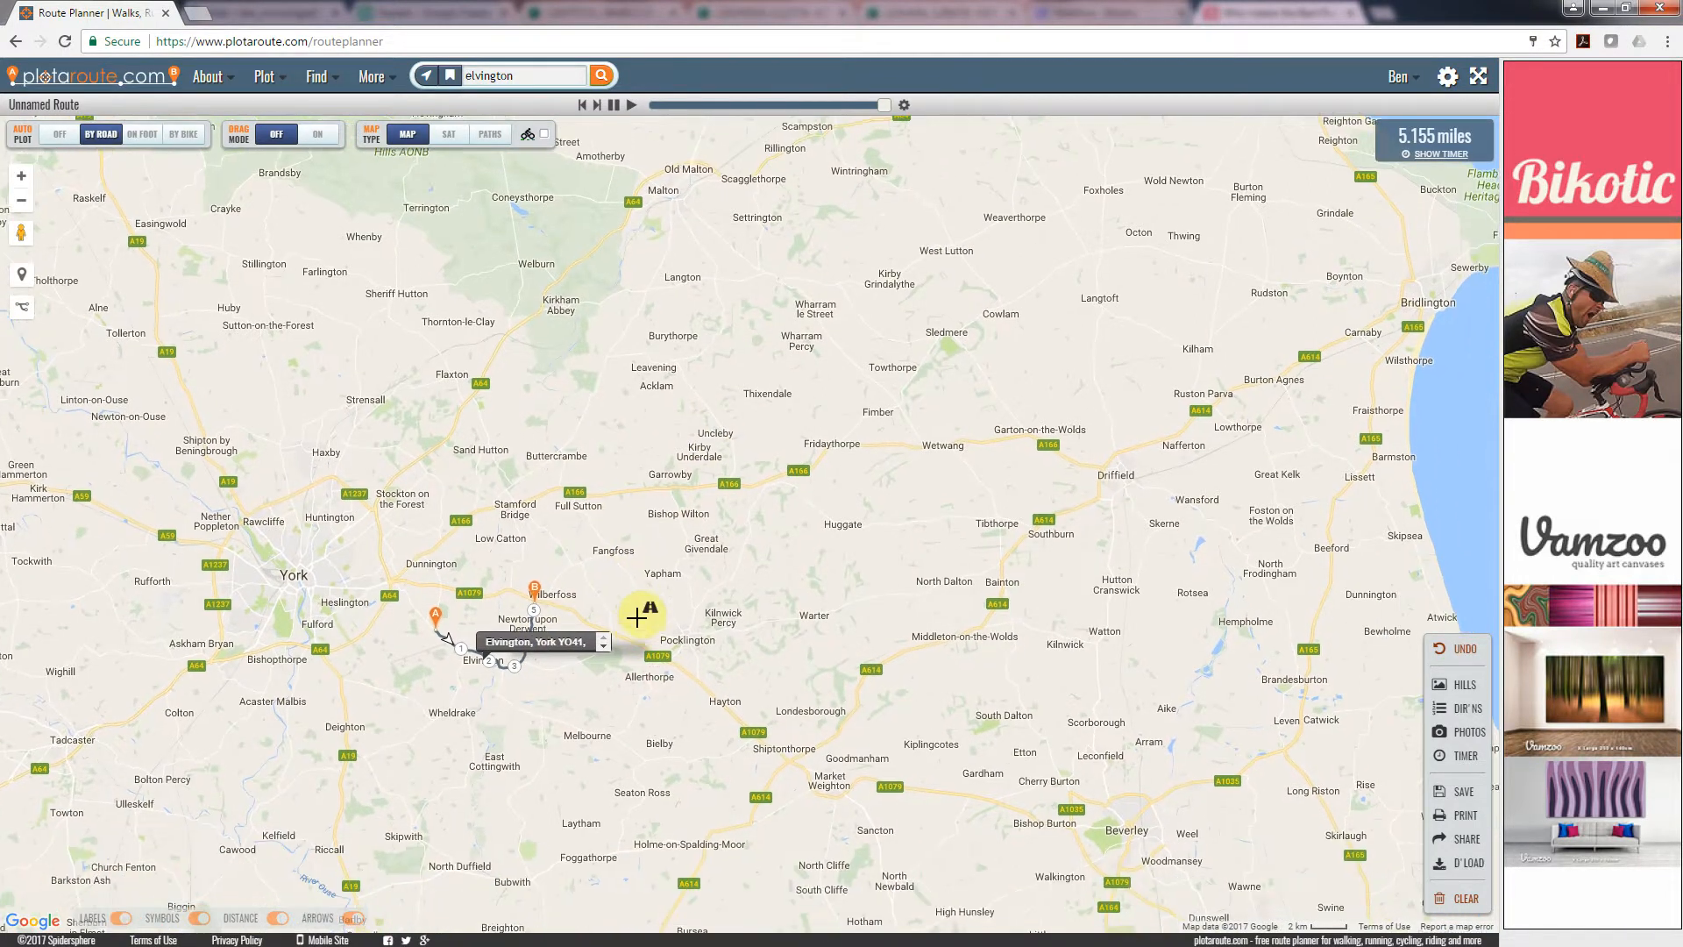
{"action": "scroll", "coordinate": [682, 638], "scroll_direction": "up", "scroll_amount": 2}
{"action": "left_click_drag", "start_coordinate": [435, 728], "coordinate": [809, 597]}
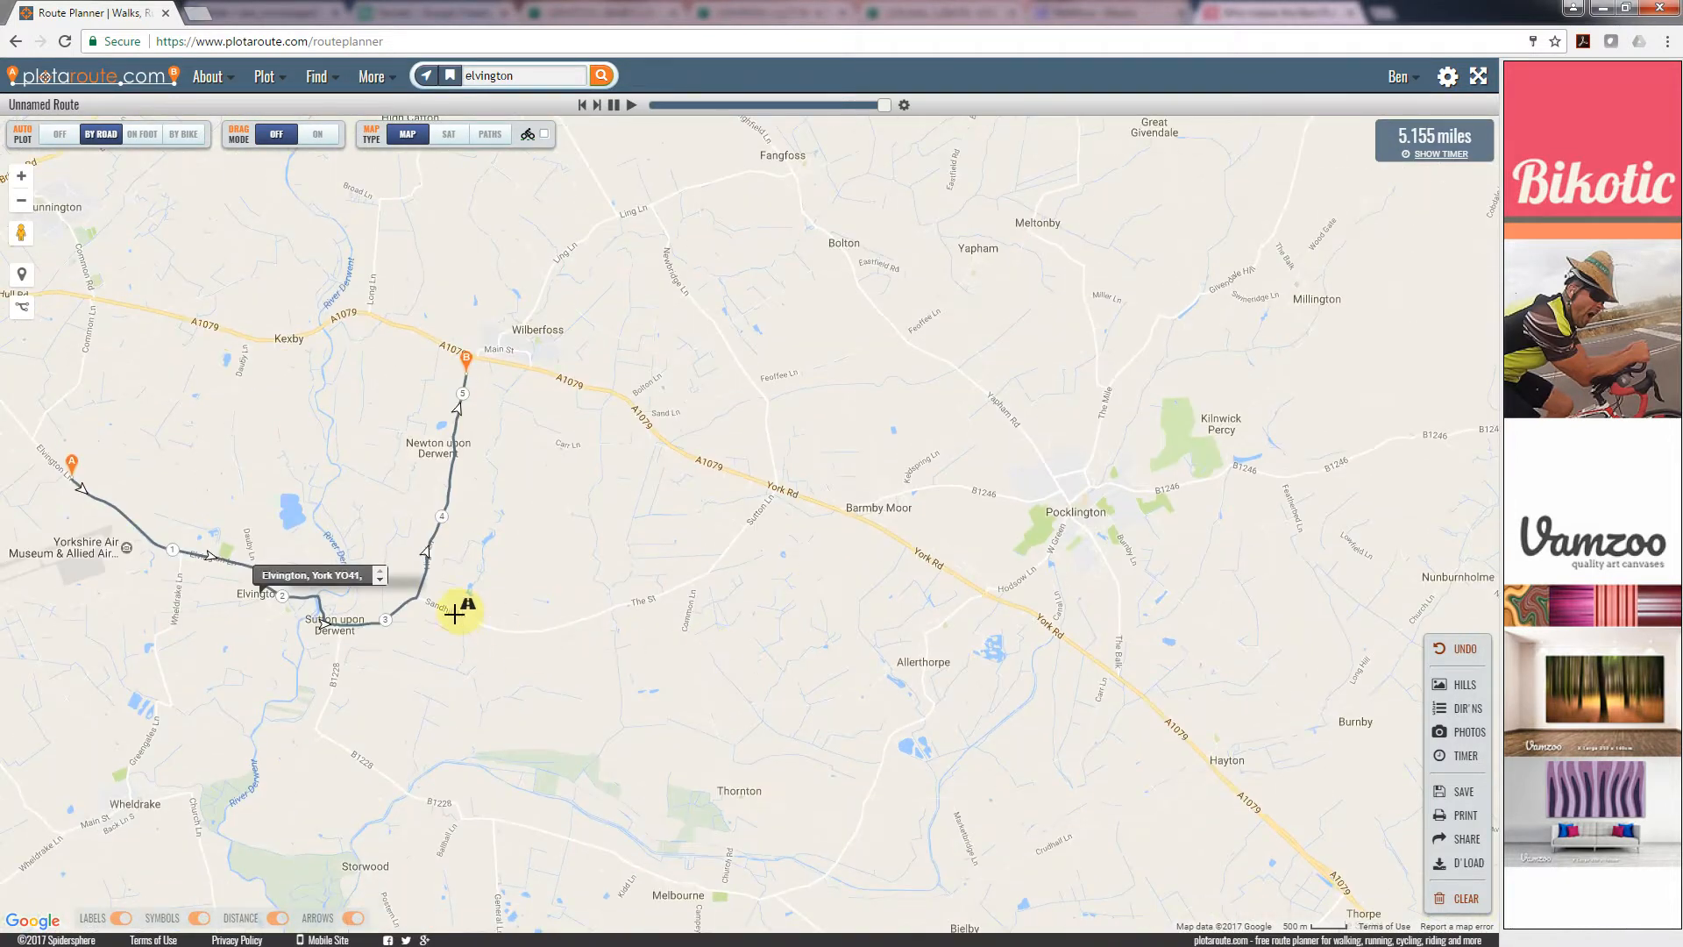
Undo the last route leg through Newton upon Derwent and extend the route by road east along The Street to Sutton Lane.
{"action": "left_click", "coordinate": [1460, 649]}
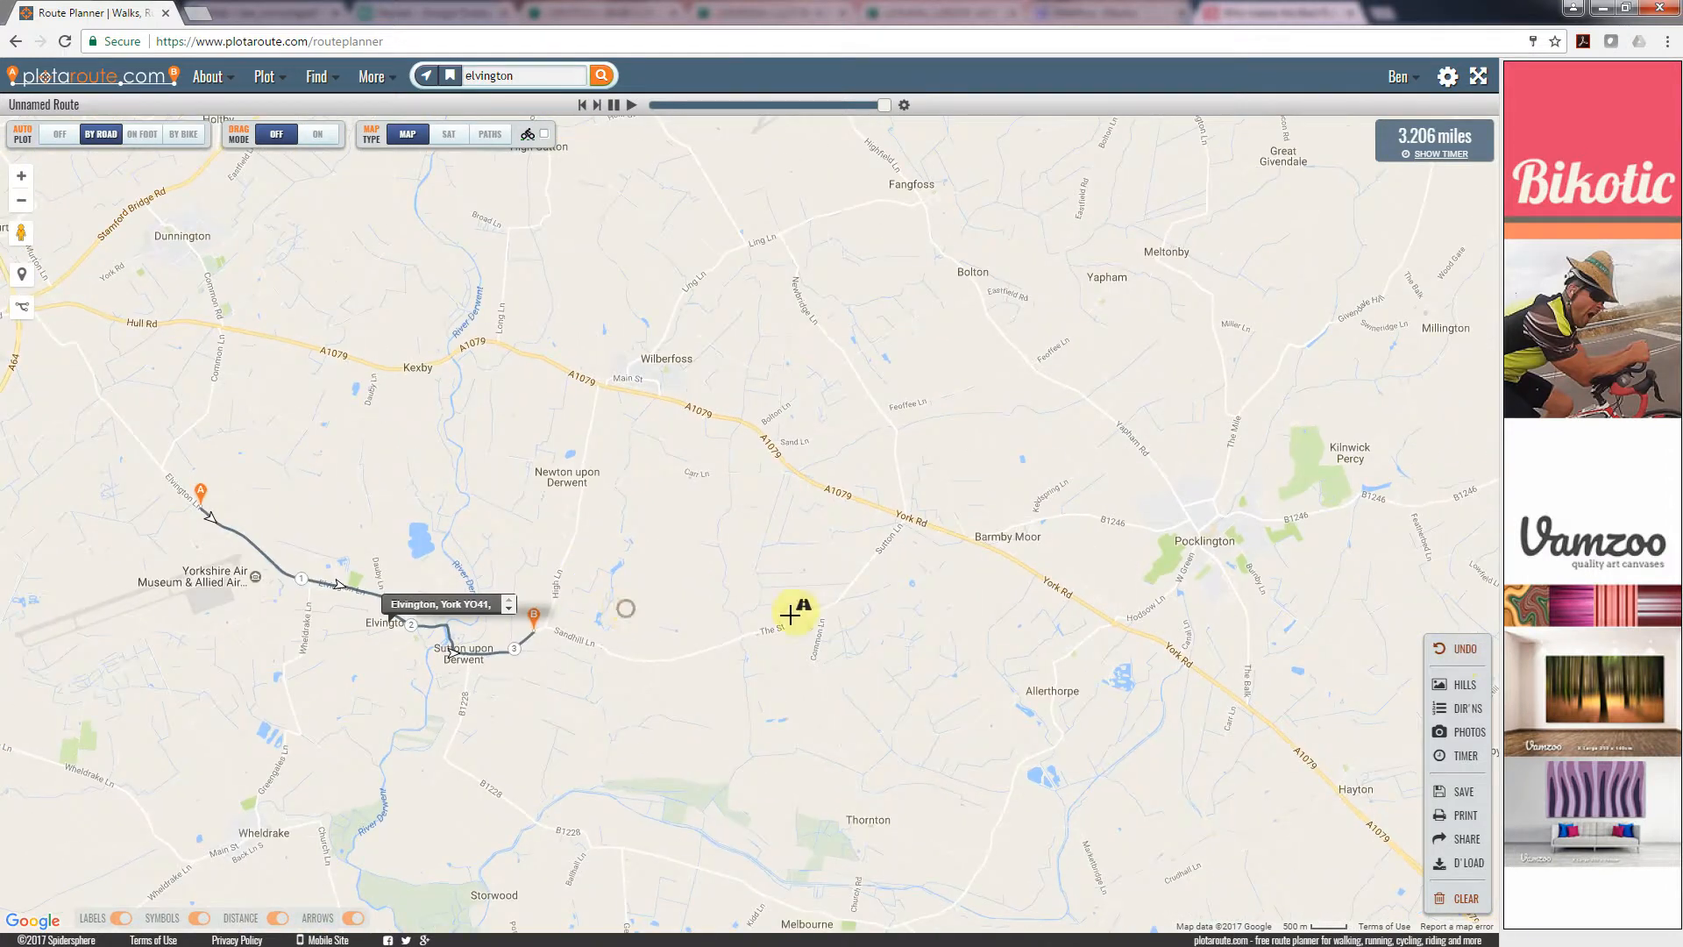
{"action": "left_click", "coordinate": [848, 591]}
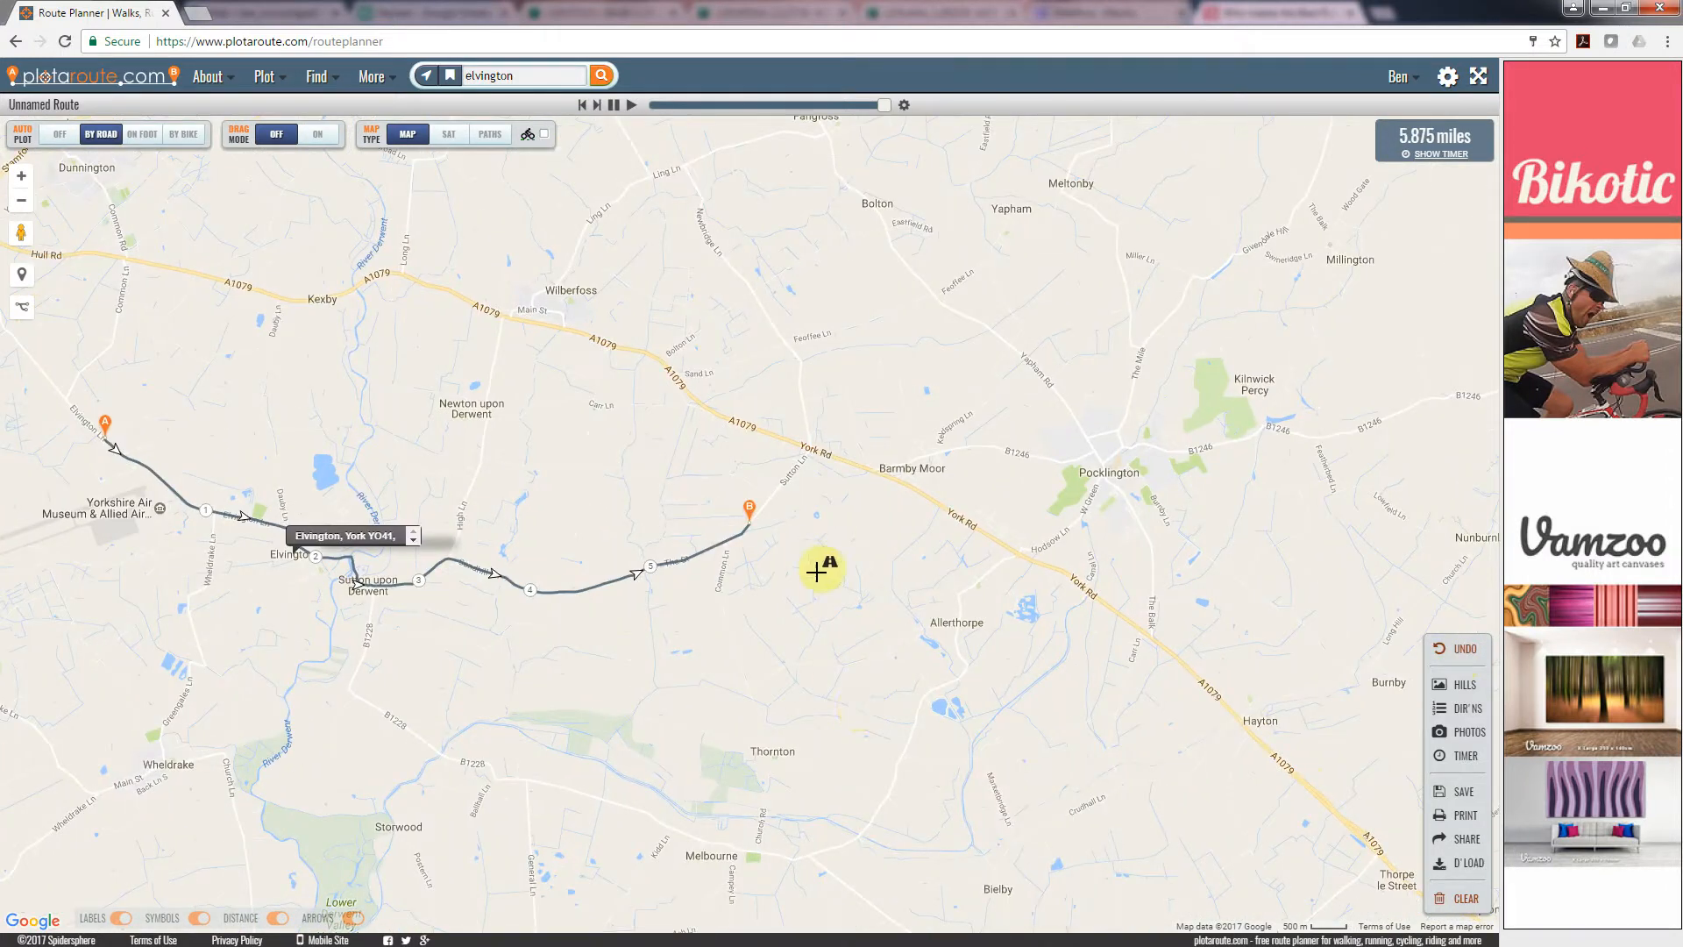
Inspect Sutton Lane between the route's end and the A1079 in Street View, including its side-road junction, and return to the map.
{"action": "scroll", "coordinate": [767, 657], "scroll_direction": "up", "scroll_amount": 1}
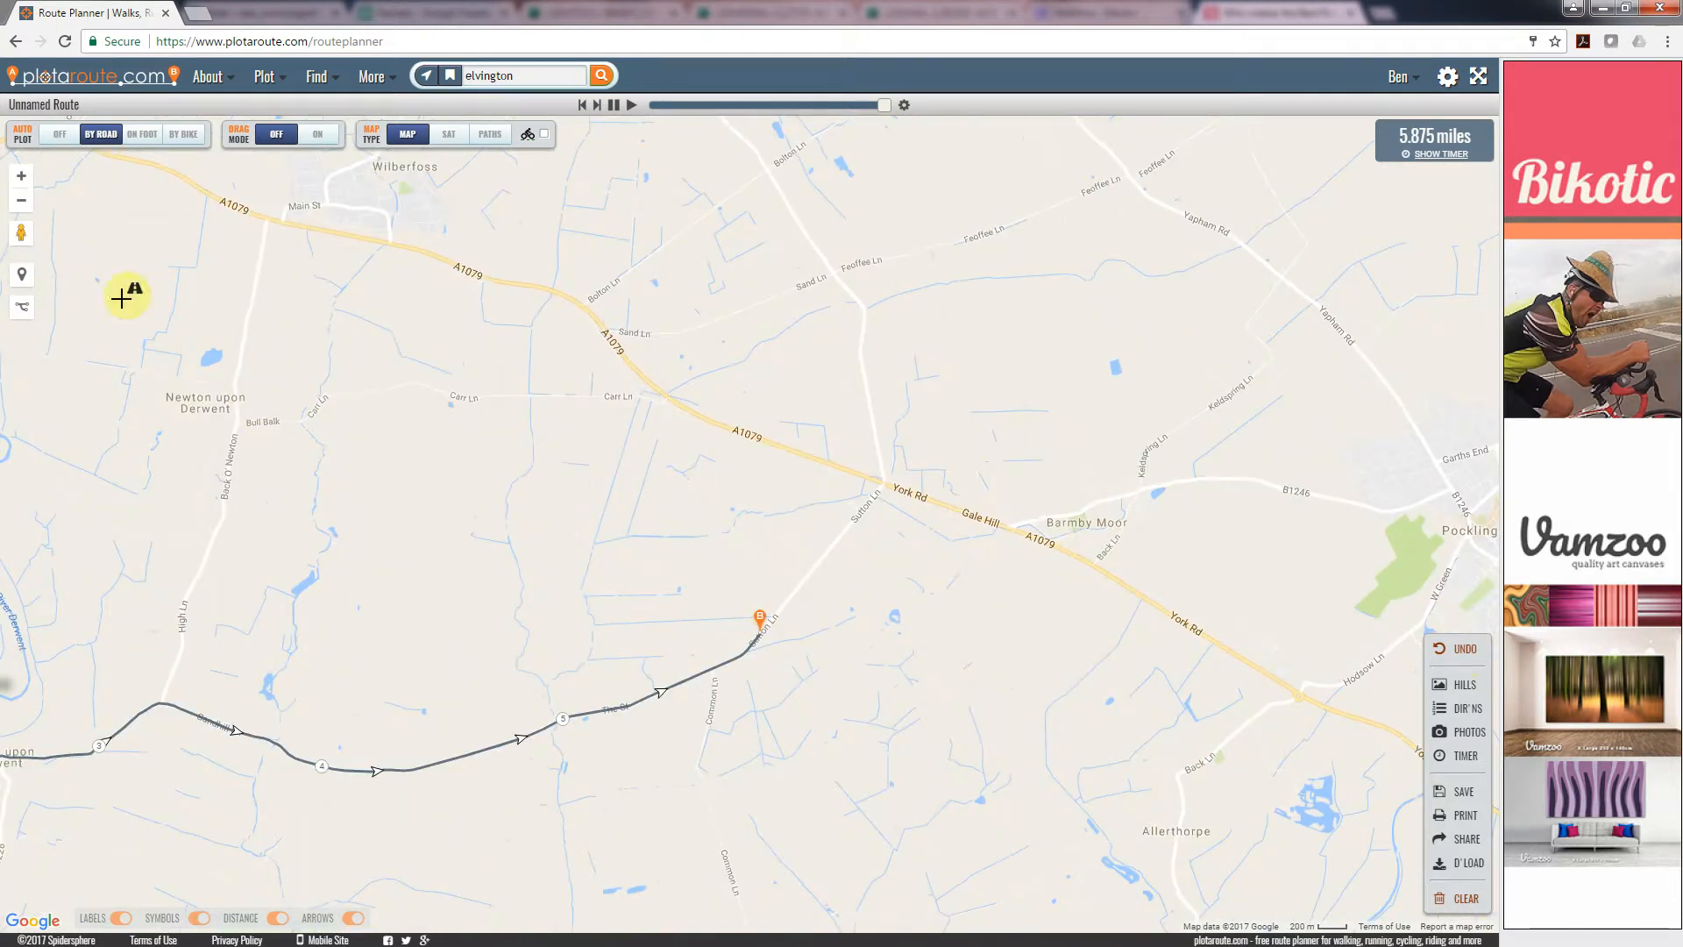
{"action": "left_click_drag", "start_coordinate": [22, 236], "coordinate": [794, 574]}
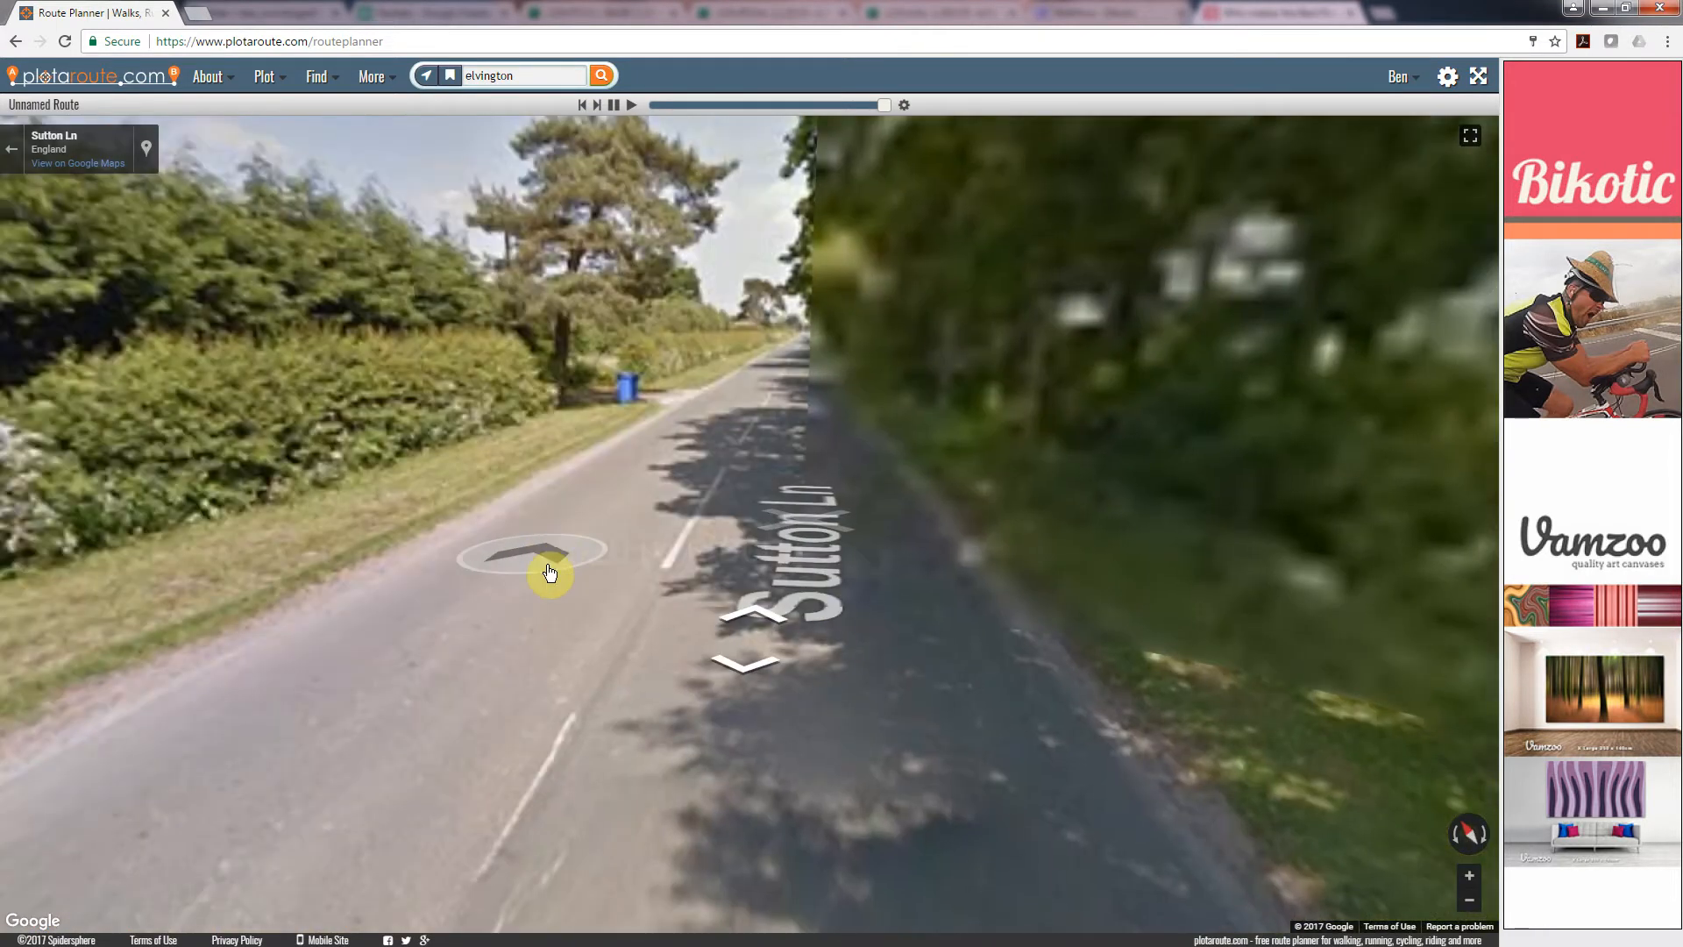
{"action": "left_click", "coordinate": [534, 589]}
{"action": "left_click", "coordinate": [909, 492]}
{"action": "left_click", "coordinate": [1119, 455]}
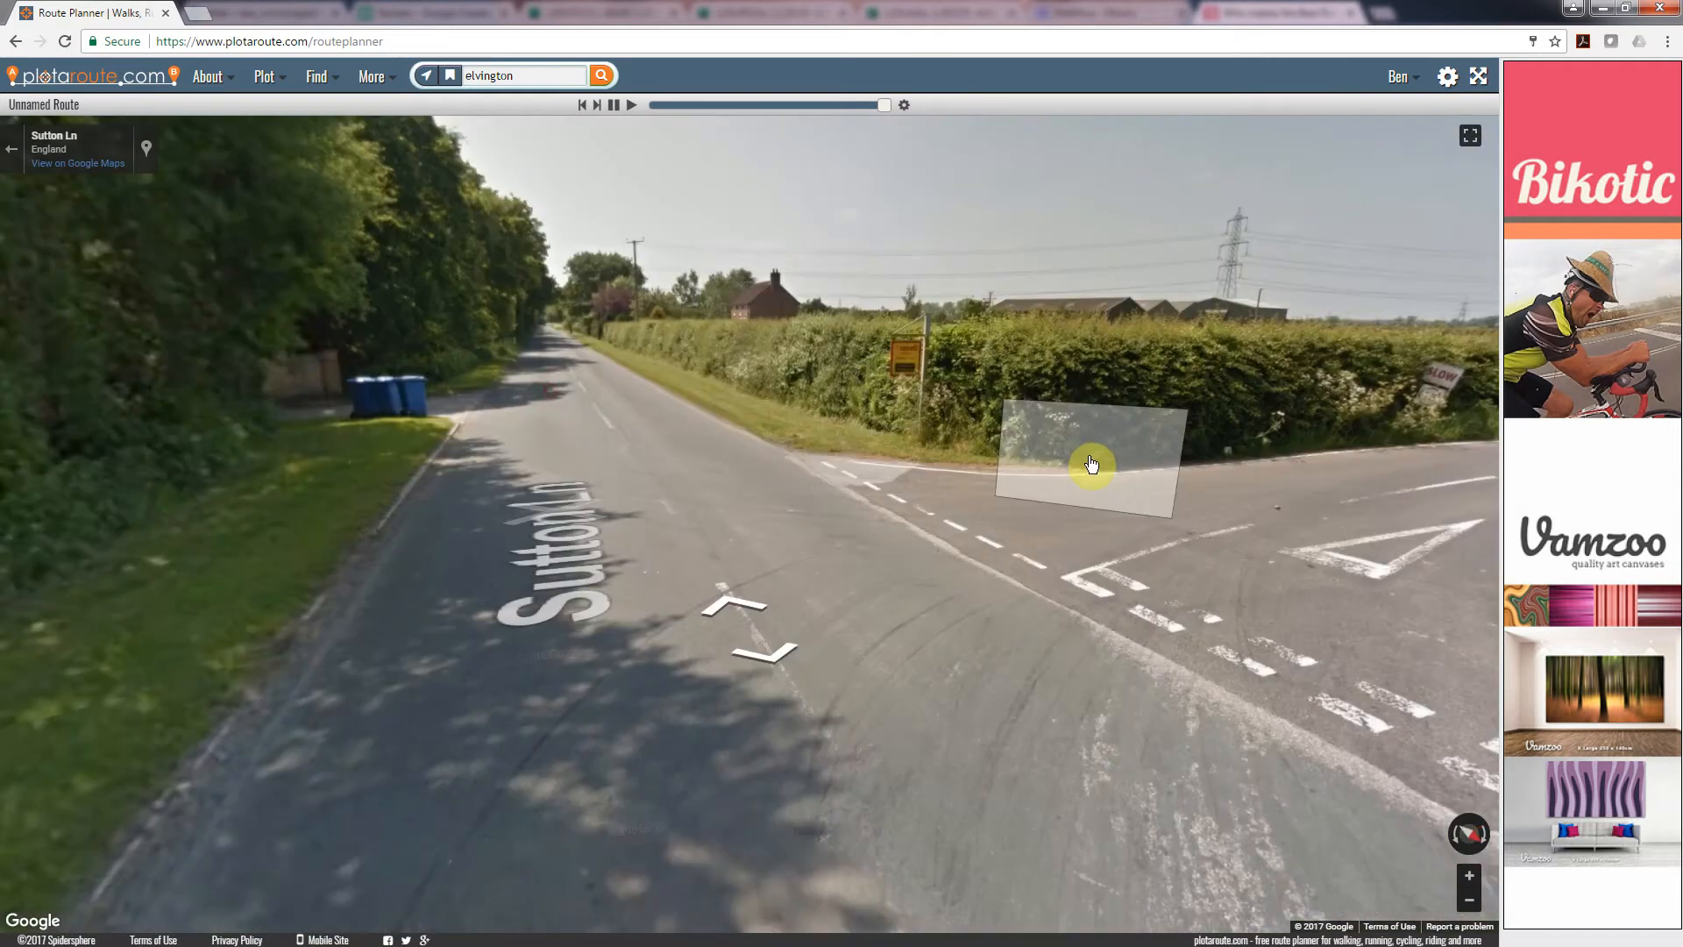
{"action": "left_click", "coordinate": [11, 150]}
Examine the map from the Sutton Lane crossing of the A1079 north-east across the Wolds for a way to continue the route.
{"action": "left_click_drag", "start_coordinate": [618, 485], "coordinate": [403, 631]}
{"action": "scroll", "coordinate": [661, 631], "scroll_direction": "up", "scroll_amount": 1}
{"action": "left_click_drag", "start_coordinate": [706, 668], "coordinate": [636, 598]}
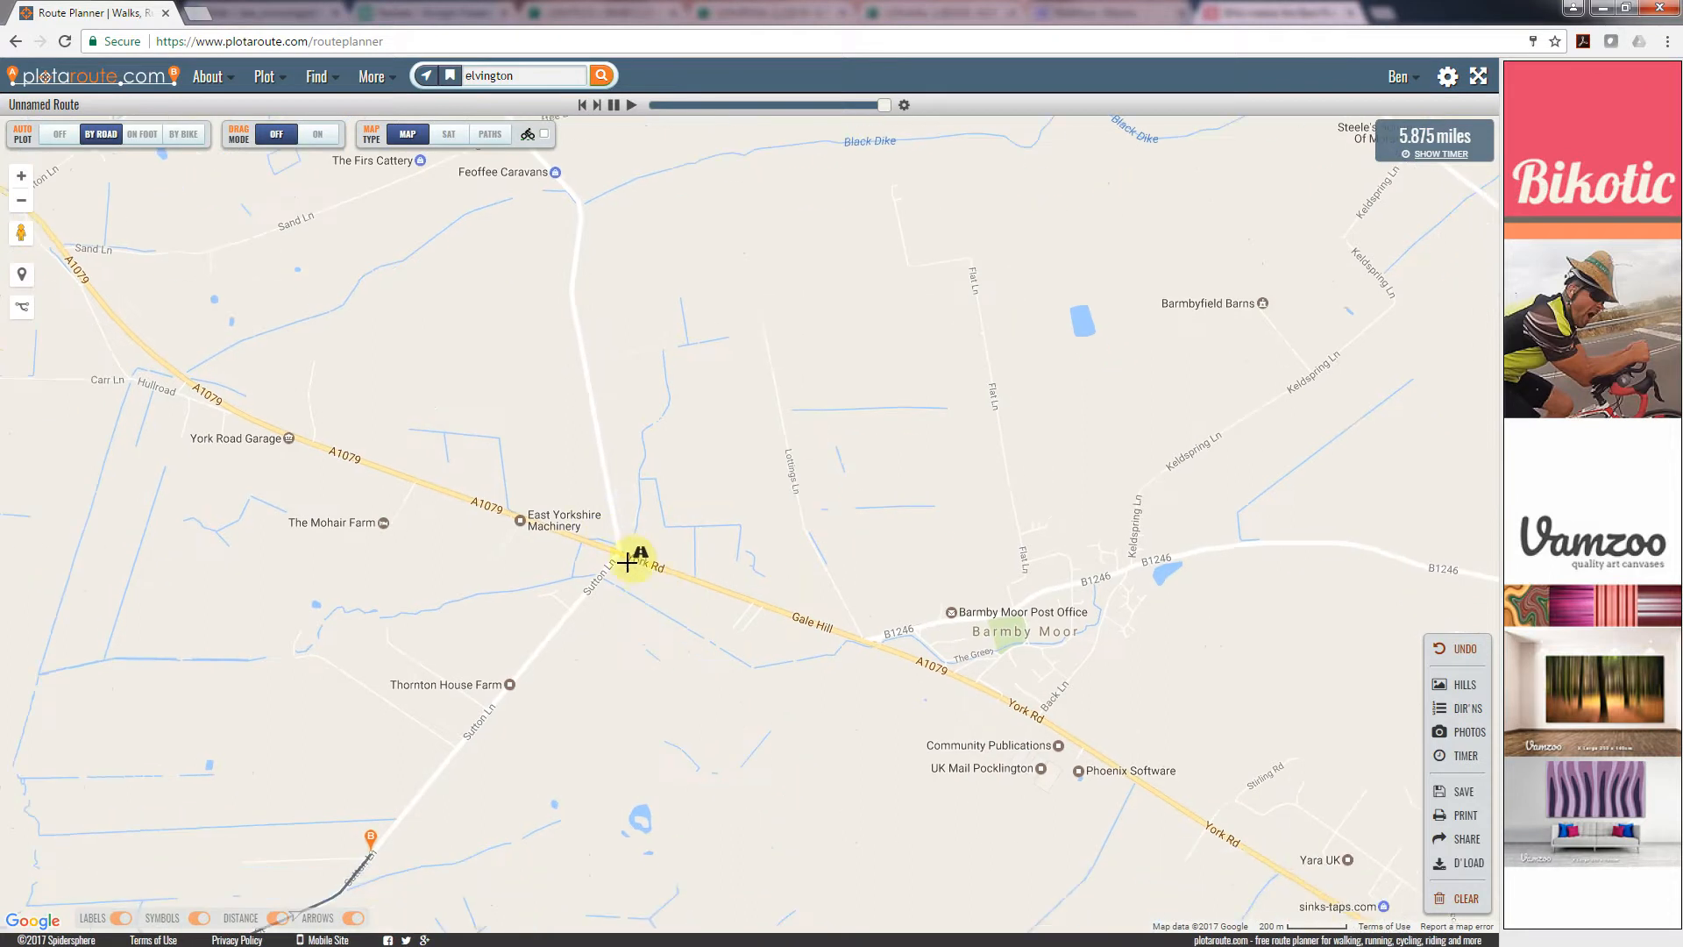
{"action": "scroll", "coordinate": [441, 448], "scroll_direction": "down", "scroll_amount": 1}
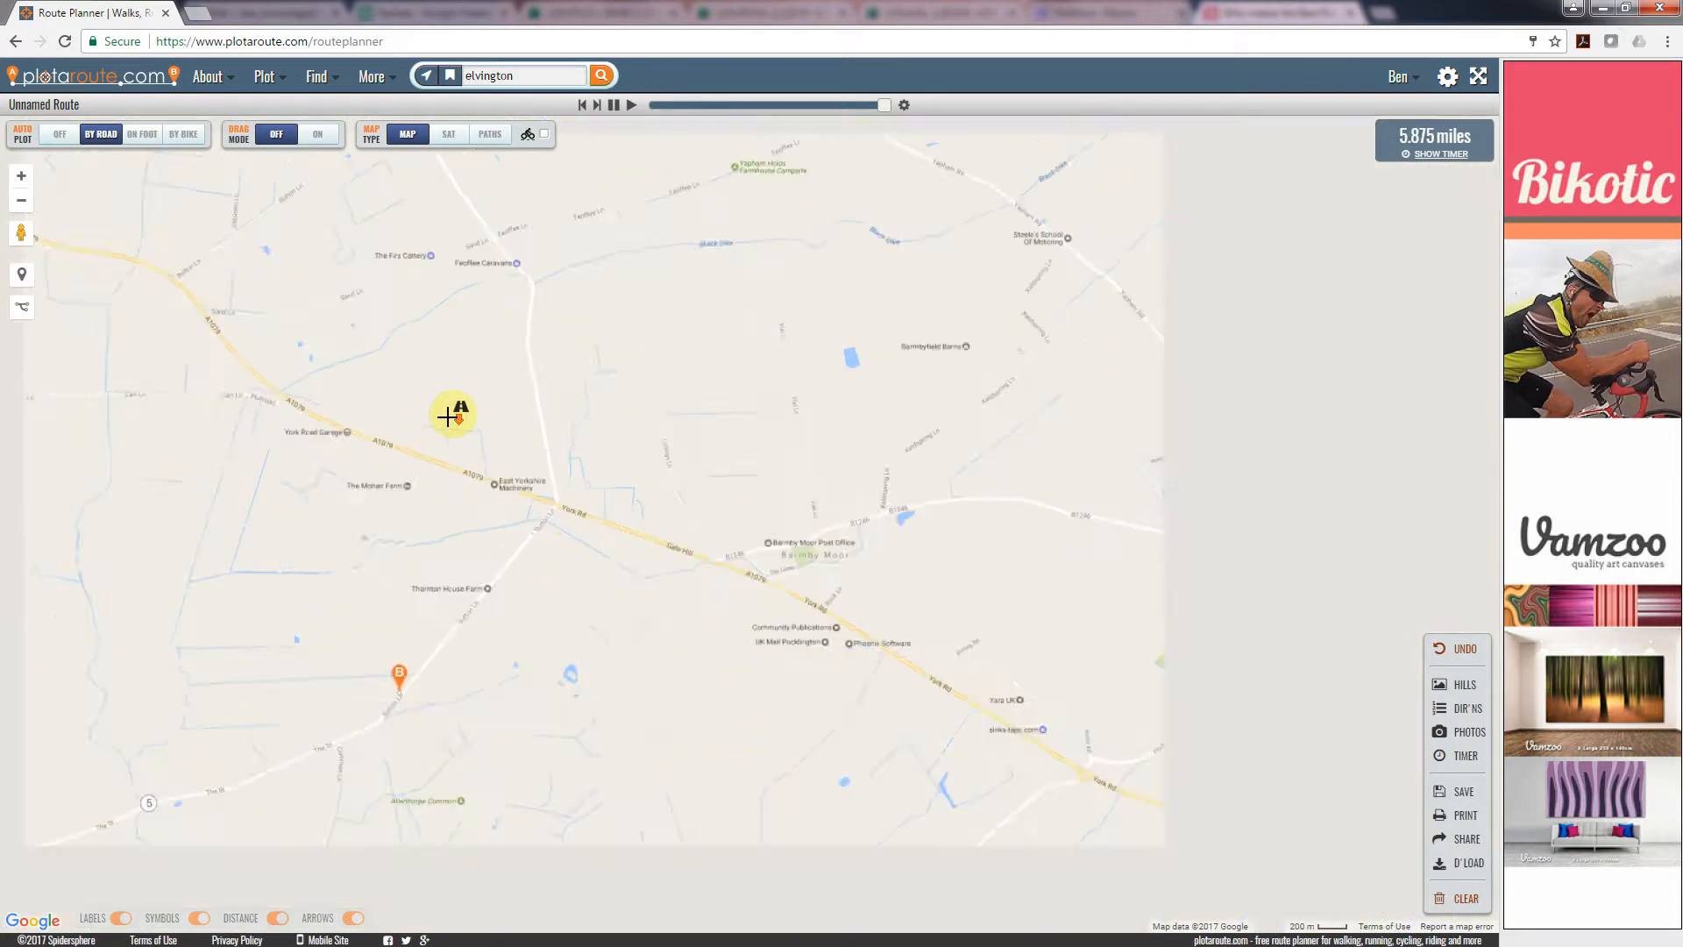
{"action": "scroll", "coordinate": [509, 458], "scroll_direction": "down", "scroll_amount": 1}
{"action": "left_click_drag", "start_coordinate": [440, 379], "coordinate": [459, 461]}
{"action": "scroll", "coordinate": [650, 344], "scroll_direction": "down", "scroll_amount": 1}
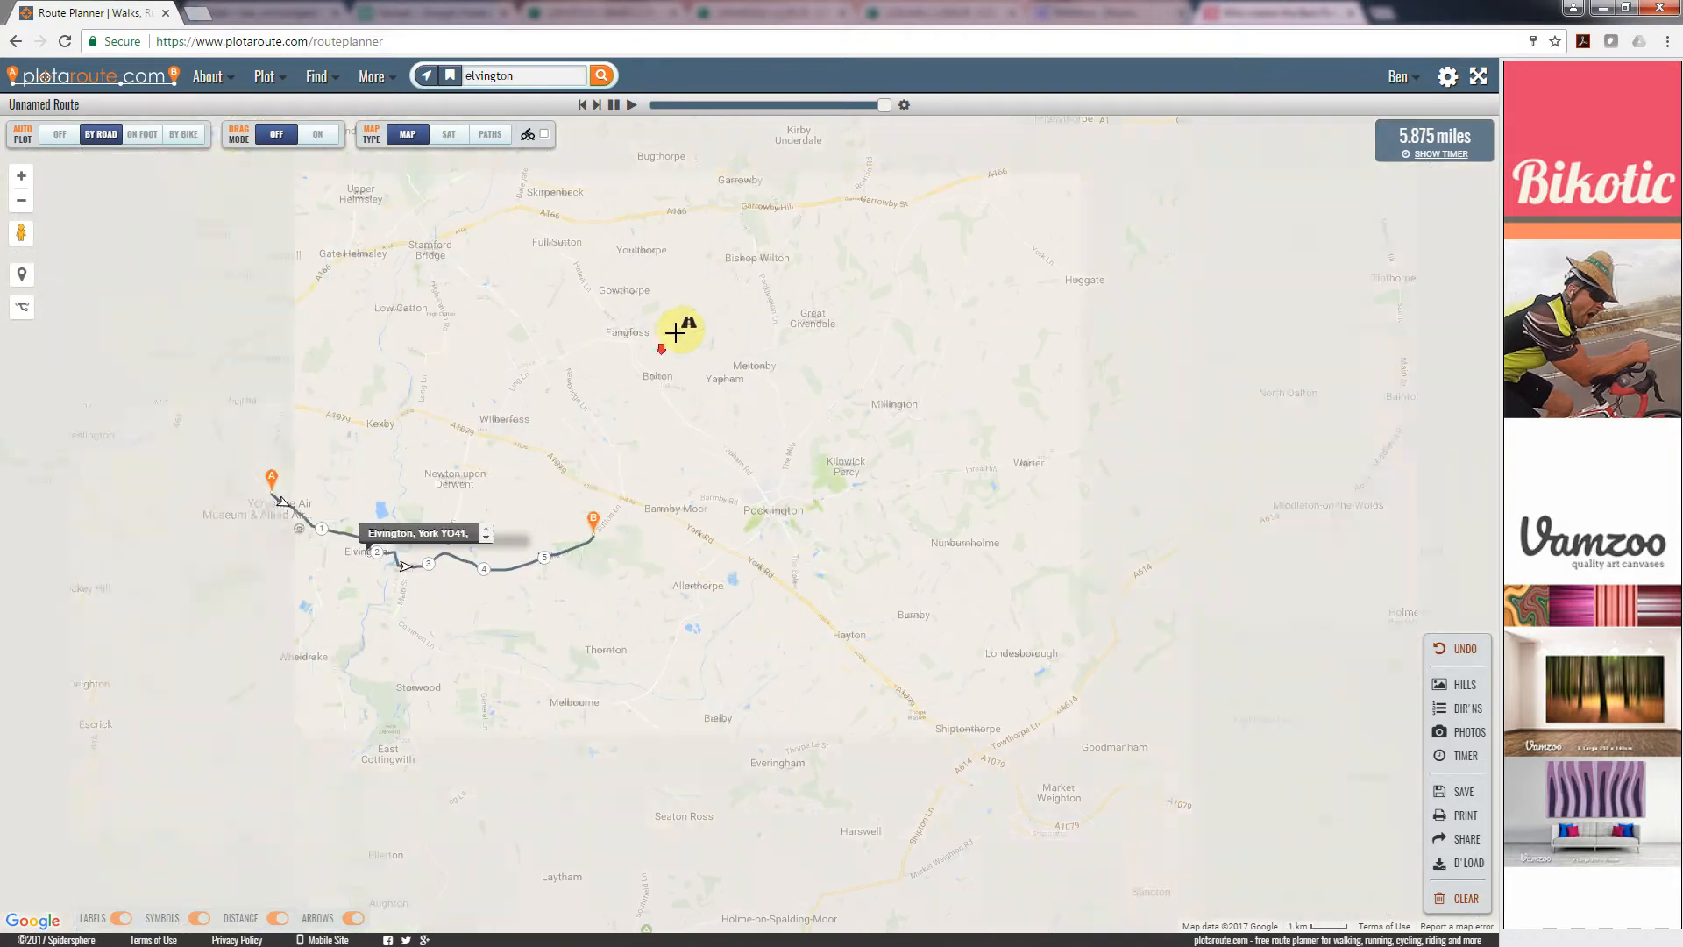
{"action": "left_click_drag", "start_coordinate": [679, 357], "coordinate": [545, 477]}
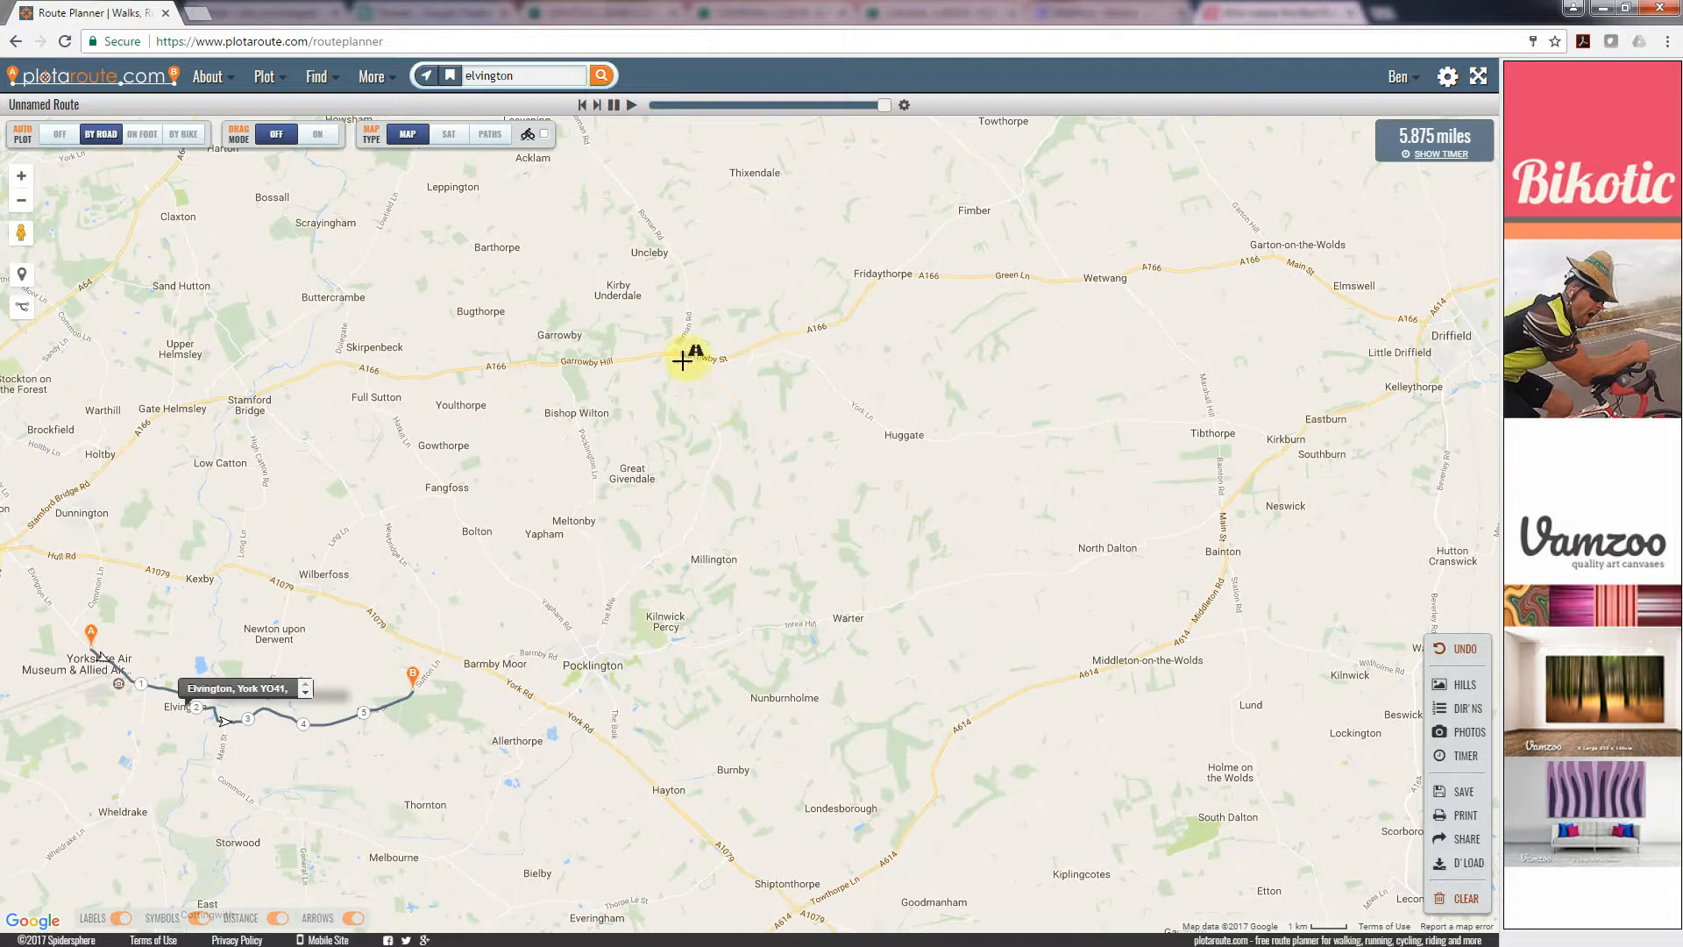
{"action": "left_click_drag", "start_coordinate": [649, 217], "coordinate": [752, 355]}
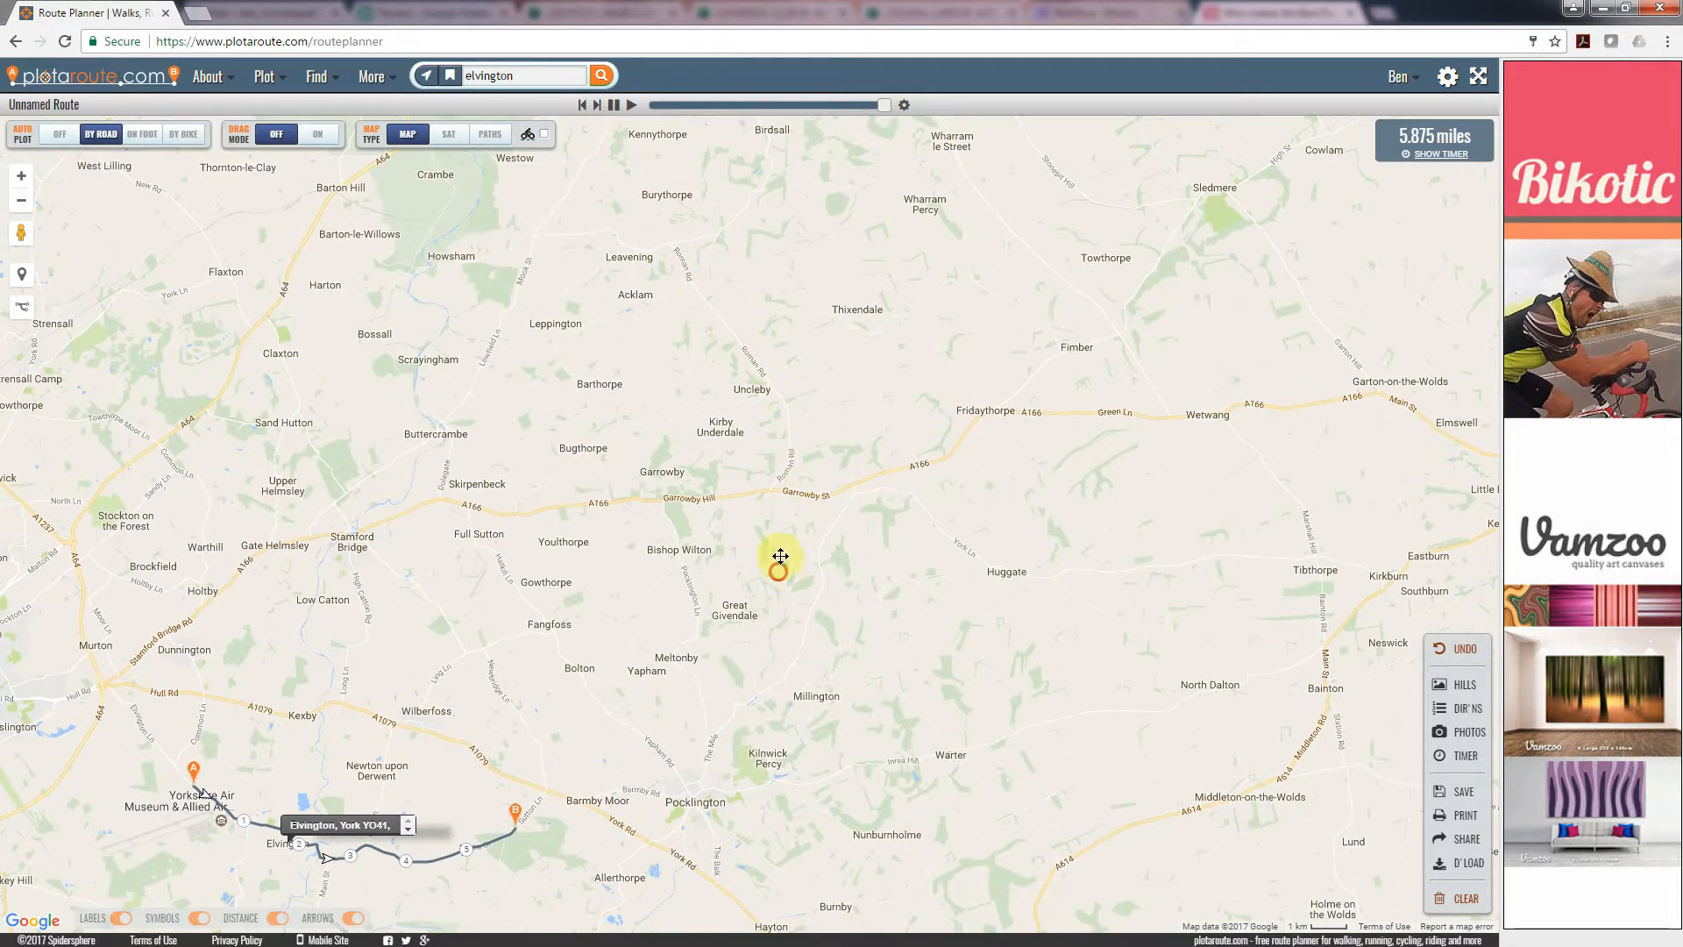
{"action": "left_click_drag", "start_coordinate": [771, 565], "coordinate": [733, 427]}
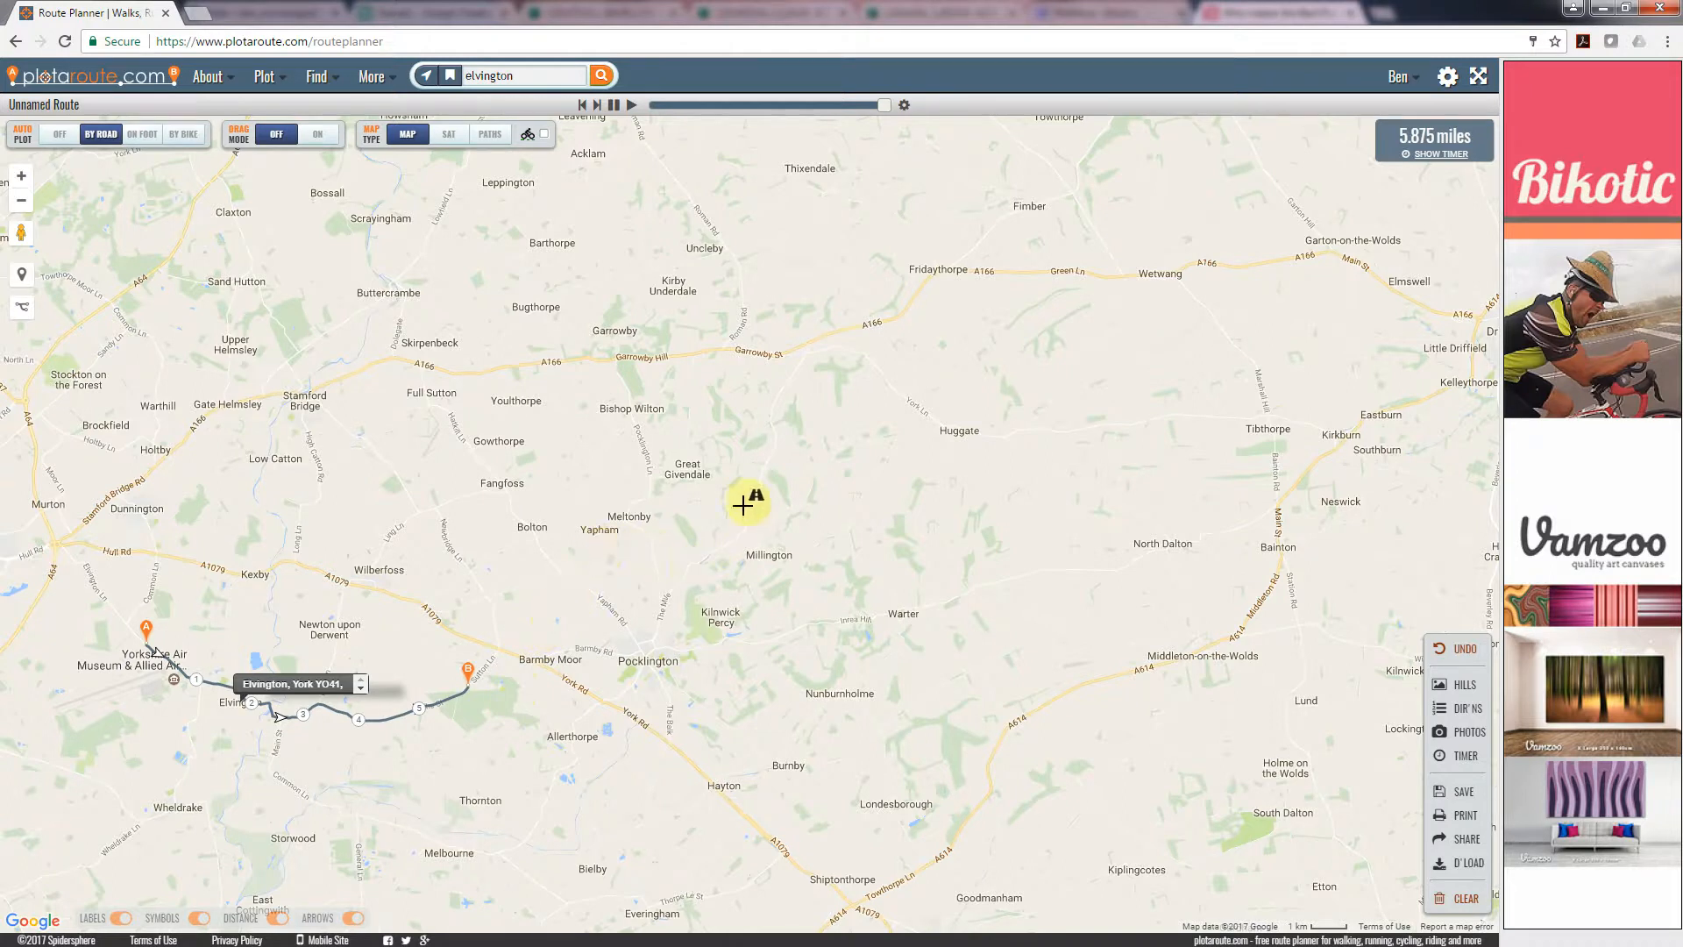
{"action": "scroll", "coordinate": [509, 609], "scroll_direction": "up", "scroll_amount": 2}
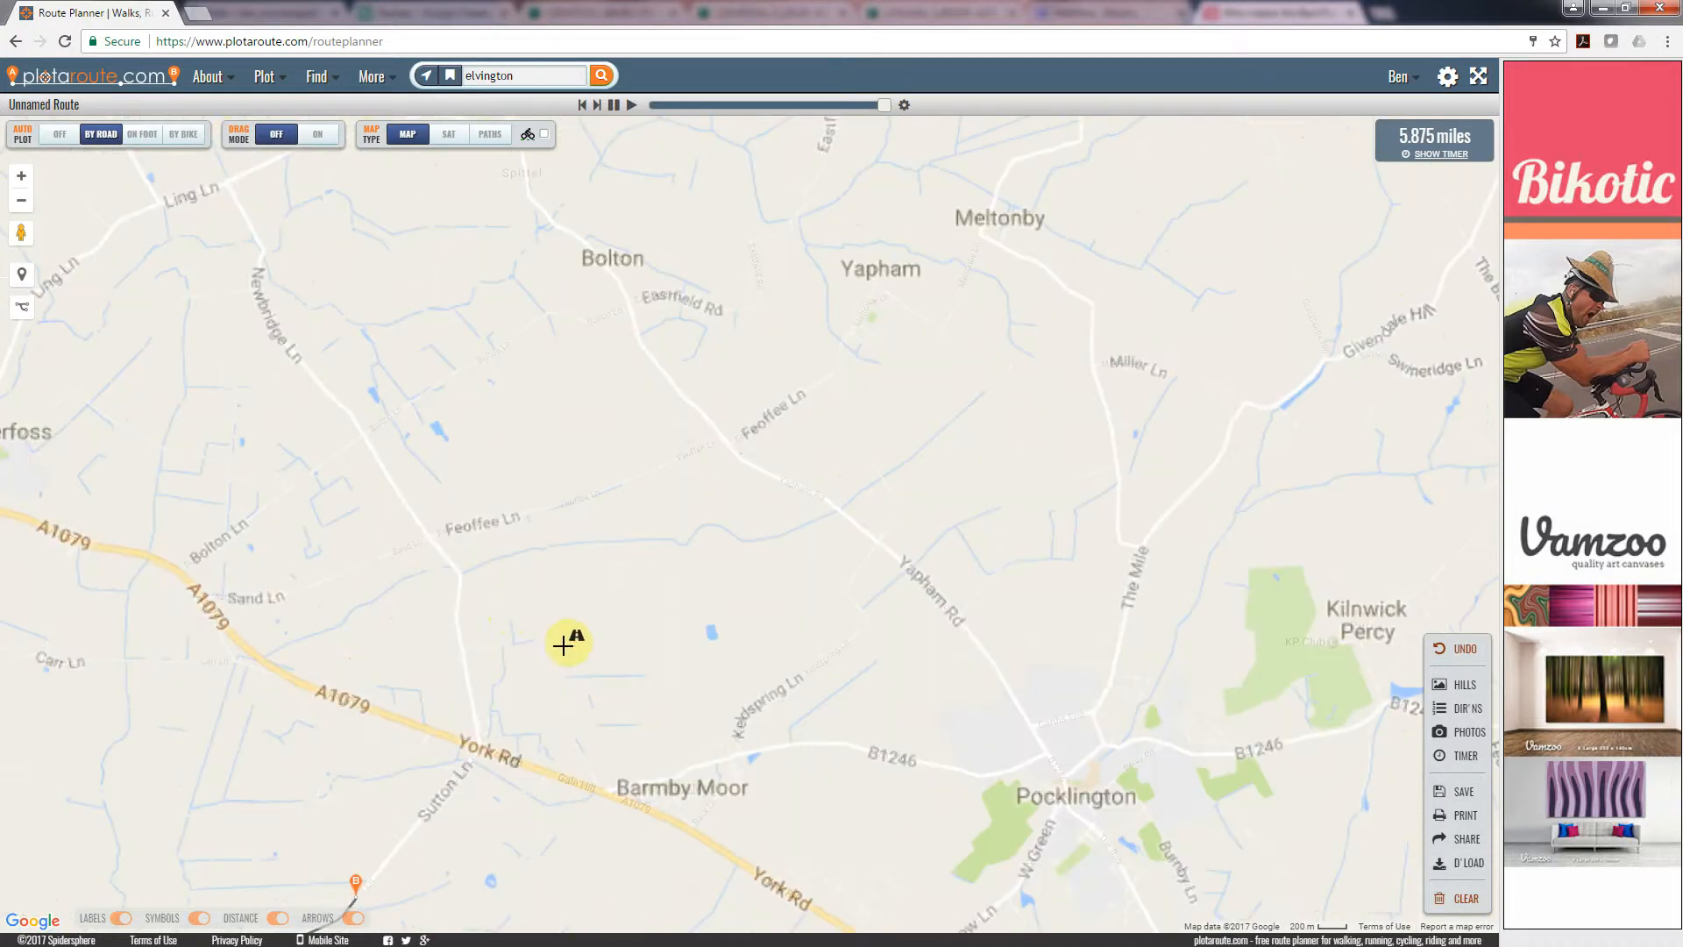
{"action": "left_click_drag", "start_coordinate": [726, 540], "coordinate": [894, 571]}
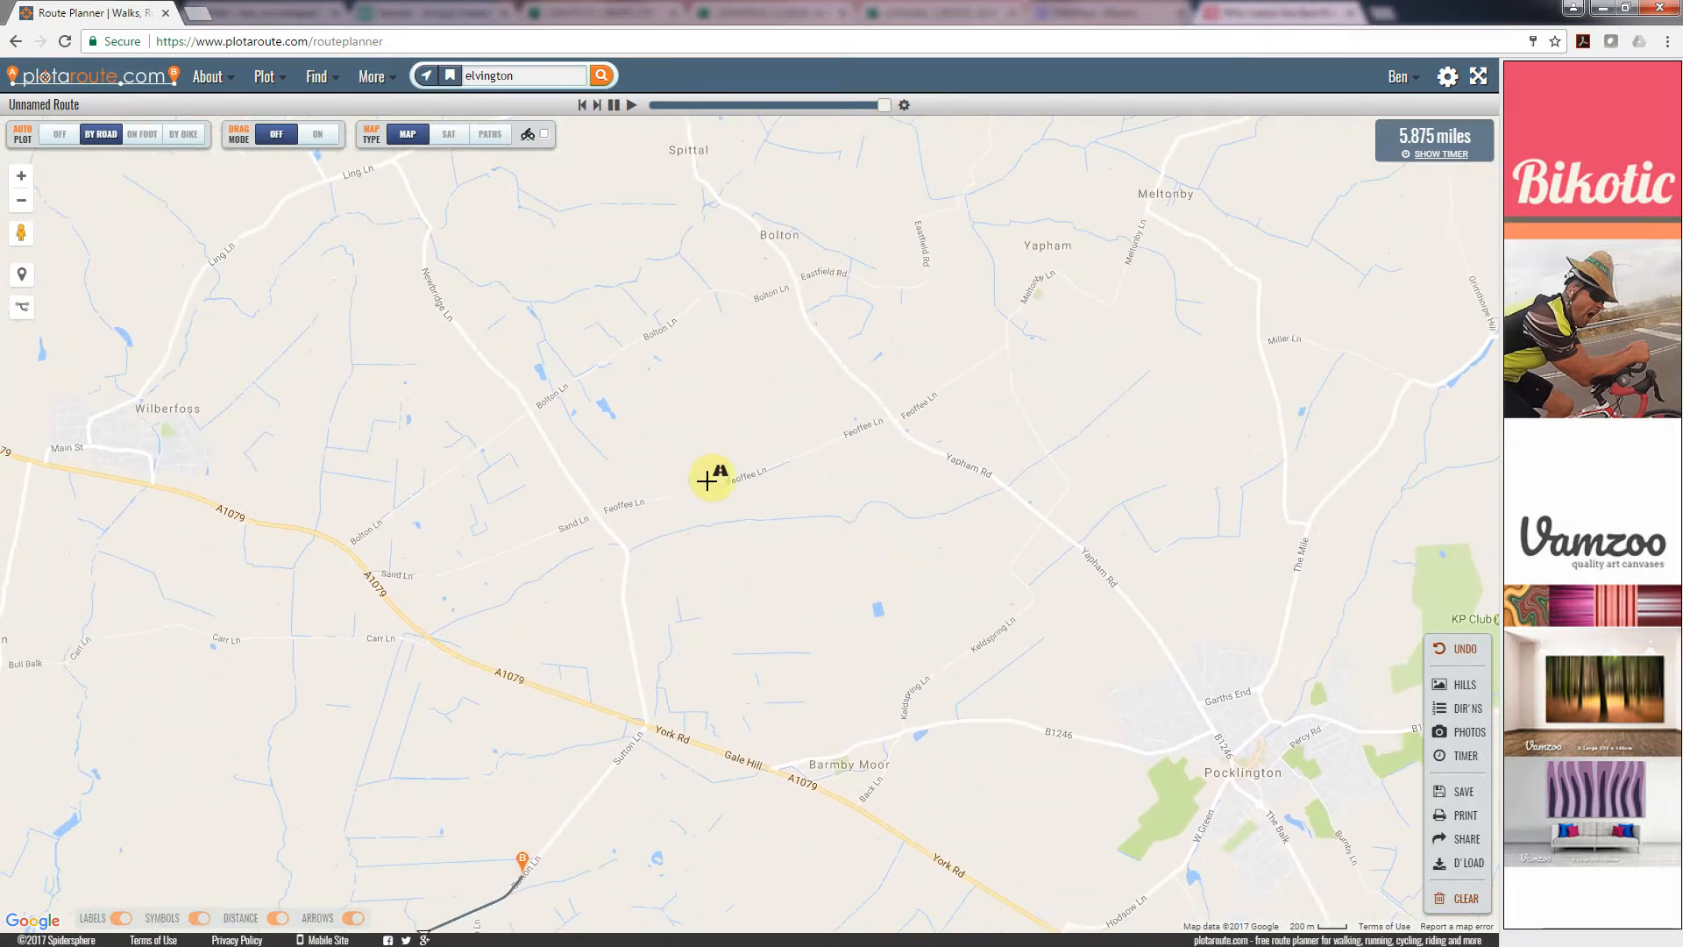
Inspect Feoffee Lane, between Newbridge Lane and Yapham Road, in Street View and return to the map.
{"action": "left_click_drag", "start_coordinate": [21, 232], "coordinate": [733, 458]}
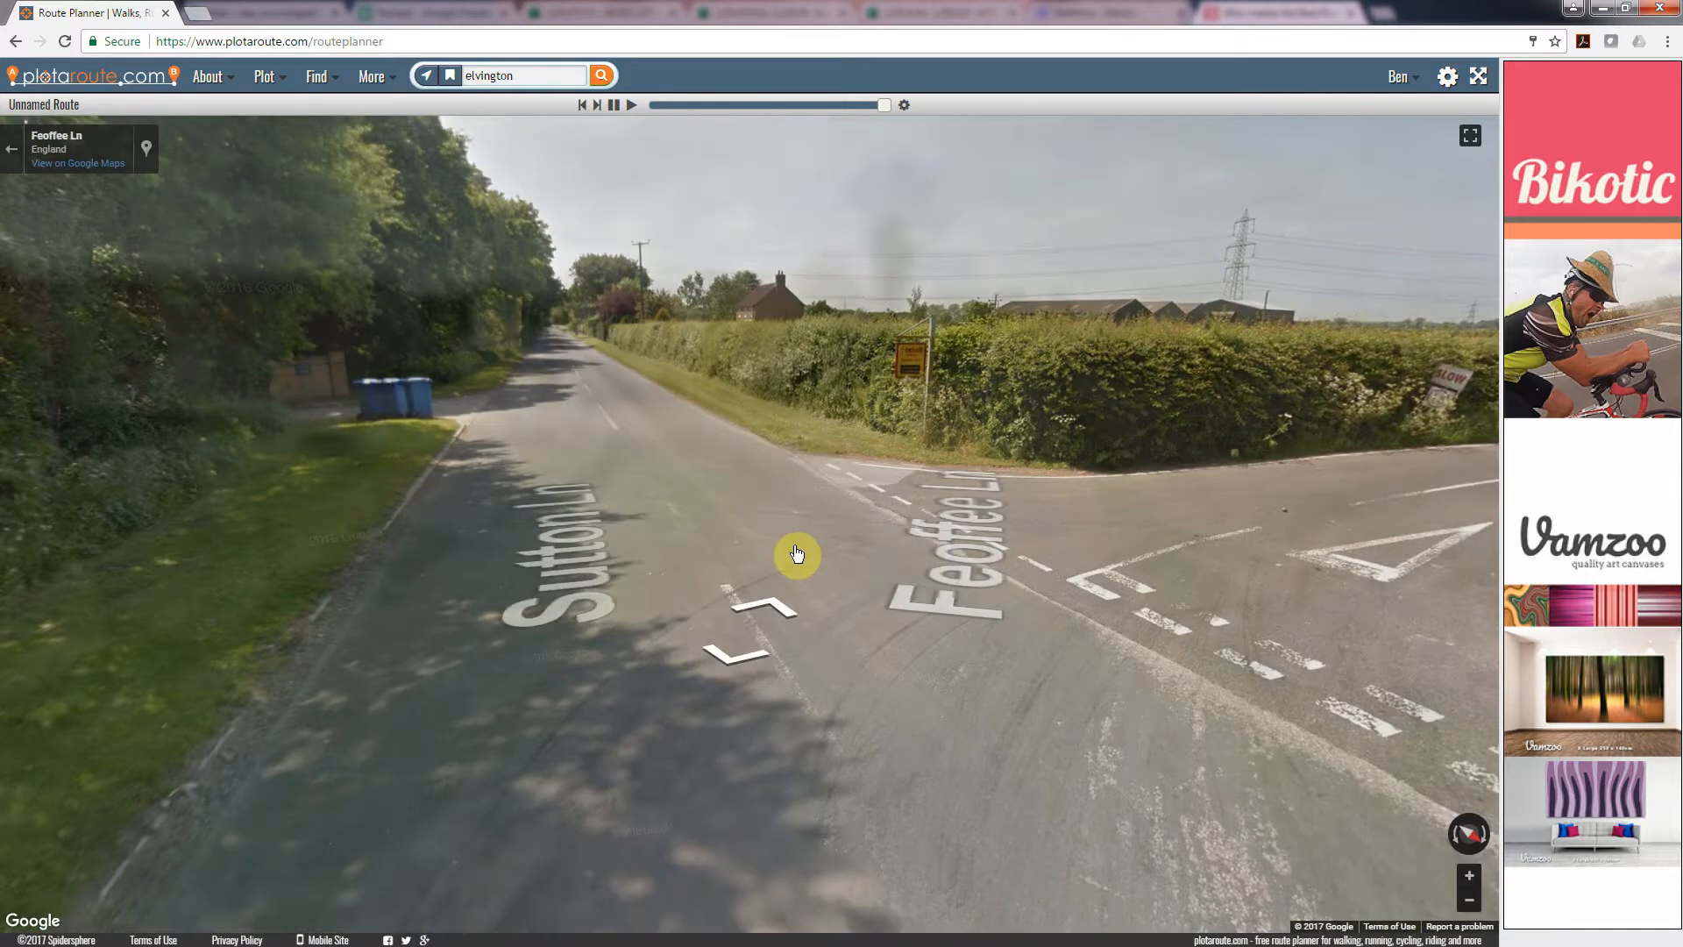
{"action": "left_click_drag", "start_coordinate": [933, 443], "coordinate": [699, 465]}
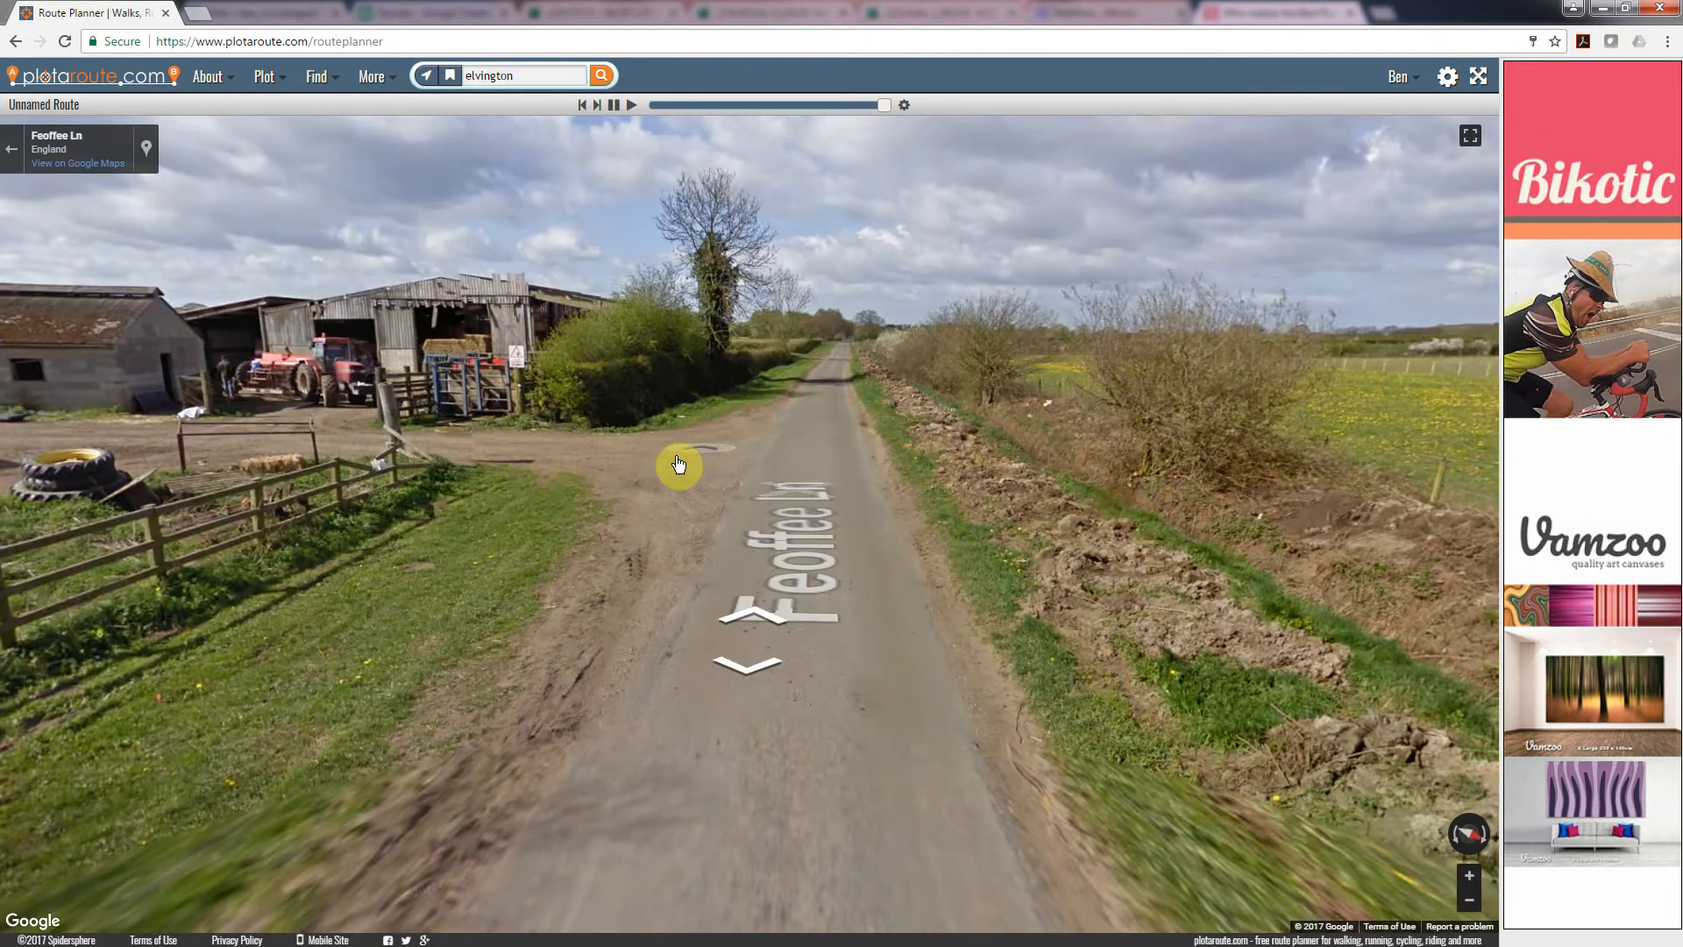
{"action": "left_click", "coordinate": [12, 154]}
Inspect the unnamed lane near Yapham in Street View, turning to look along the road, and return to the map.
{"action": "left_click_drag", "start_coordinate": [802, 598], "coordinate": [725, 505]}
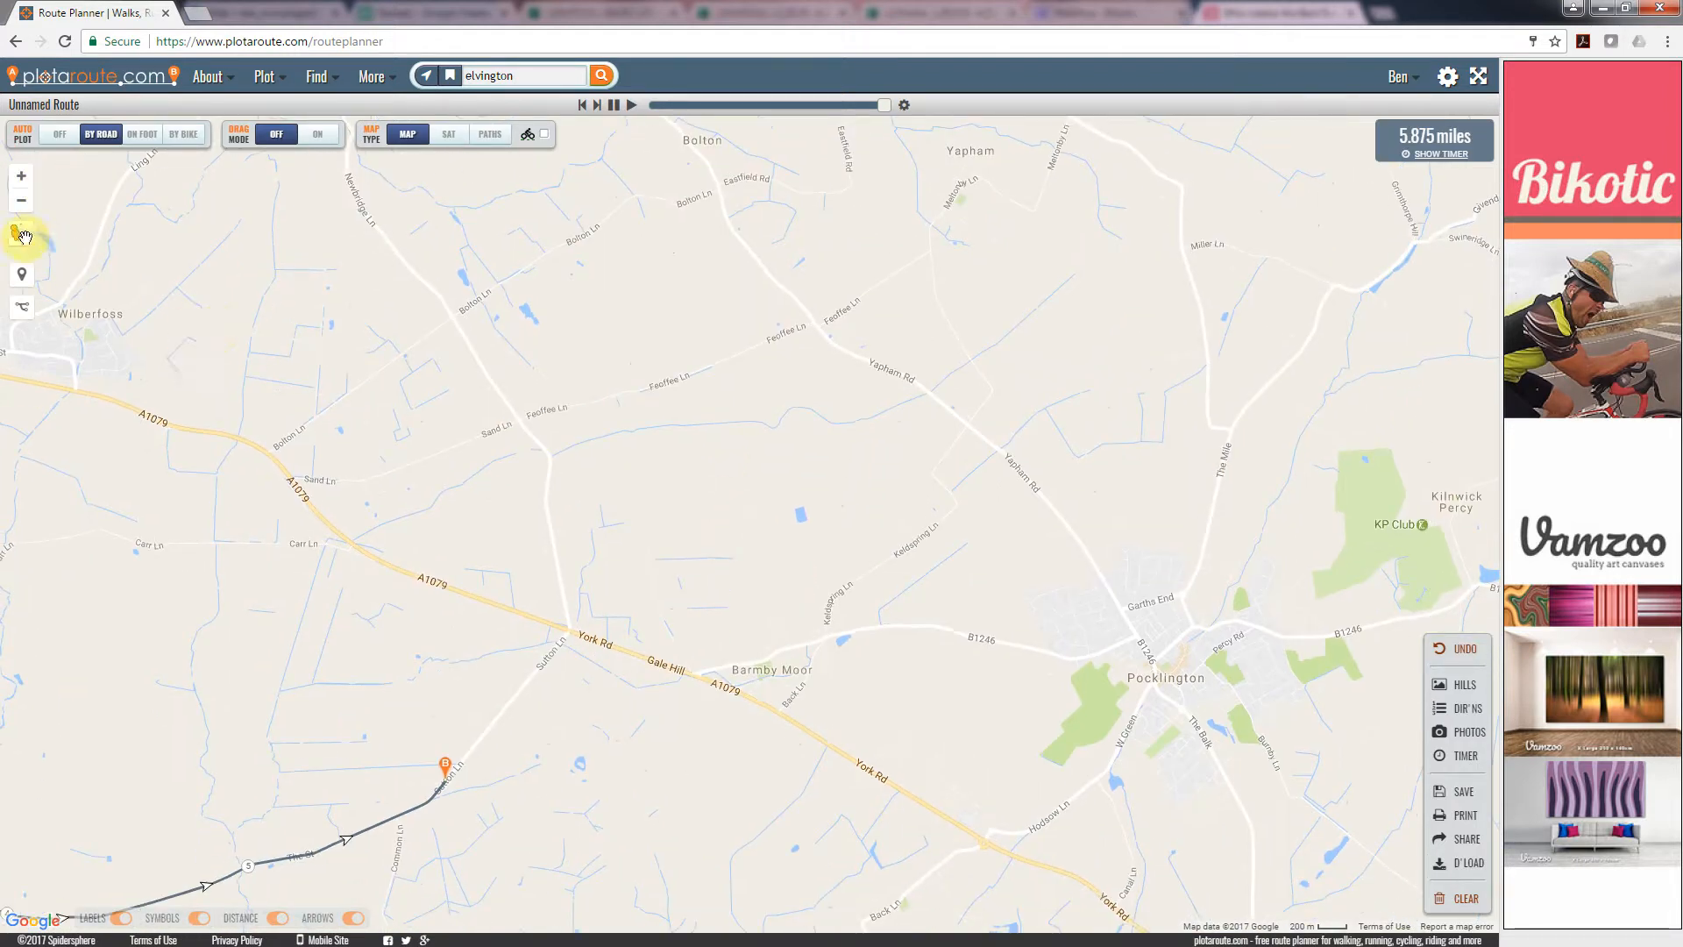
{"action": "left_click_drag", "start_coordinate": [599, 462], "coordinate": [943, 330]}
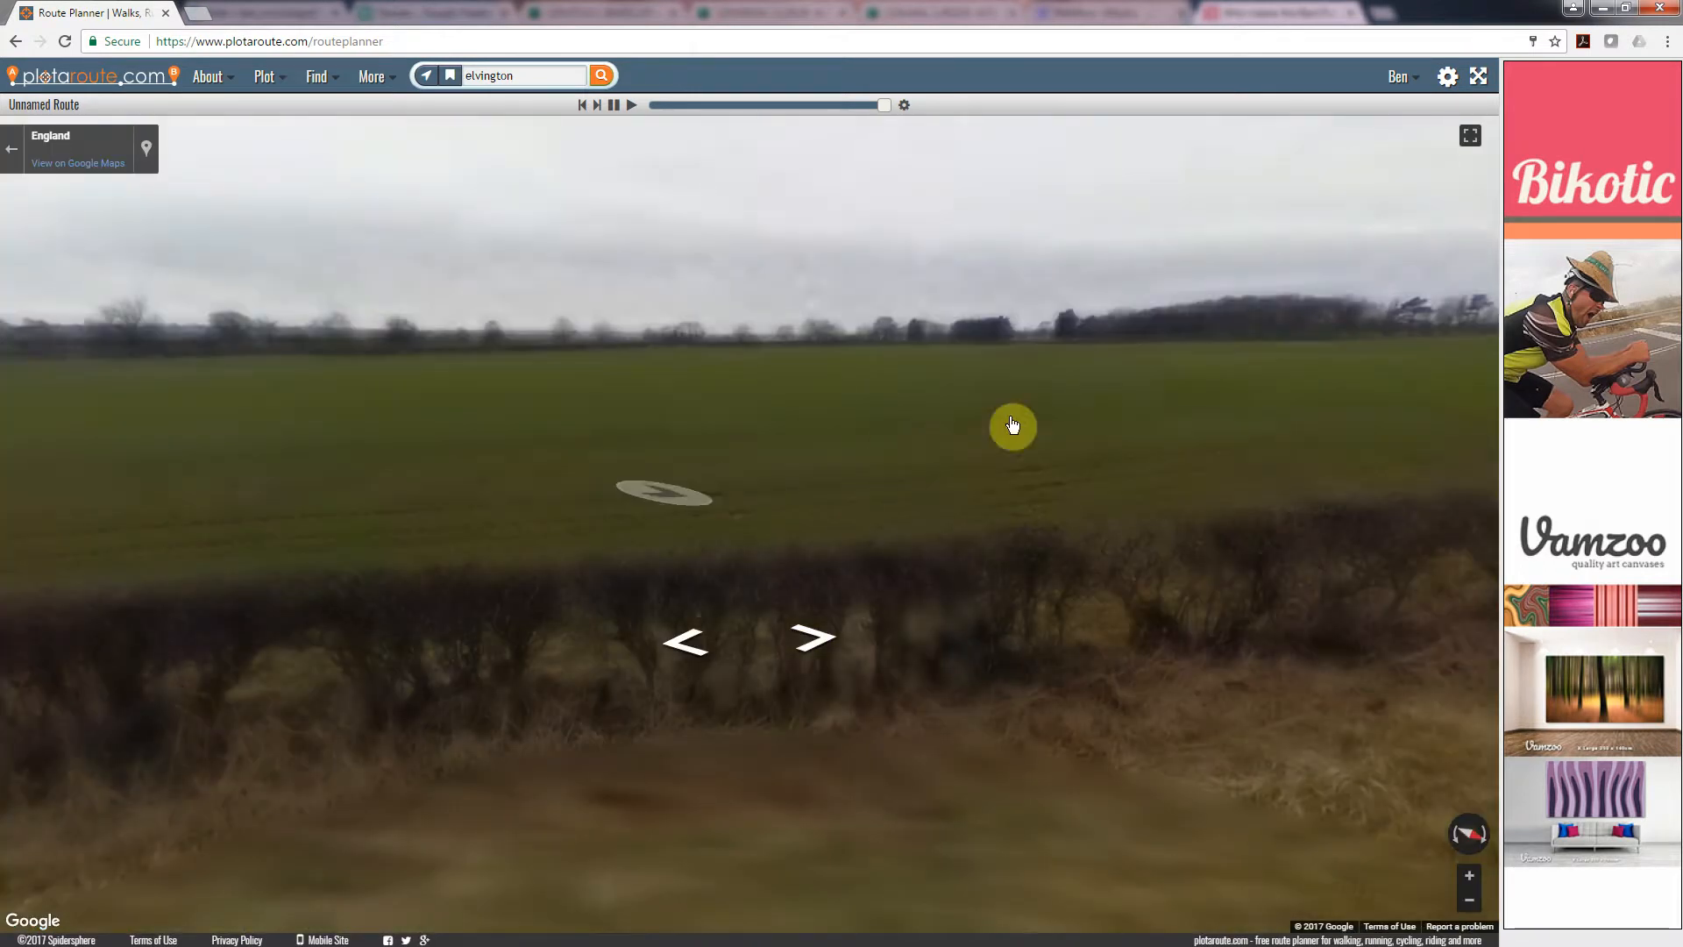
{"action": "left_click_drag", "start_coordinate": [452, 352], "coordinate": [445, 351]}
{"action": "left_click_drag", "start_coordinate": [1169, 412], "coordinate": [774, 399]}
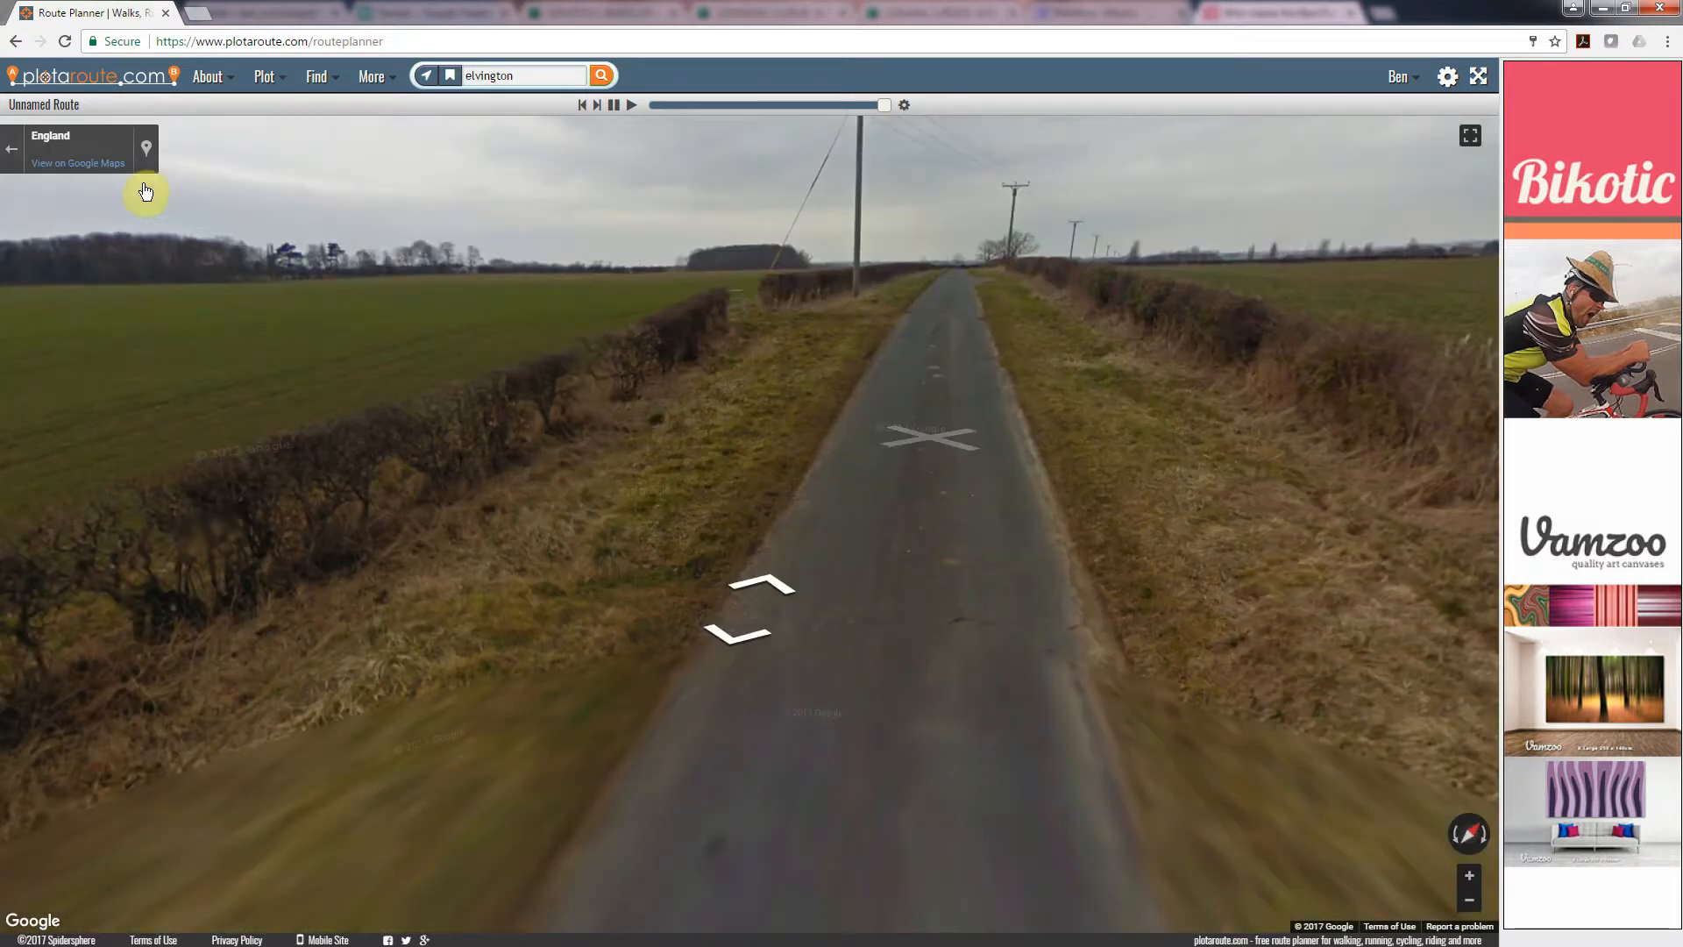
{"action": "left_click", "coordinate": [12, 156]}
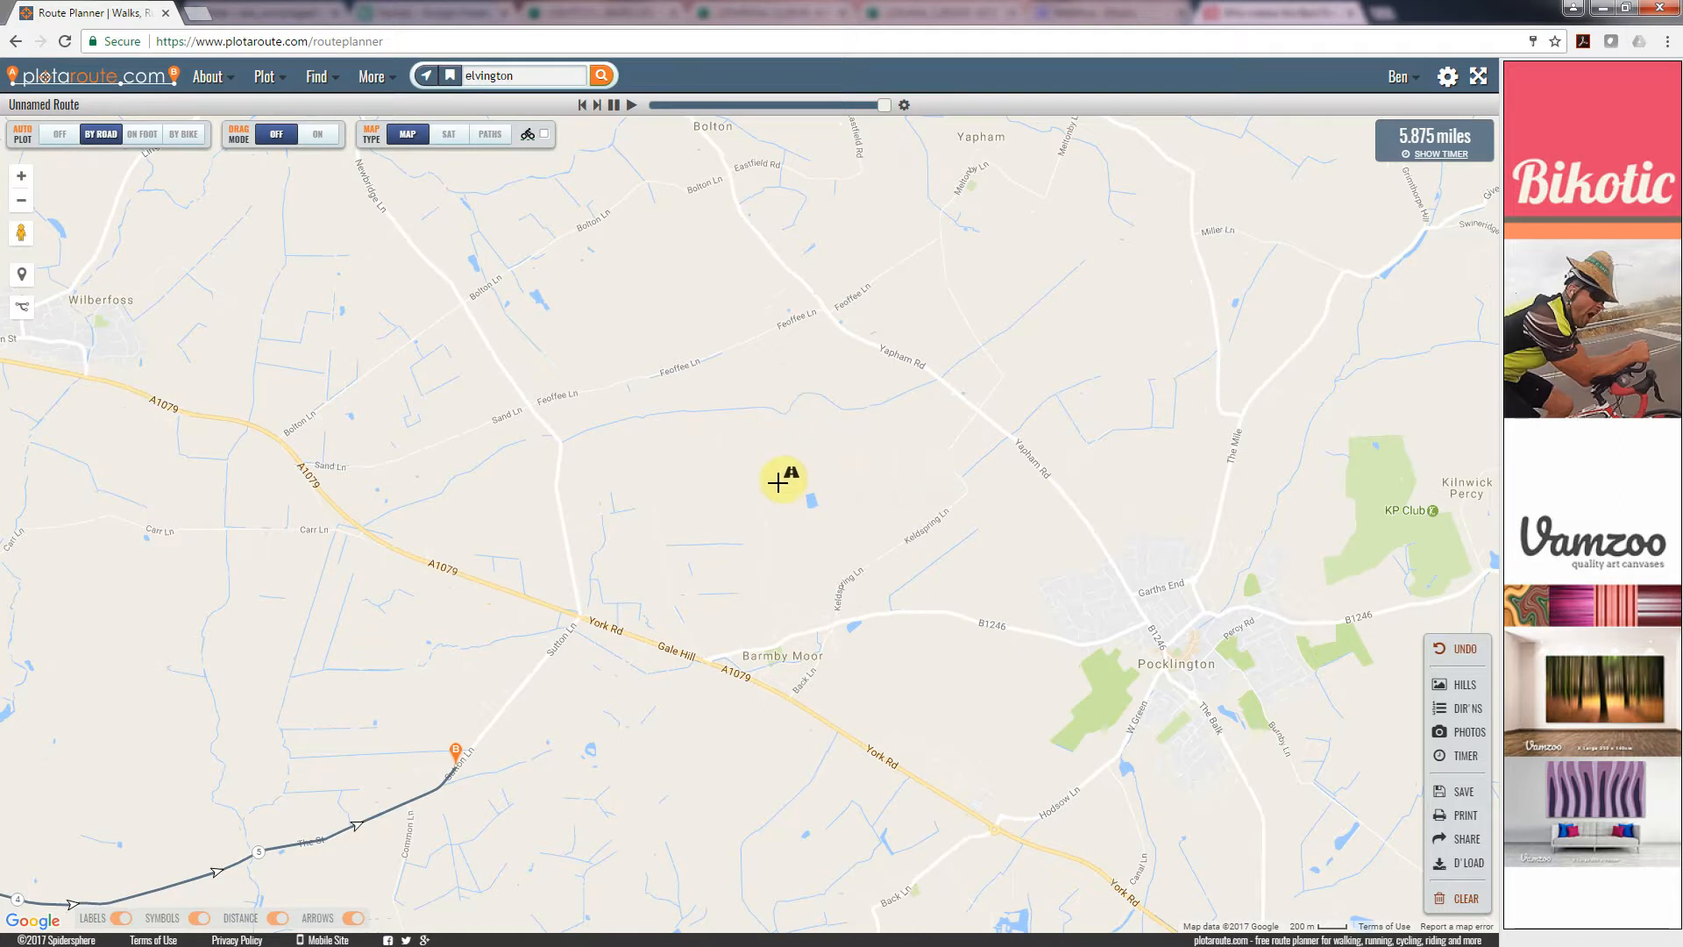
Extend the route by road across the A1079 and along Feoffee Lane to just short of Yapham Road.
{"action": "left_click", "coordinate": [746, 342]}
{"action": "left_click_drag", "start_coordinate": [793, 682], "coordinate": [427, 666]}
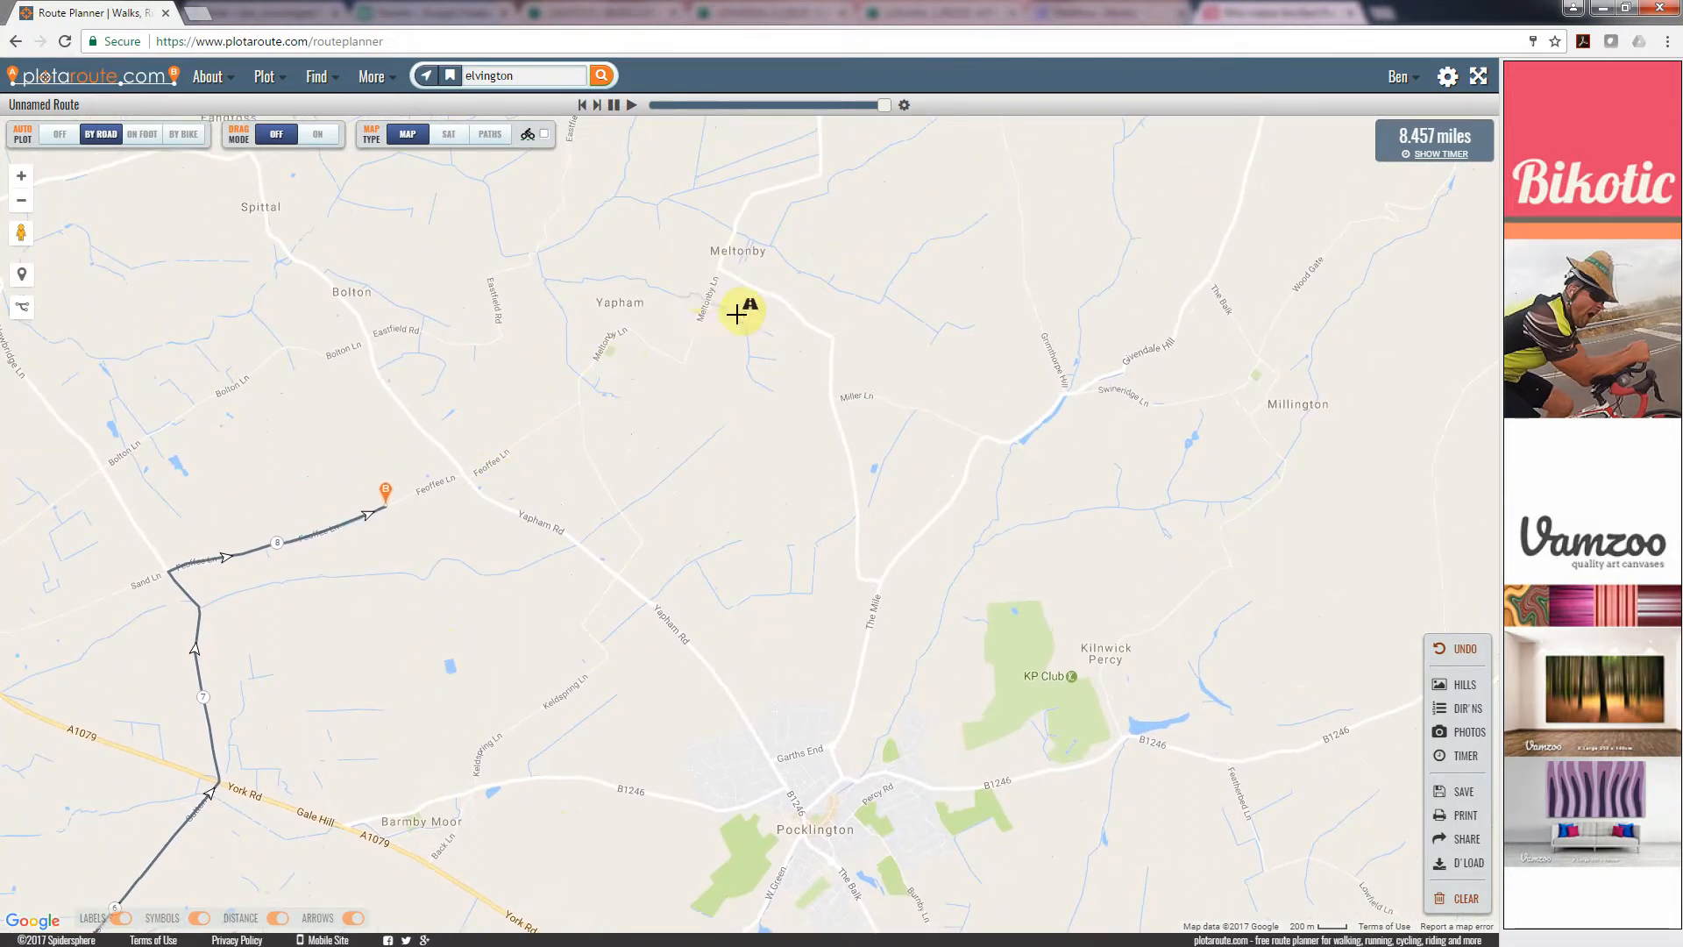
Inspect Meltonby Lane between Yapham and Meltonby in Street View, looking along the road both ways, and return to the map.
{"action": "left_click_drag", "start_coordinate": [24, 232], "coordinate": [648, 333]}
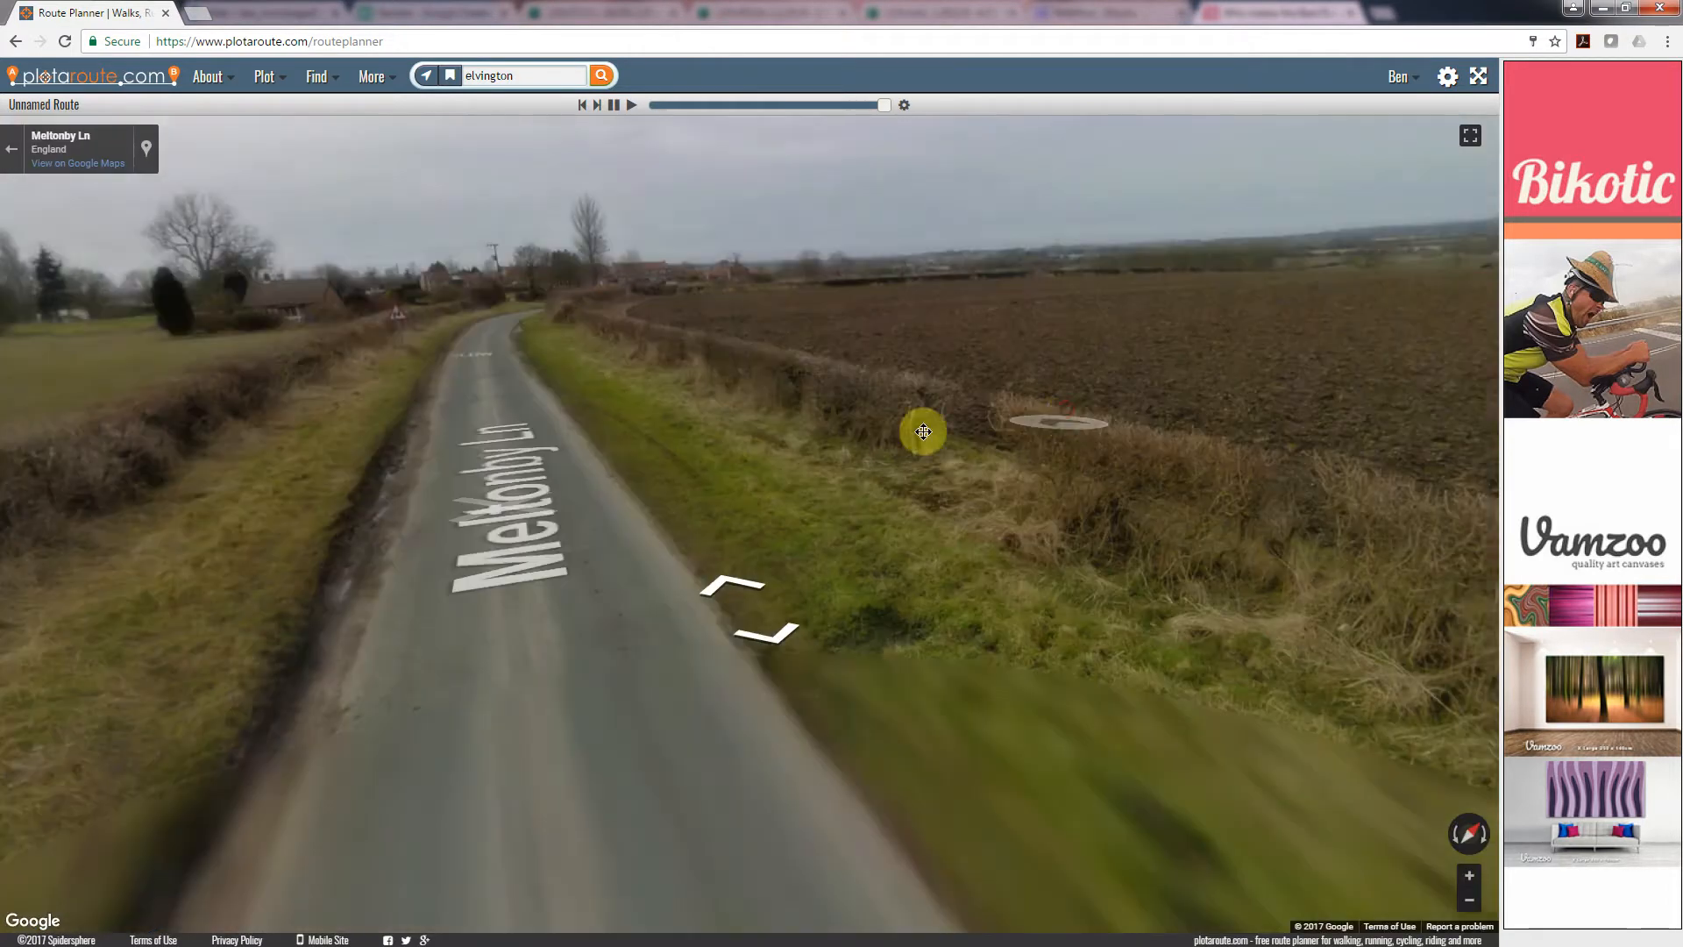
{"action": "left_click_drag", "start_coordinate": [1037, 428], "coordinate": [619, 459]}
{"action": "left_click_drag", "start_coordinate": [1056, 406], "coordinate": [150, 263]}
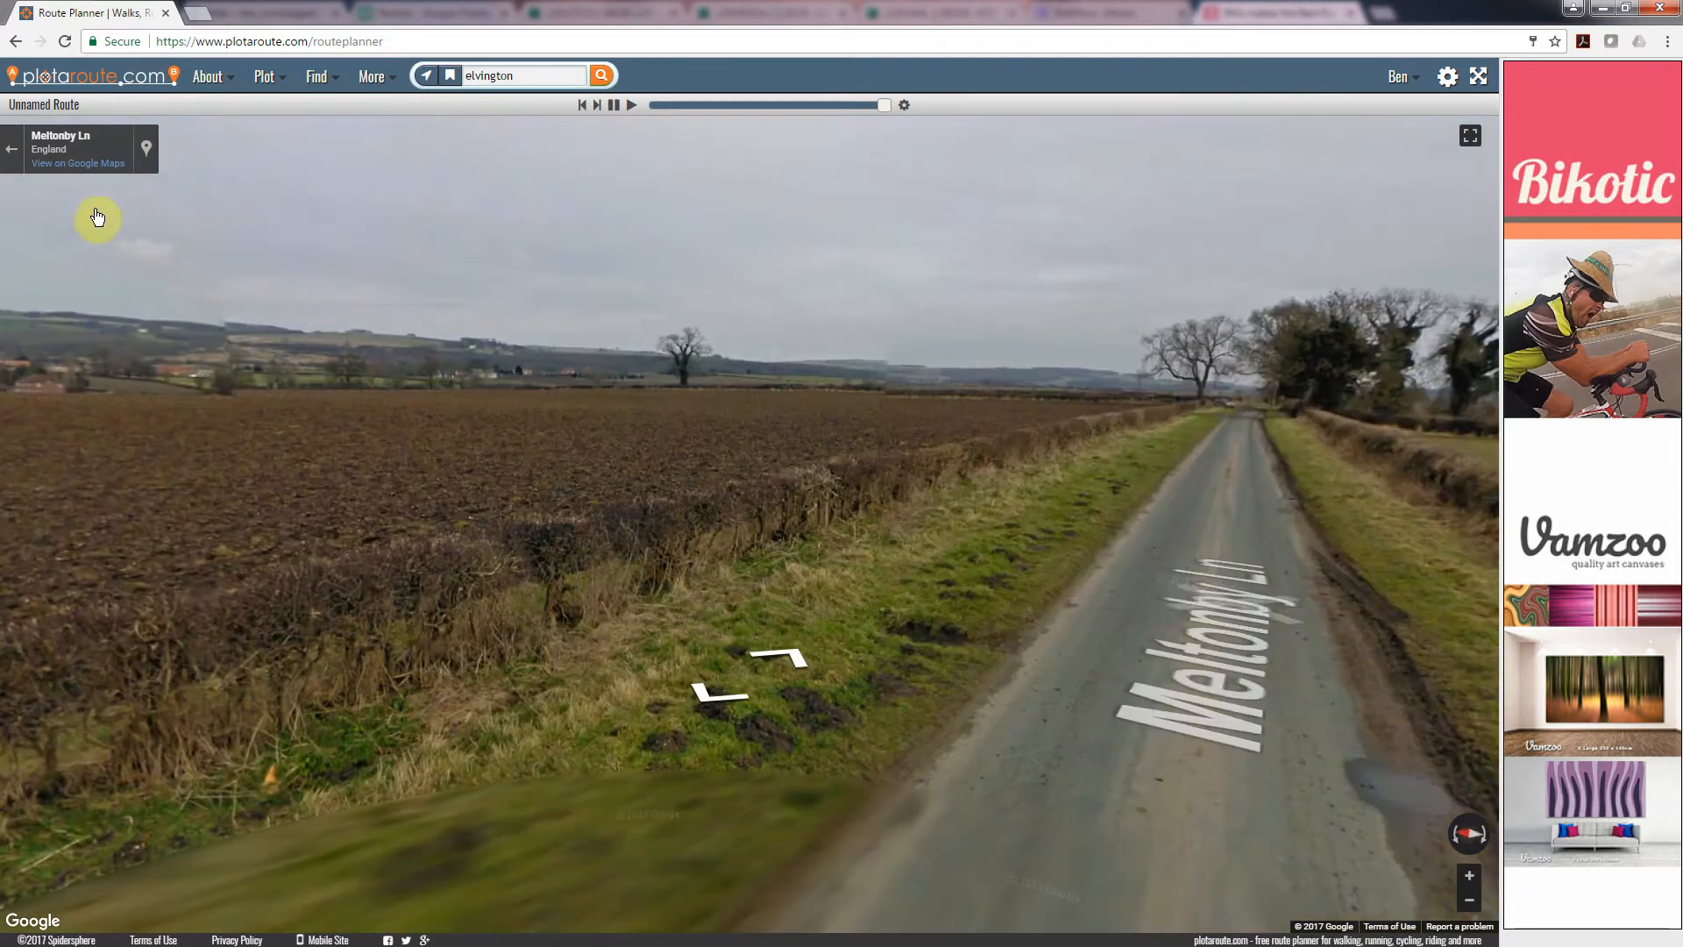
{"action": "left_click", "coordinate": [11, 151]}
Extend the route by road through Yapham and Meltonby to just north of the Miller Lane junction.
{"action": "left_click_drag", "start_coordinate": [732, 449], "coordinate": [735, 498]}
{"action": "left_click", "coordinate": [833, 435]}
{"action": "left_click_drag", "start_coordinate": [729, 642], "coordinate": [627, 573]}
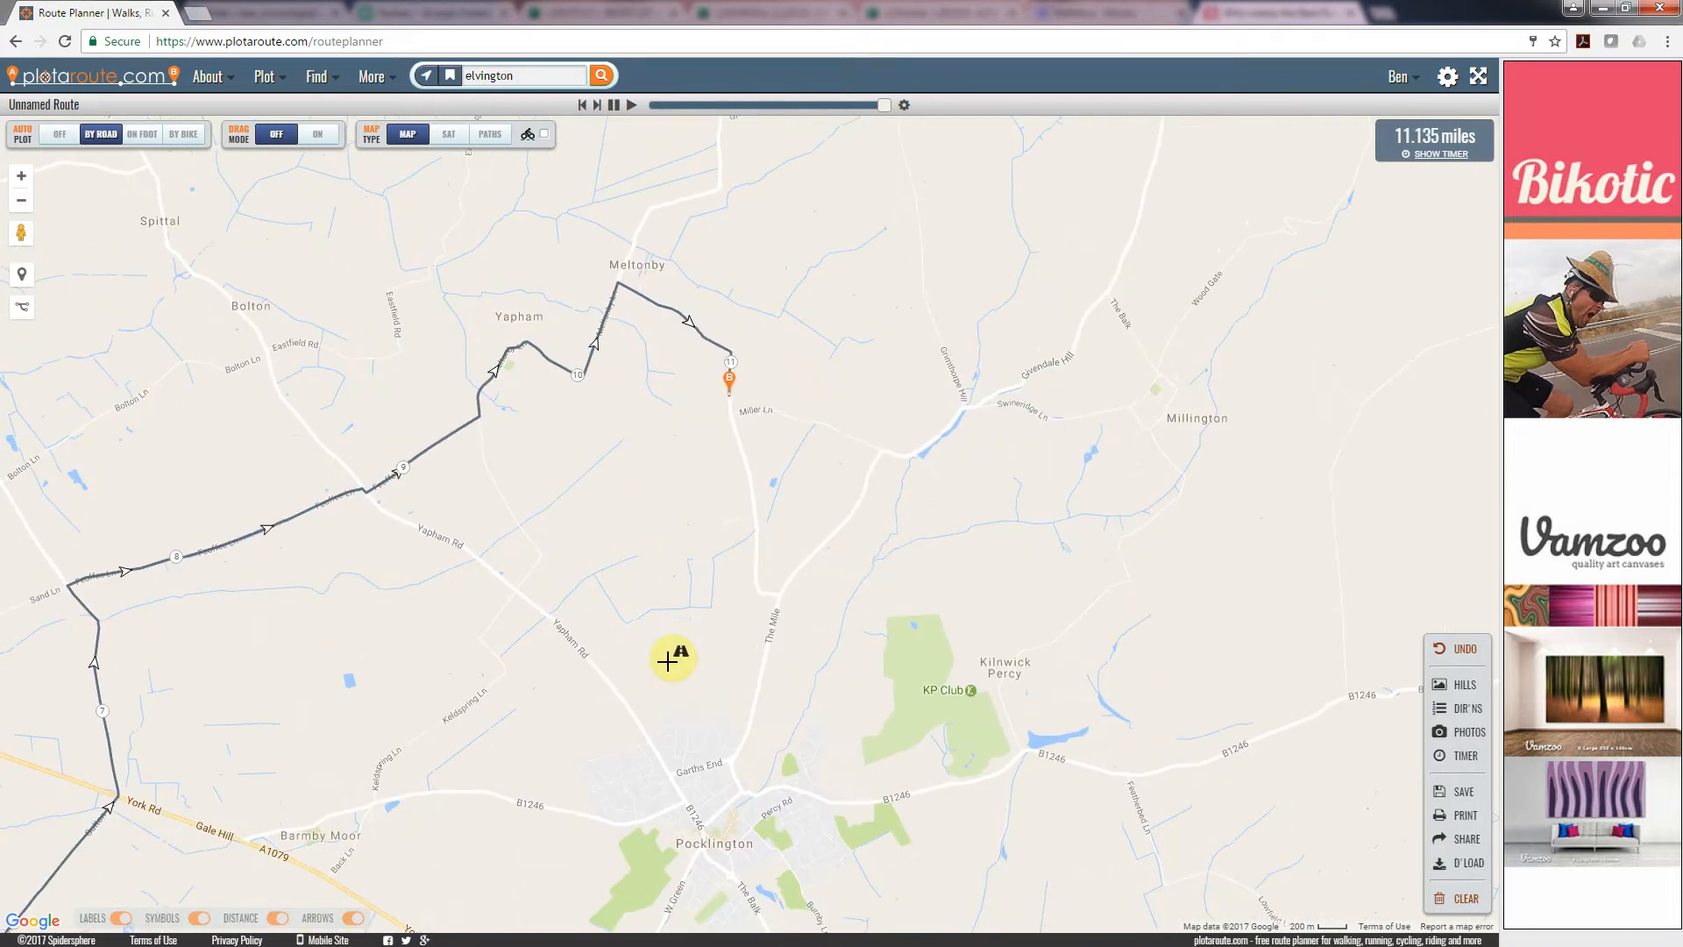
Examine the map from Meltonby across the Wolds to the Bridlington coast and back for ways to continue the route.
{"action": "scroll", "coordinate": [796, 555], "scroll_direction": "down", "scroll_amount": 1}
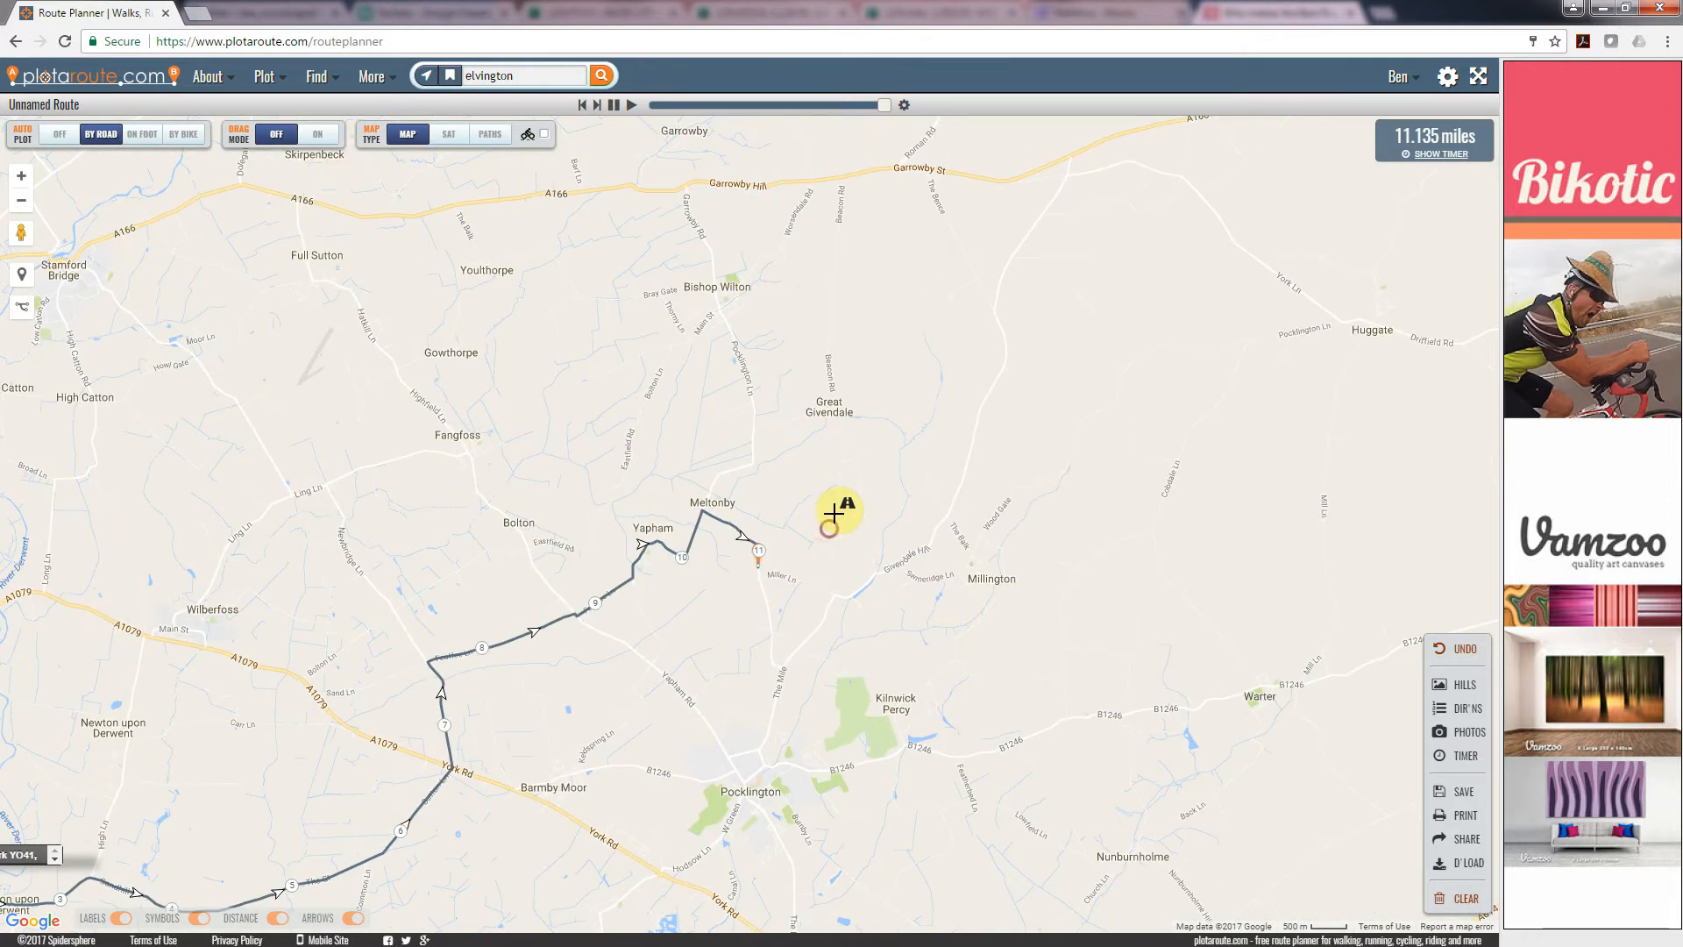
{"action": "scroll", "coordinate": [829, 524], "scroll_direction": "down", "scroll_amount": 1}
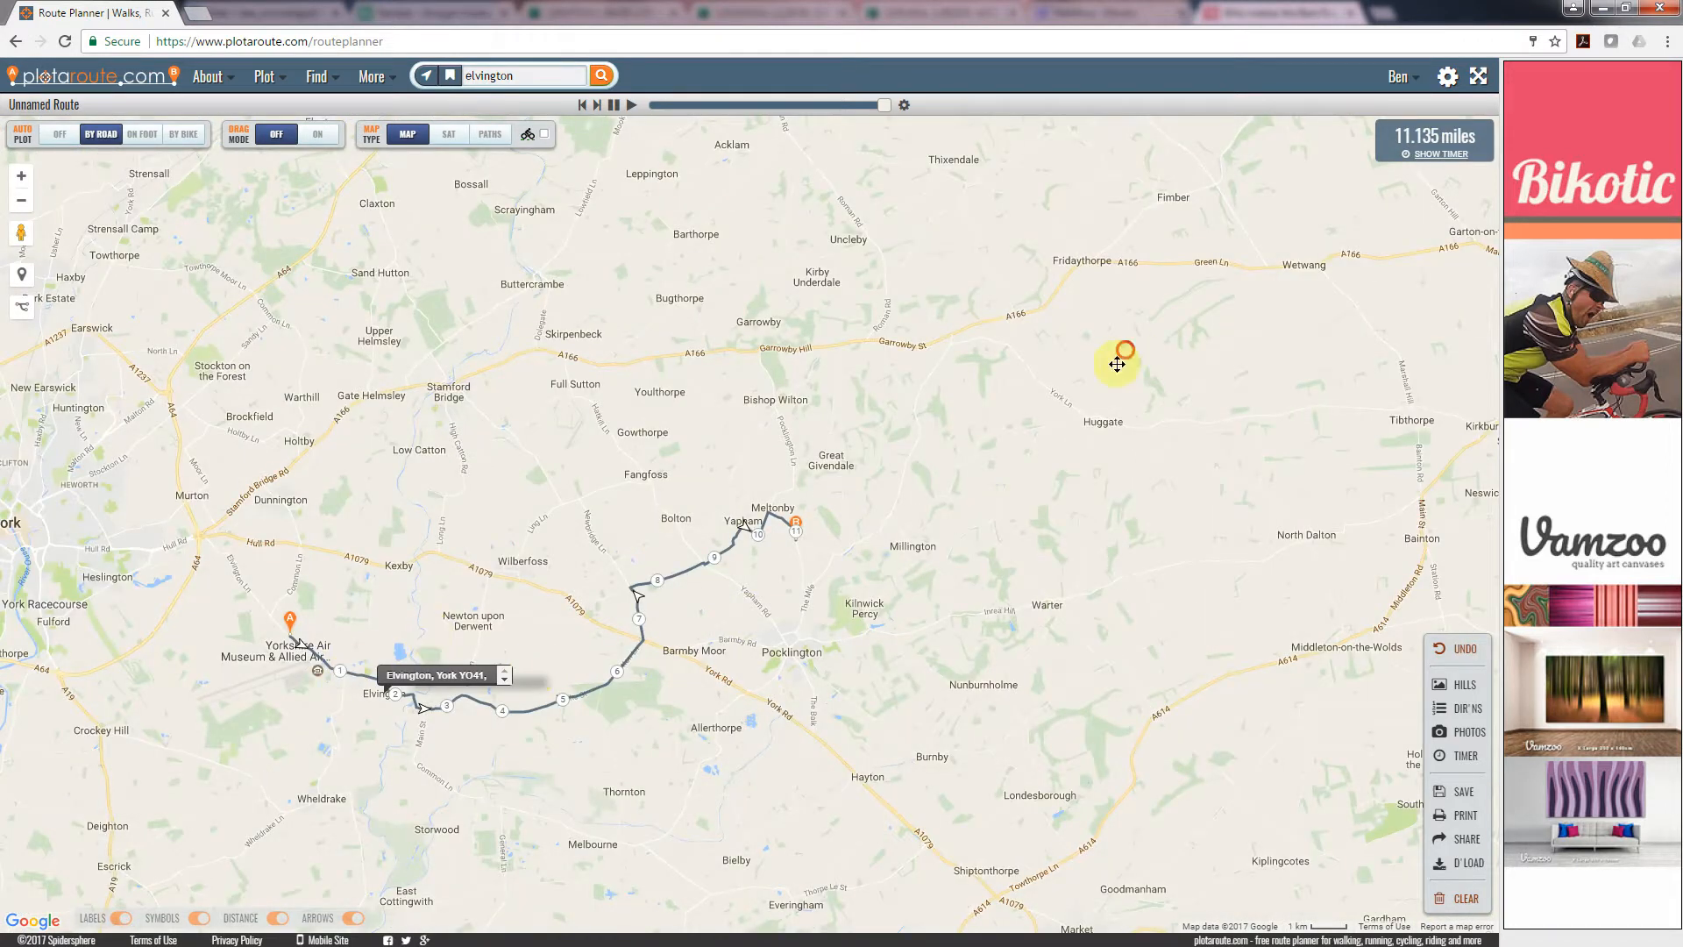
{"action": "left_click_drag", "start_coordinate": [1124, 349], "coordinate": [965, 514]}
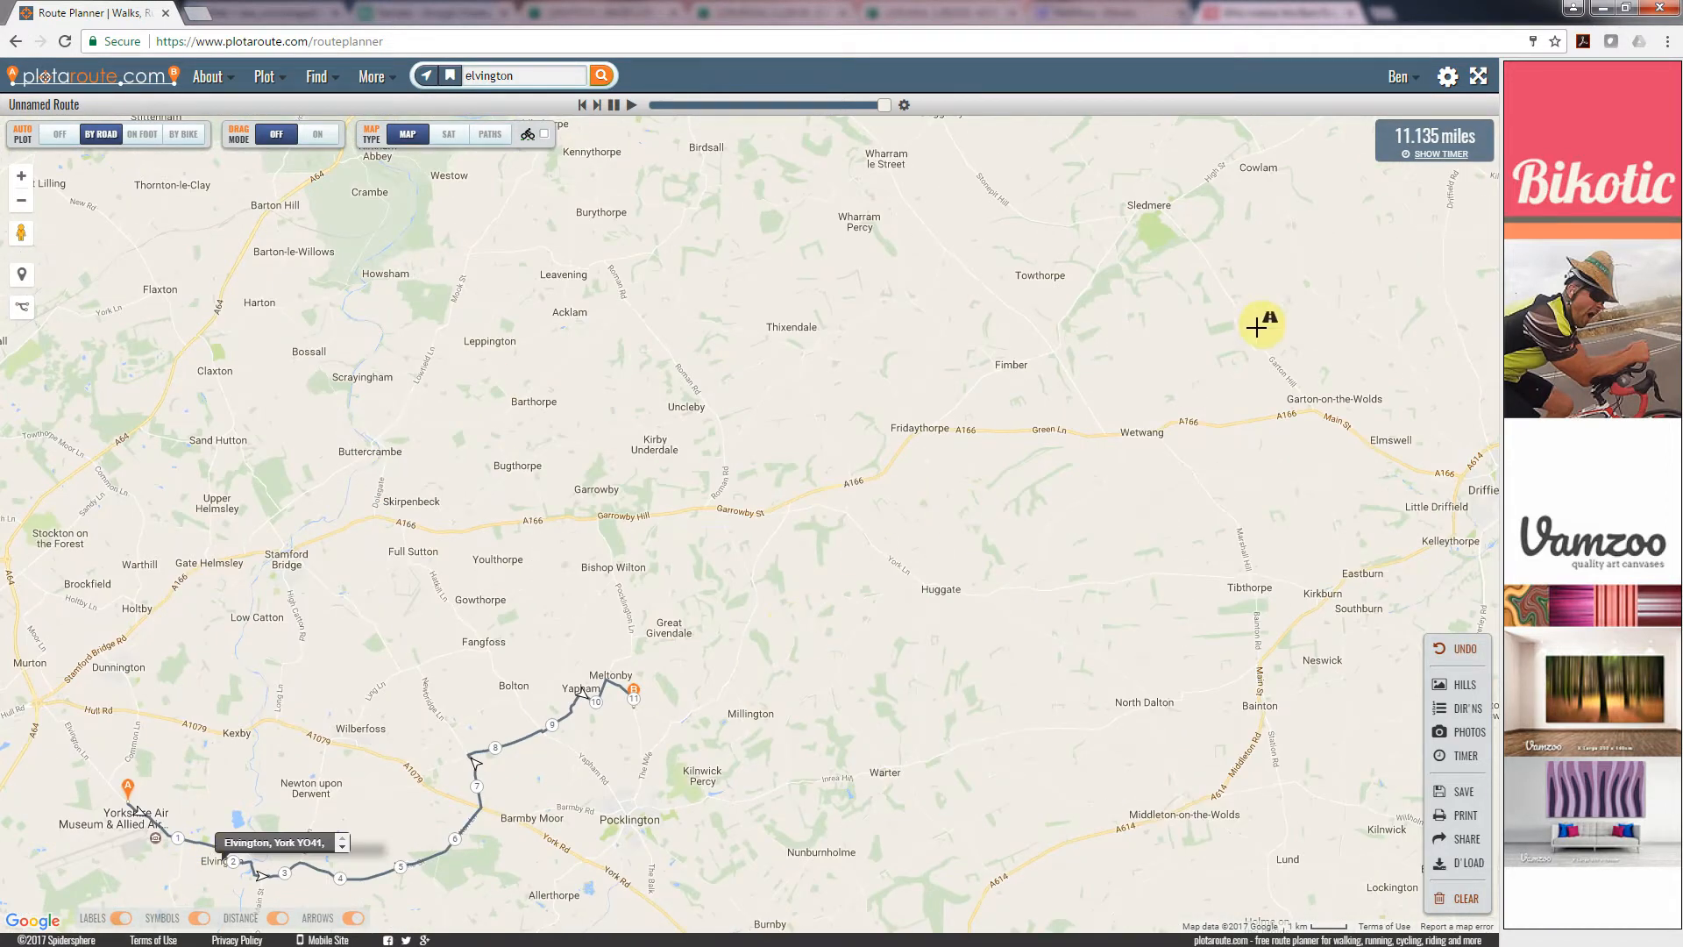
{"action": "scroll", "coordinate": [1034, 458], "scroll_direction": "down", "scroll_amount": 2}
{"action": "left_click_drag", "start_coordinate": [1195, 397], "coordinate": [1136, 471]}
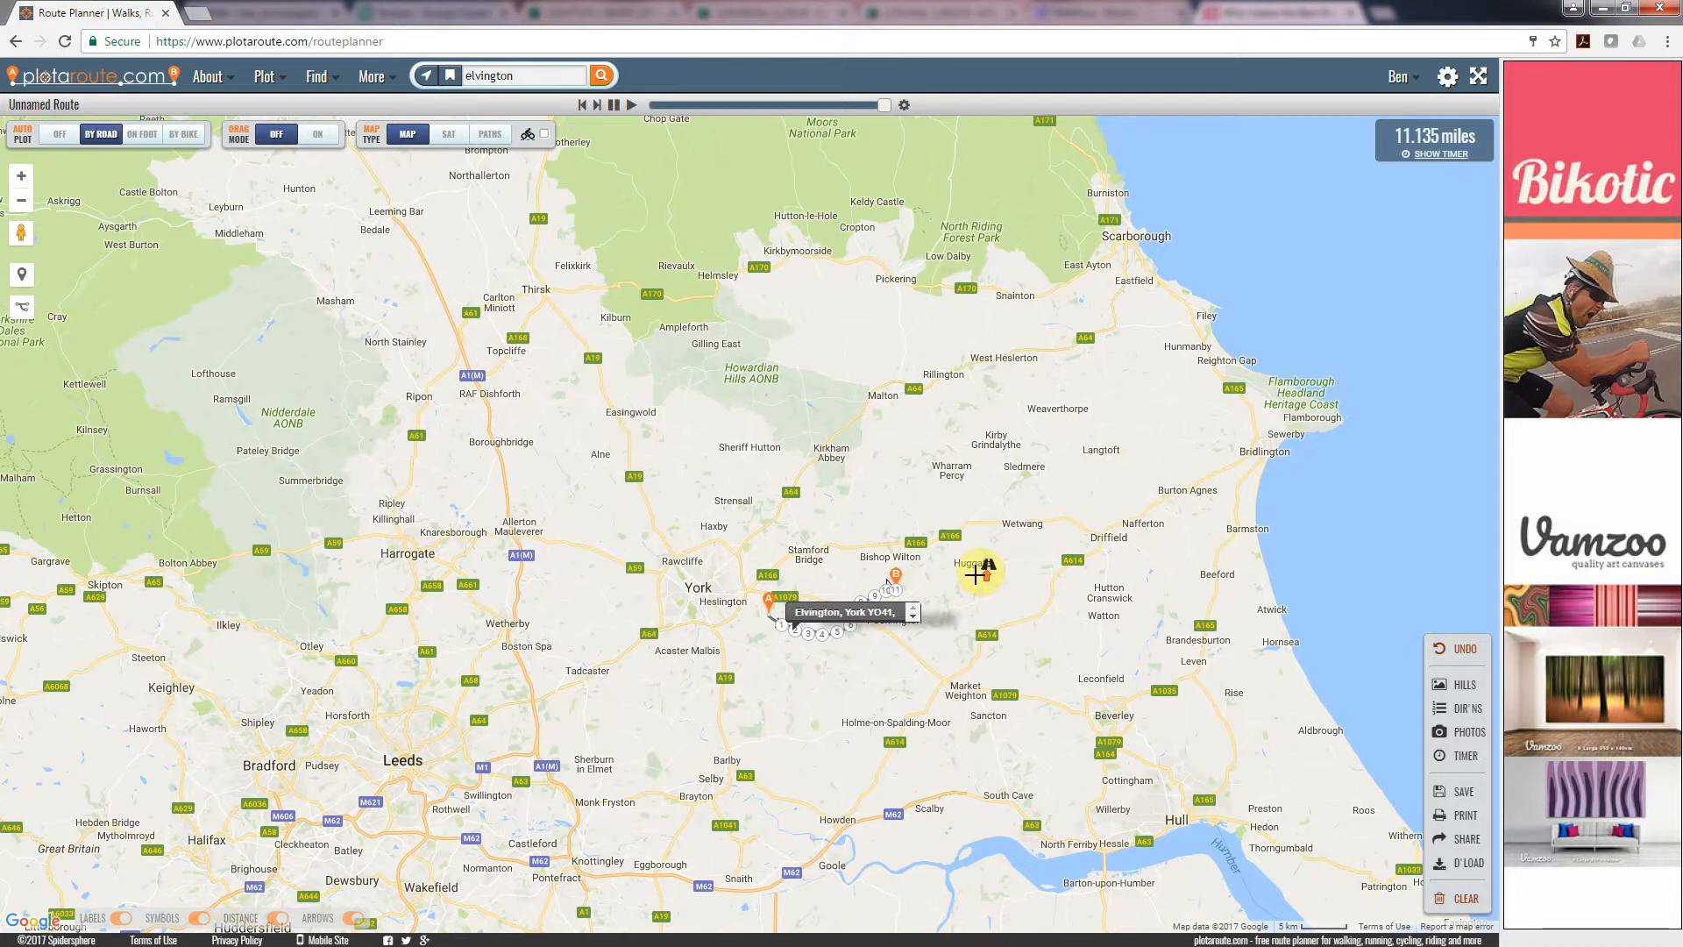
{"action": "scroll", "coordinate": [976, 574], "scroll_direction": "up", "scroll_amount": 1}
{"action": "left_click_drag", "start_coordinate": [880, 598], "coordinate": [719, 670]}
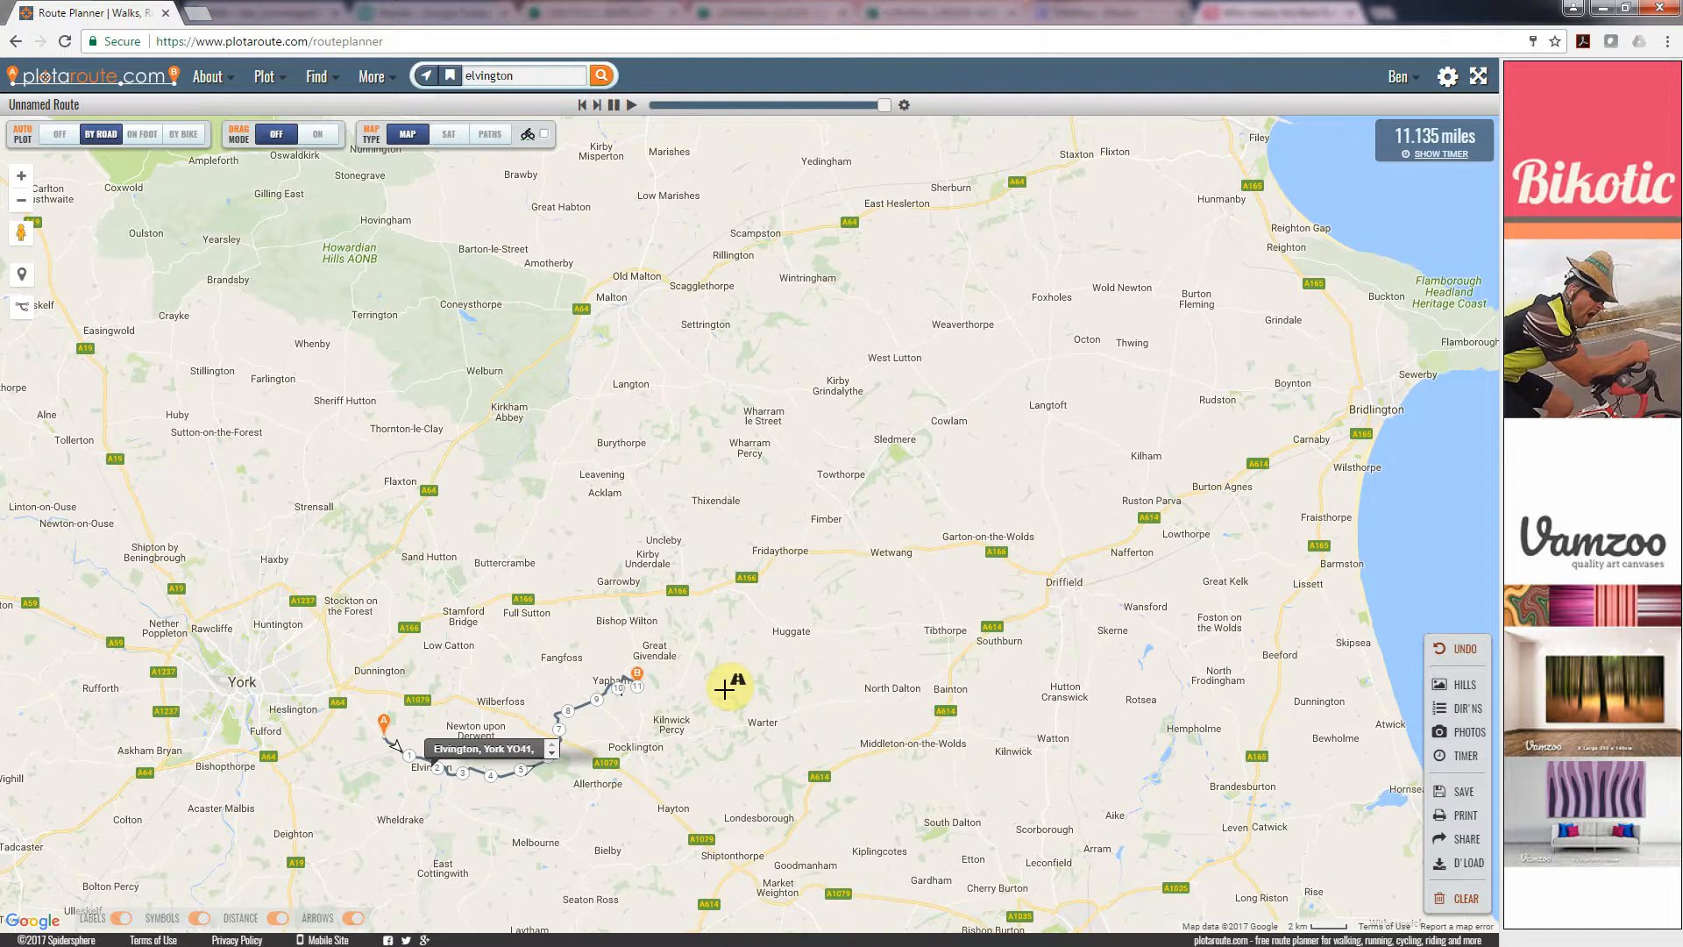
{"action": "scroll", "coordinate": [724, 689], "scroll_direction": "up", "scroll_amount": 1}
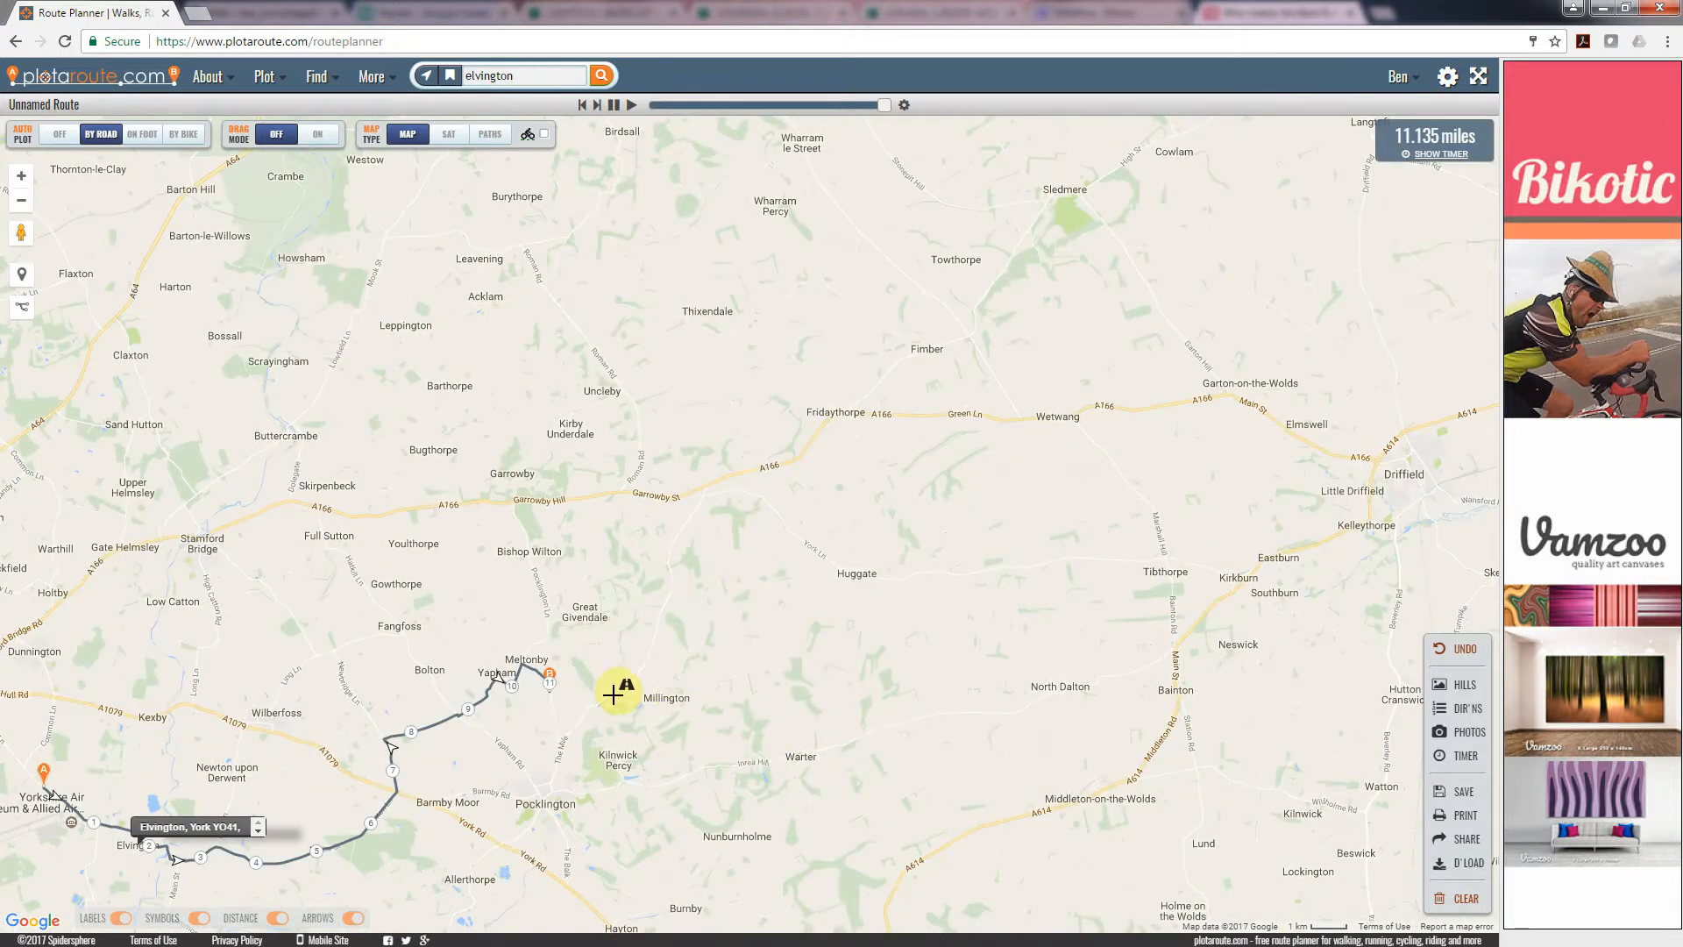
{"action": "scroll", "coordinate": [614, 694], "scroll_direction": "up", "scroll_amount": 1}
{"action": "left_click_drag", "start_coordinate": [587, 714], "coordinate": [706, 539]}
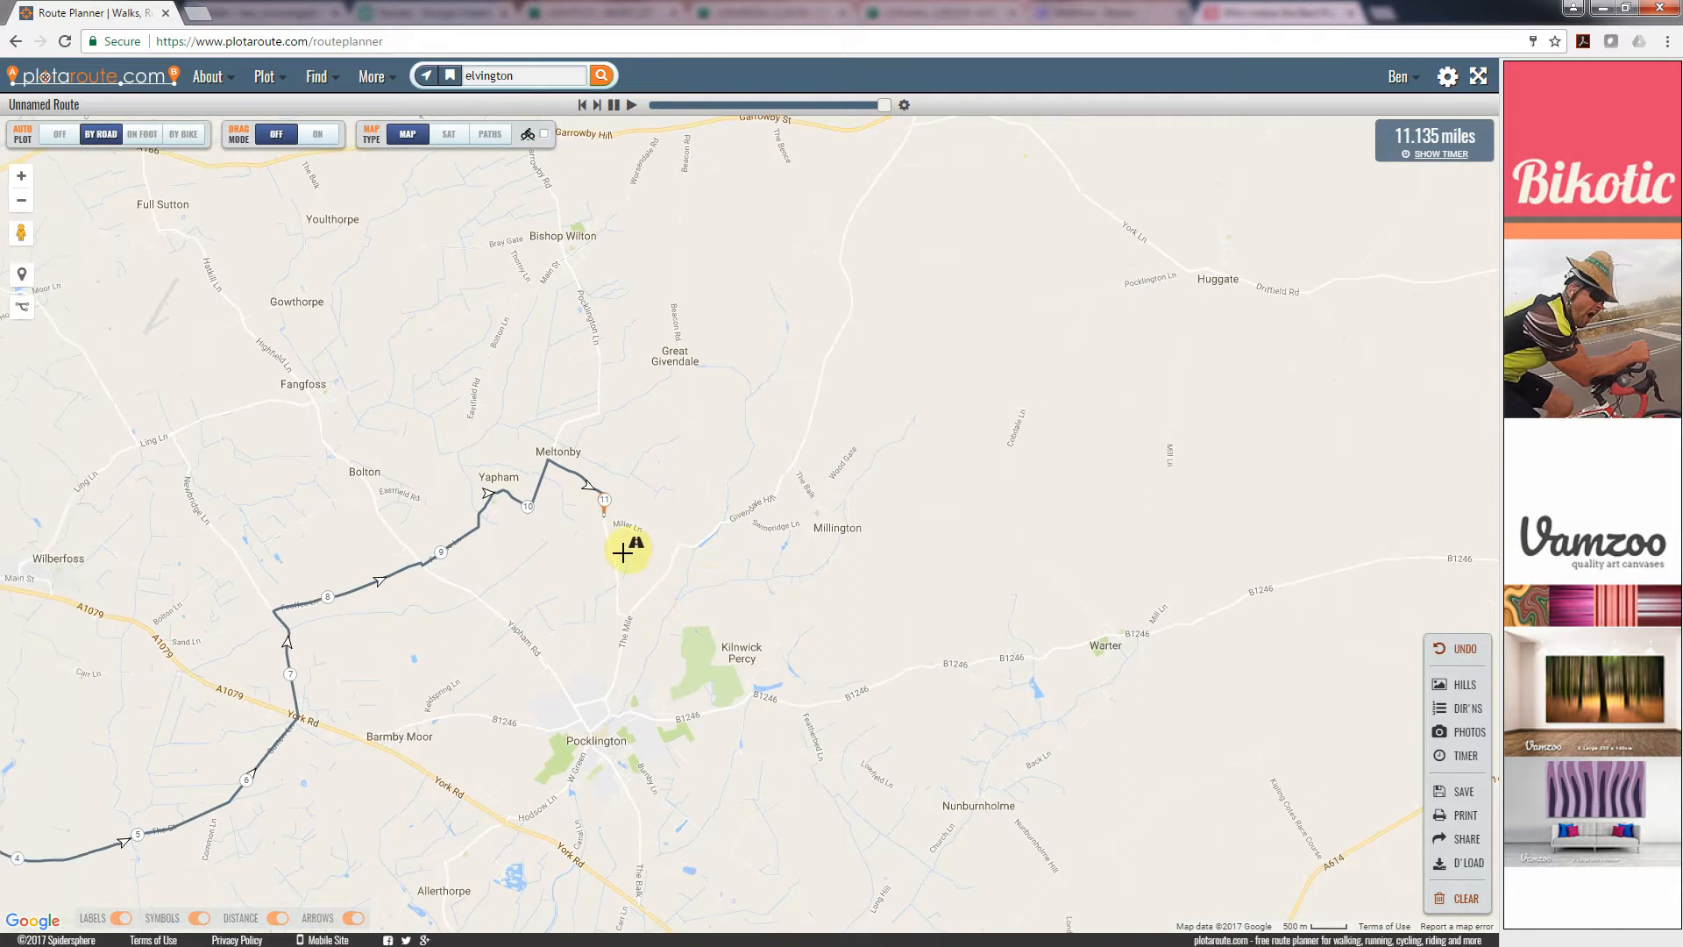
Inspect Miller Lane south-east of Meltonby in Street View, return to the map and view the roads towards Millington.
{"action": "scroll", "coordinate": [623, 551], "scroll_direction": "up", "scroll_amount": 1}
{"action": "scroll", "coordinate": [644, 573], "scroll_direction": "up", "scroll_amount": 1}
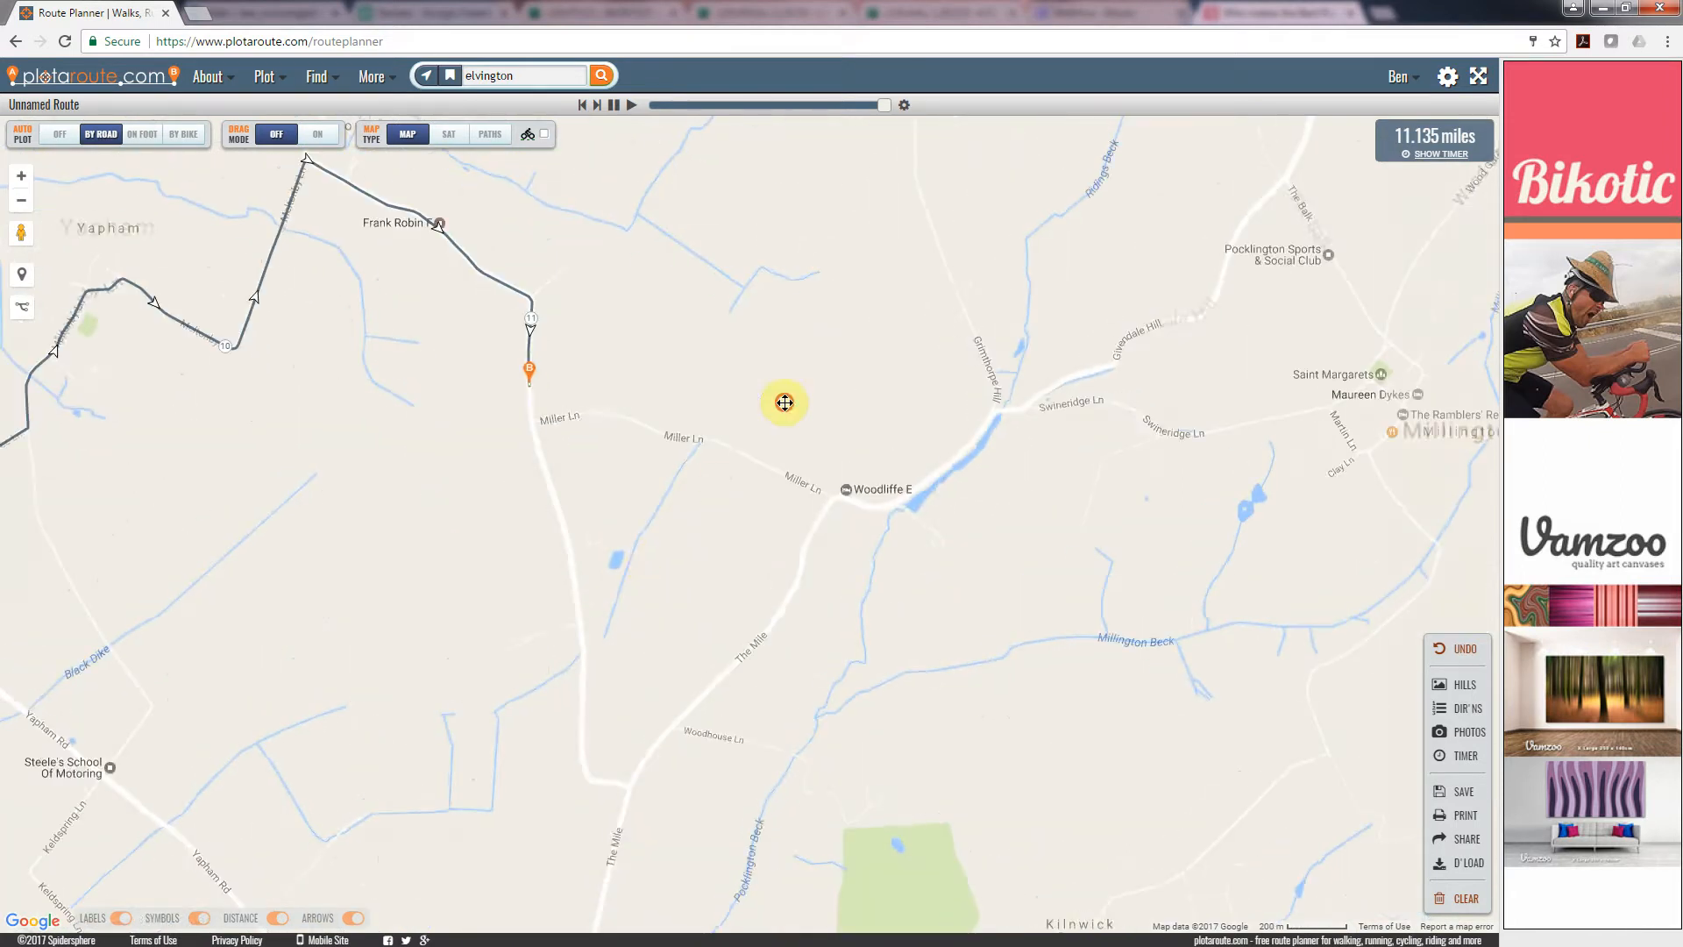
{"action": "left_click_drag", "start_coordinate": [781, 403], "coordinate": [630, 591]}
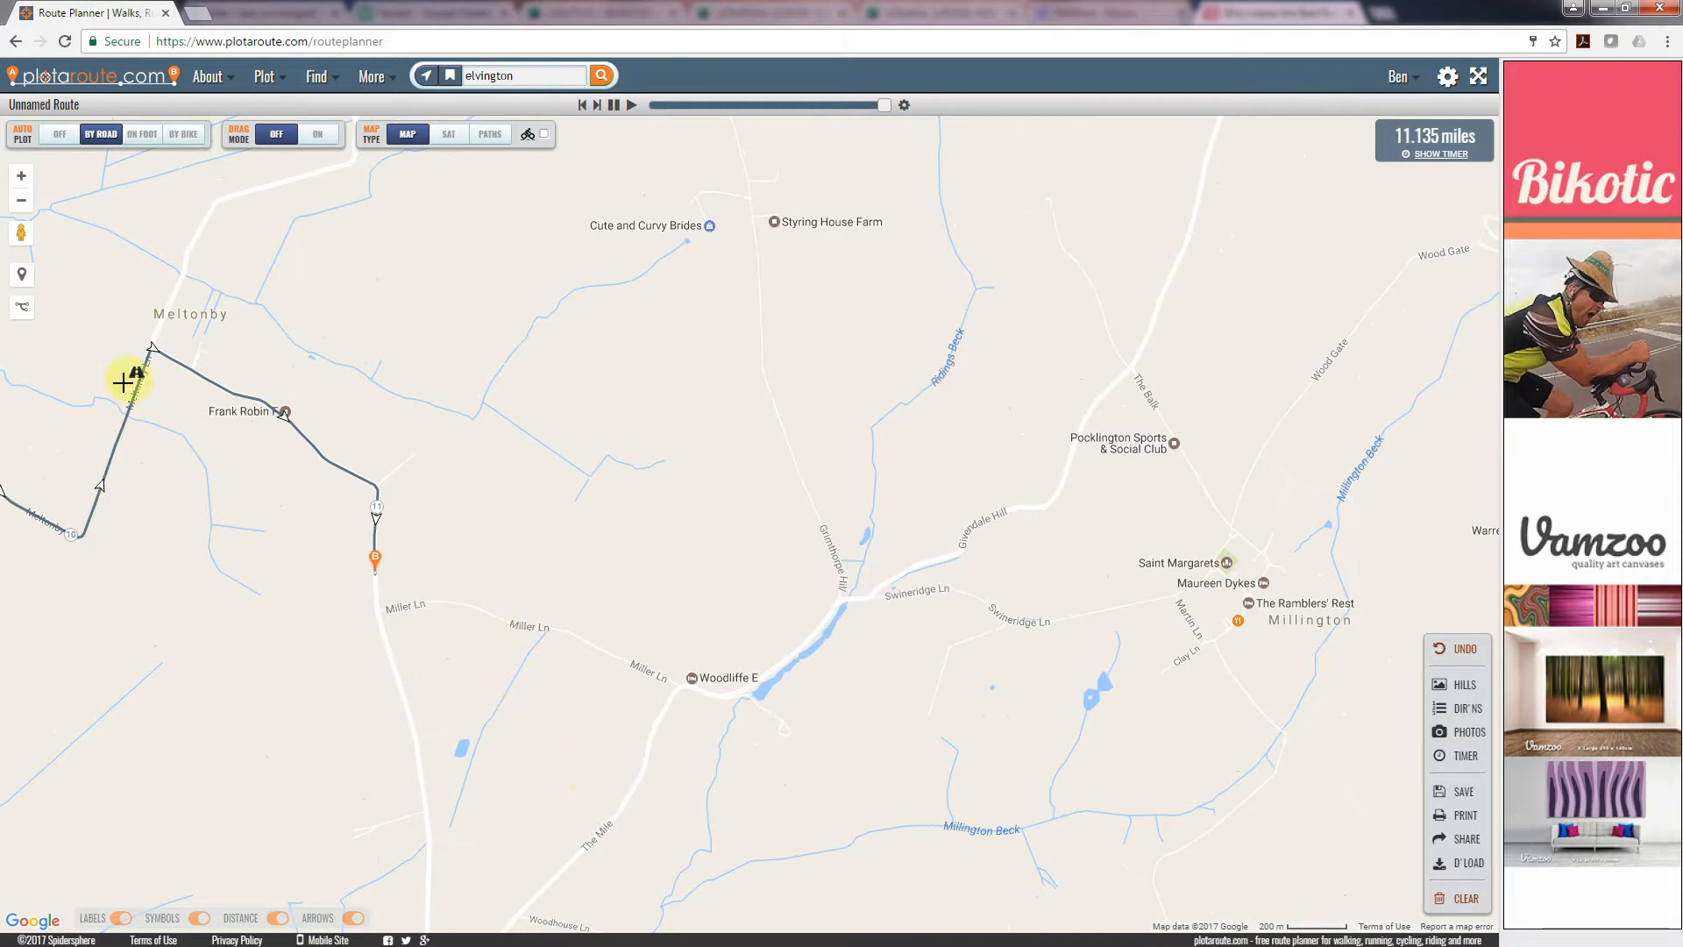
{"action": "left_click_drag", "start_coordinate": [21, 233], "coordinate": [590, 644]}
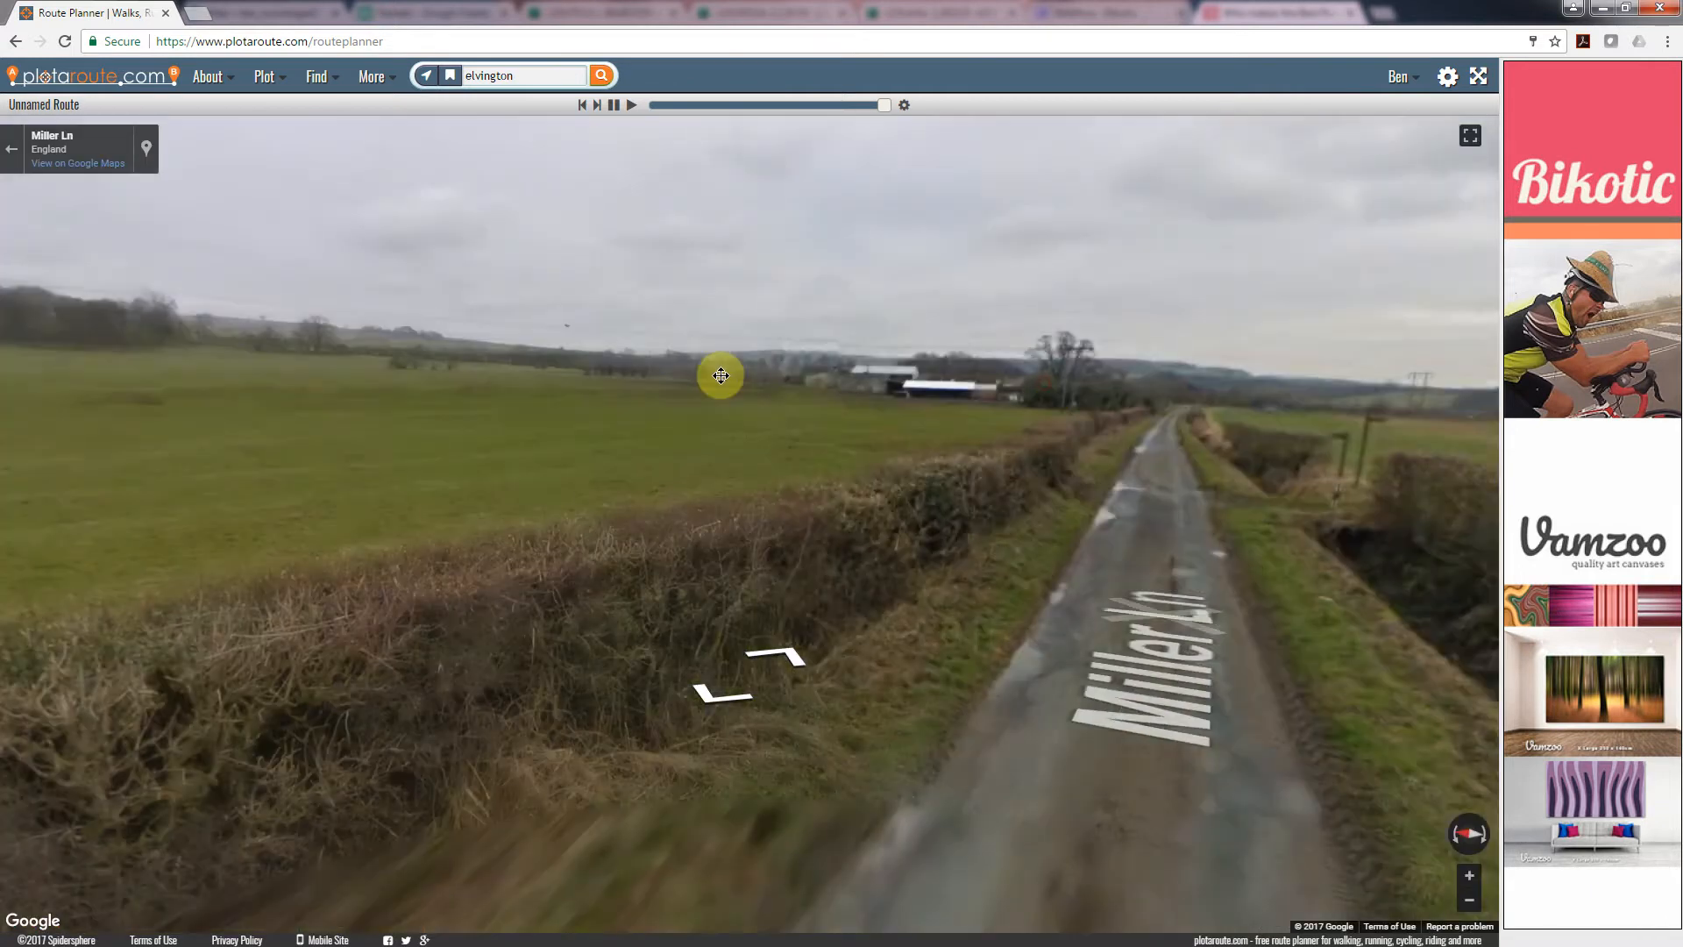
{"action": "left_click_drag", "start_coordinate": [743, 375], "coordinate": [722, 376]}
{"action": "left_click", "coordinate": [11, 159]}
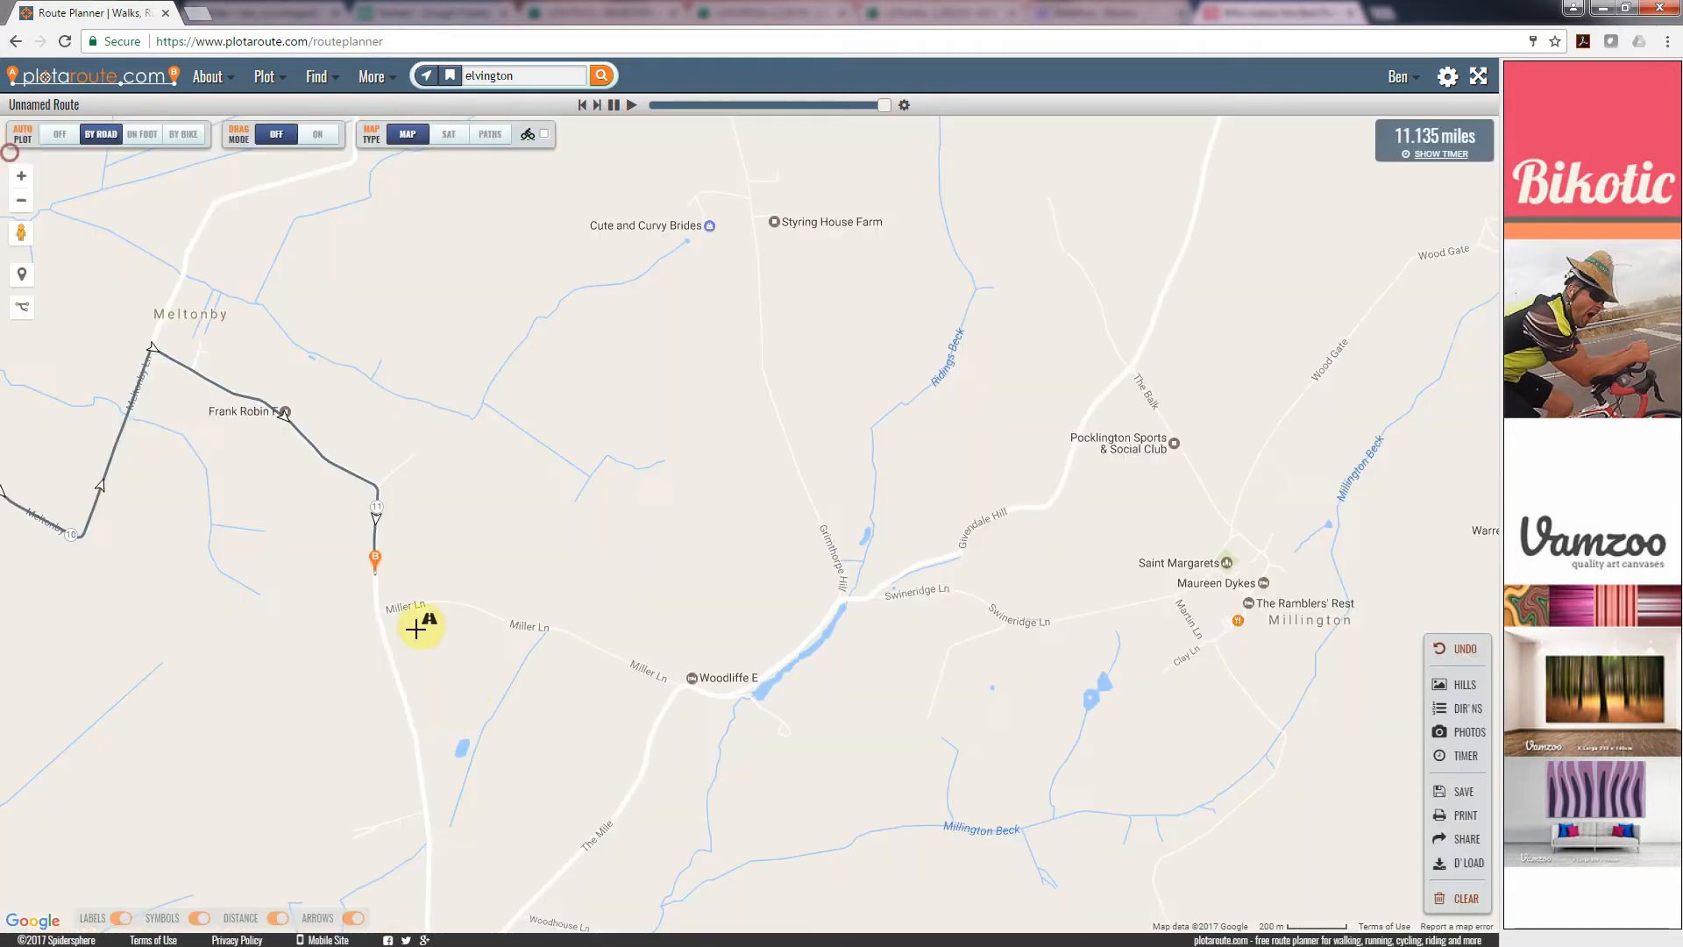
{"action": "left_click_drag", "start_coordinate": [816, 710], "coordinate": [699, 680]}
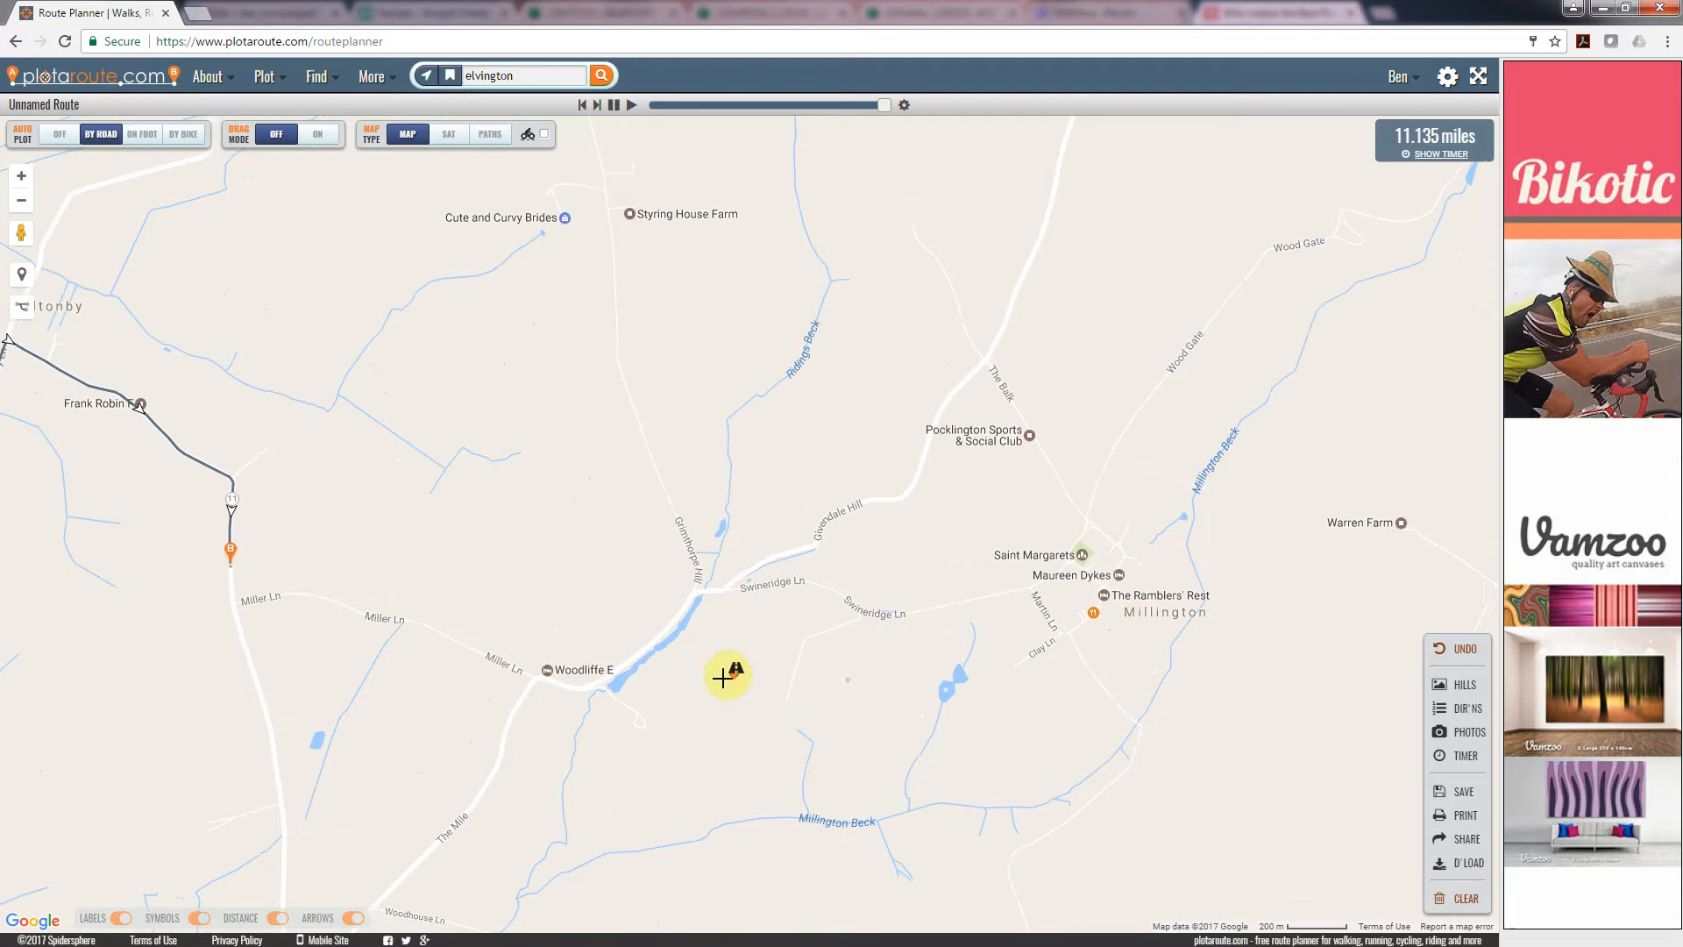
Try to extend the route by road to the road north of Millington, and undo that leg.
{"action": "scroll", "coordinate": [742, 668], "scroll_direction": "down", "scroll_amount": 1}
{"action": "scroll", "coordinate": [902, 520], "scroll_direction": "down", "scroll_amount": 1}
{"action": "left_click_drag", "start_coordinate": [890, 478], "coordinate": [771, 565]}
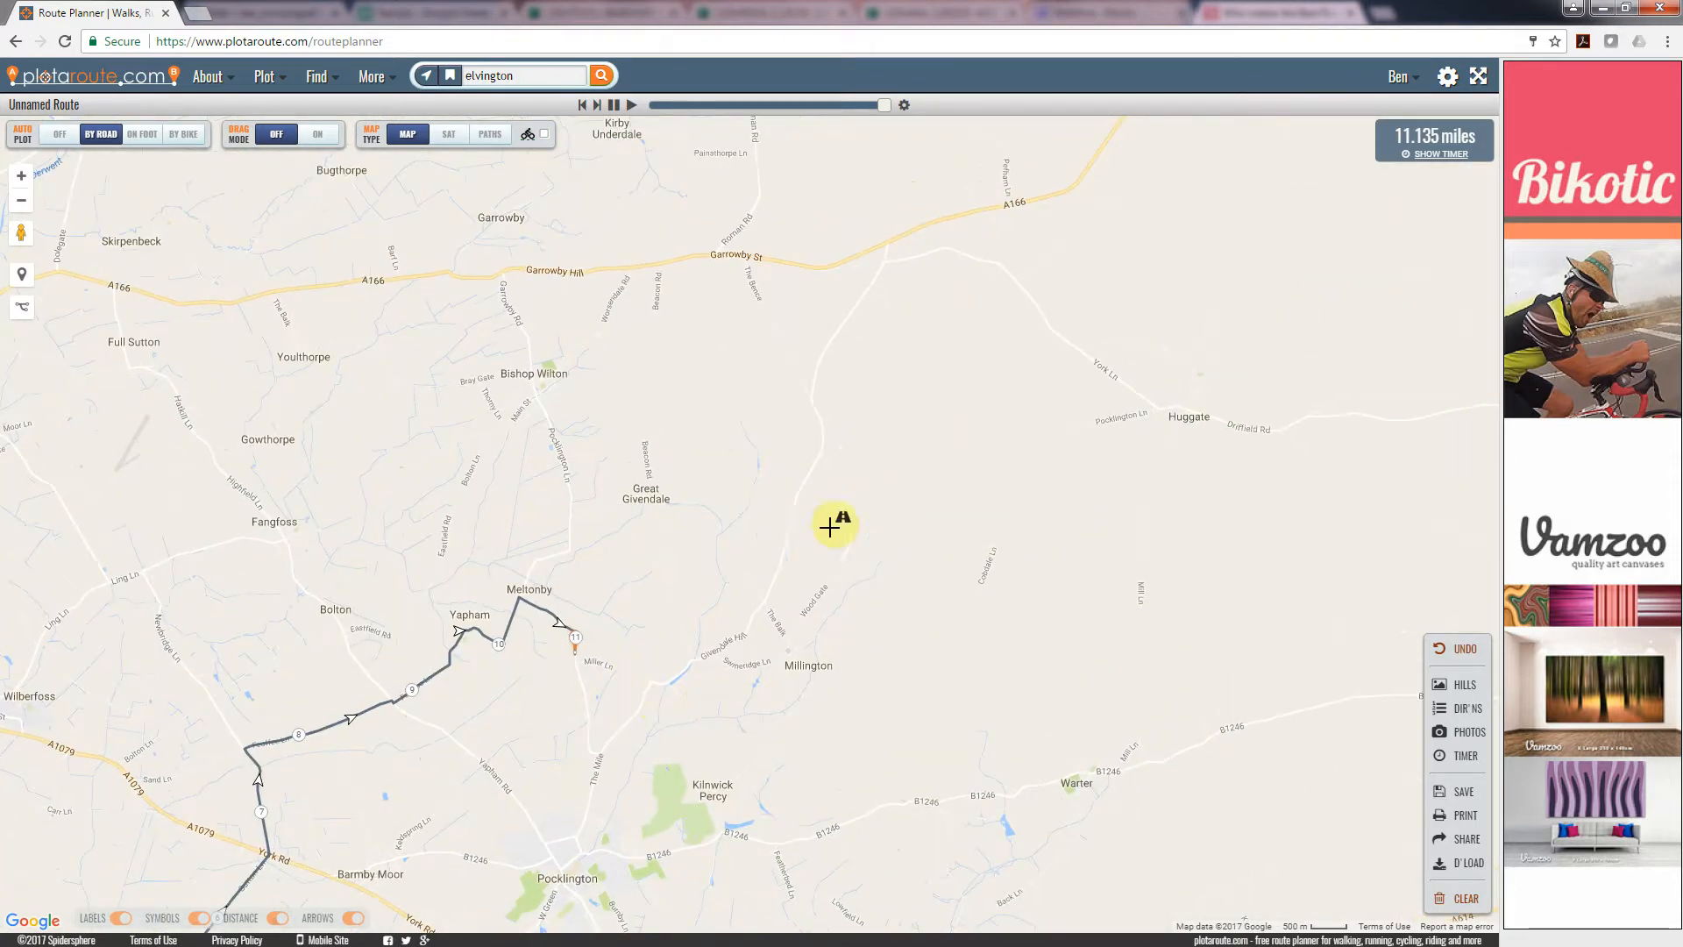
{"action": "left_click", "coordinate": [824, 433]}
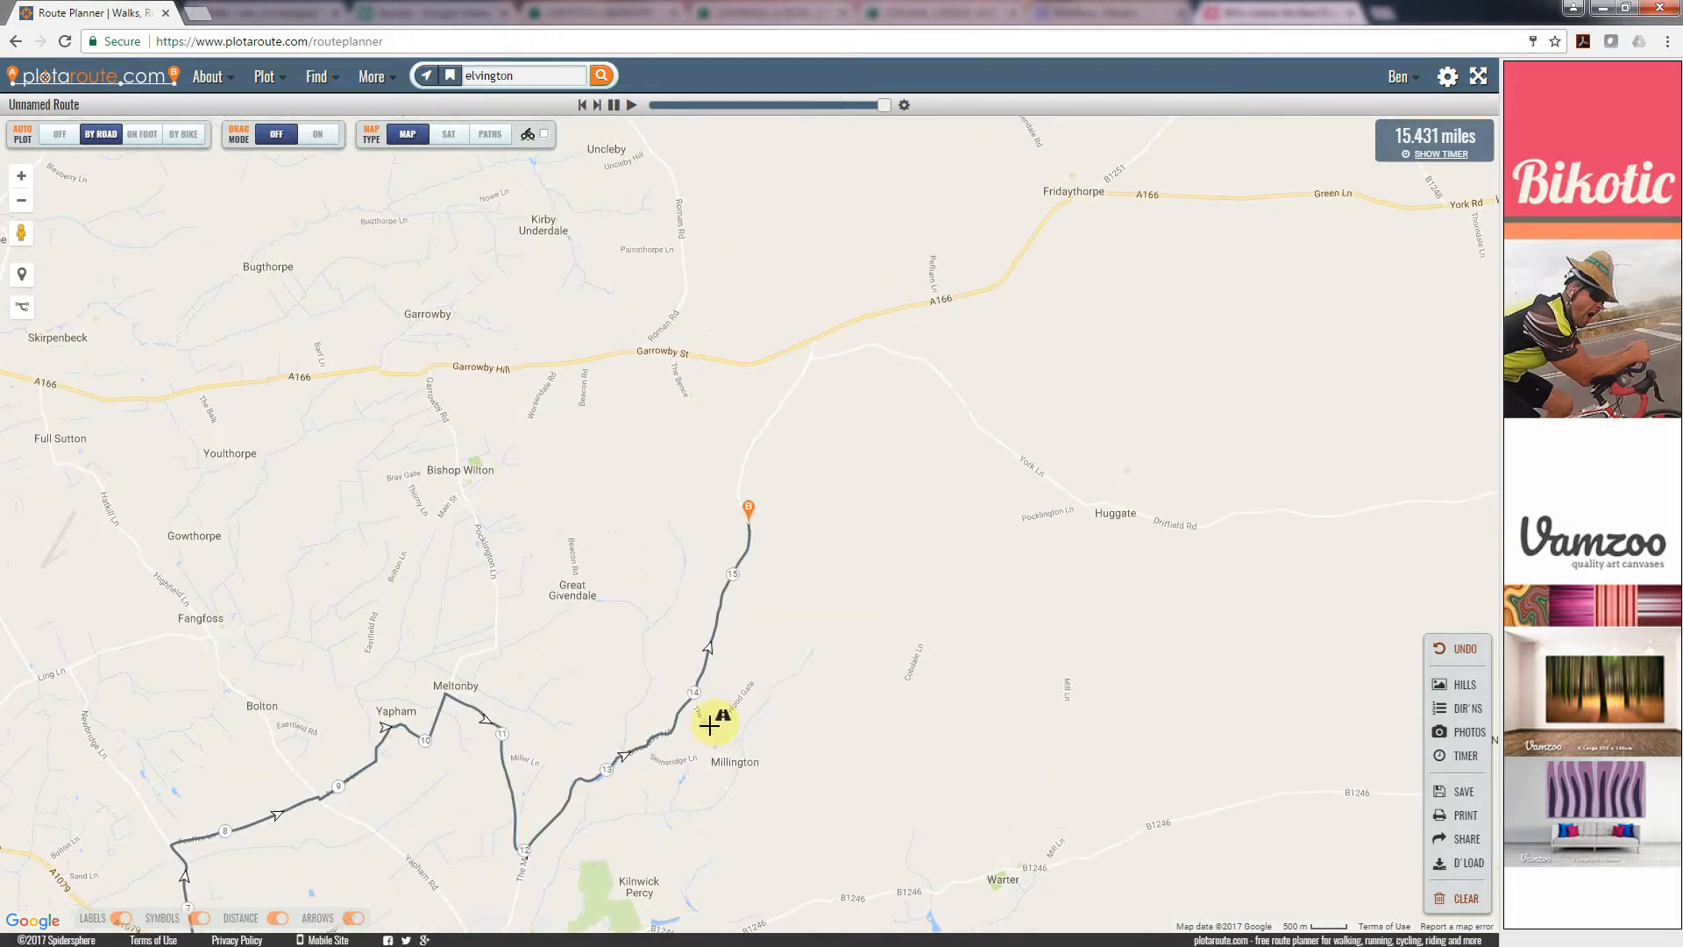
{"action": "left_click", "coordinate": [1462, 650]}
Inspect Miller Lane east of the route's end in Street View and return to the map.
{"action": "left_click_drag", "start_coordinate": [755, 821], "coordinate": [781, 623]}
{"action": "scroll", "coordinate": [620, 601], "scroll_direction": "up", "scroll_amount": 1}
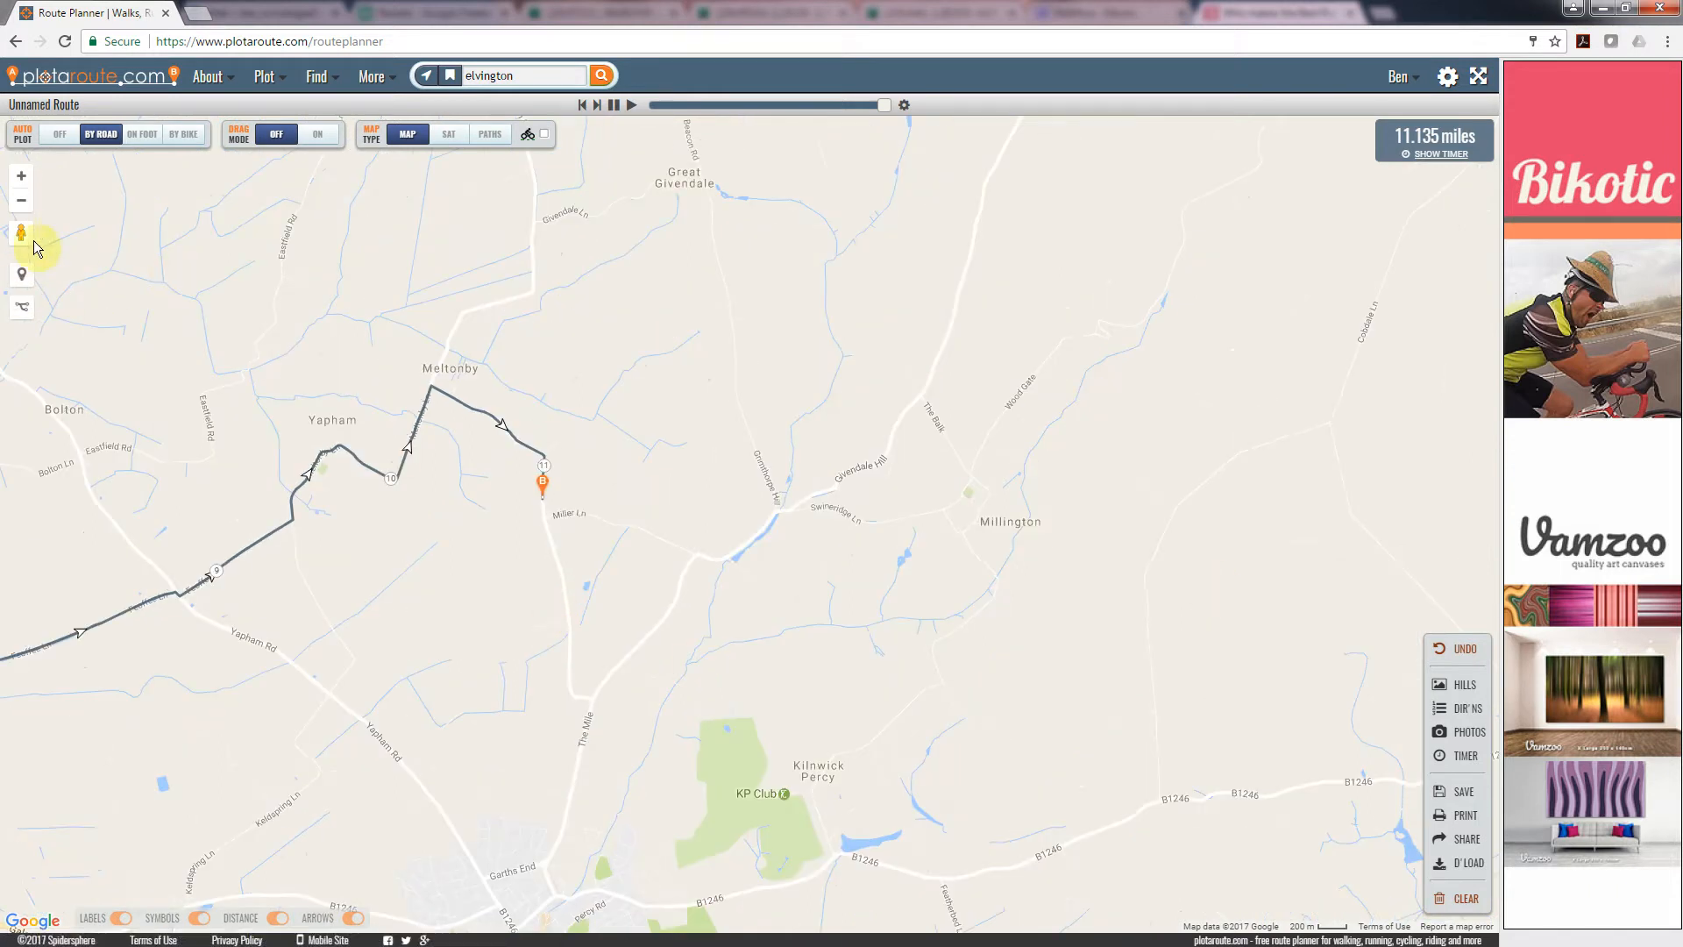
{"action": "left_click_drag", "start_coordinate": [204, 318], "coordinate": [568, 495]}
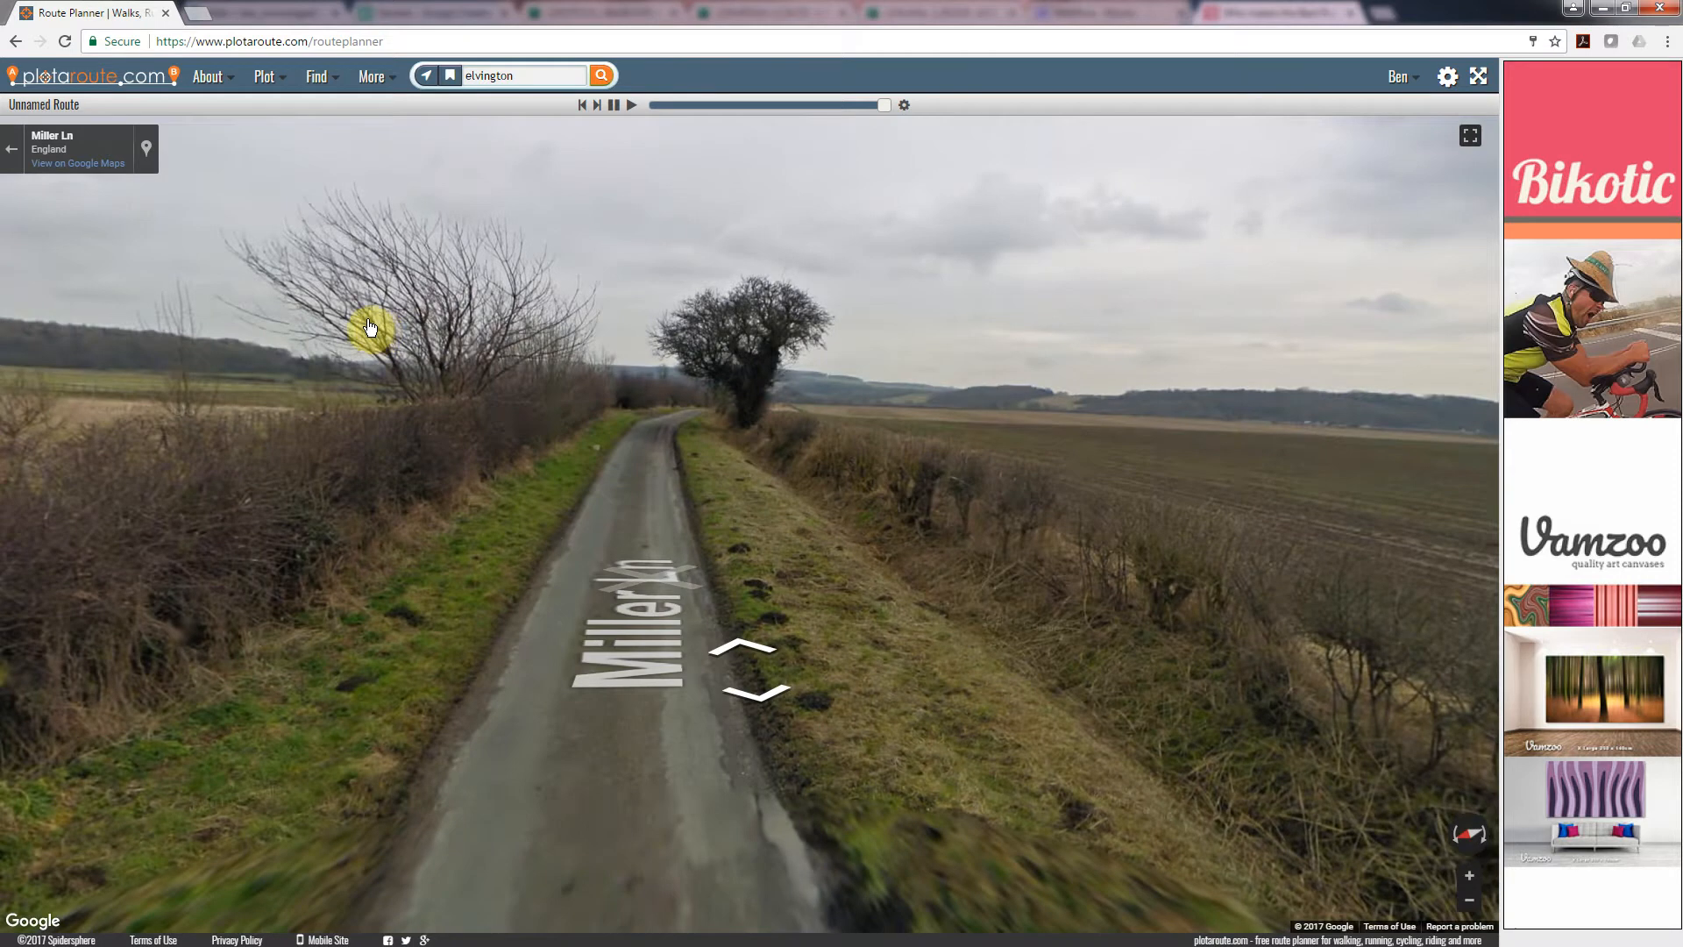
{"action": "left_click", "coordinate": [15, 149]}
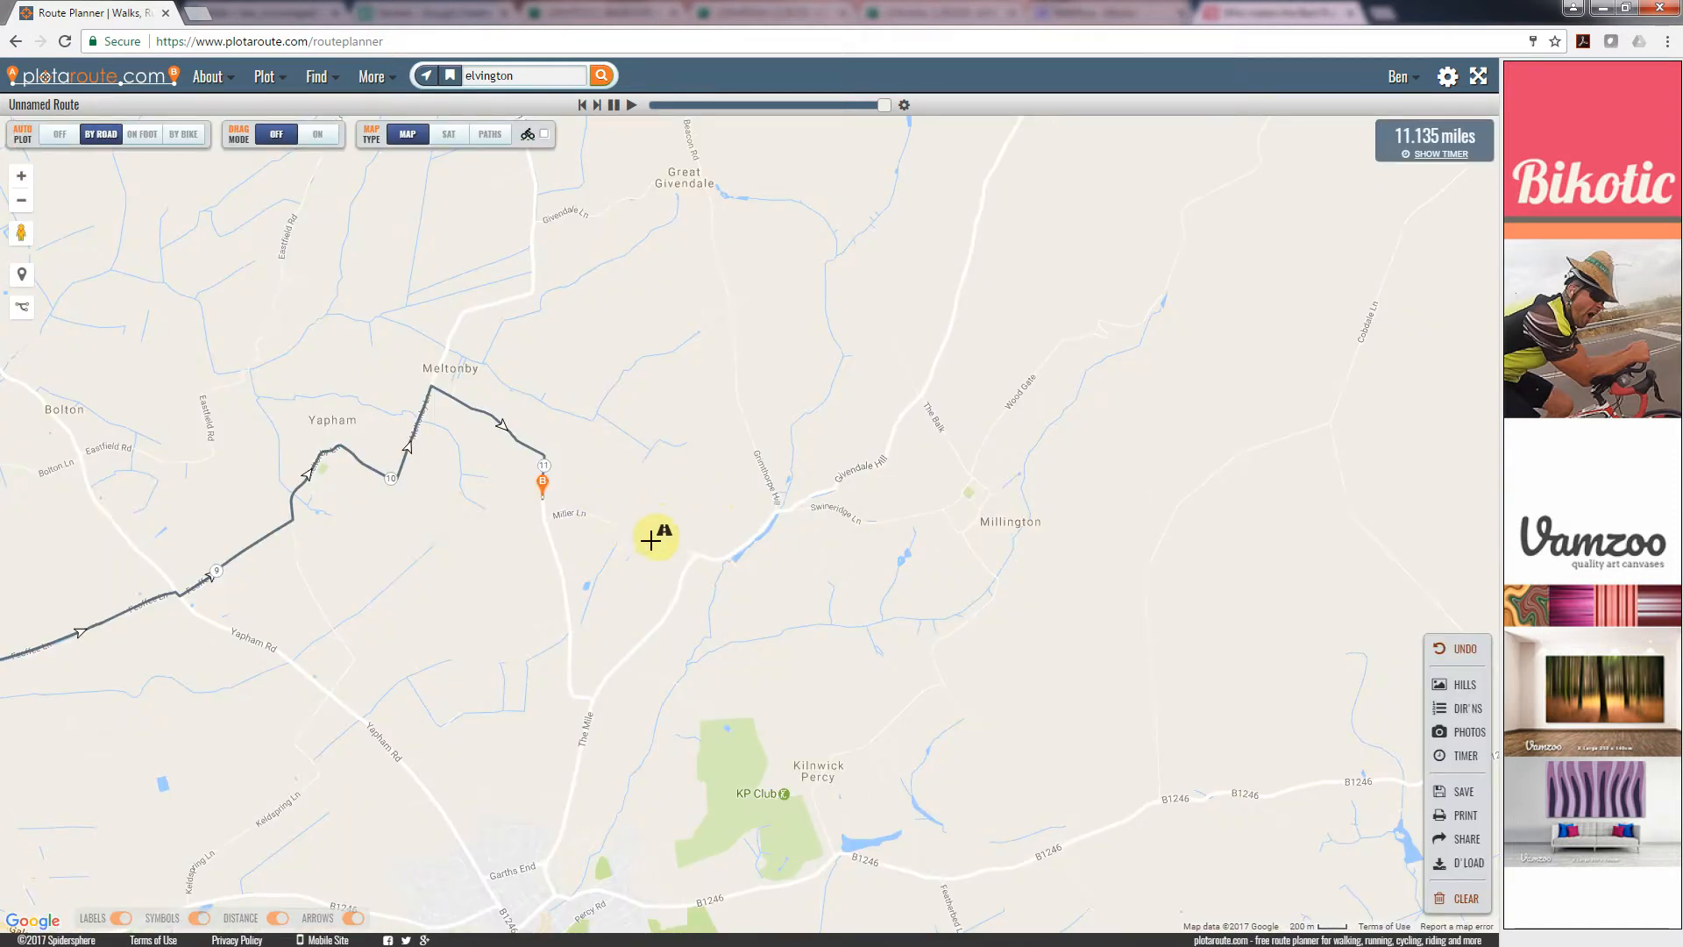
Extend the route by road along Miller Lane and up Givendale Hill to just beyond The Balk, north of Millington.
{"action": "left_click", "coordinate": [657, 531]}
{"action": "left_click_drag", "start_coordinate": [810, 621], "coordinate": [660, 604]}
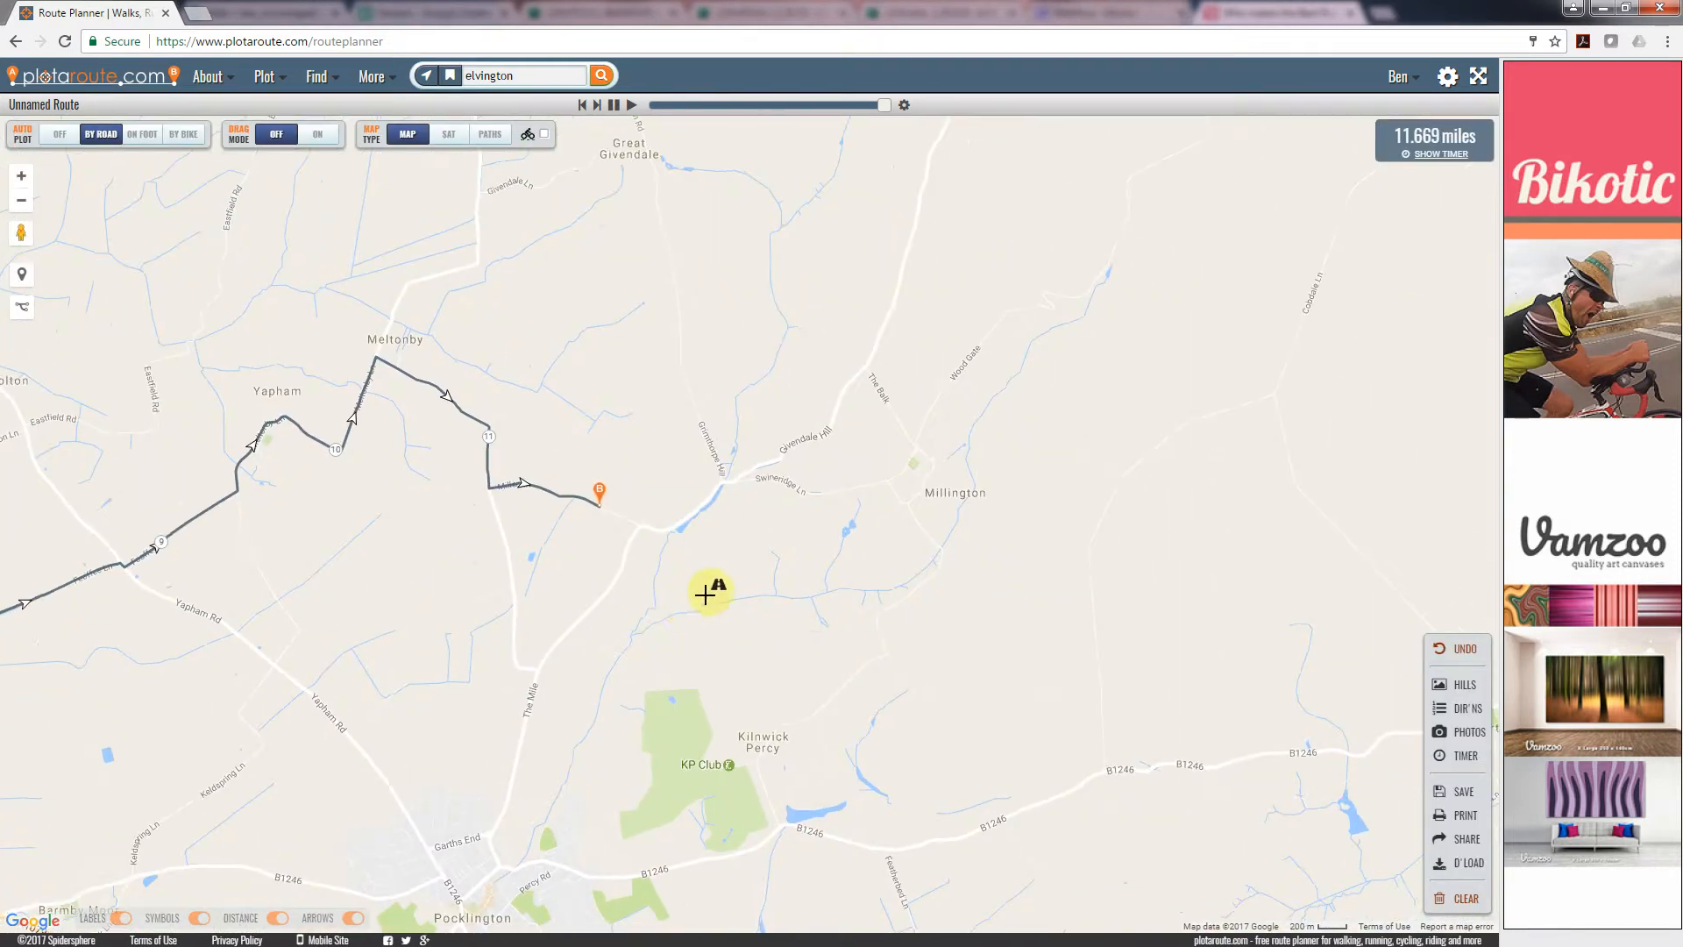
{"action": "left_click", "coordinate": [882, 337]}
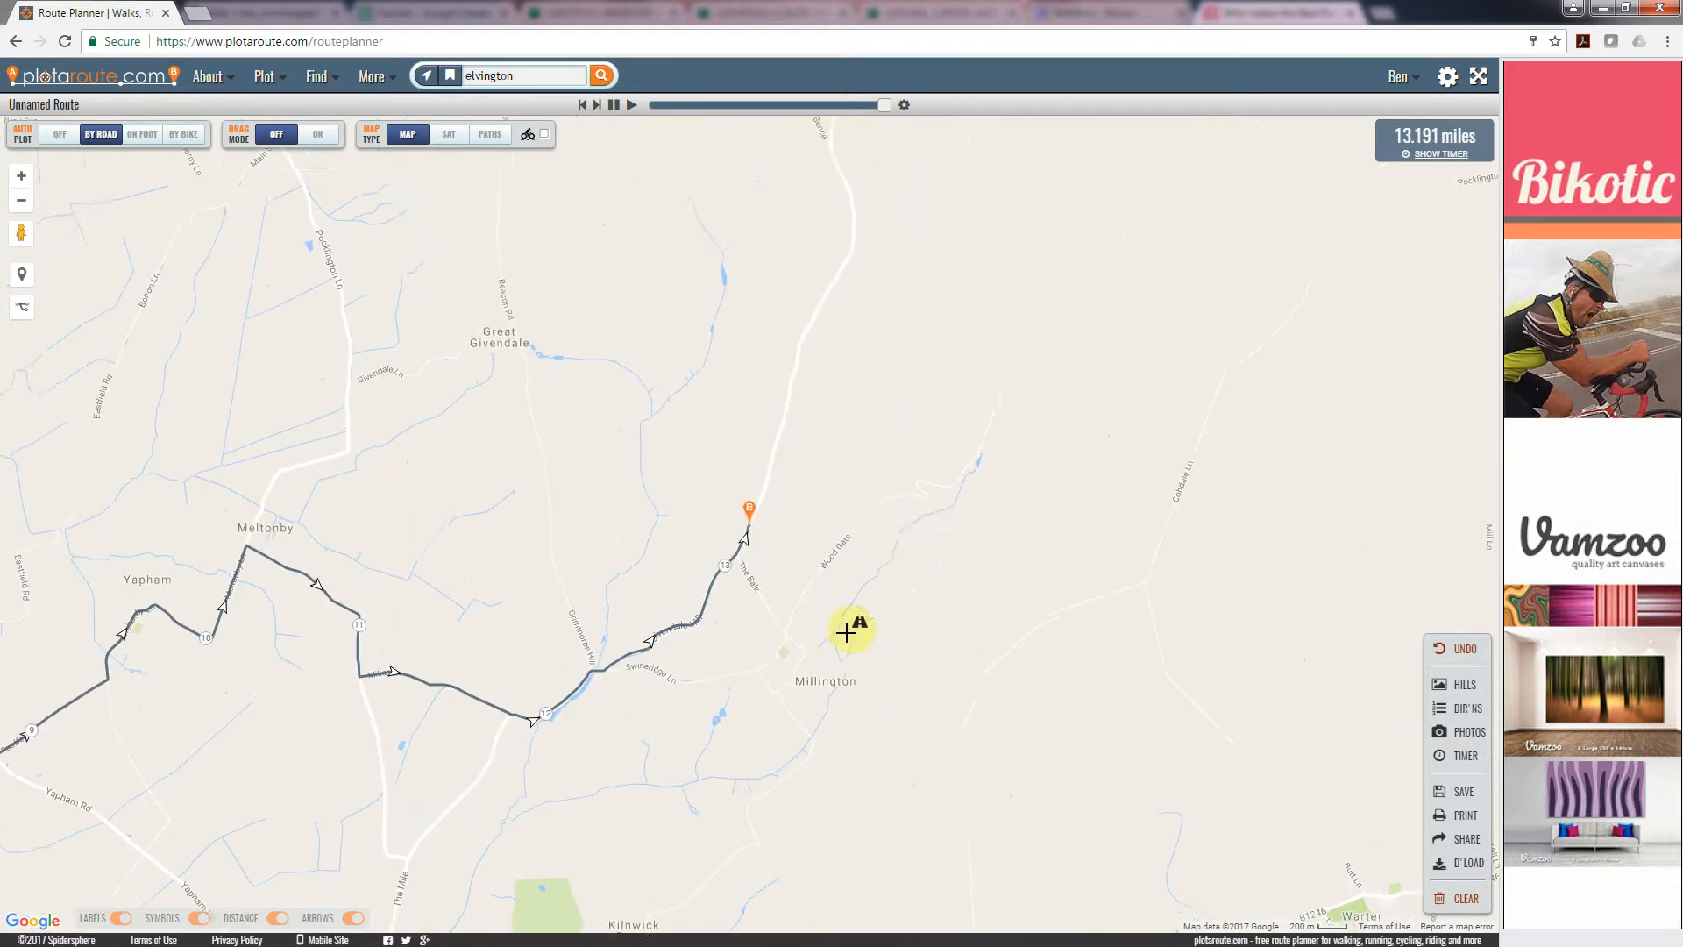
Show the hill profile of the route plotted so far.
{"action": "scroll", "coordinate": [919, 249], "scroll_direction": "down", "scroll_amount": 1}
{"action": "left_click_drag", "start_coordinate": [1078, 188], "coordinate": [969, 482]}
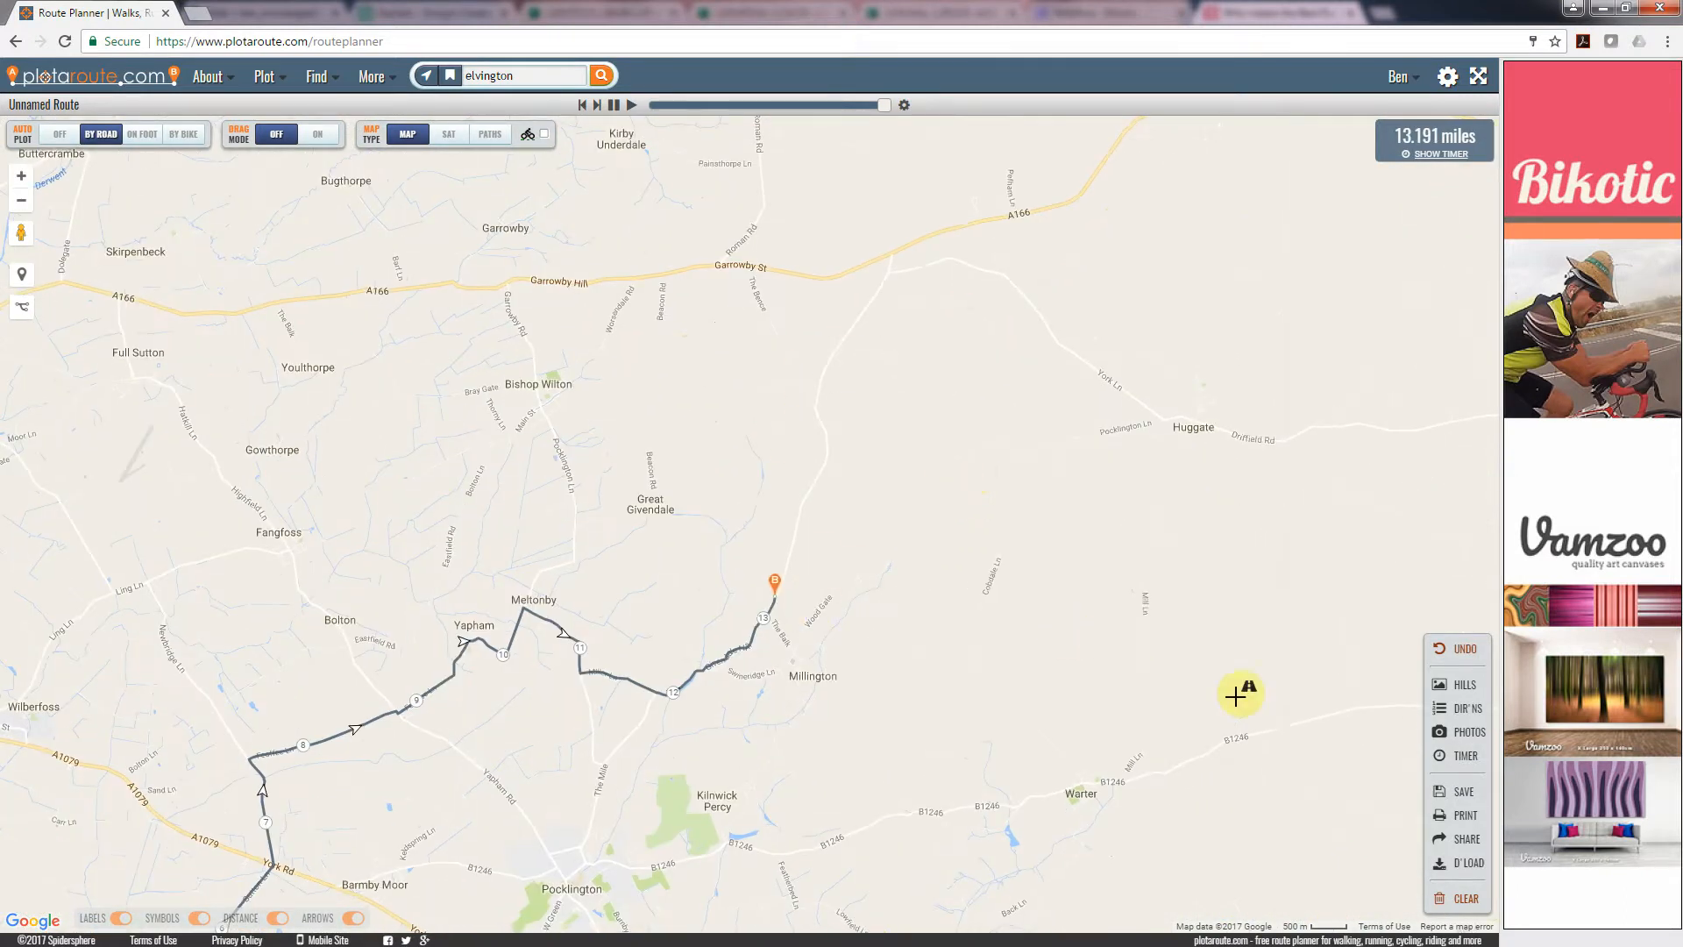
{"action": "left_click", "coordinate": [1462, 684]}
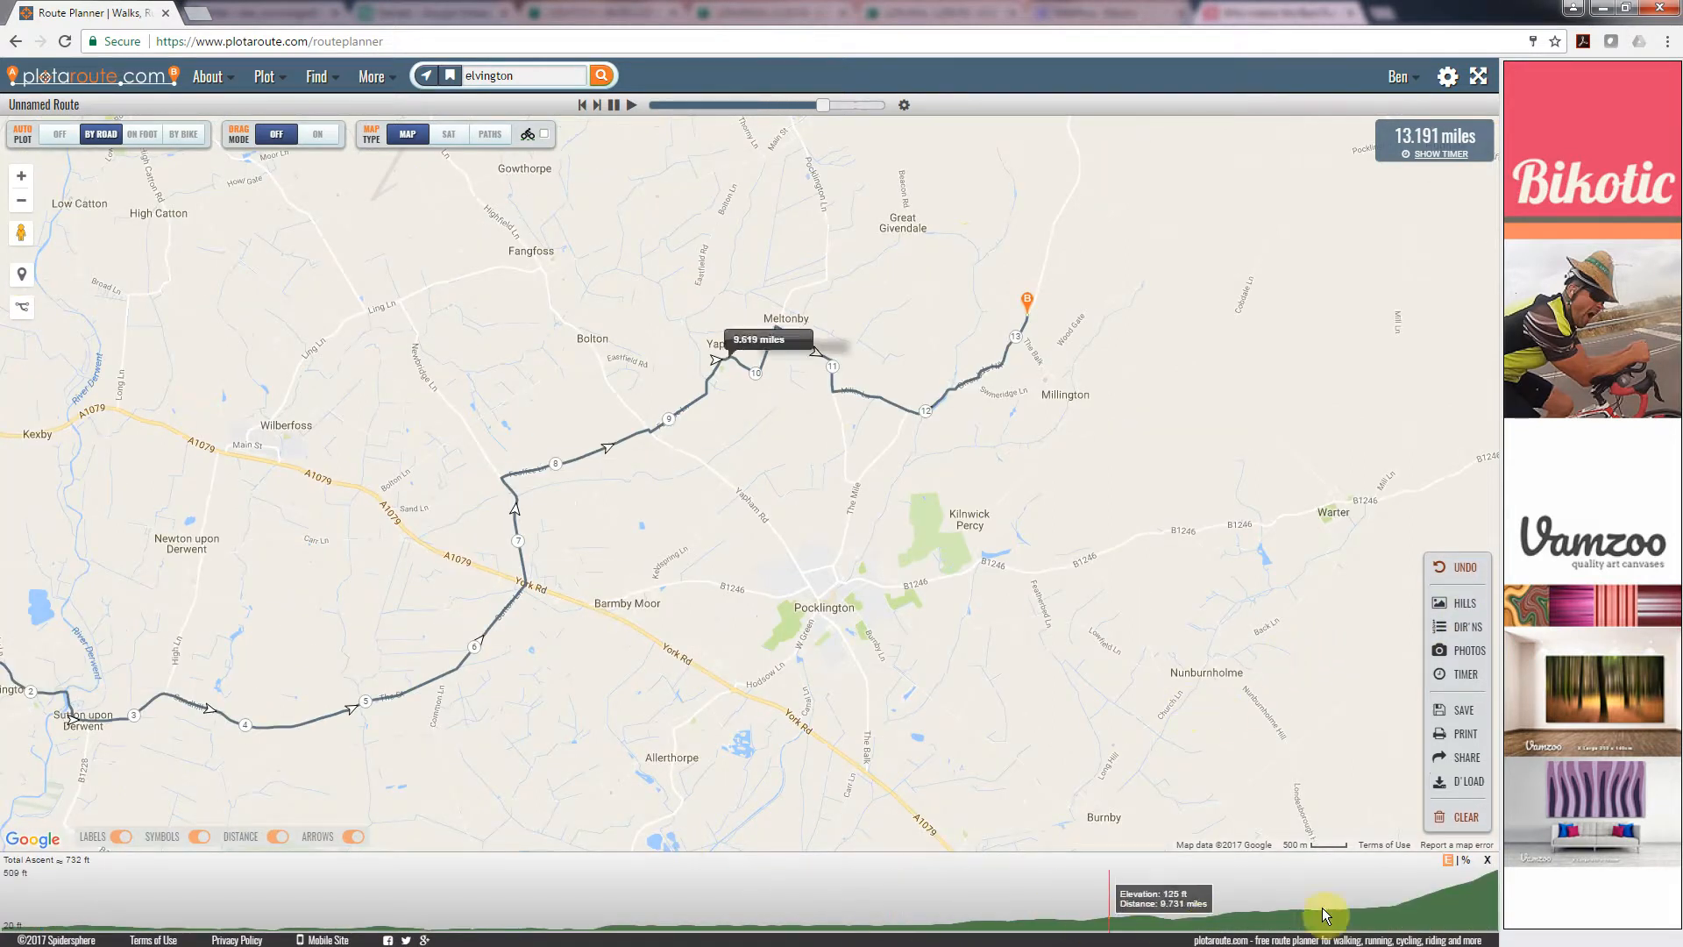
Try to extend the route north to a point east of Bishop Wilton and south of Garrowby Street, and undo that leg.
{"action": "mouse_move", "coordinate": [1206, 477]}
{"action": "left_mouse_down"}
{"action": "mouse_move", "coordinate": [1096, 549]}
{"action": "mouse_move", "coordinate": [886, 771]}
{"action": "left_mouse_up"}
{"action": "left_click_drag", "start_coordinate": [871, 458], "coordinate": [896, 547]}
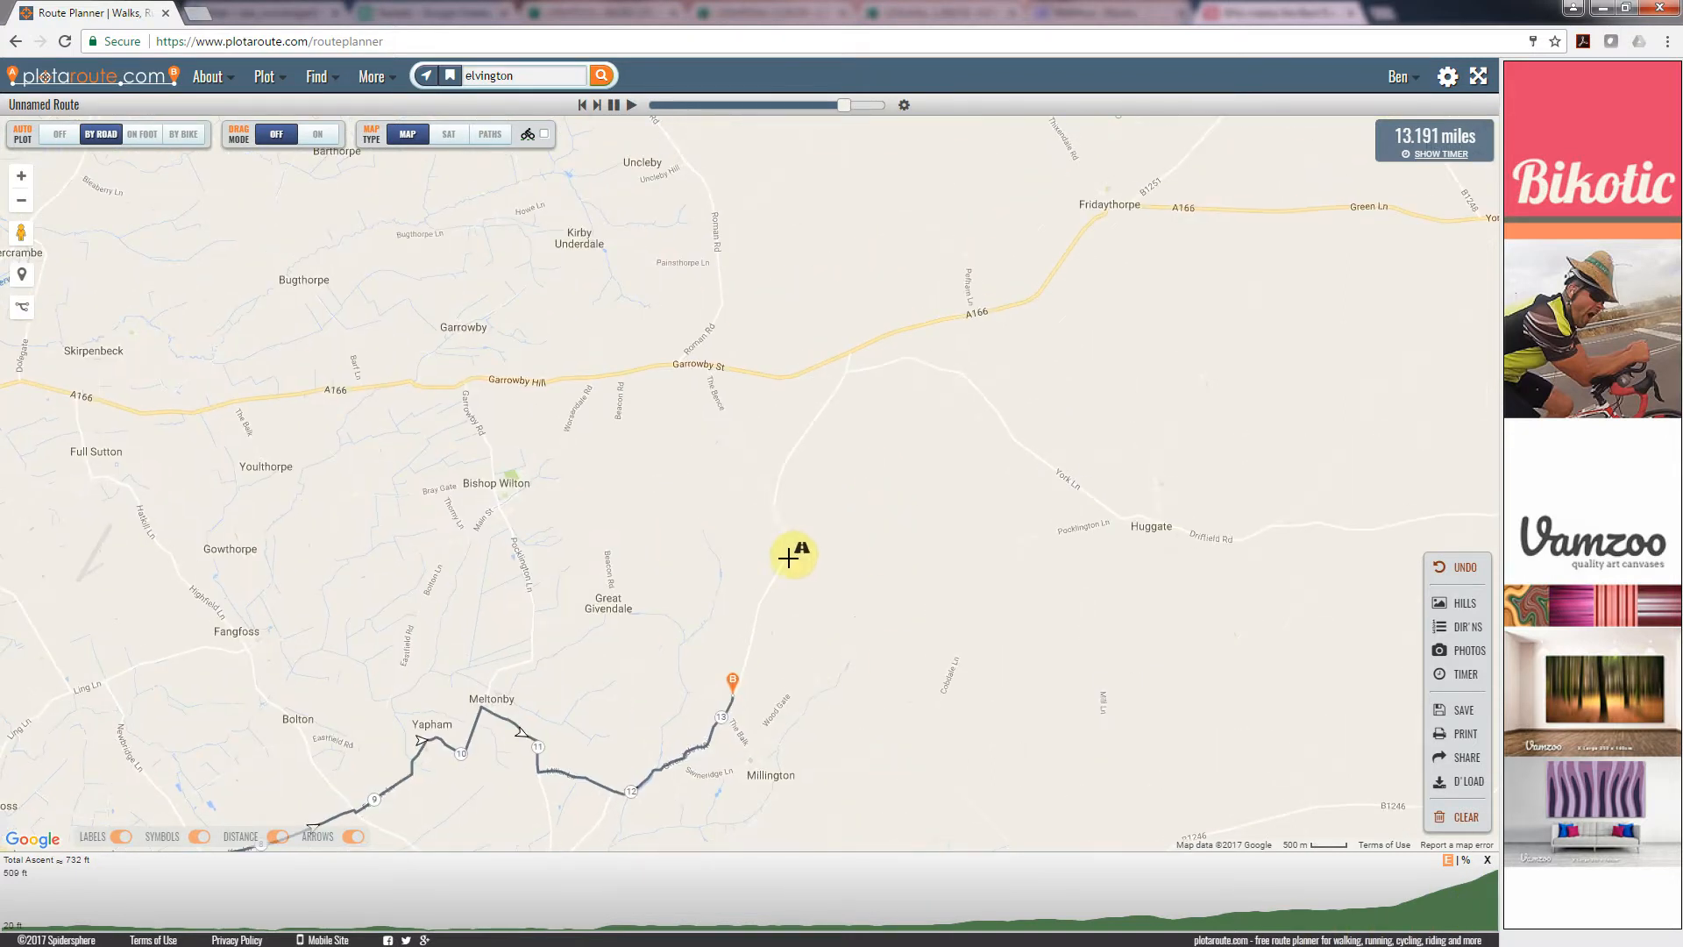
{"action": "mouse_move", "coordinate": [1126, 242]}
{"action": "left_mouse_down"}
{"action": "mouse_move", "coordinate": [710, 653]}
{"action": "mouse_move", "coordinate": [881, 443]}
{"action": "left_mouse_up"}
{"action": "left_click_drag", "start_coordinate": [707, 548], "coordinate": [824, 513]}
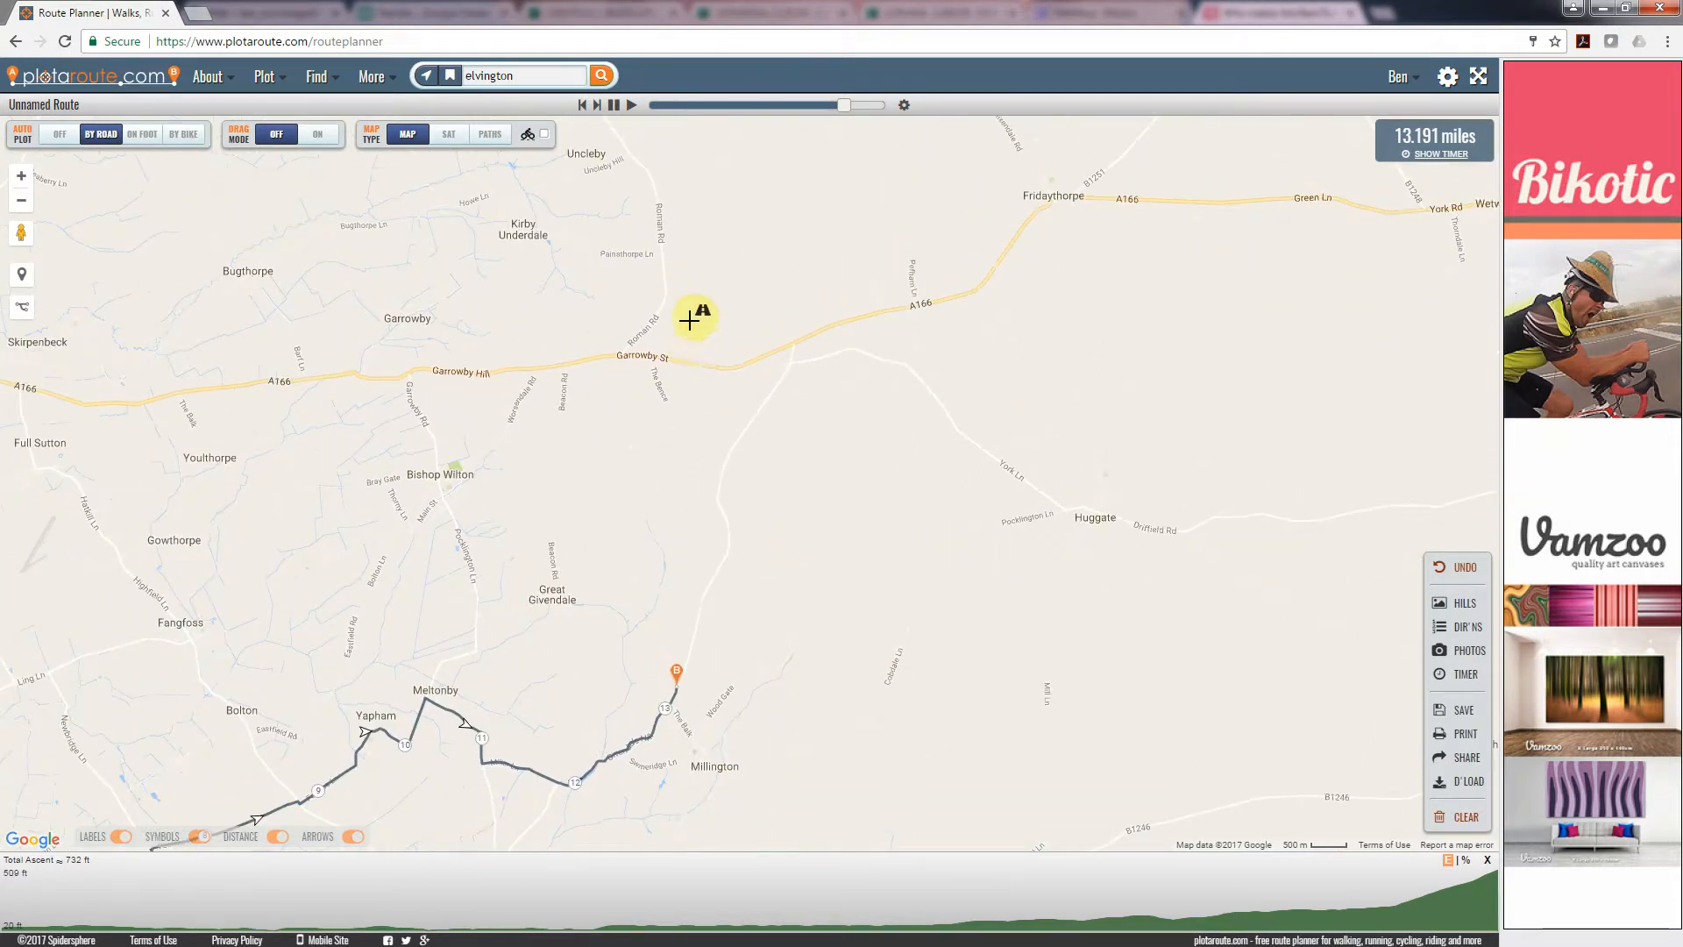
{"action": "left_click", "coordinate": [640, 482]}
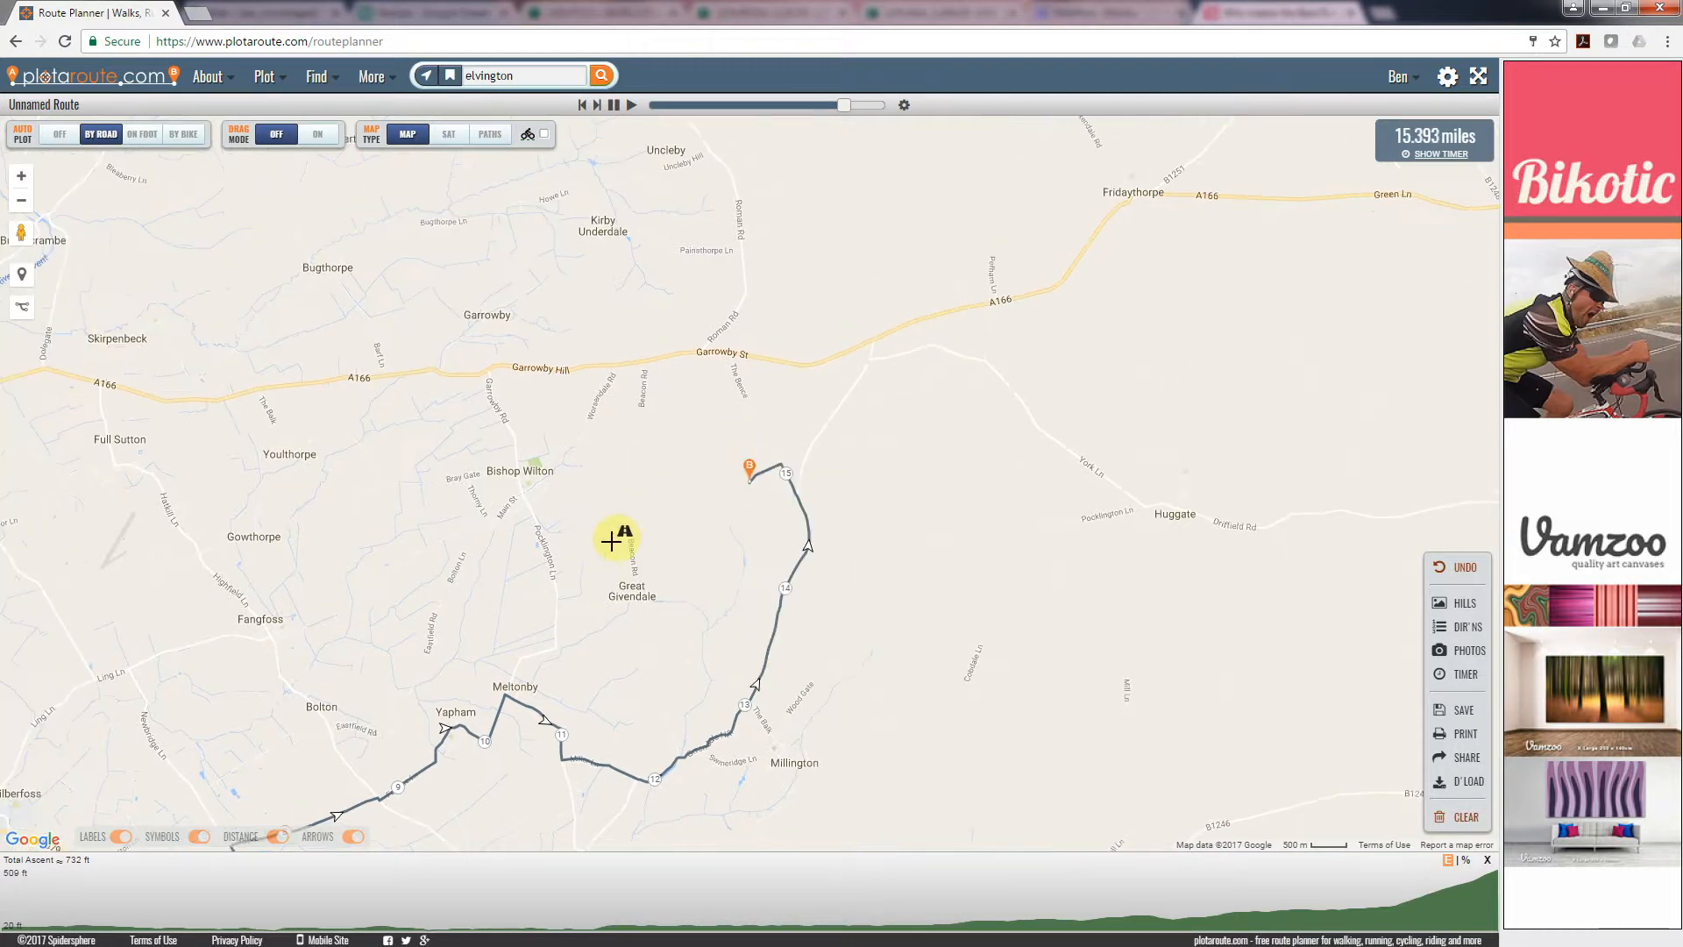
{"action": "left_click", "coordinate": [1462, 567]}
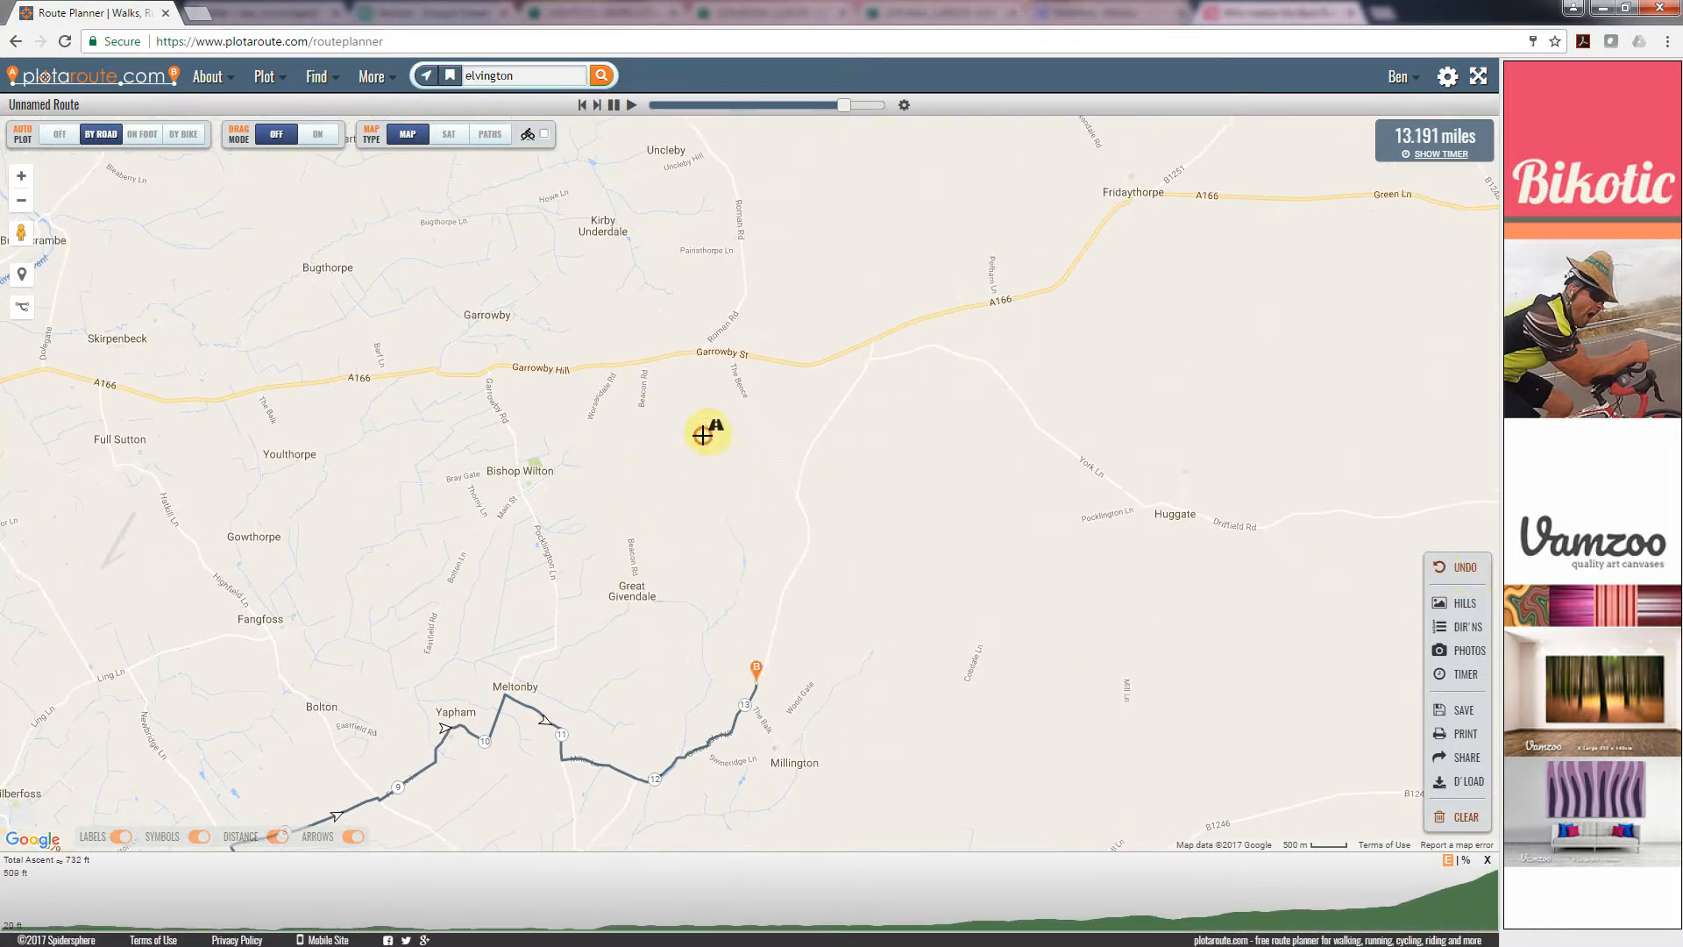
Inspect The Bence south of Garrowby Street in Street View, looking around the lane, and return to the map.
{"action": "left_click_drag", "start_coordinate": [702, 435], "coordinate": [700, 456]}
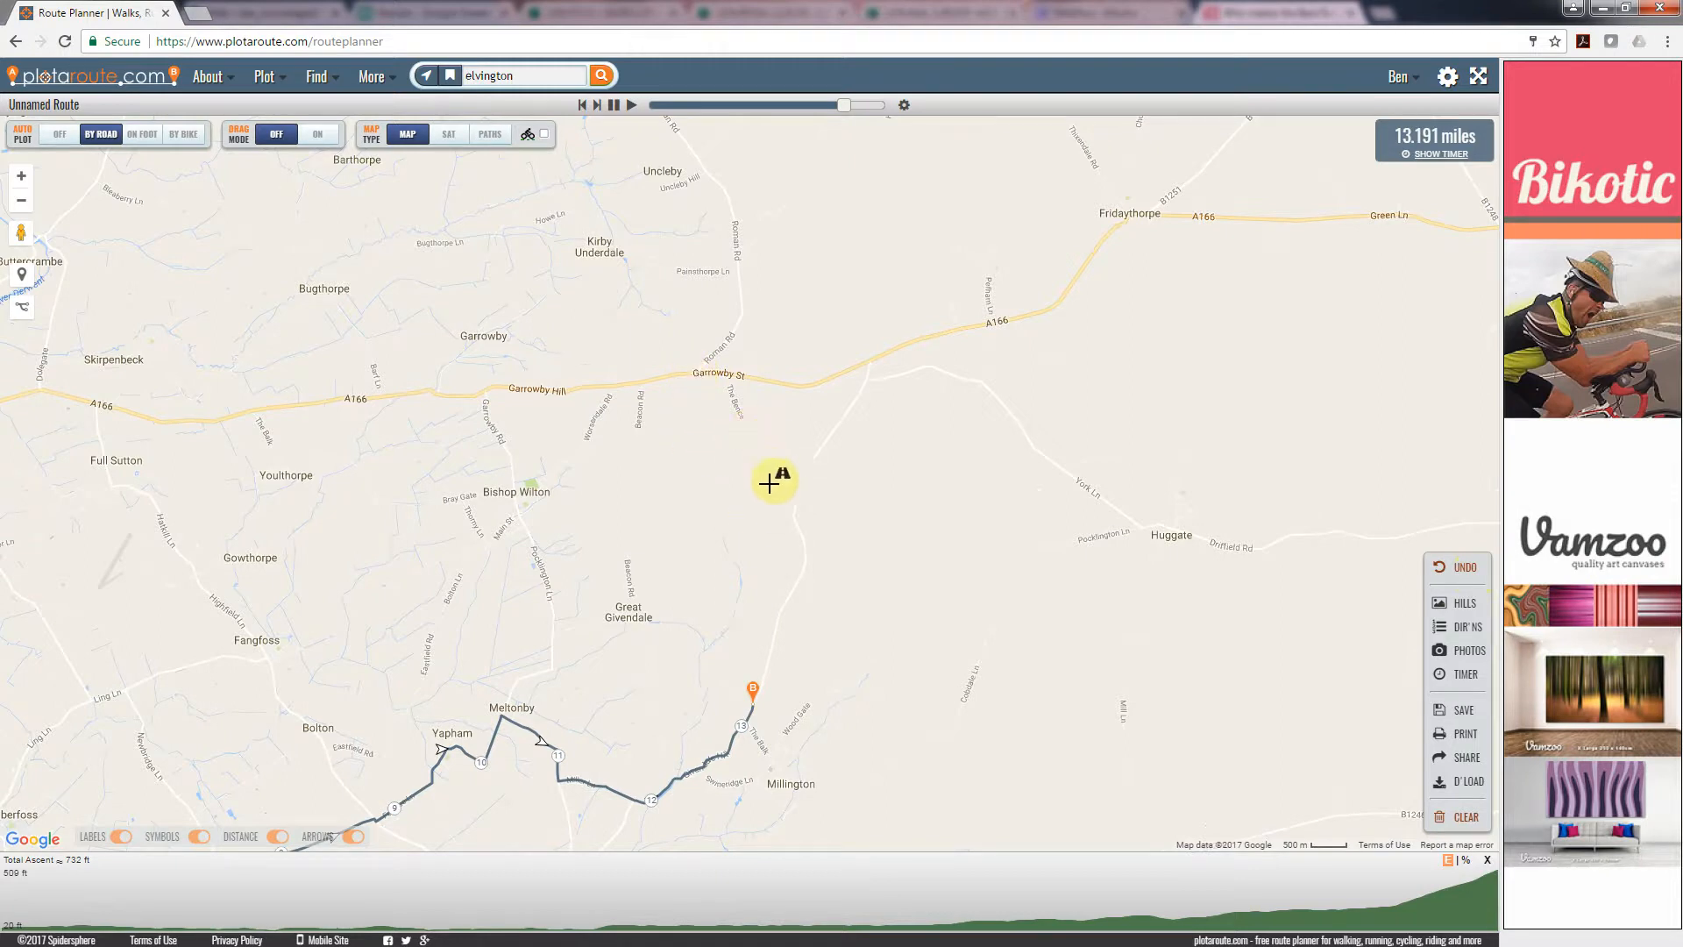
{"action": "scroll", "coordinate": [754, 442], "scroll_direction": "up", "scroll_amount": 2}
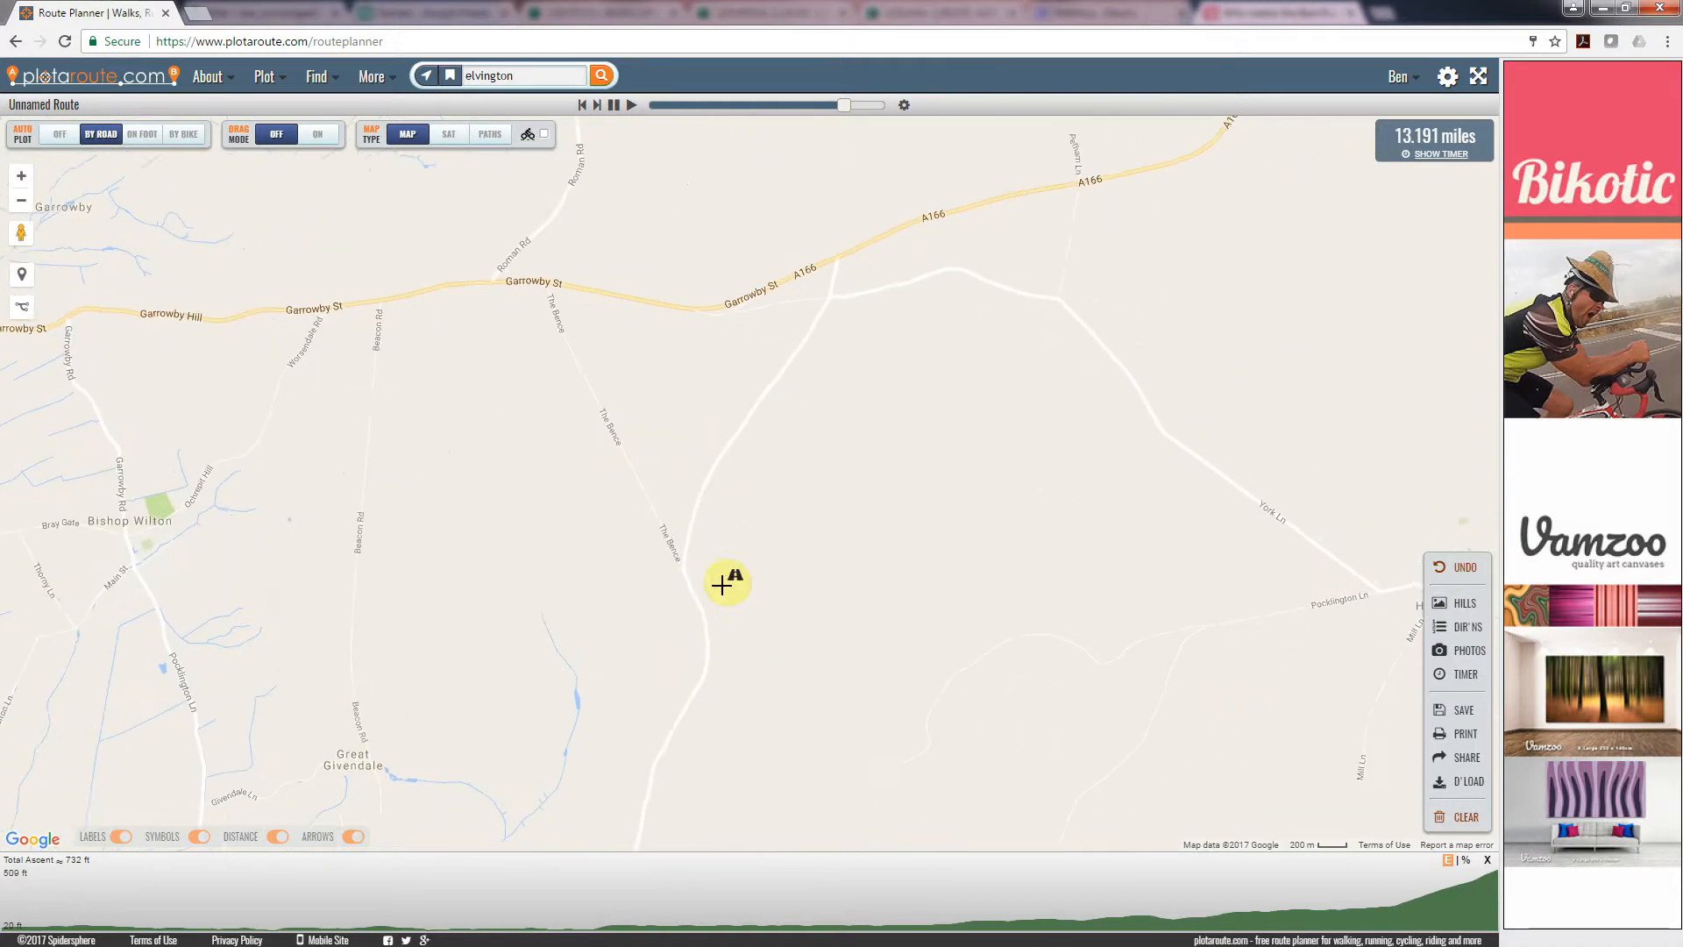
{"action": "left_click_drag", "start_coordinate": [18, 232], "coordinate": [558, 415]}
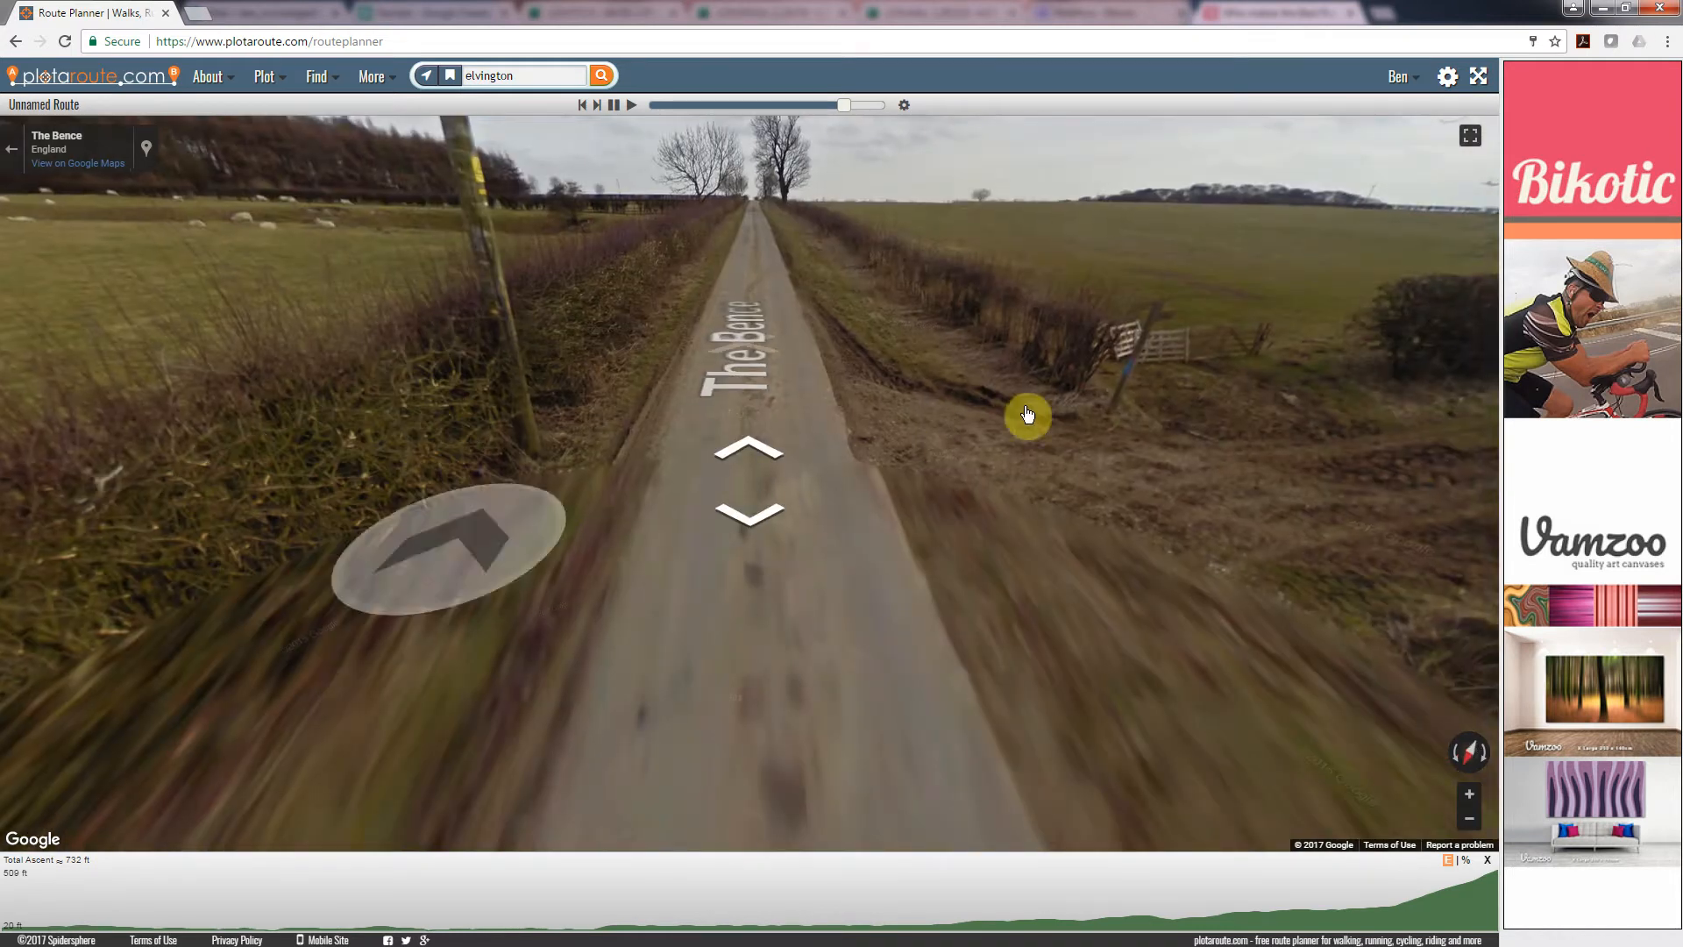
{"action": "left_click_drag", "start_coordinate": [1121, 389], "coordinate": [576, 354]}
{"action": "left_click_drag", "start_coordinate": [1105, 339], "coordinate": [493, 386]}
{"action": "left_click_drag", "start_coordinate": [901, 344], "coordinate": [657, 382]}
{"action": "left_click", "coordinate": [12, 149]}
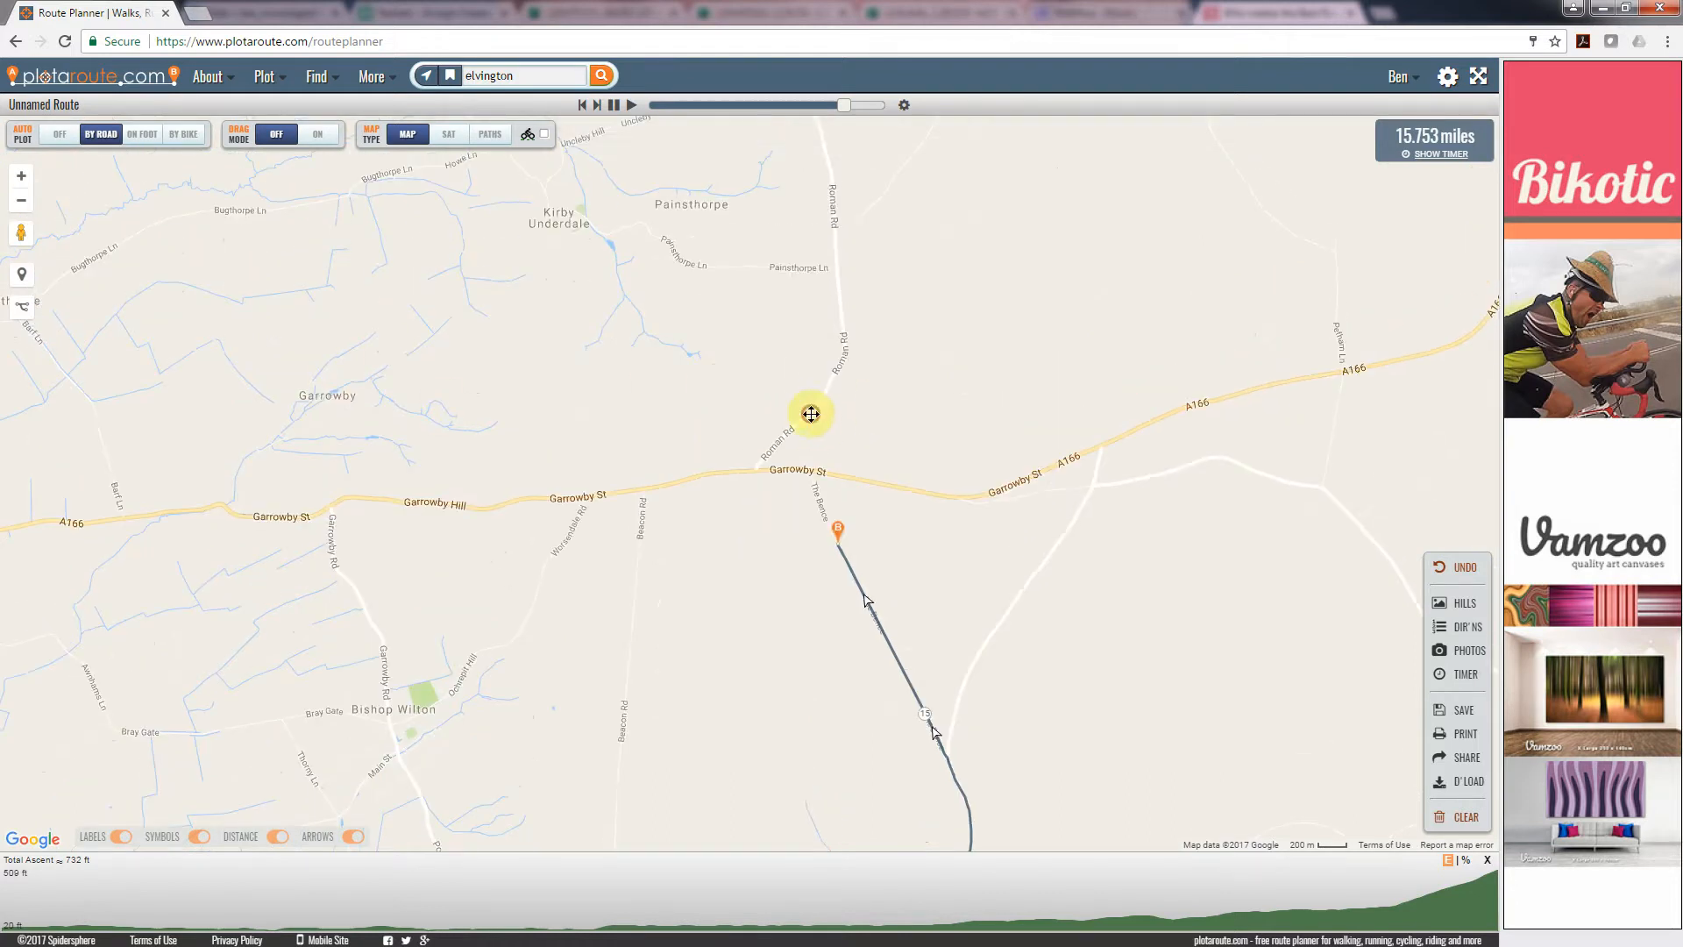
Extend the route from The Bence across the A166 onto Roman Road, and check the climb on the elevation profile.
{"action": "left_click", "coordinate": [809, 412]}
{"action": "scroll", "coordinate": [630, 742], "scroll_direction": "down", "scroll_amount": 1}
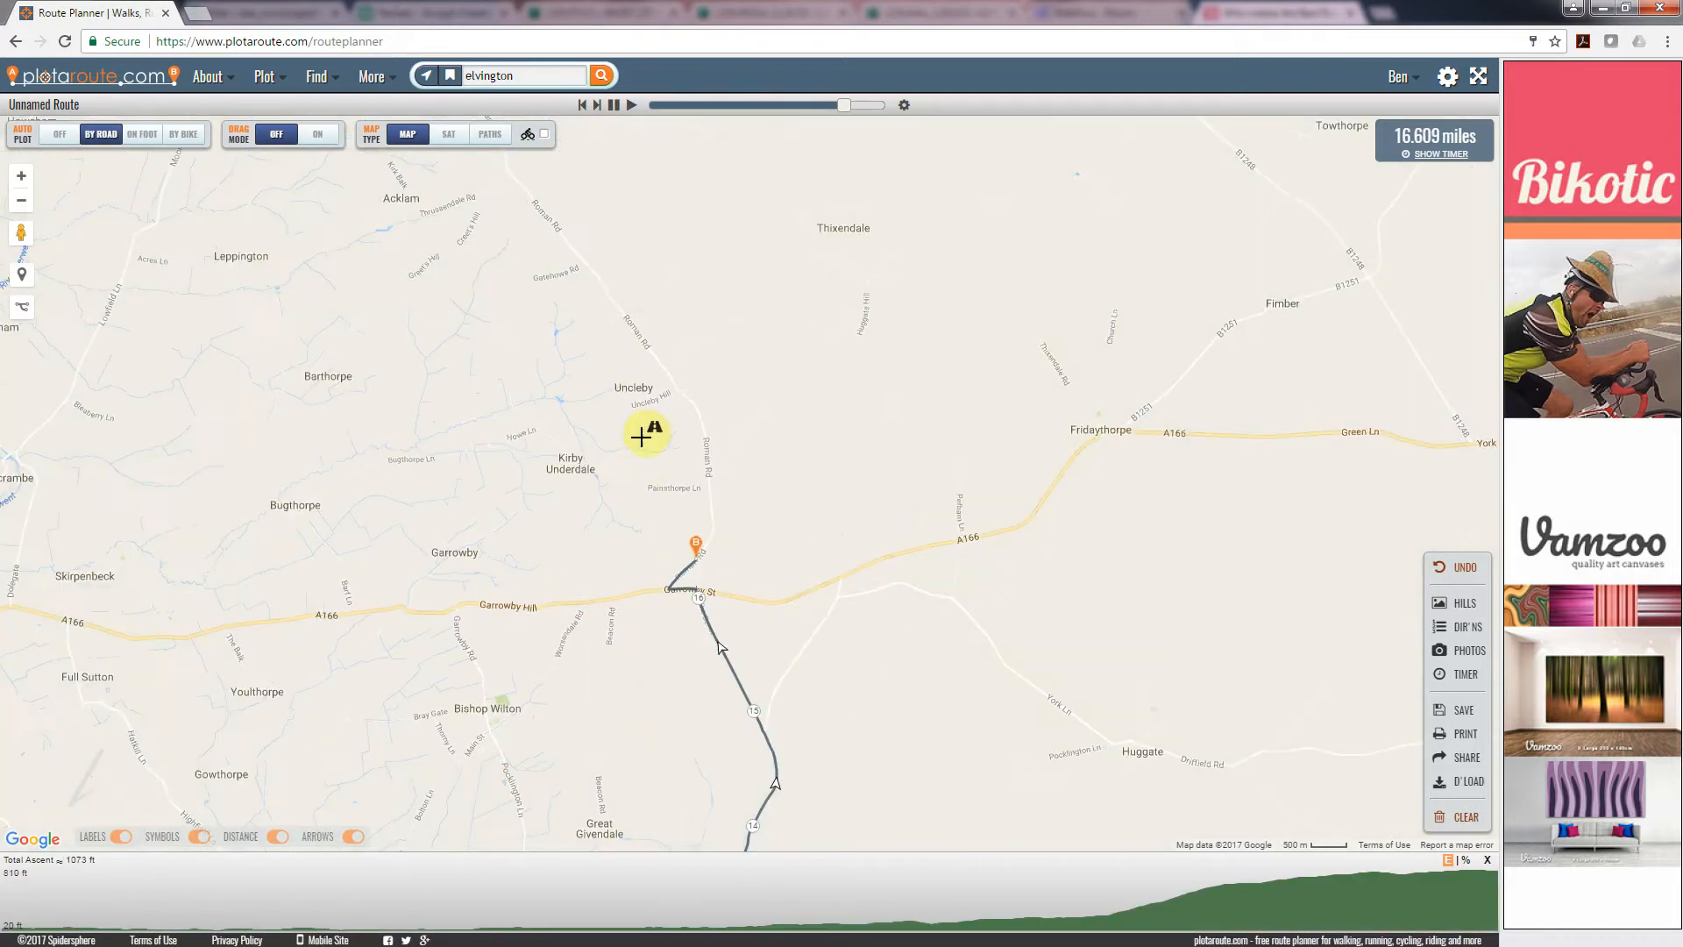
{"action": "left_click_drag", "start_coordinate": [630, 742], "coordinate": [648, 429]}
{"action": "mouse_move", "coordinate": [1157, 892]}
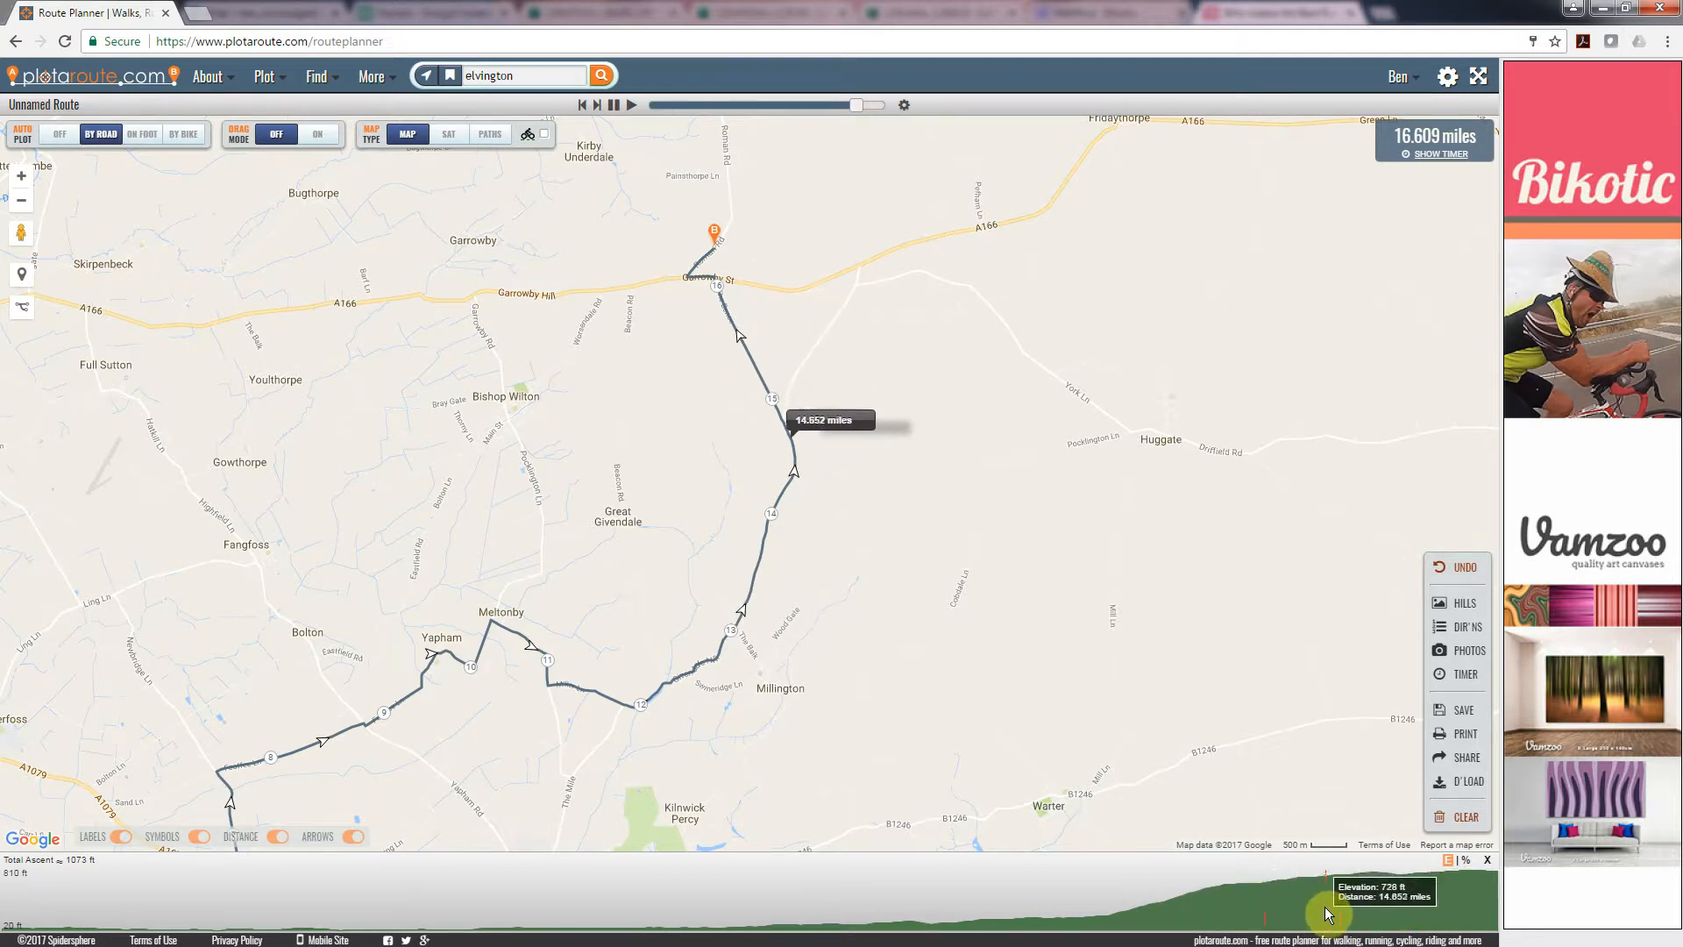
Examine the map from the route's end on Roman Road across the Wolds towards Malton and the coast for ways to continue.
{"action": "left_click_drag", "start_coordinate": [824, 243], "coordinate": [559, 521]}
{"action": "scroll", "coordinate": [854, 441], "scroll_direction": "down", "scroll_amount": 1}
{"action": "scroll", "coordinate": [853, 441], "scroll_direction": "down", "scroll_amount": 1}
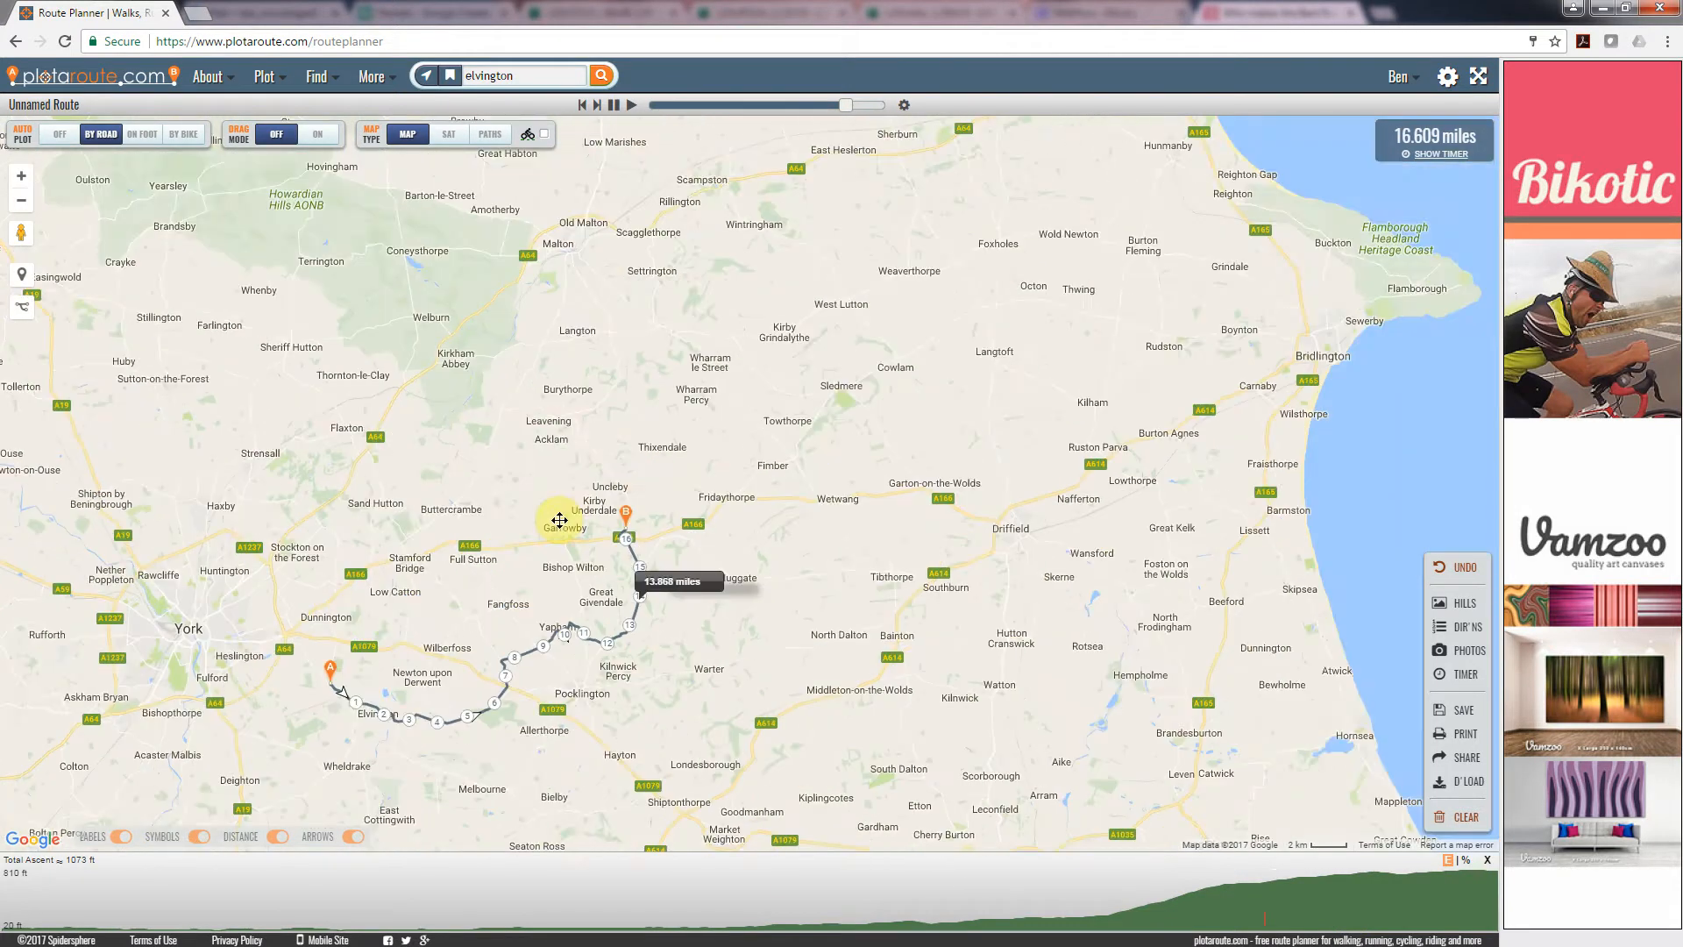
{"action": "left_click", "coordinate": [1457, 566]}
{"action": "left_click_drag", "start_coordinate": [766, 435], "coordinate": [595, 527]}
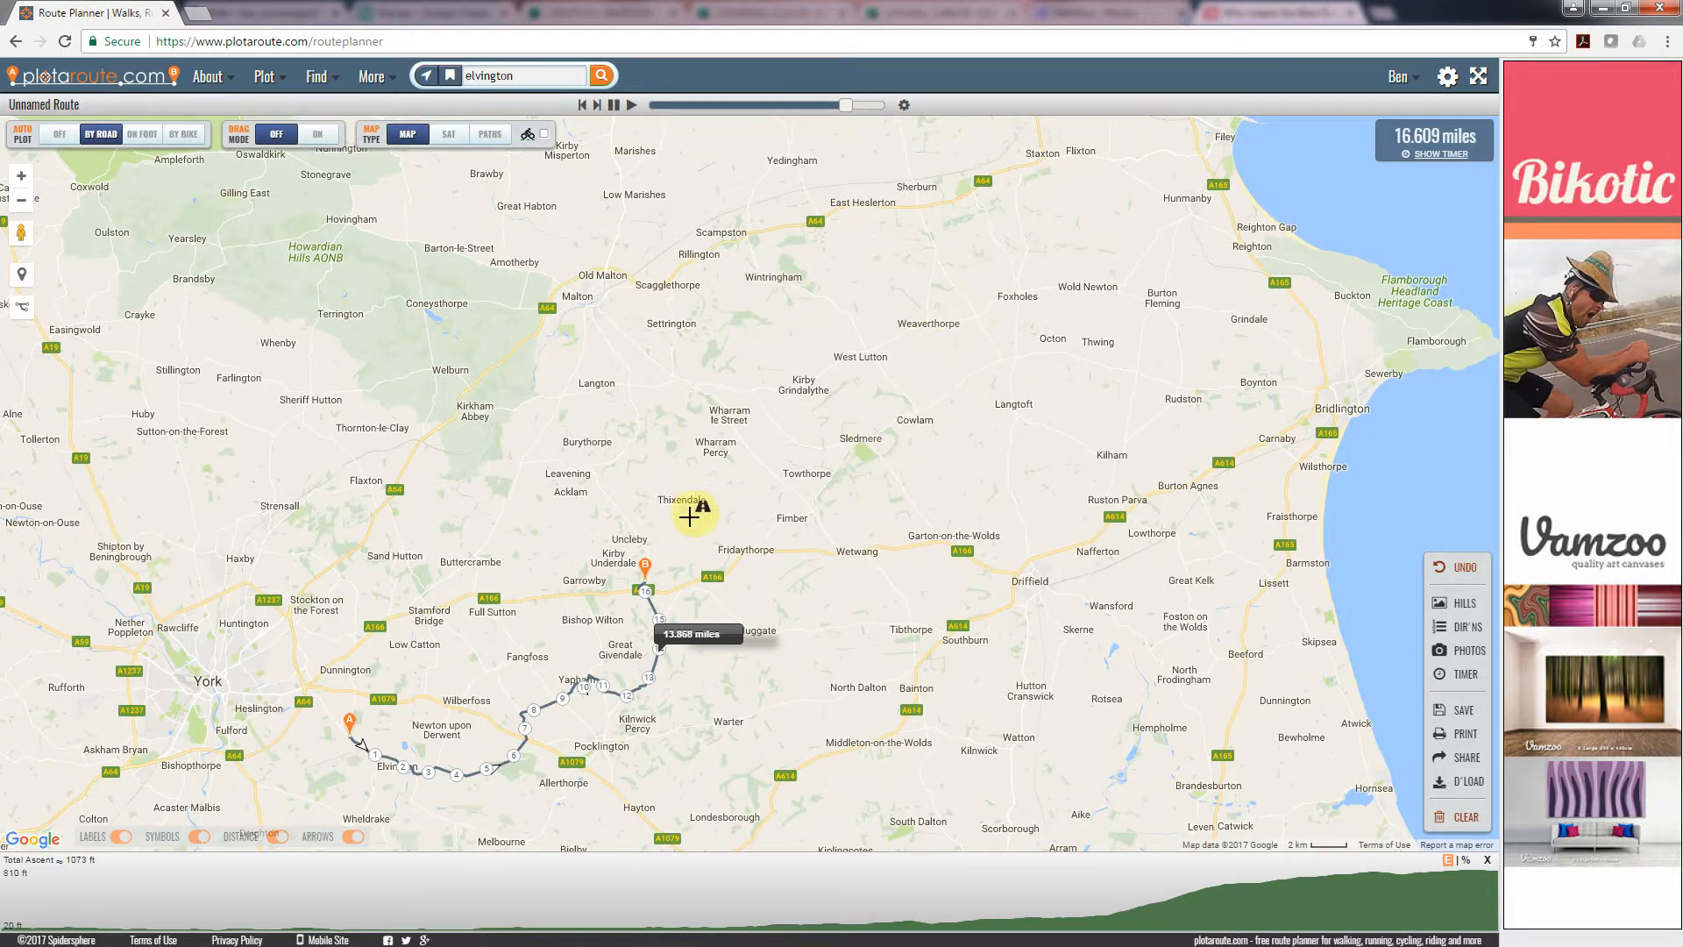
{"action": "scroll", "coordinate": [688, 514], "scroll_direction": "up", "scroll_amount": 1}
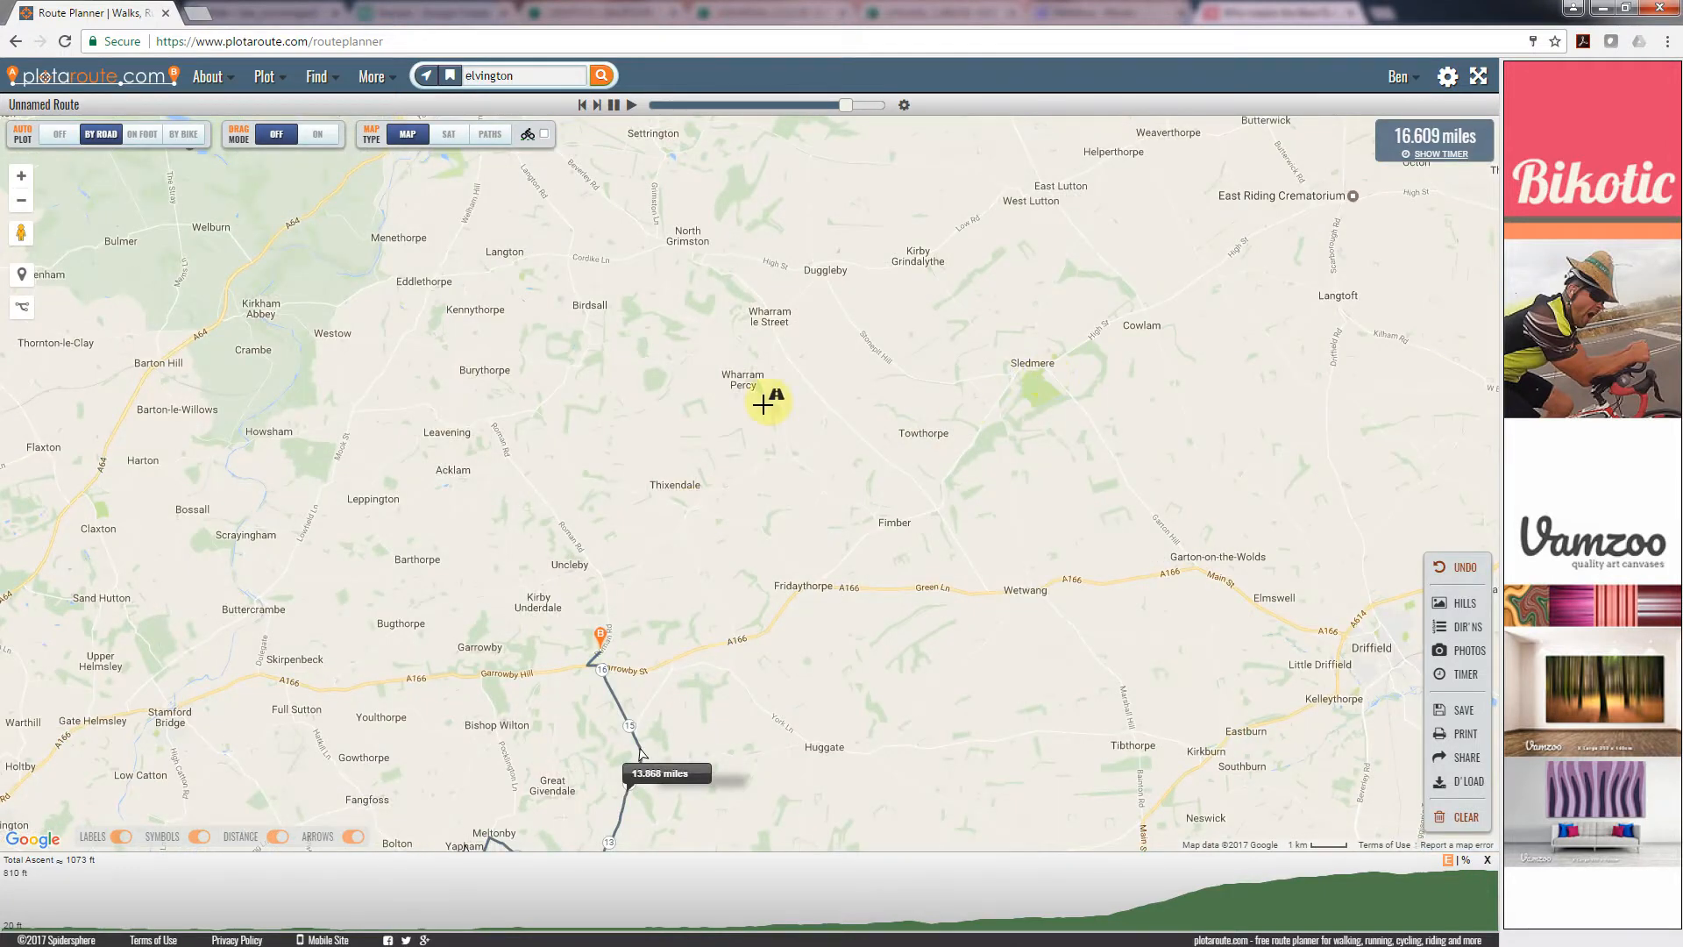
{"action": "left_click_drag", "start_coordinate": [647, 394], "coordinate": [662, 561]}
{"action": "left_click_drag", "start_coordinate": [646, 643], "coordinate": [684, 602]}
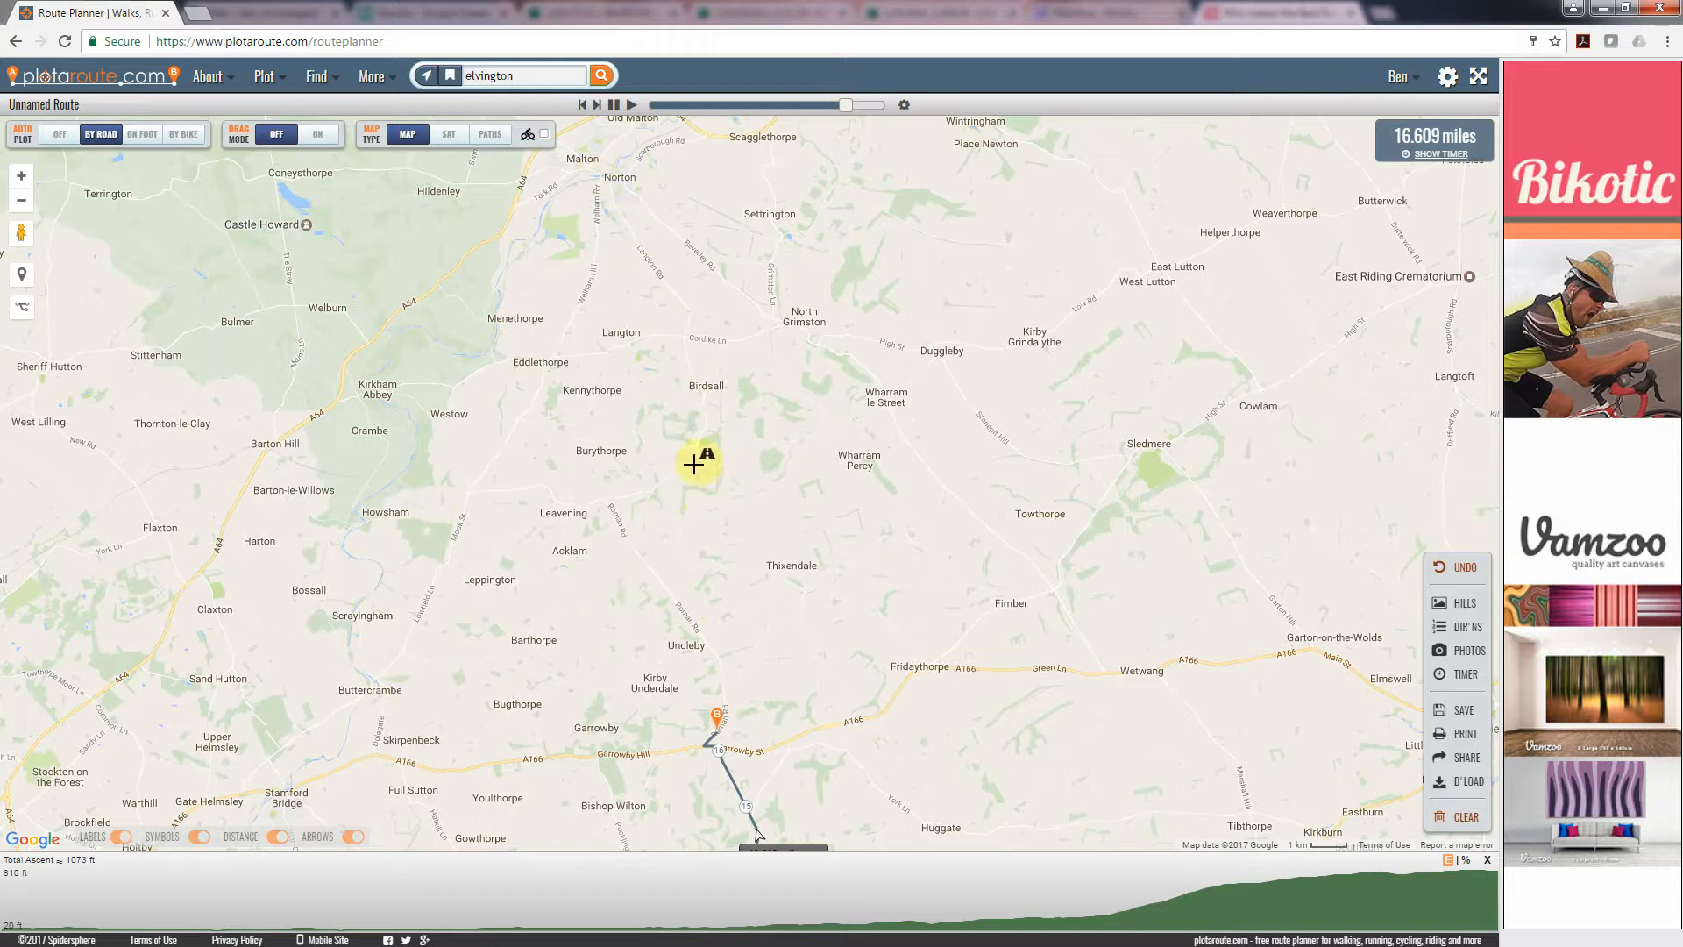
Extend the route north by road along Roman Road past Uncleby to east of Acklam.
{"action": "scroll", "coordinate": [667, 579], "scroll_direction": "up", "scroll_amount": 1}
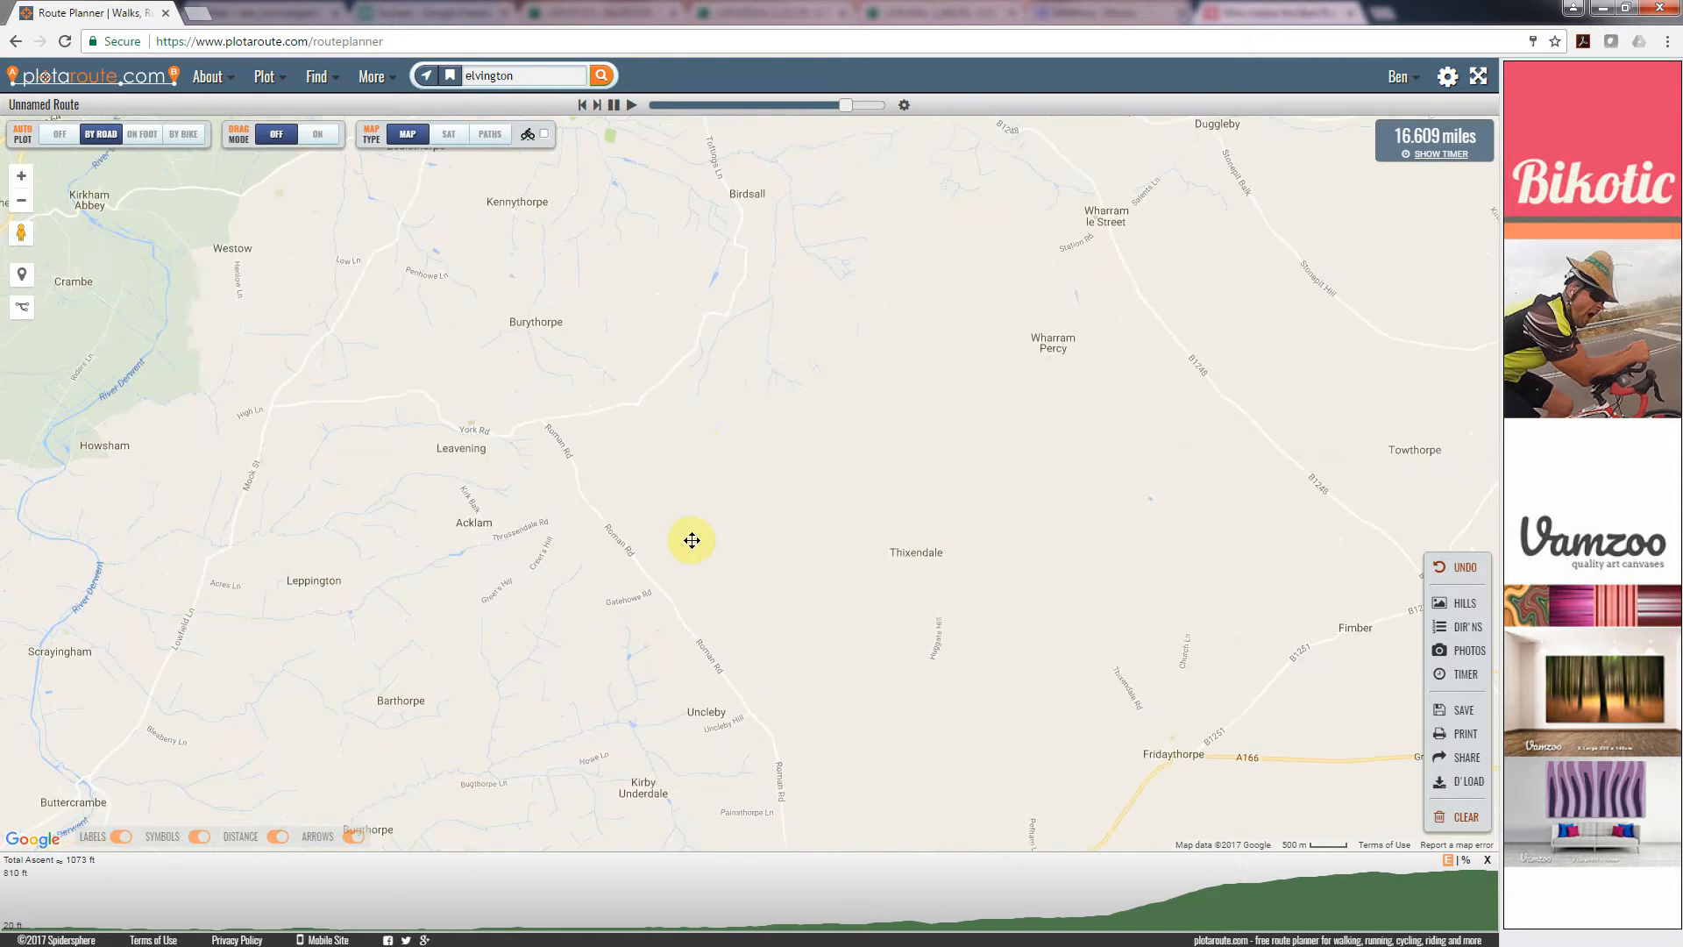
{"action": "left_click_drag", "start_coordinate": [831, 749], "coordinate": [778, 642]}
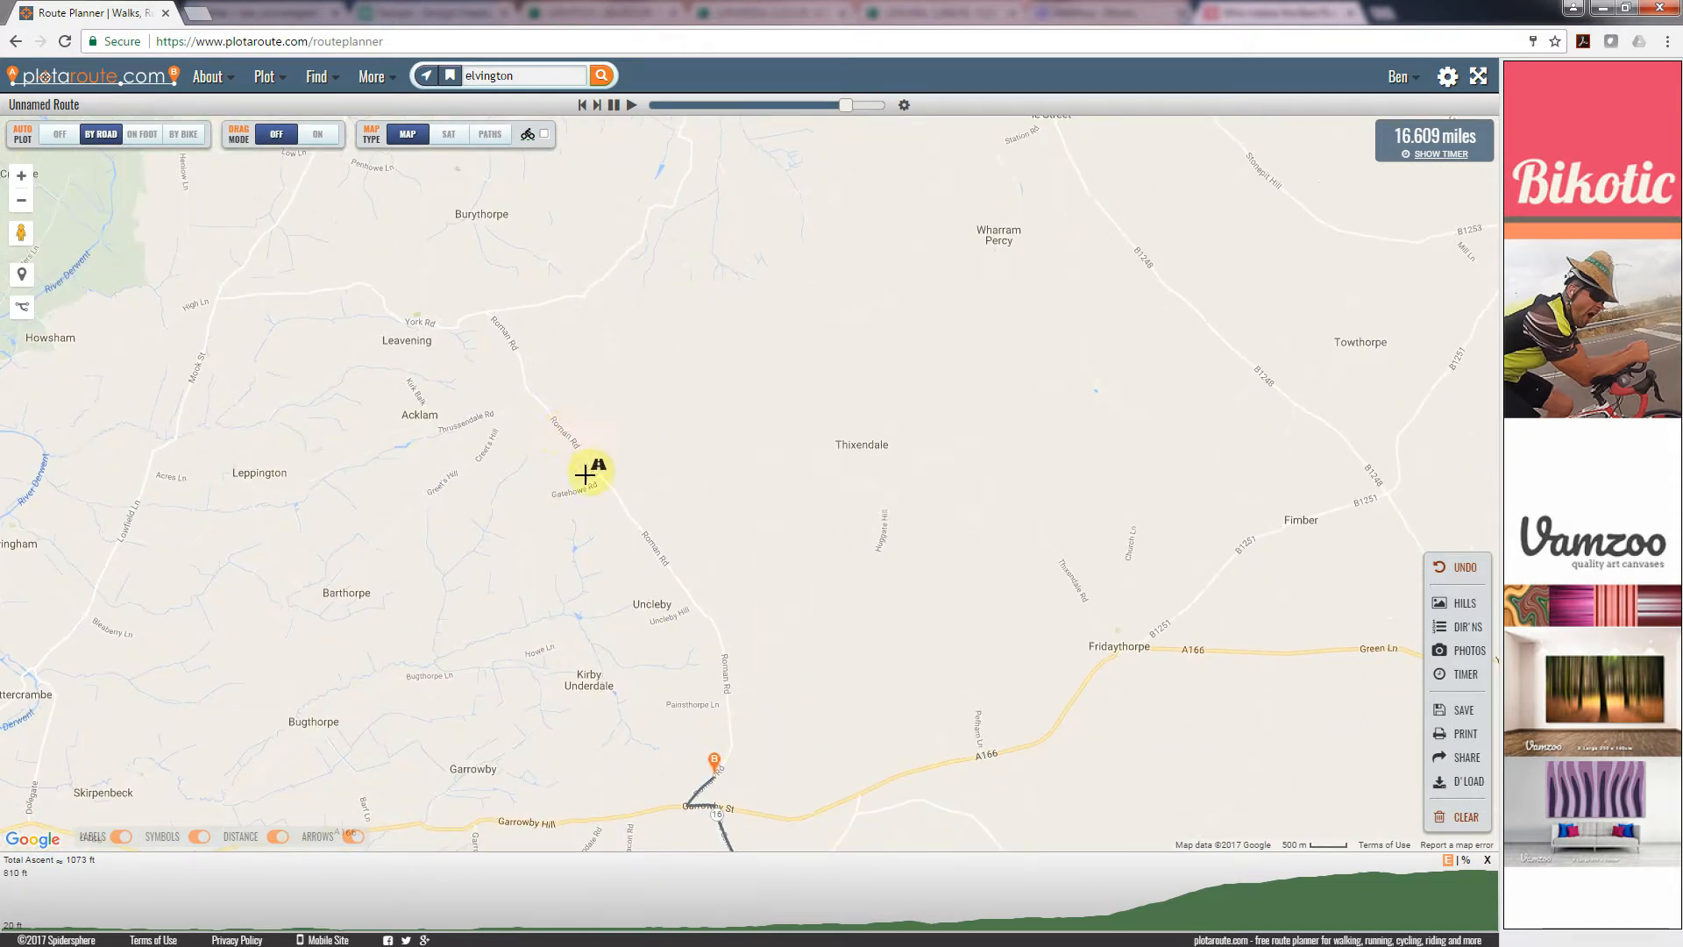
{"action": "mouse_move", "coordinate": [594, 391]}
{"action": "left_mouse_down"}
{"action": "mouse_move", "coordinate": [602, 594]}
{"action": "mouse_move", "coordinate": [558, 426]}
{"action": "mouse_move", "coordinate": [564, 608]}
{"action": "mouse_move", "coordinate": [579, 552]}
{"action": "left_mouse_up"}
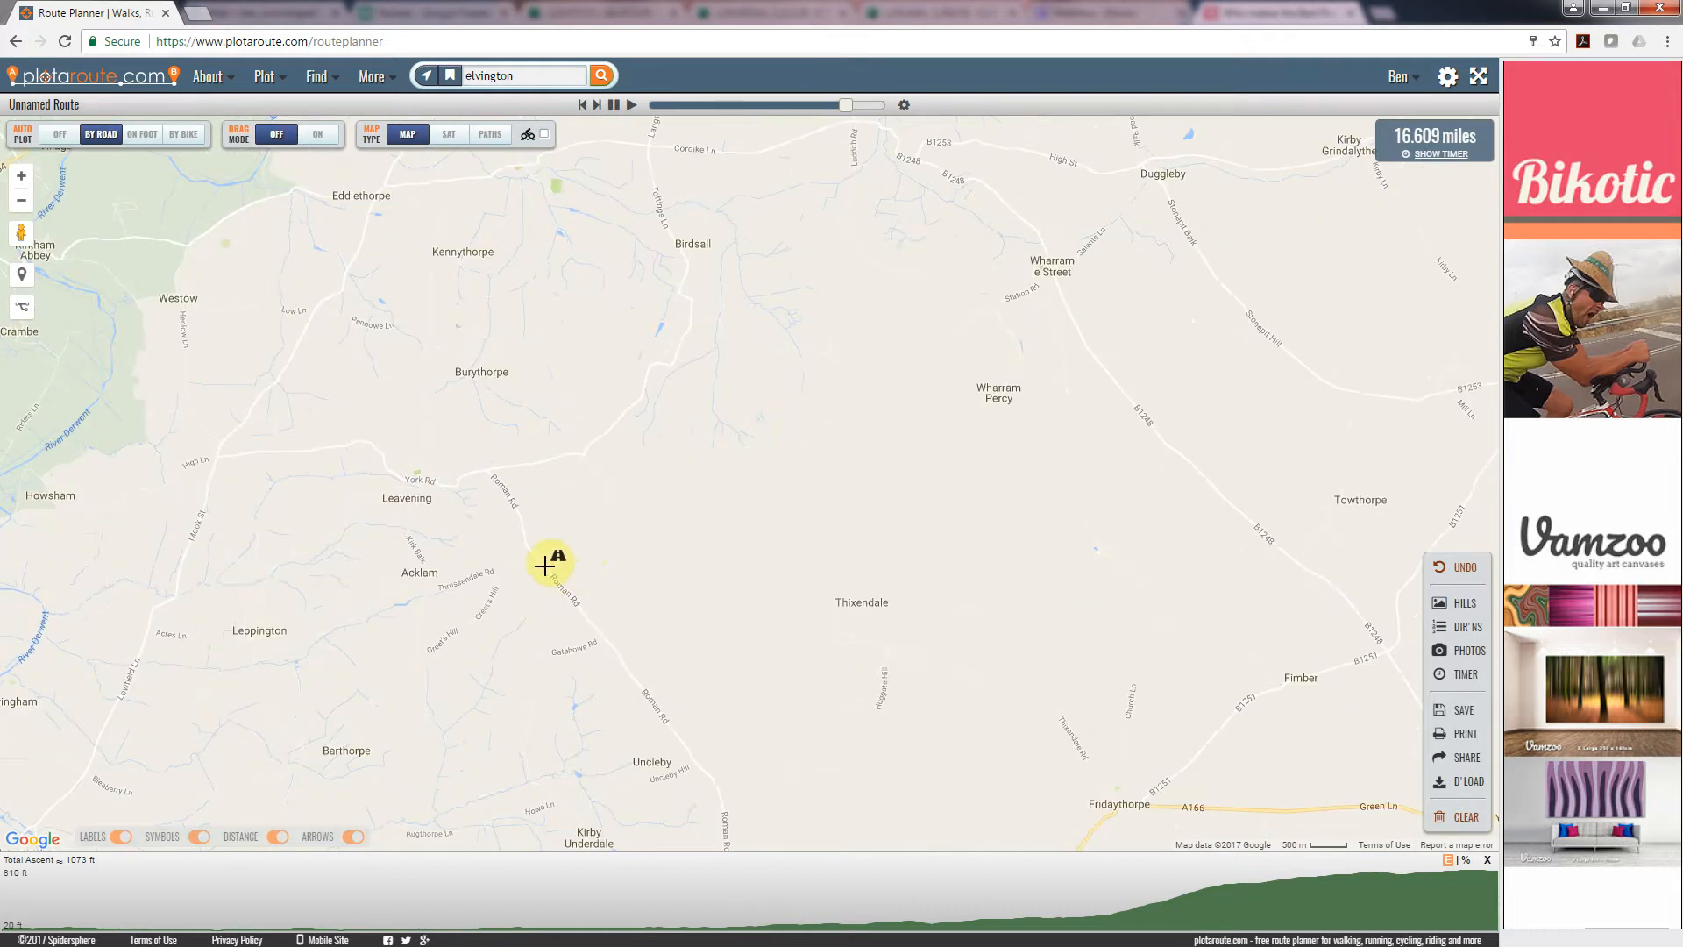
{"action": "left_click", "coordinate": [545, 567]}
Inspect the lane between Roman Road and Aldro in Street View and return to the map.
{"action": "mouse_move", "coordinate": [629, 704]}
{"action": "left_mouse_down"}
{"action": "mouse_move", "coordinate": [455, 665]}
{"action": "mouse_move", "coordinate": [442, 771]}
{"action": "left_mouse_up"}
{"action": "scroll", "coordinate": [543, 509], "scroll_direction": "up", "scroll_amount": 1}
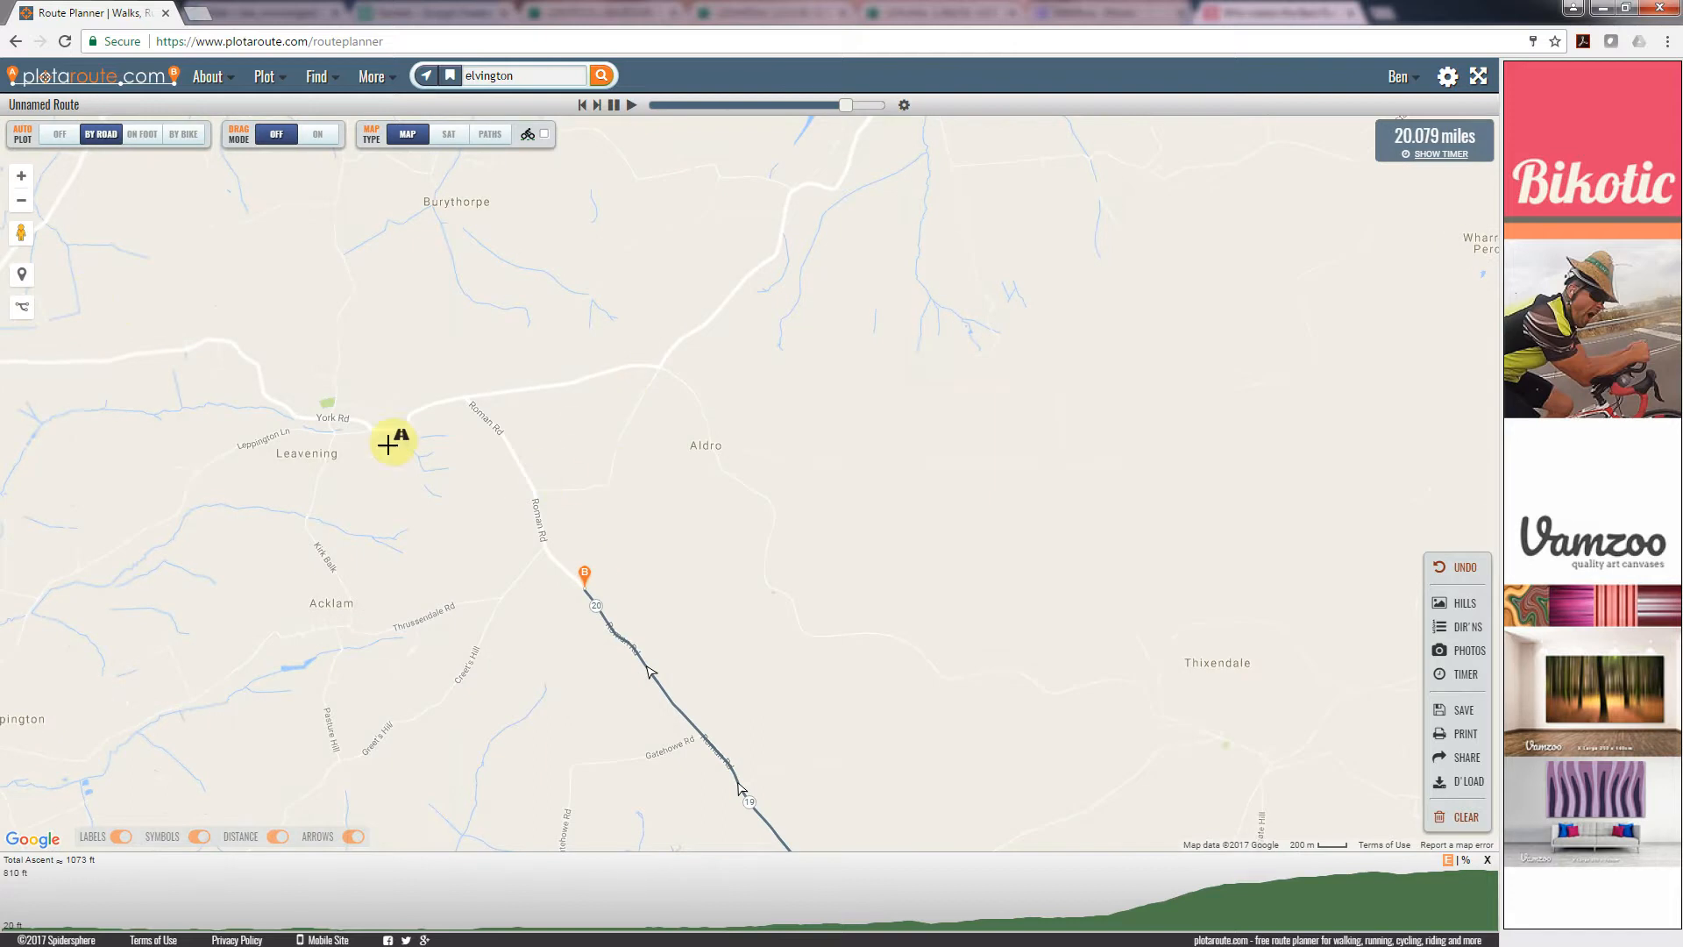
{"action": "left_click_drag", "start_coordinate": [22, 233], "coordinate": [609, 443]}
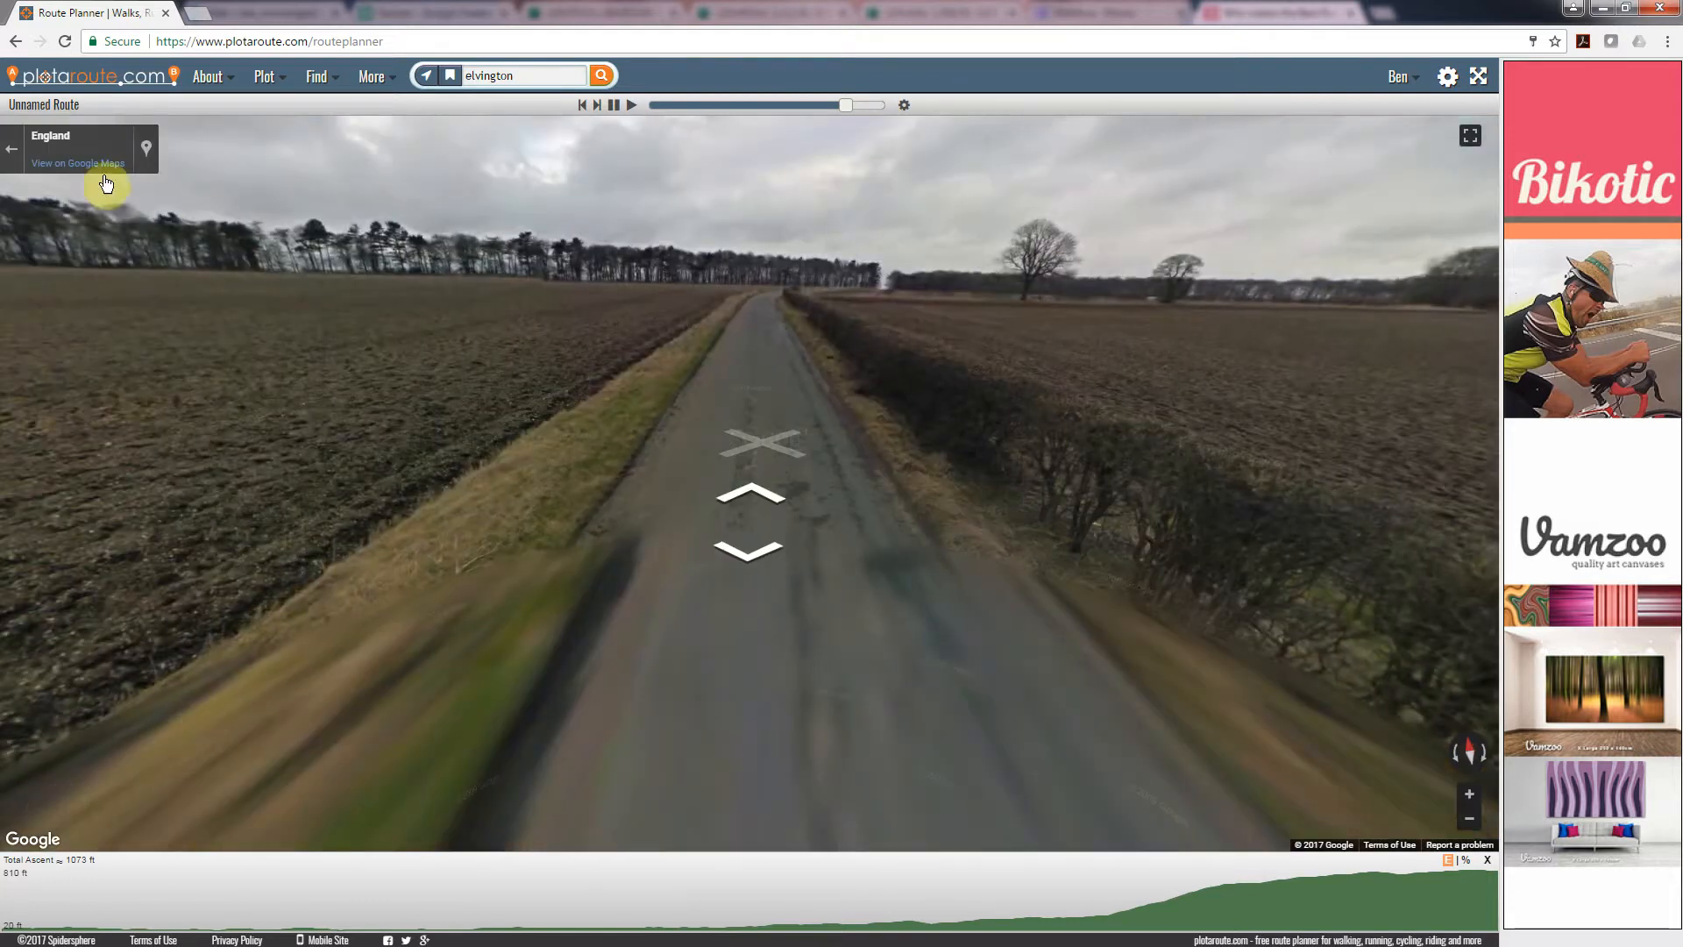
{"action": "left_click", "coordinate": [13, 155]}
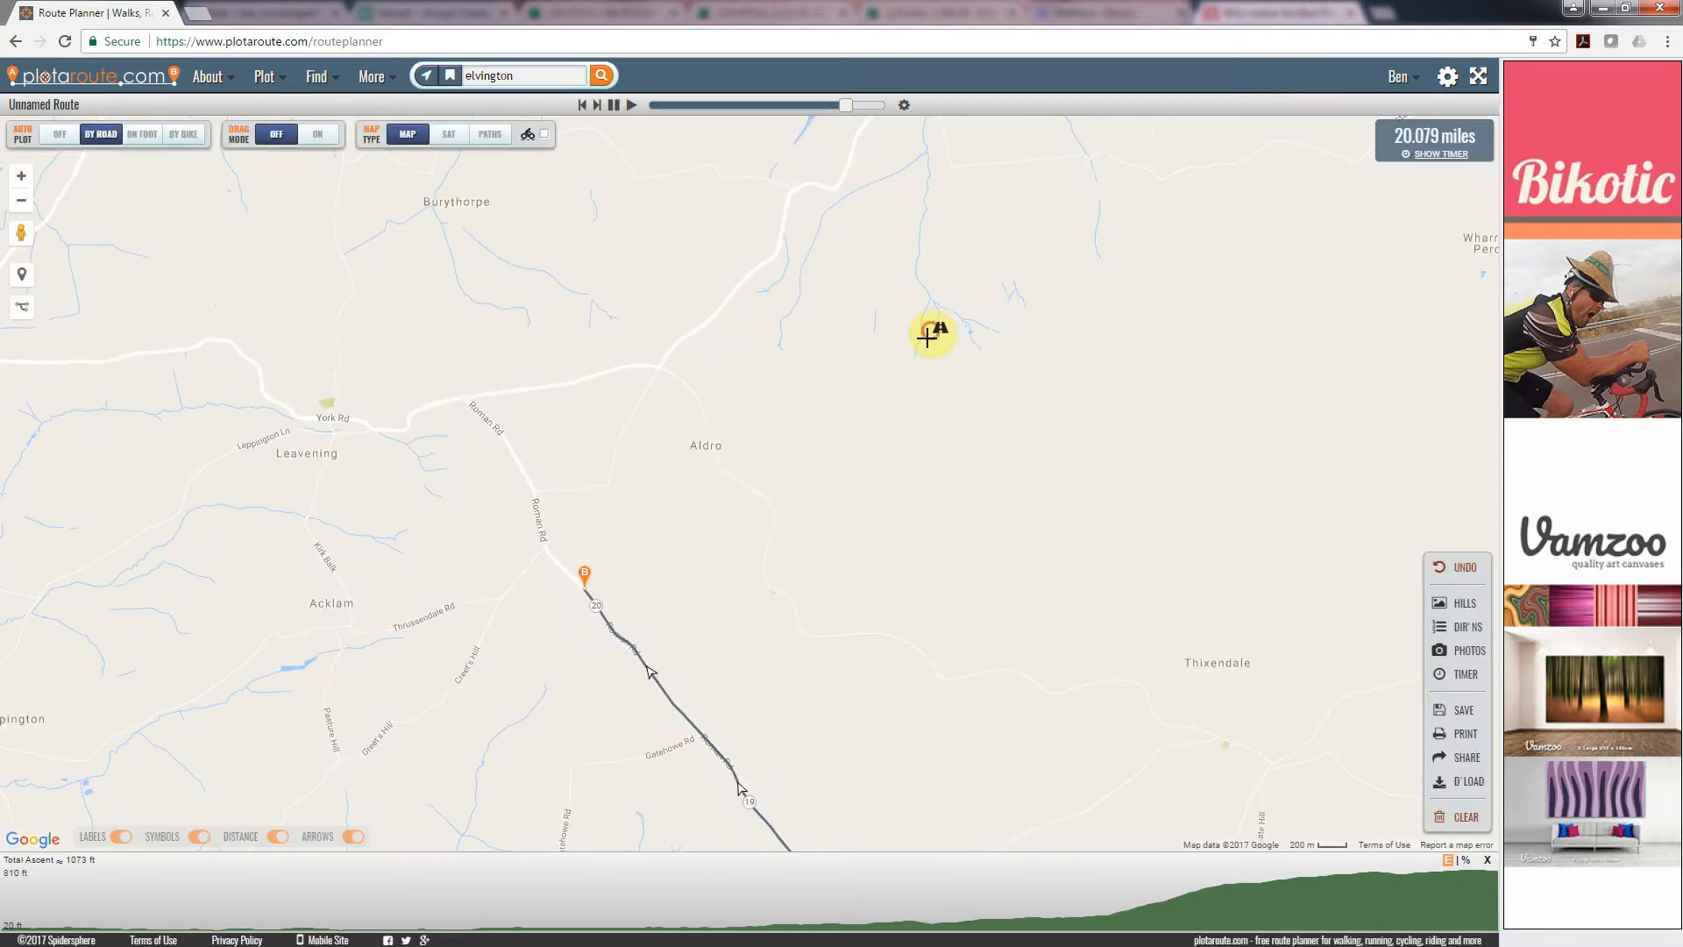
Extend the route by road via the lane west of Aldro to the road just south-west of Birdsall.
{"action": "left_click", "coordinate": [633, 427]}
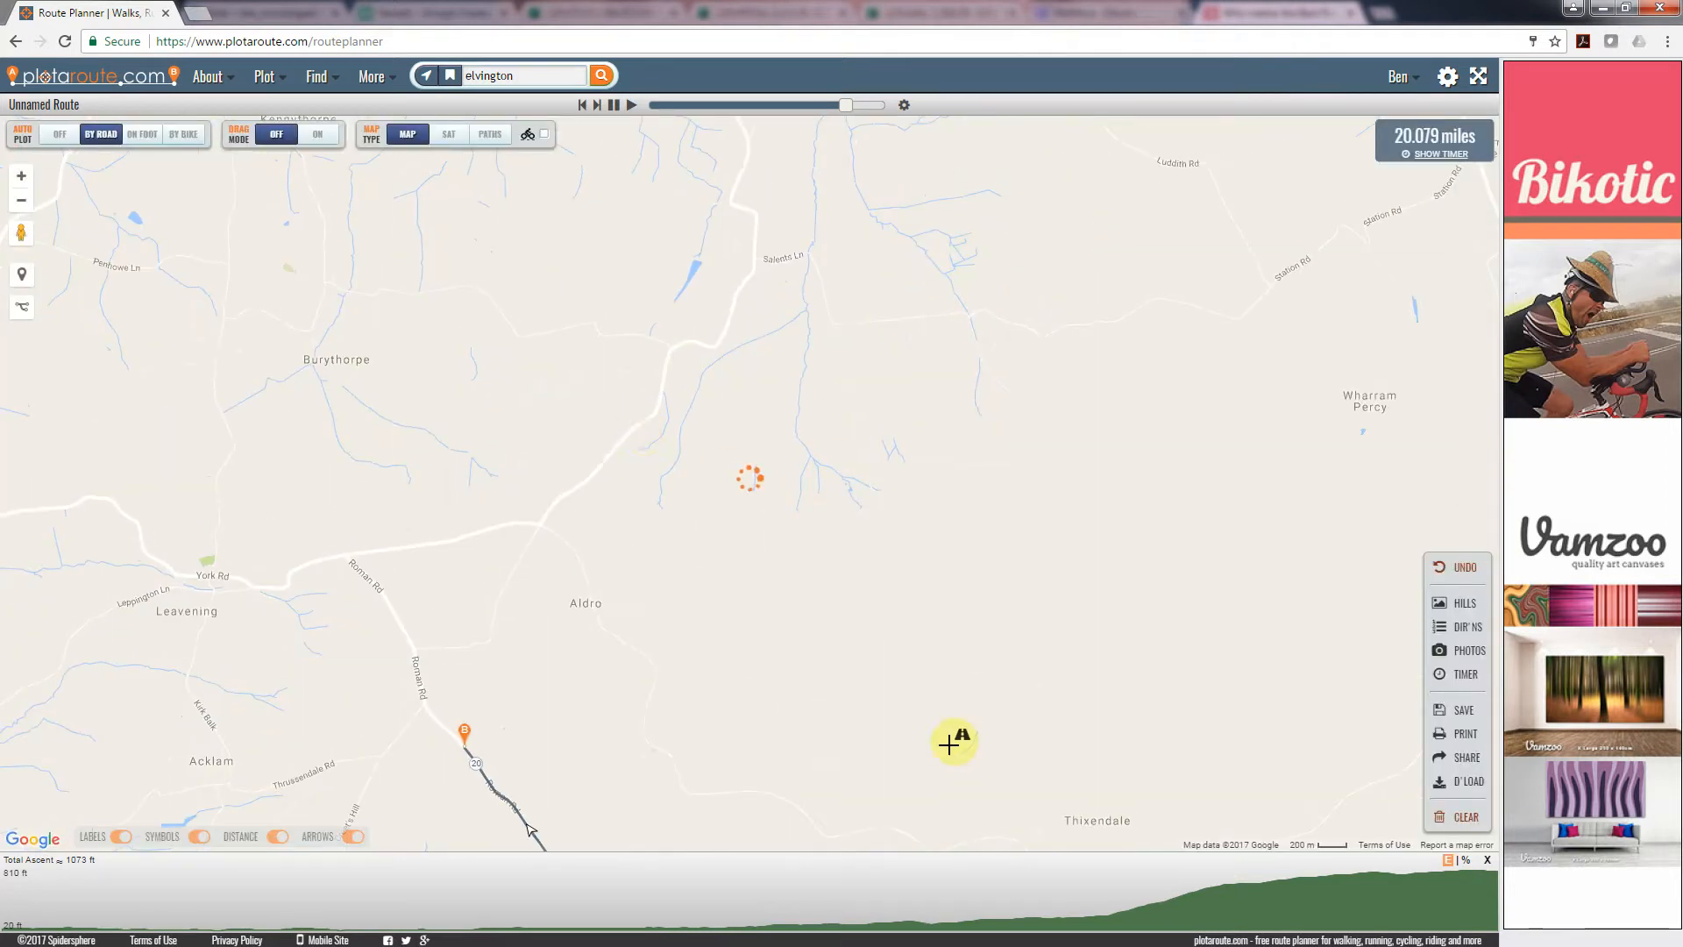
{"action": "scroll", "coordinate": [961, 706], "scroll_direction": "down", "scroll_amount": 1}
{"action": "left_click_drag", "start_coordinate": [1138, 612], "coordinate": [893, 633]}
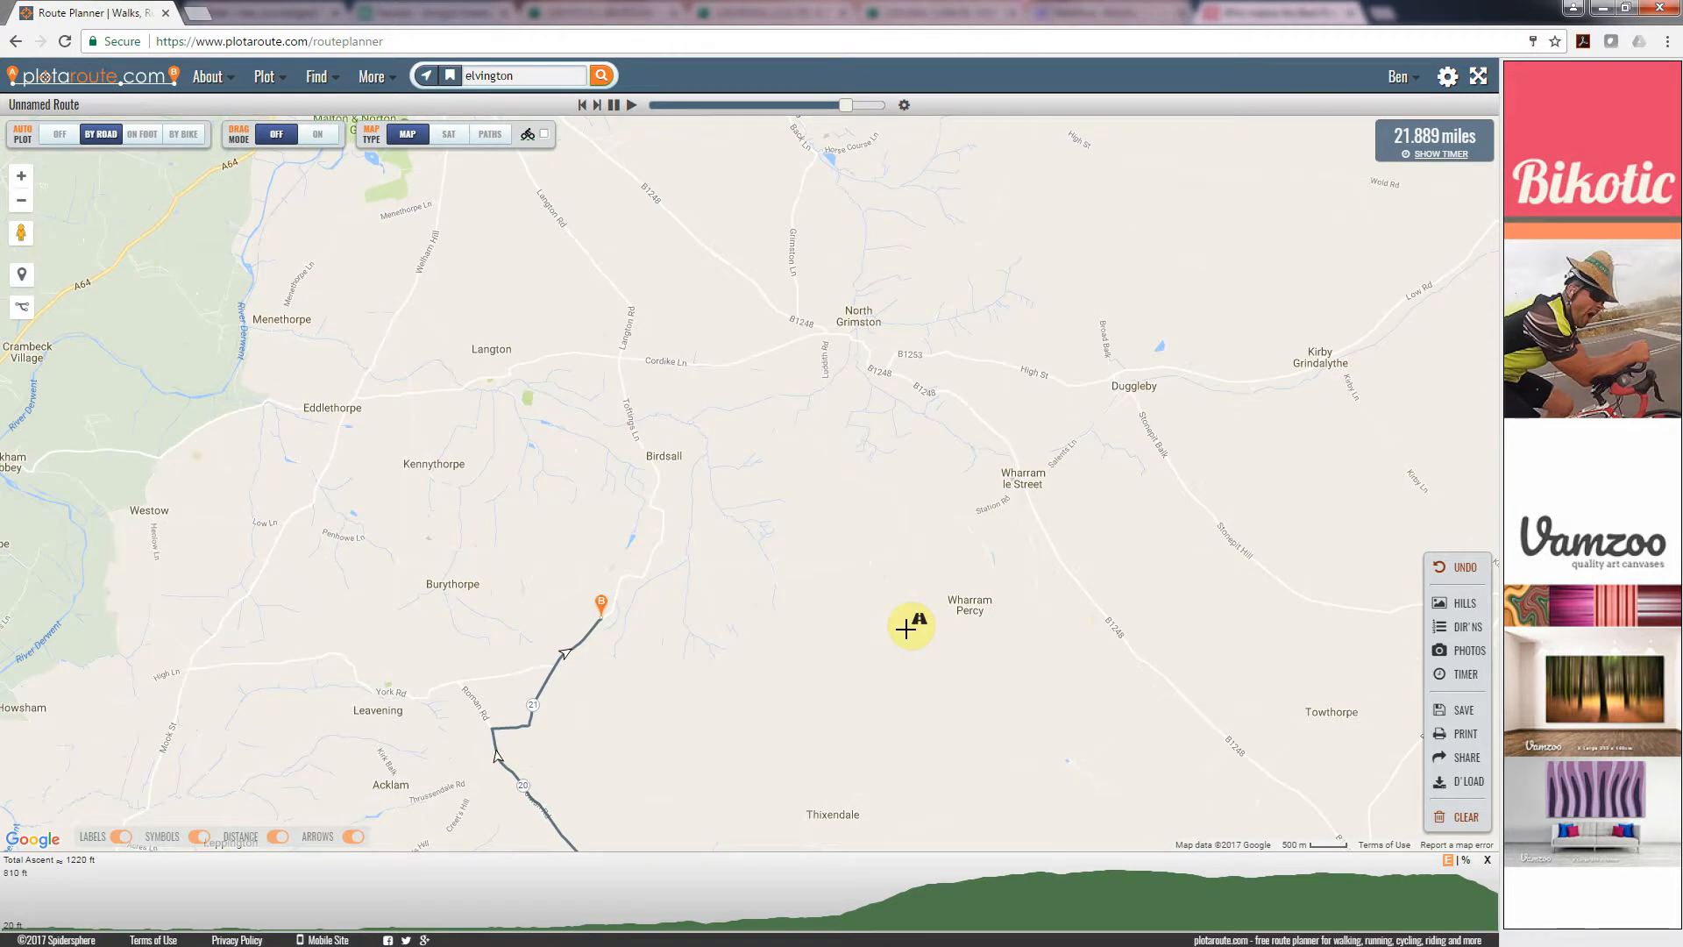
Check the lane from south of Birdsall east towards Wharram Percy using Street View.
{"action": "left_click_drag", "start_coordinate": [1036, 501], "coordinate": [907, 496]}
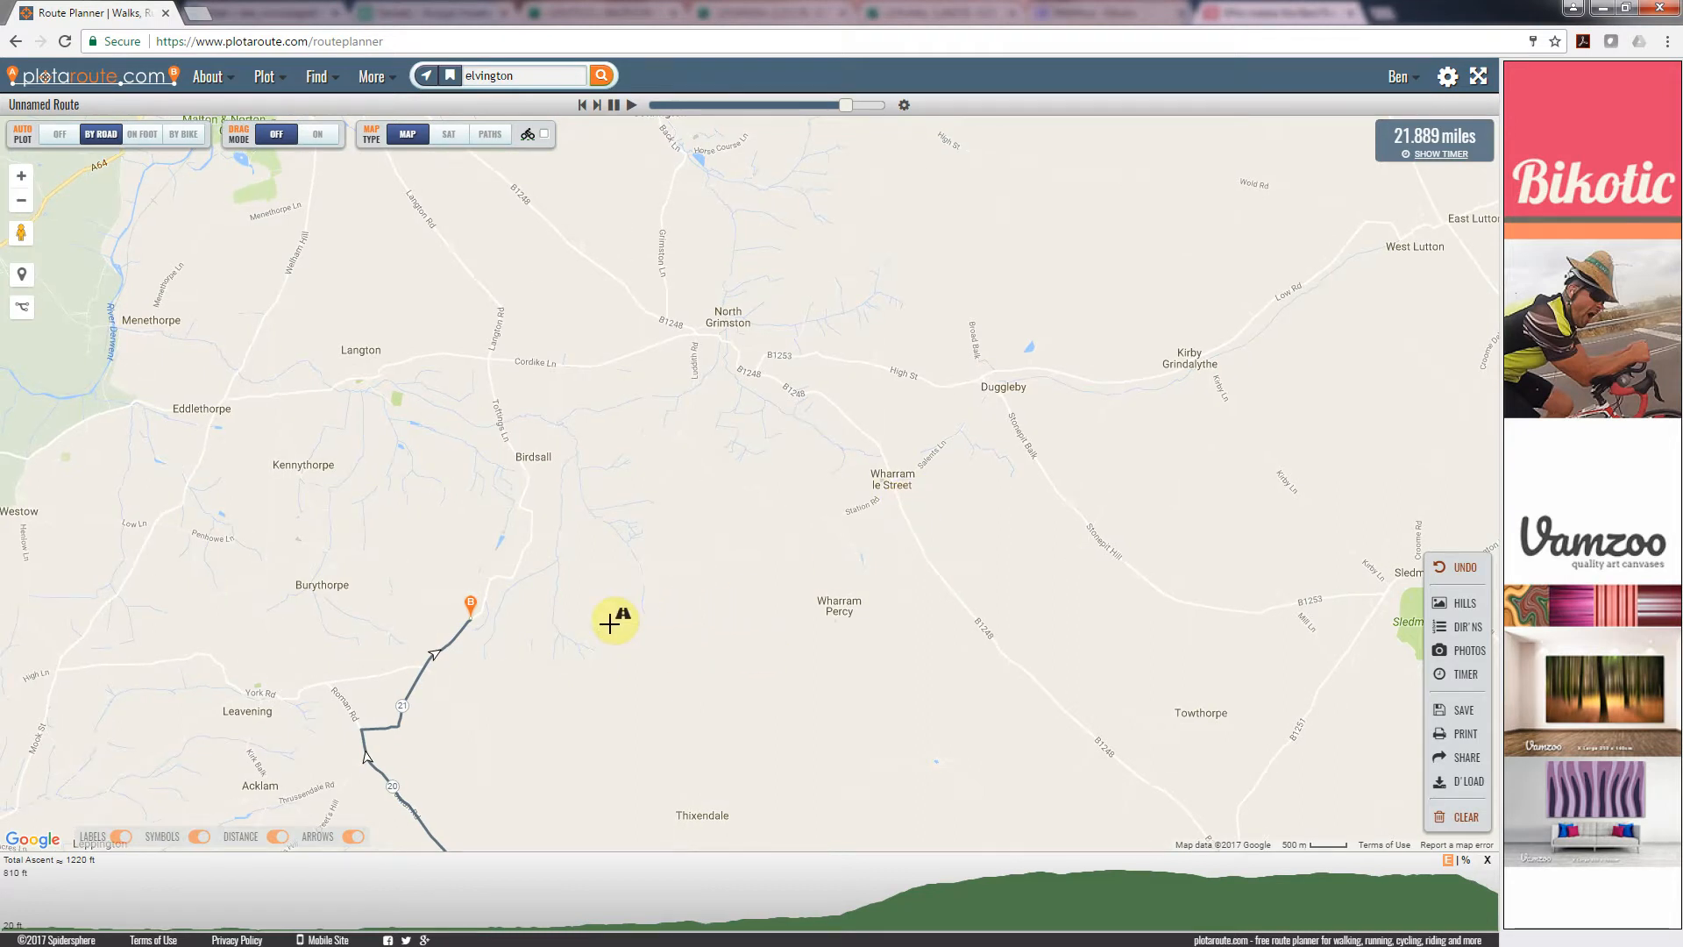
{"action": "left_click_drag", "start_coordinate": [602, 639], "coordinate": [559, 618]}
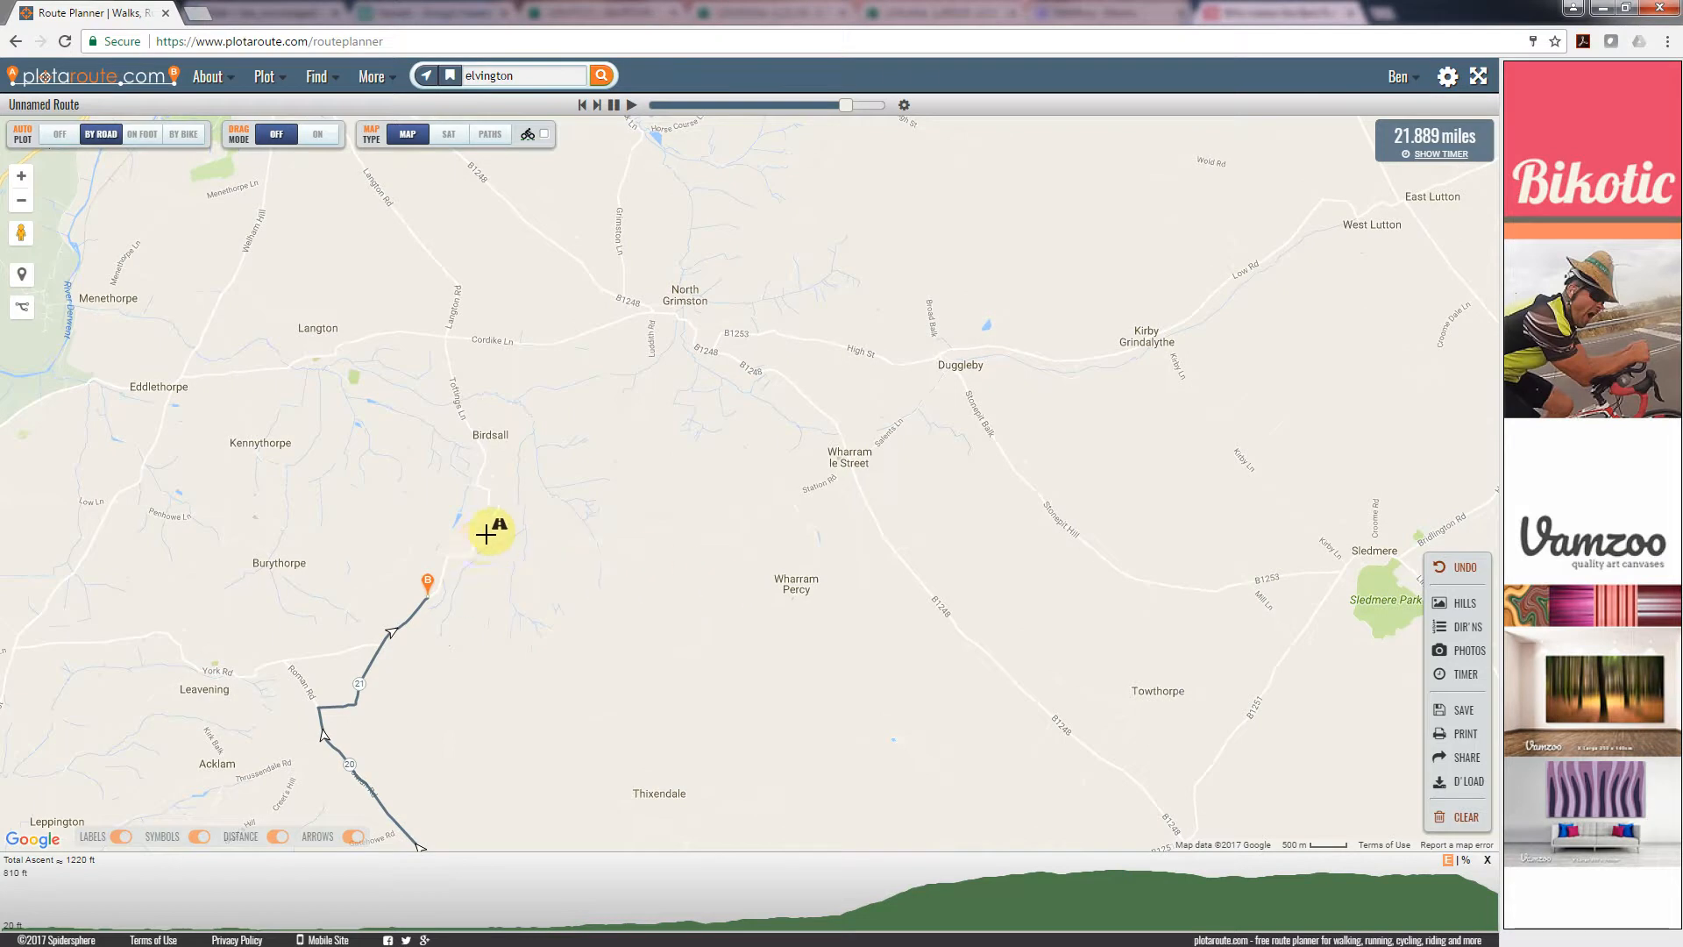
{"action": "left_click_drag", "start_coordinate": [22, 235], "coordinate": [634, 591]}
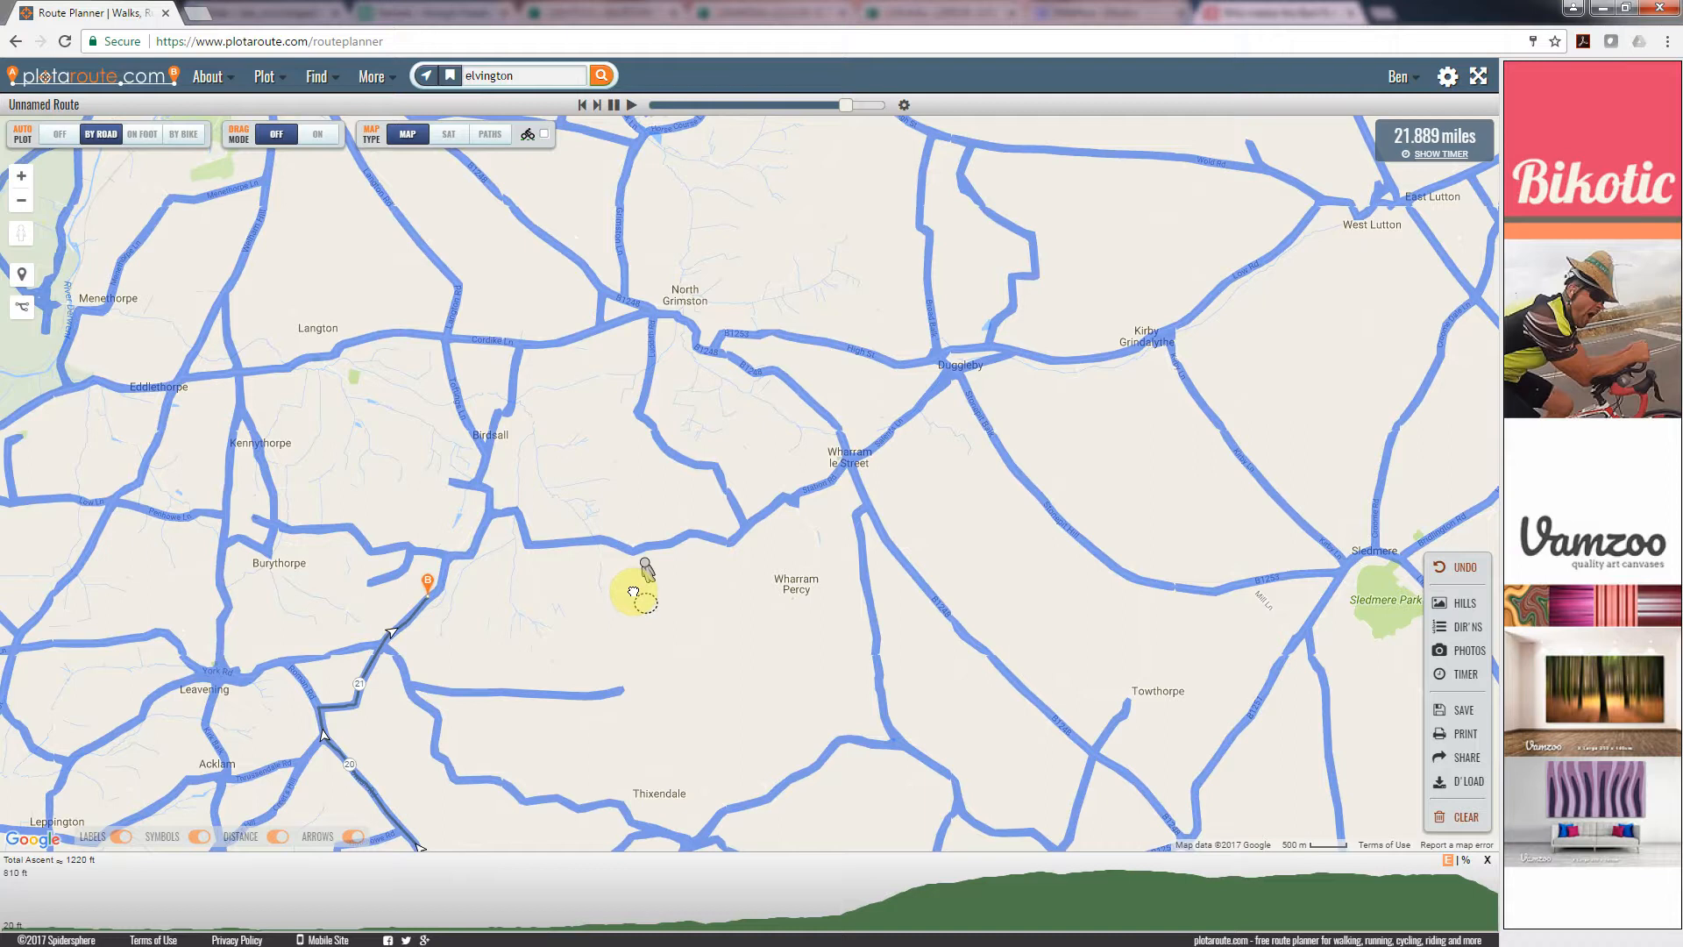
{"action": "mouse_move", "coordinate": [634, 593]}
{"action": "left_mouse_down"}
{"action": "mouse_move", "coordinate": [530, 548]}
{"action": "mouse_move", "coordinate": [745, 504]}
{"action": "mouse_move", "coordinate": [648, 602]}
{"action": "mouse_move", "coordinate": [596, 614]}
{"action": "mouse_move", "coordinate": [572, 643]}
{"action": "mouse_move", "coordinate": [628, 571]}
{"action": "left_mouse_up"}
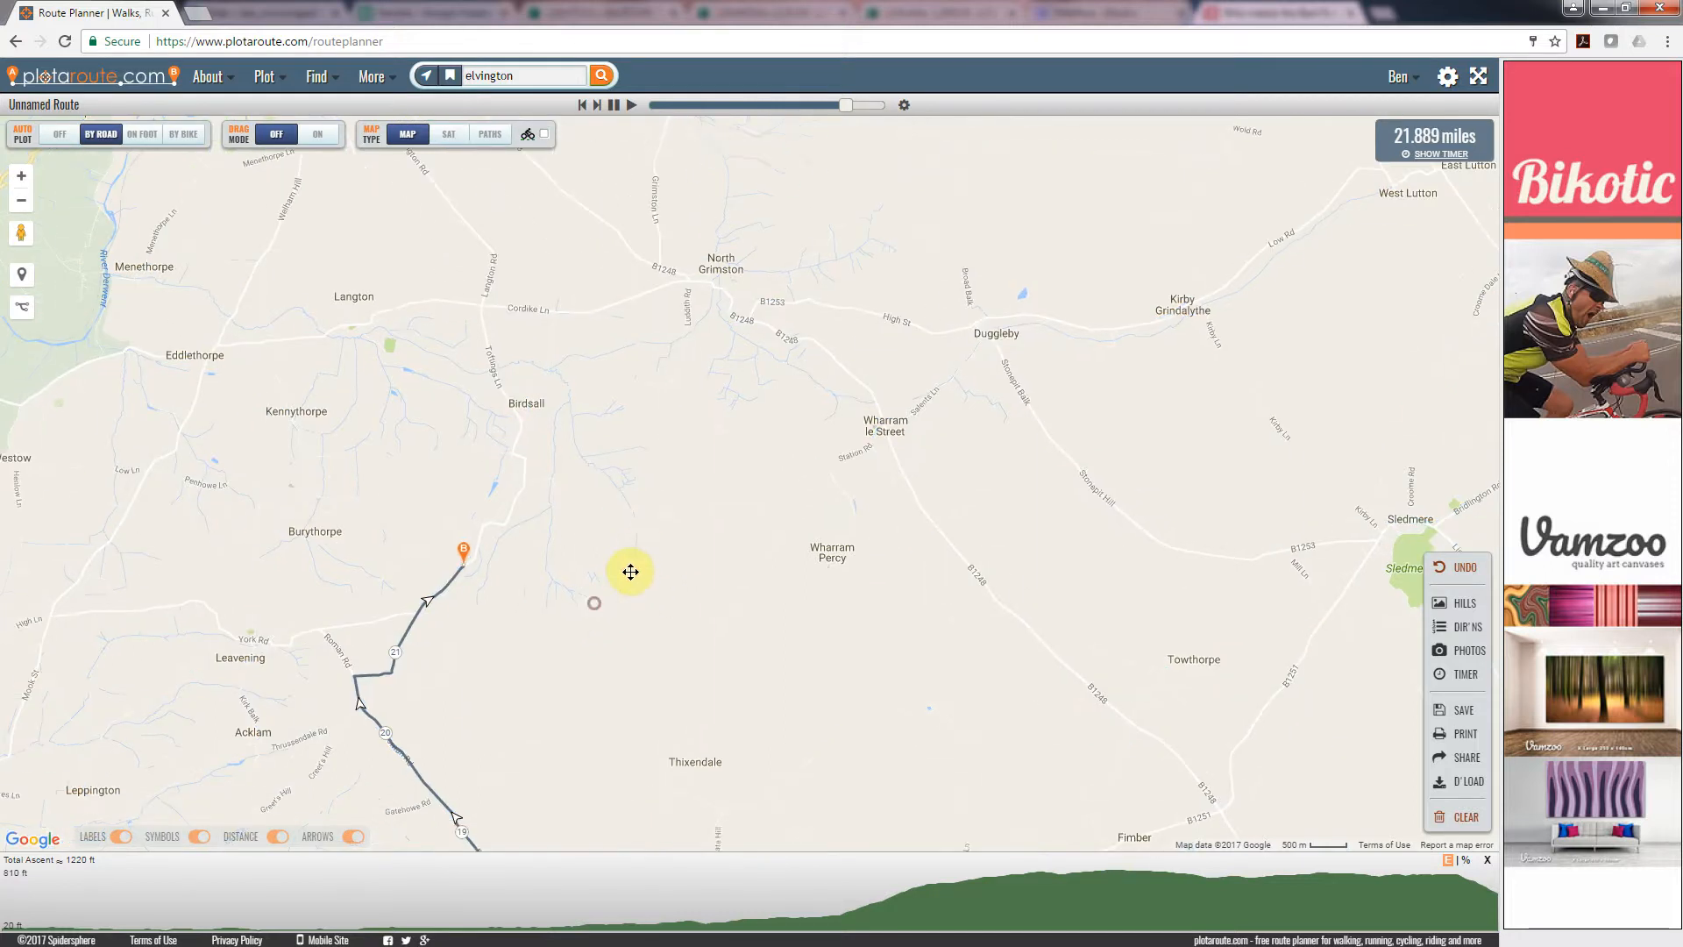
Check the lane near Birdsall in Street View and extend the route by road east towards Station Road, north-west of Wharram Percy.
{"action": "scroll", "coordinate": [639, 556], "scroll_direction": "up", "scroll_amount": 1}
{"action": "left_click_drag", "start_coordinate": [21, 233], "coordinate": [544, 451]}
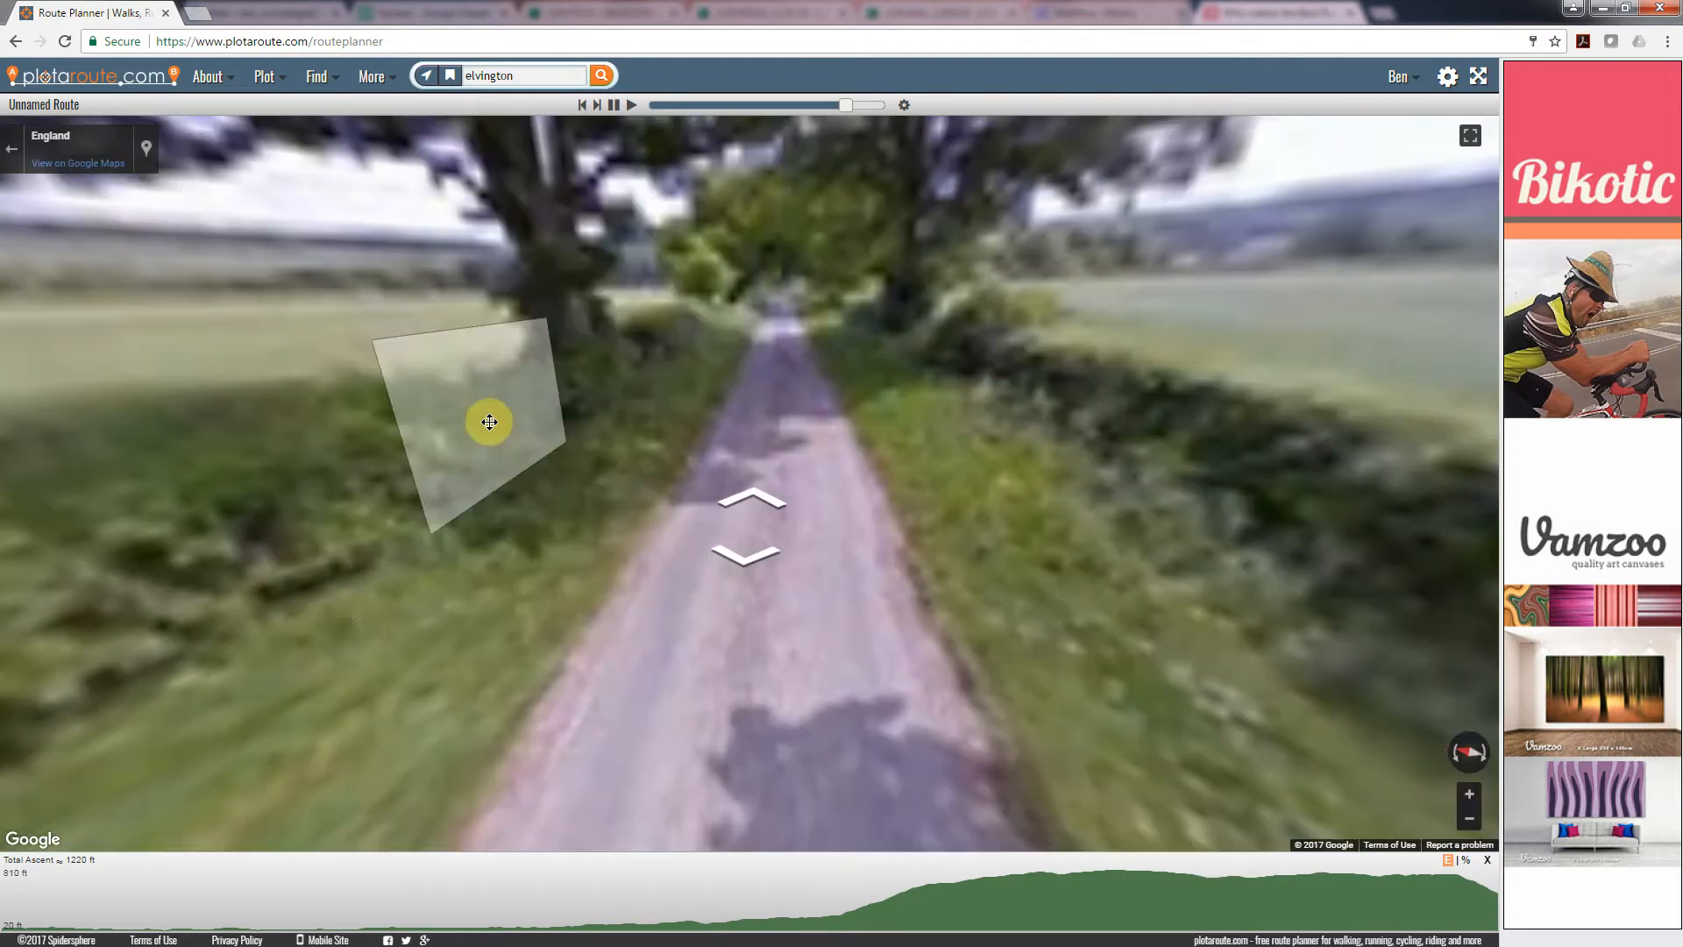
{"action": "left_click", "coordinate": [11, 149]}
{"action": "left_click", "coordinate": [800, 455]}
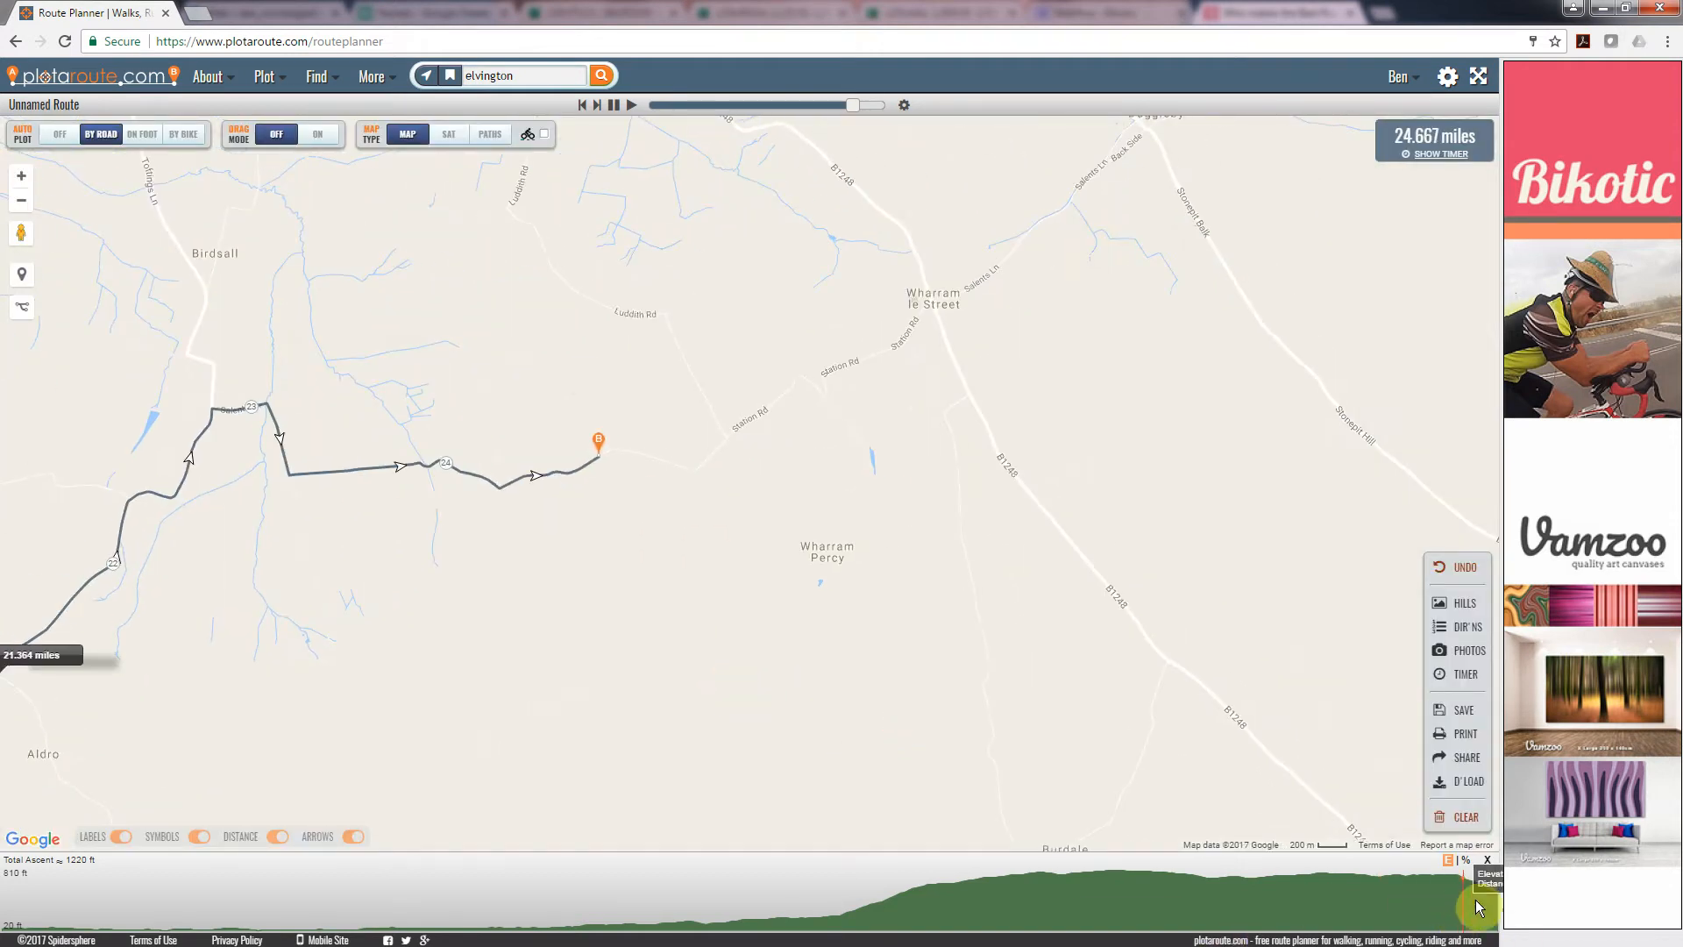
Extend the route by road through Wharram le Street to Salents Lane south-west of Duggleby, and check Station Road in Street View.
{"action": "mouse_move", "coordinate": [662, 547]}
{"action": "left_mouse_down"}
{"action": "mouse_move", "coordinate": [495, 569]}
{"action": "mouse_move", "coordinate": [376, 631]}
{"action": "left_mouse_up"}
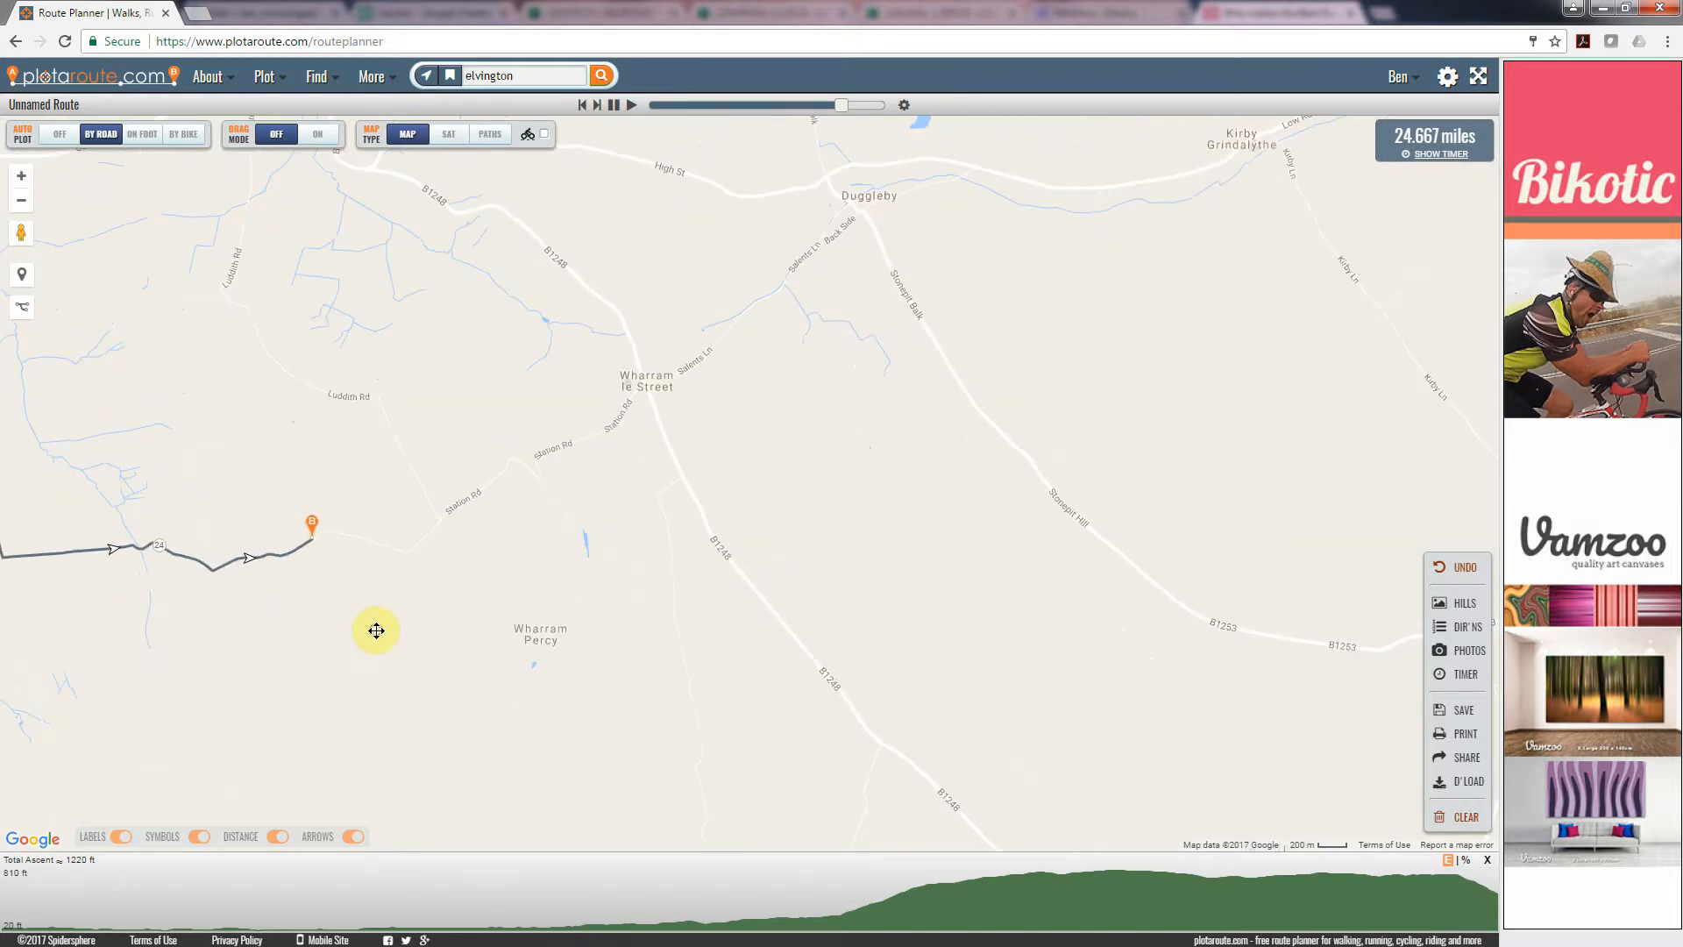
{"action": "left_click", "coordinate": [767, 299]}
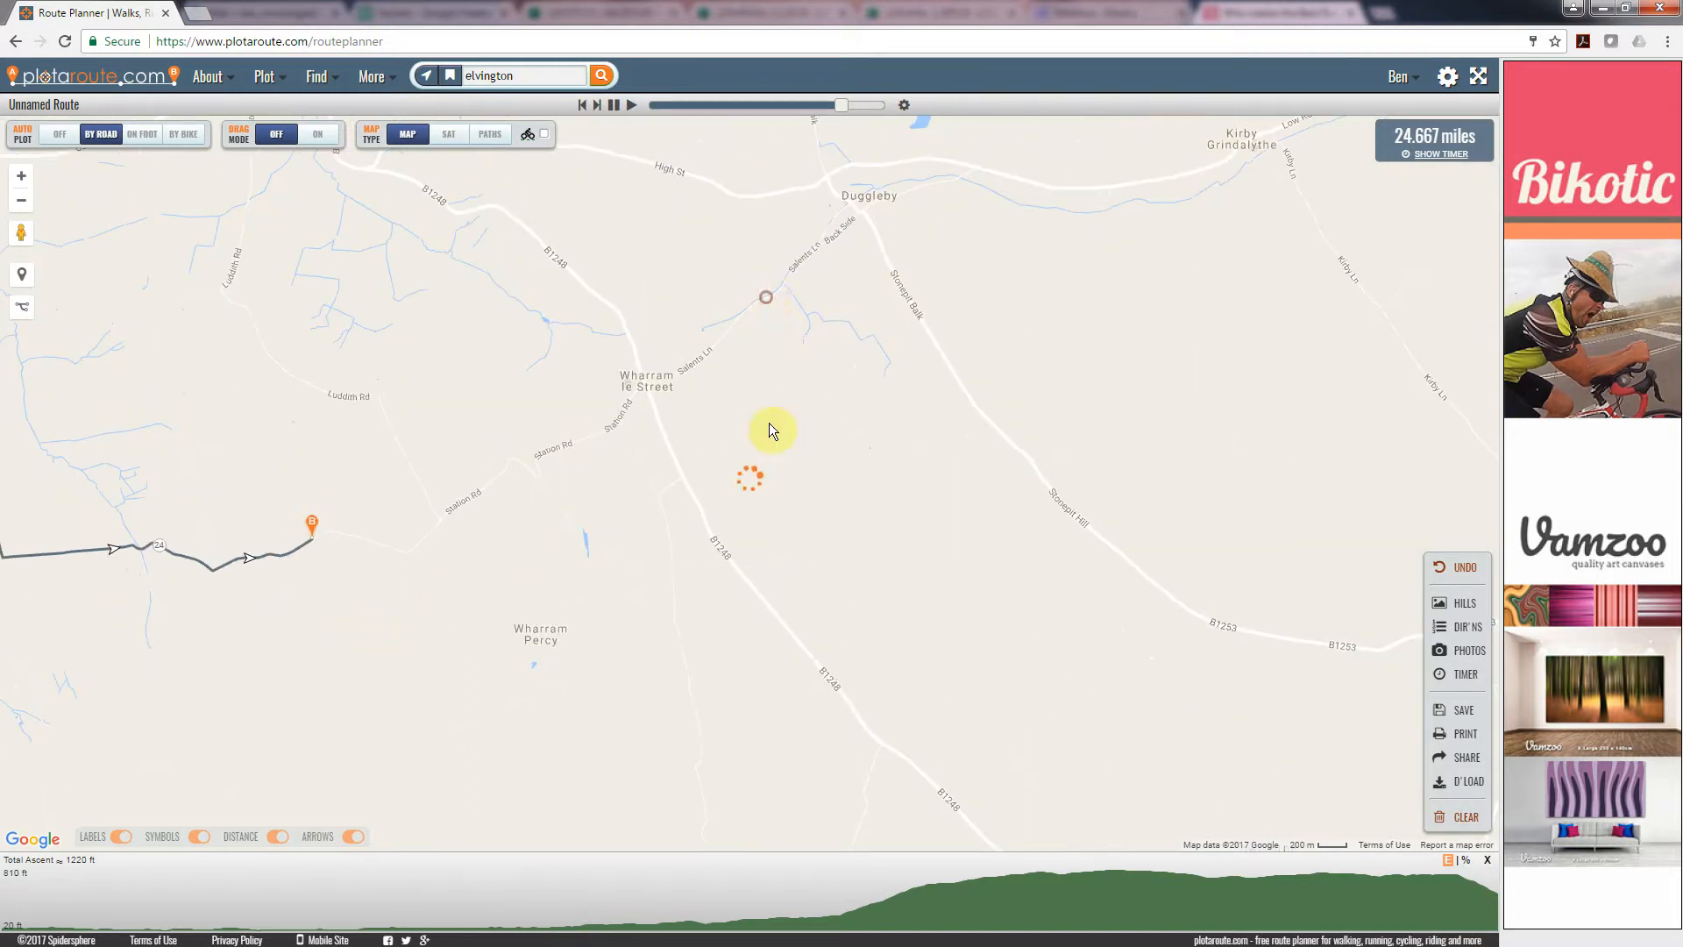
{"action": "left_click_drag", "start_coordinate": [24, 241], "coordinate": [489, 654]}
{"action": "left_click_drag", "start_coordinate": [883, 463], "coordinate": [342, 420]}
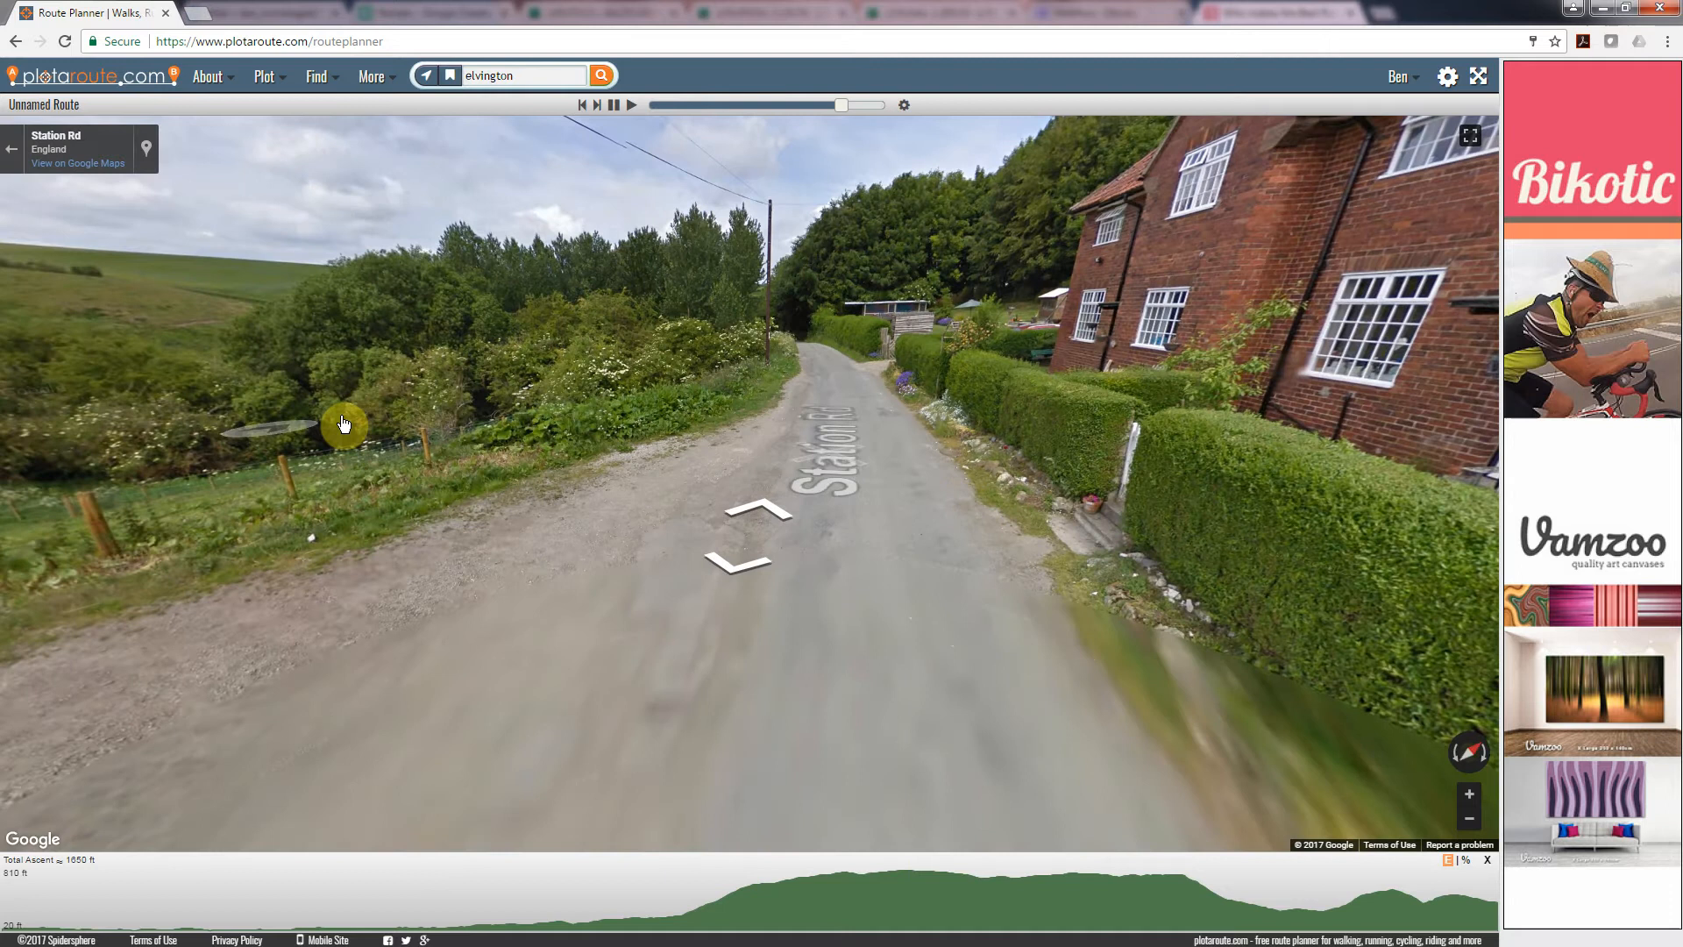
{"action": "left_click", "coordinate": [16, 172]}
Examine the roads around Duggleby and Sledmere on the map and inspect Low Road in Street View.
{"action": "scroll", "coordinate": [964, 568], "scroll_direction": "down", "scroll_amount": 1}
{"action": "left_click_drag", "start_coordinate": [933, 579], "coordinate": [763, 574]}
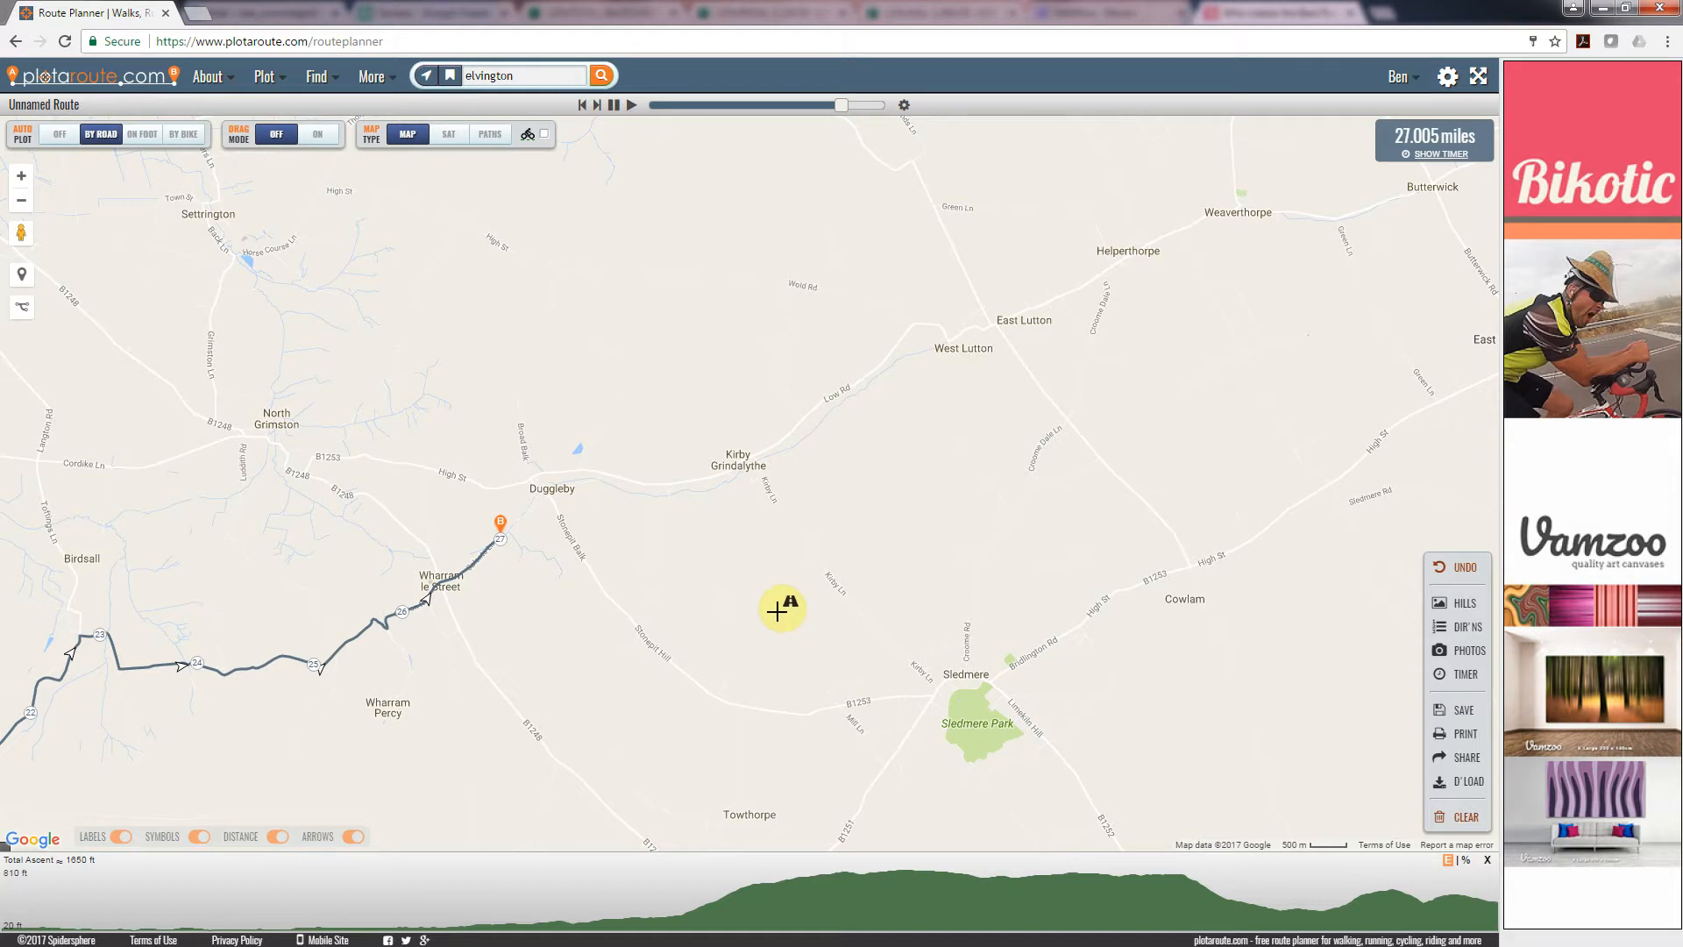
{"action": "left_click_drag", "start_coordinate": [661, 708], "coordinate": [746, 565]}
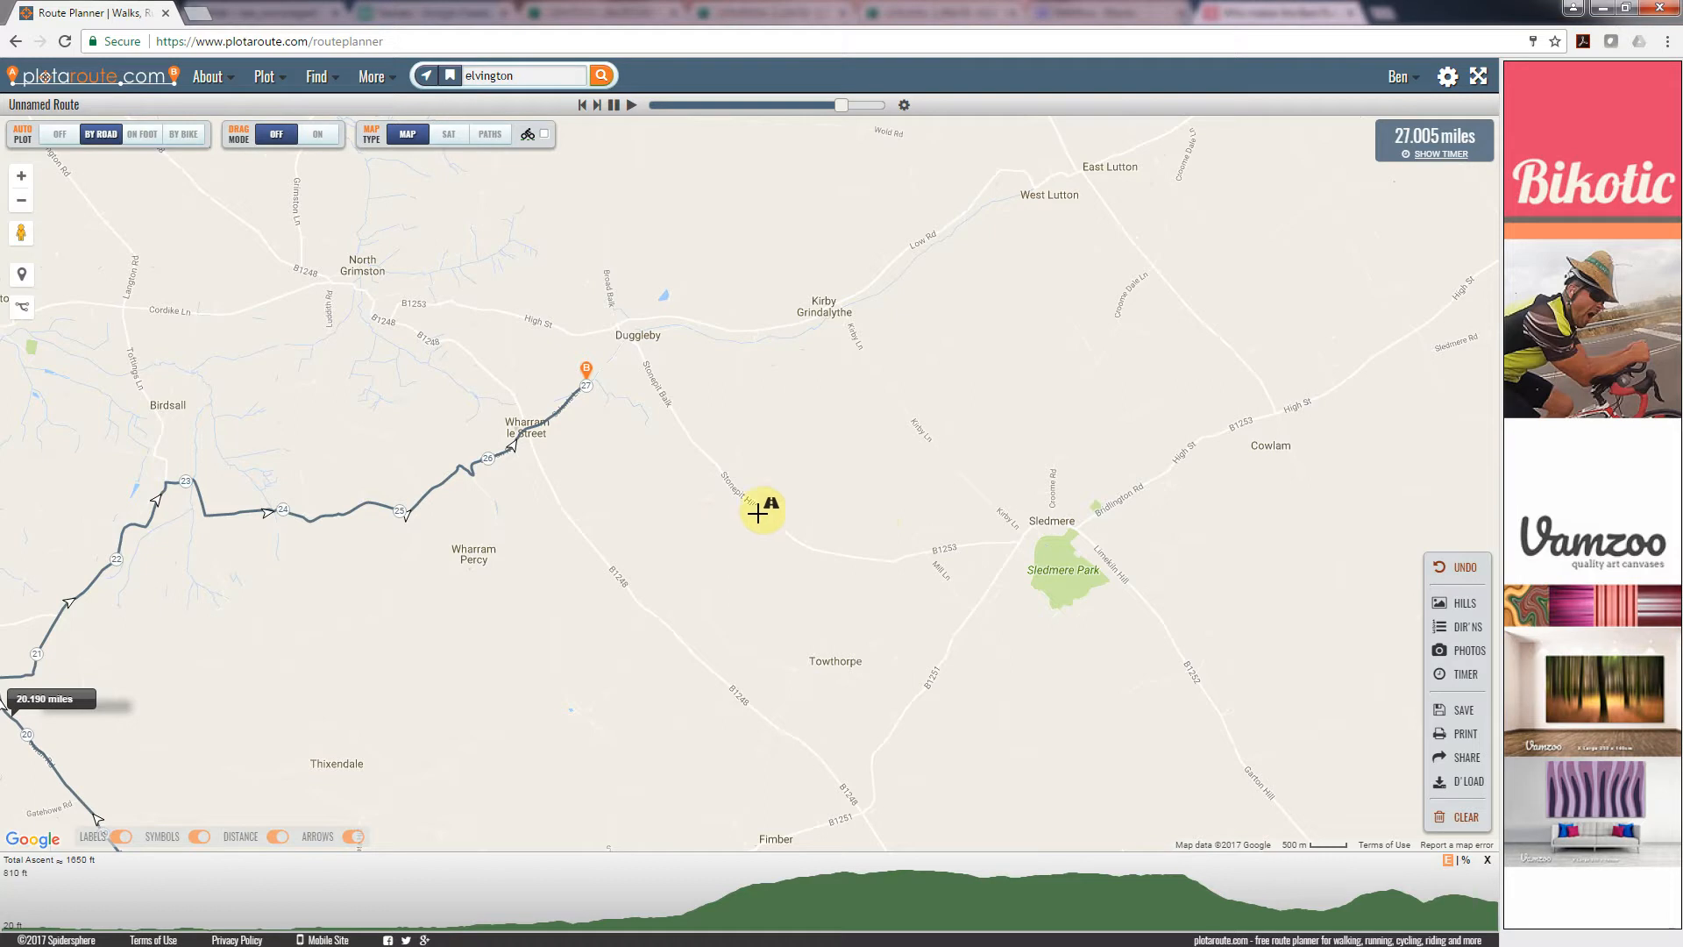
{"action": "left_click_drag", "start_coordinate": [1049, 334], "coordinate": [839, 553]}
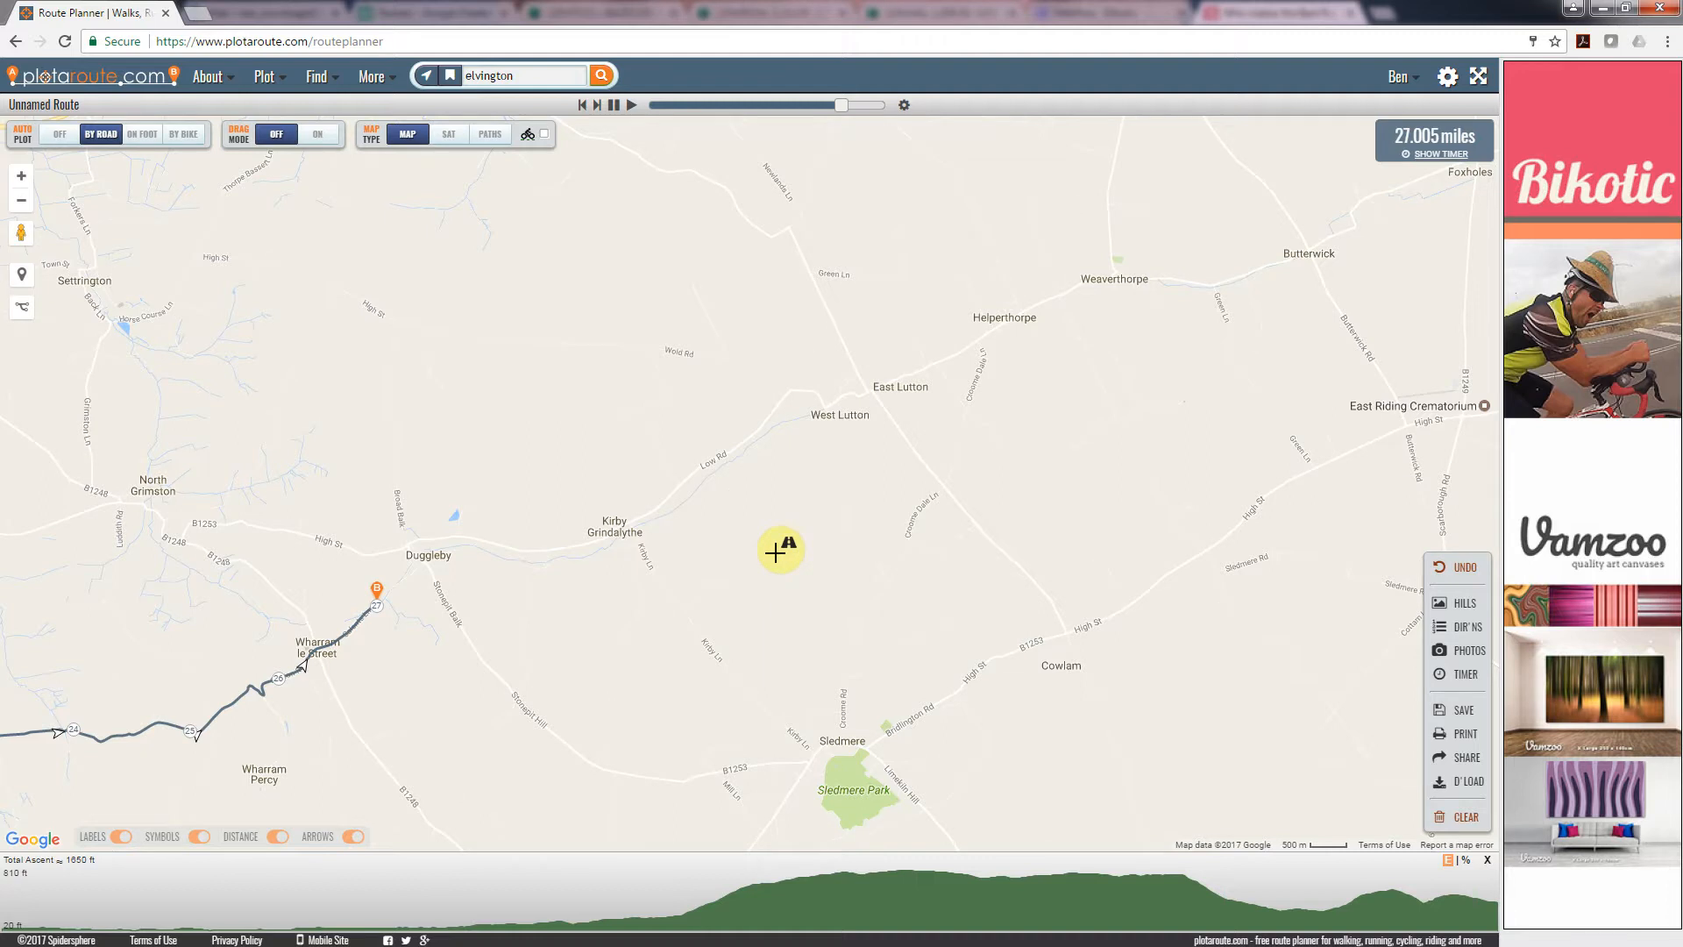
{"action": "left_click_drag", "start_coordinate": [712, 602], "coordinate": [698, 537]}
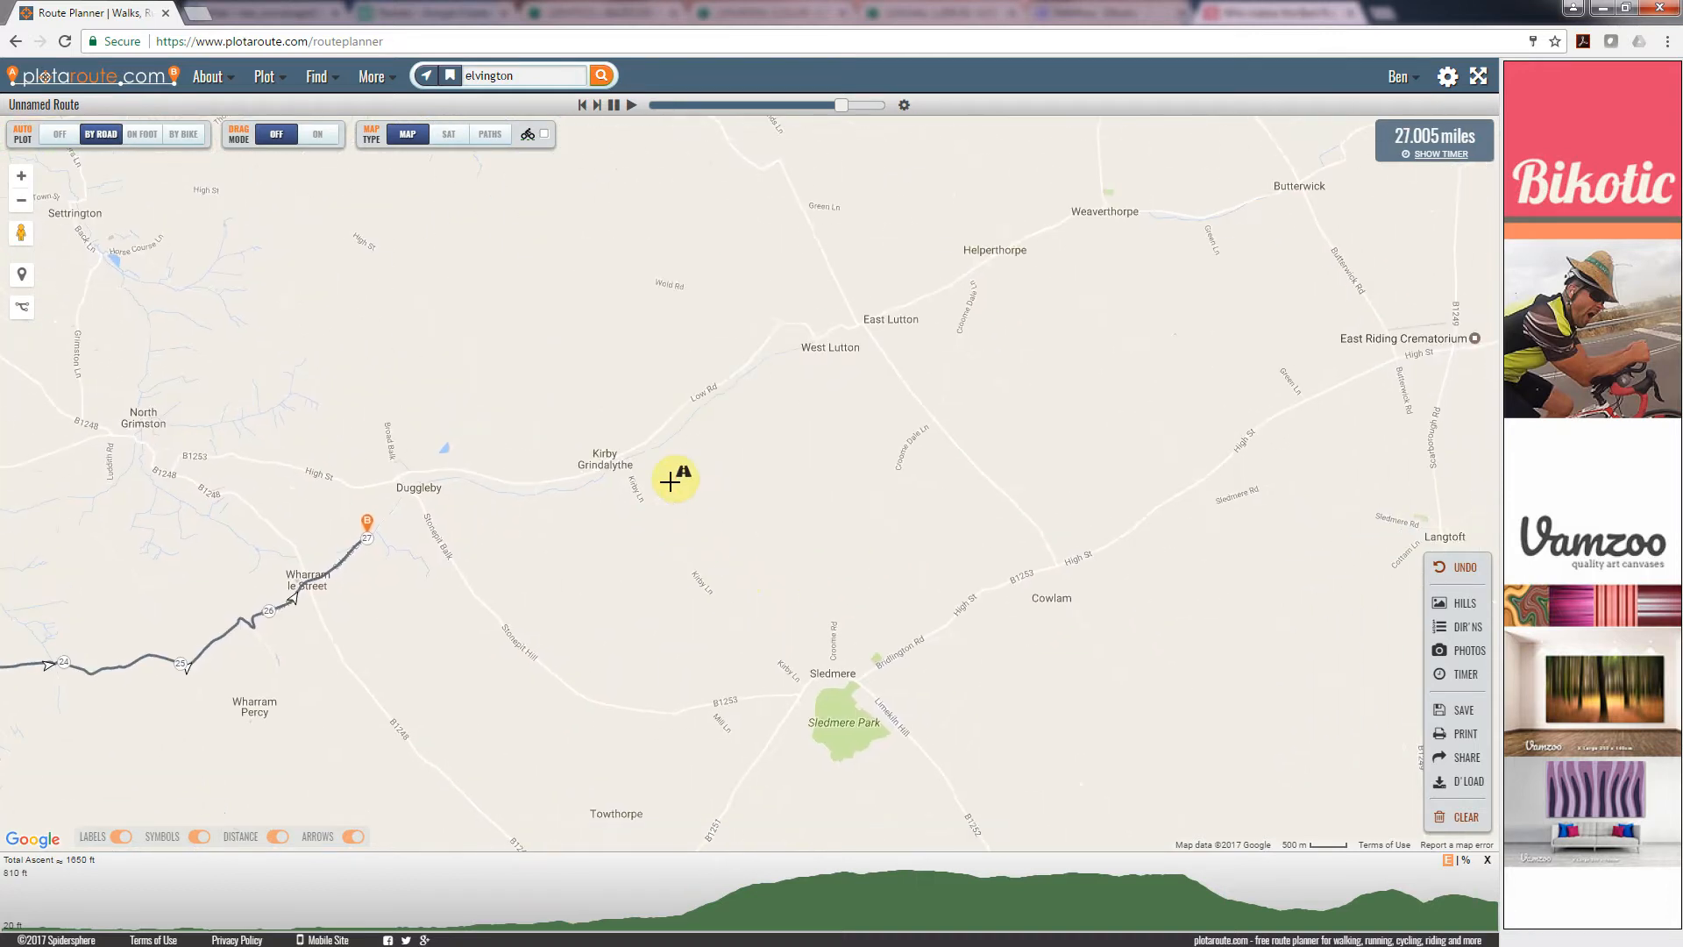
{"action": "left_click_drag", "start_coordinate": [19, 231], "coordinate": [748, 333]}
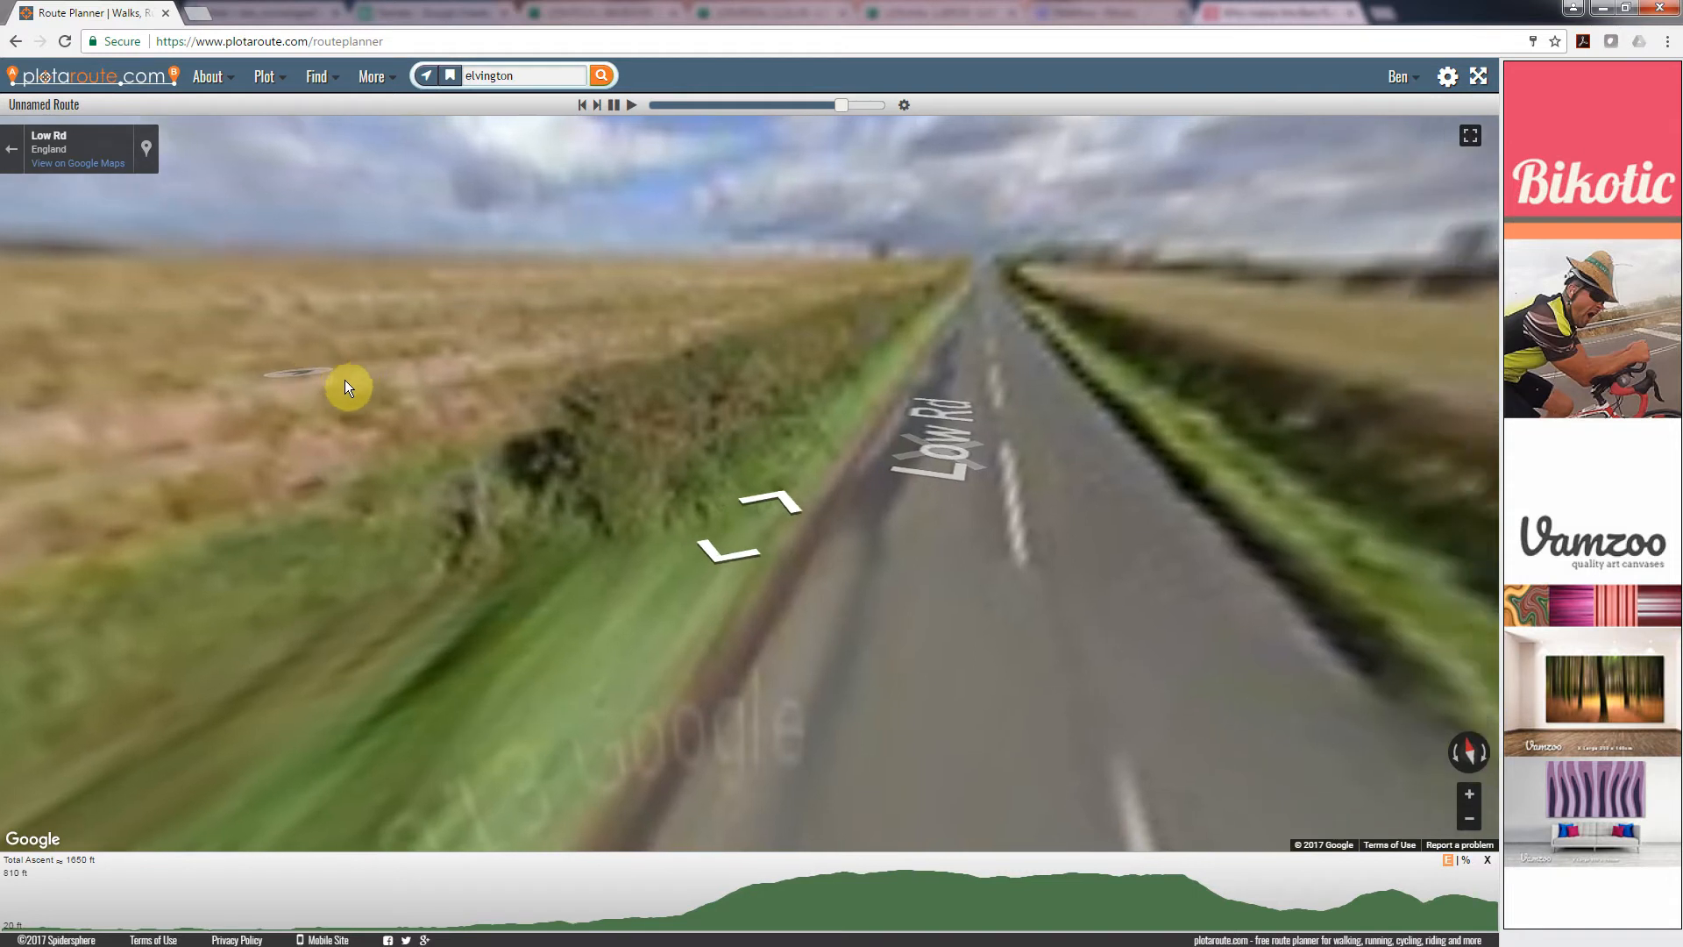
{"action": "left_click_drag", "start_coordinate": [290, 498], "coordinate": [852, 437]}
{"action": "left_click_drag", "start_coordinate": [515, 439], "coordinate": [751, 492]}
{"action": "left_click_drag", "start_coordinate": [320, 308], "coordinate": [808, 348]}
{"action": "left_click", "coordinate": [10, 151]}
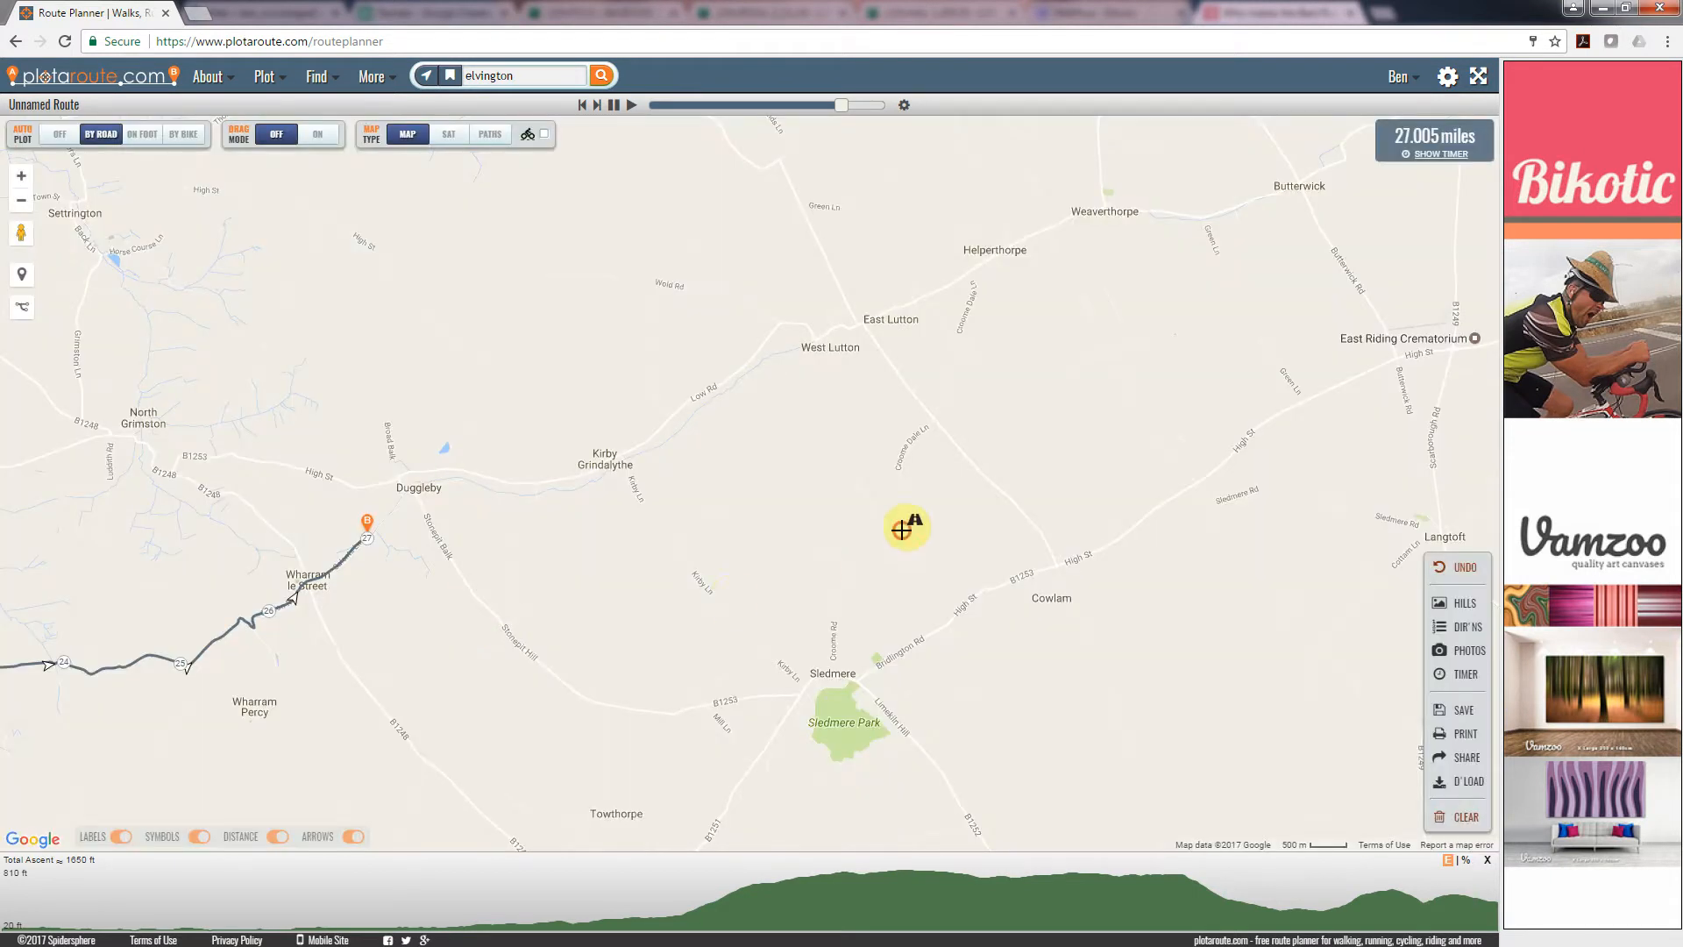
Extend the route by road through Duggleby and Kirby Grindalythe to Low Road just west of West Lutton.
{"action": "left_click_drag", "start_coordinate": [768, 633], "coordinate": [833, 550]}
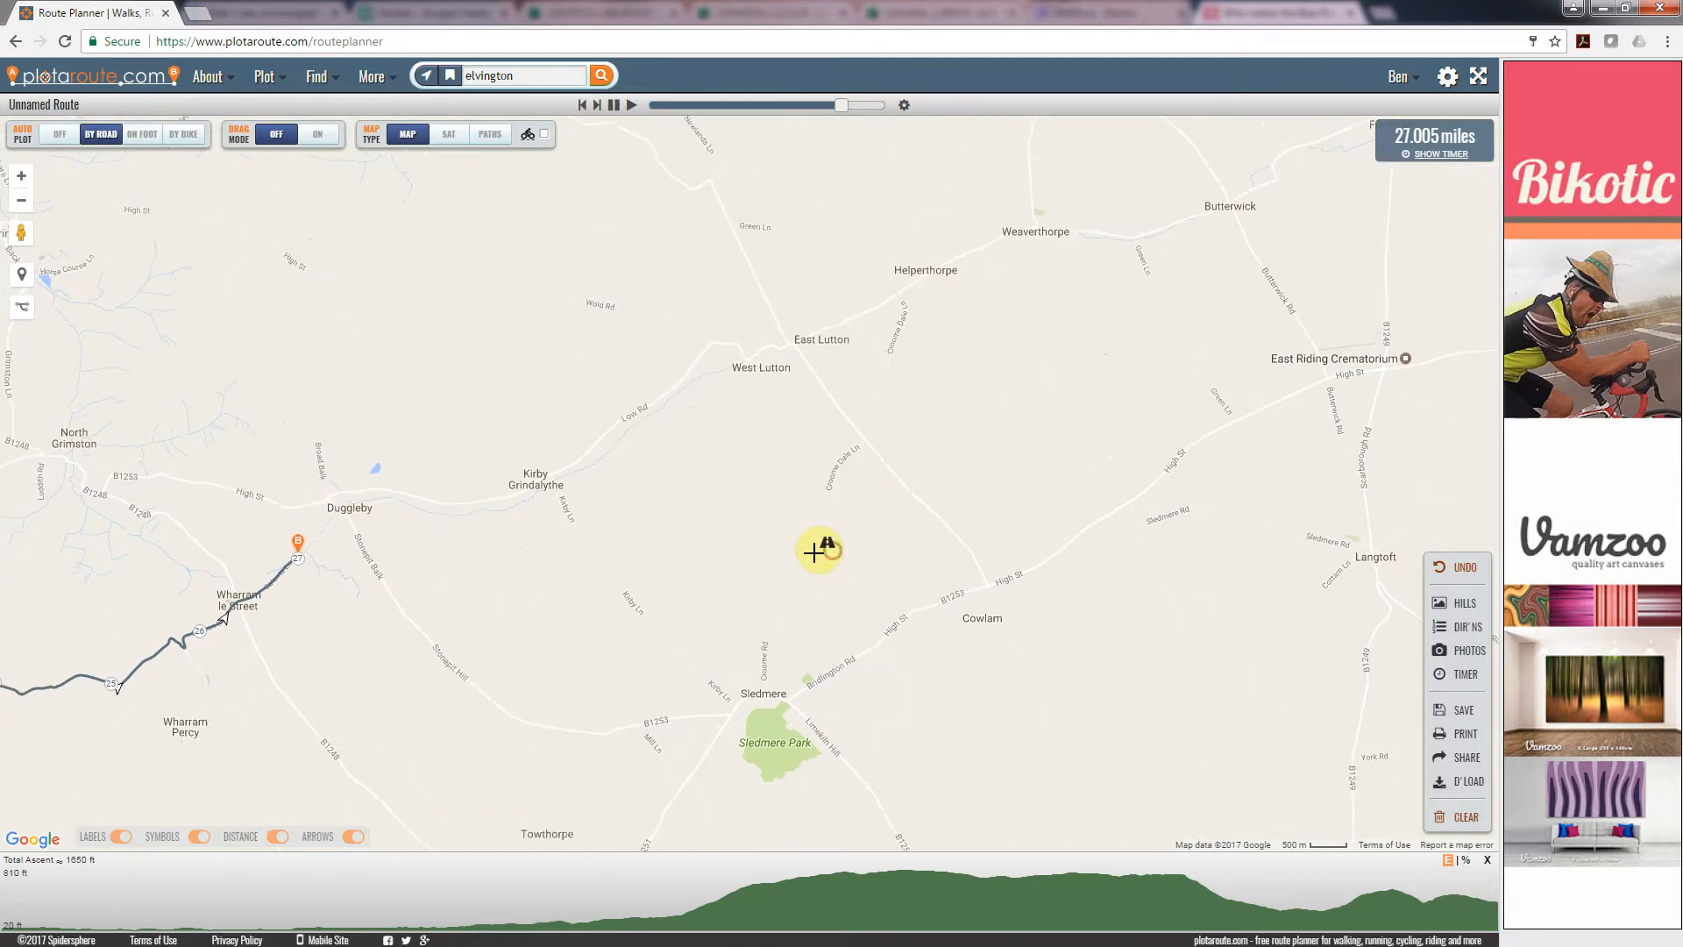
{"action": "left_click_drag", "start_coordinate": [676, 695], "coordinate": [765, 639]}
{"action": "left_click_drag", "start_coordinate": [1103, 436], "coordinate": [803, 538]}
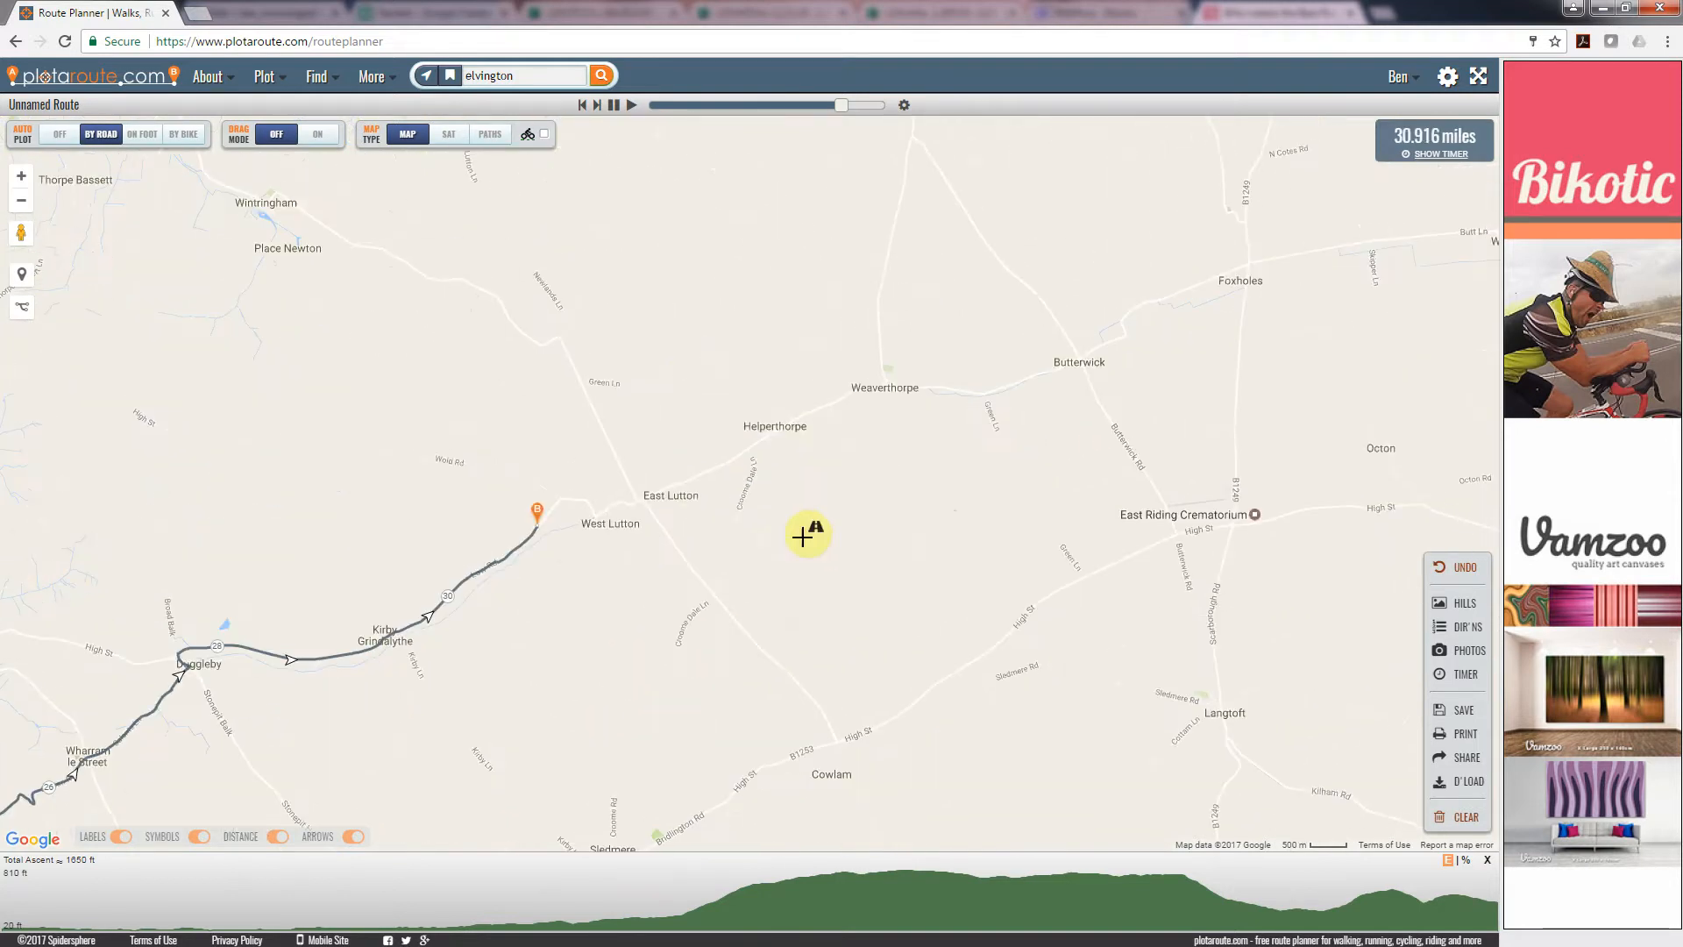
Extend the route by road to Weaverthorpe and check the road at East Lutton in Street View.
{"action": "left_click", "coordinate": [851, 394]}
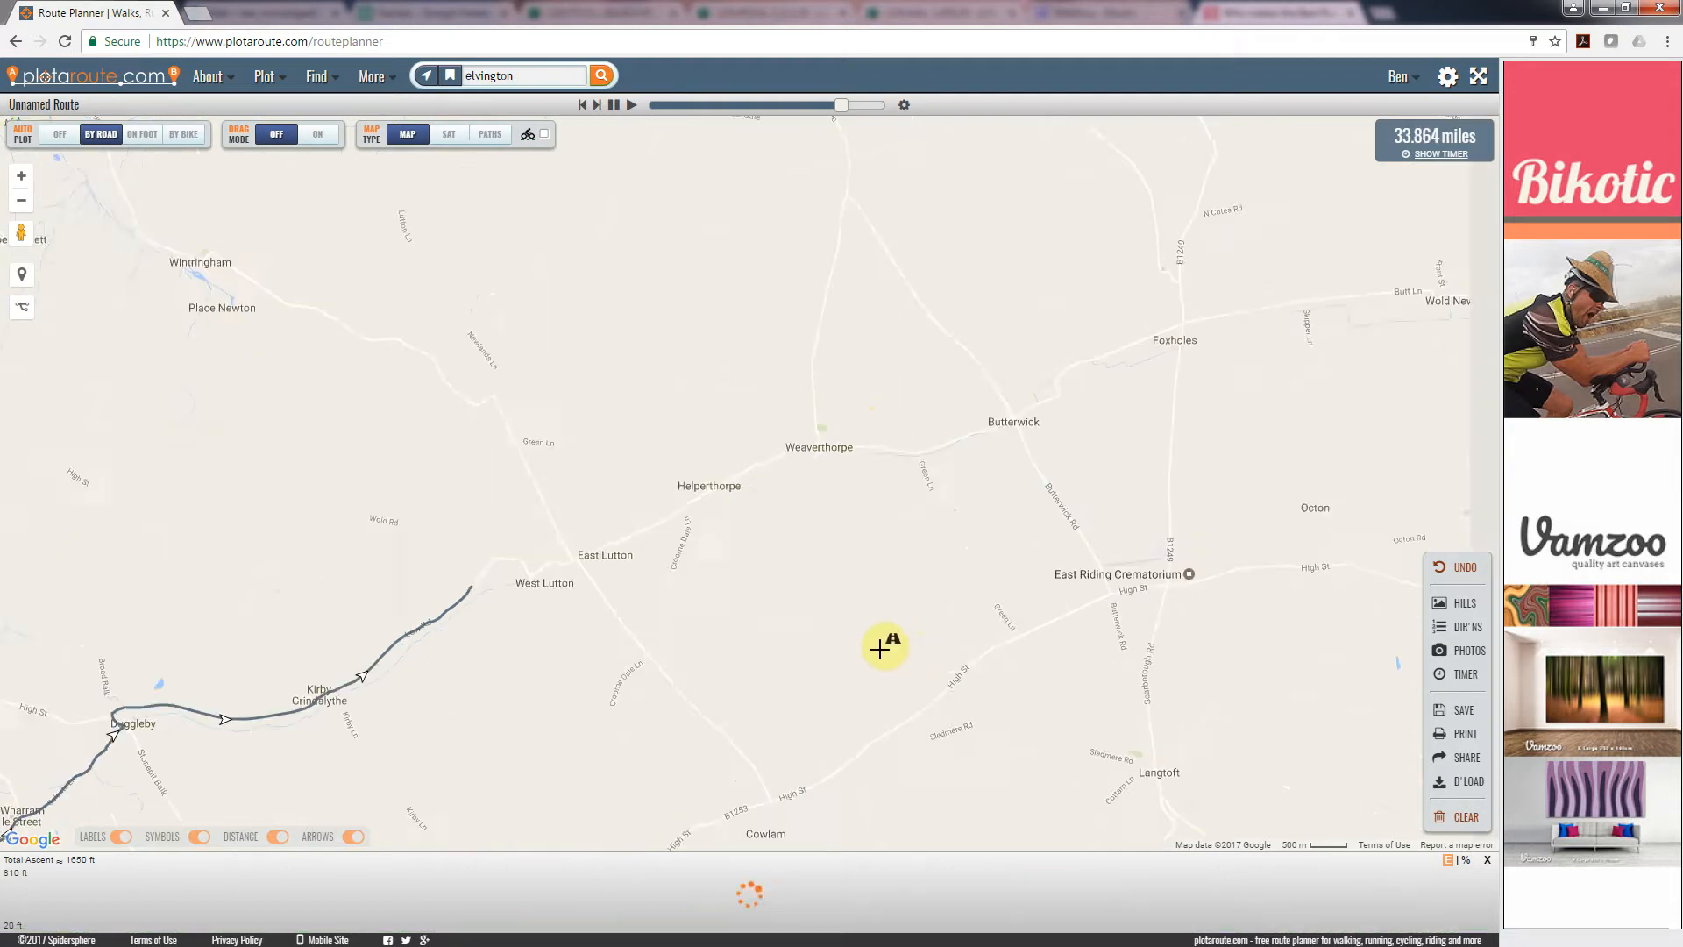
{"action": "left_click_drag", "start_coordinate": [30, 244], "coordinate": [694, 487]}
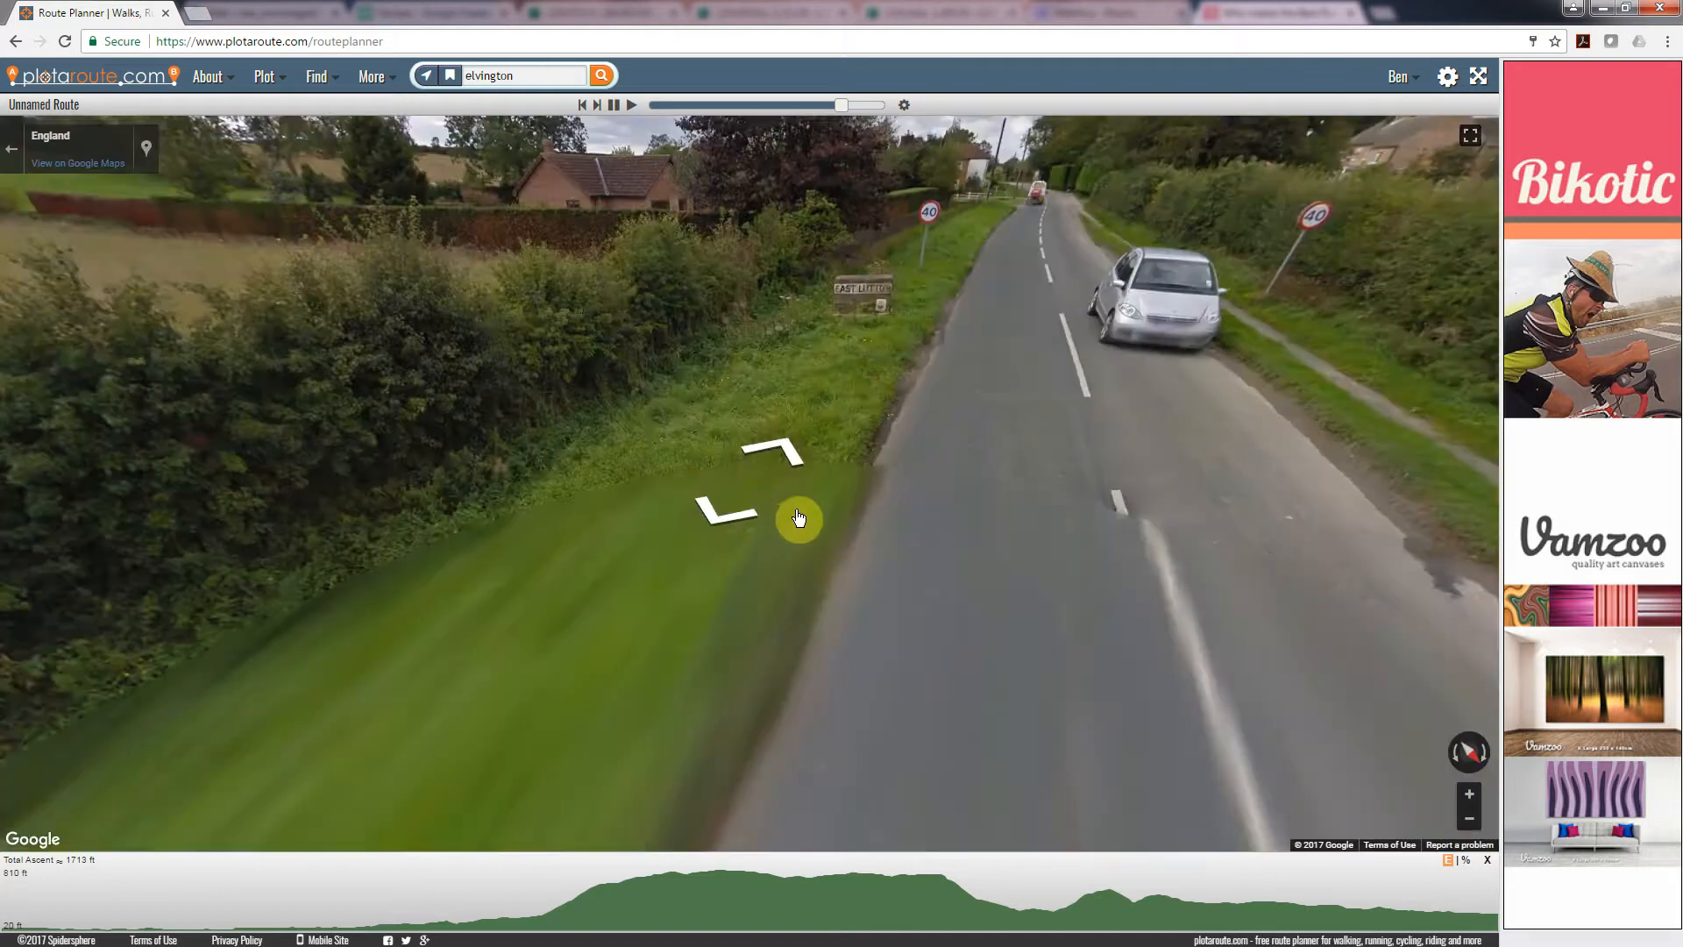
{"action": "left_click_drag", "start_coordinate": [889, 328], "coordinate": [504, 302]}
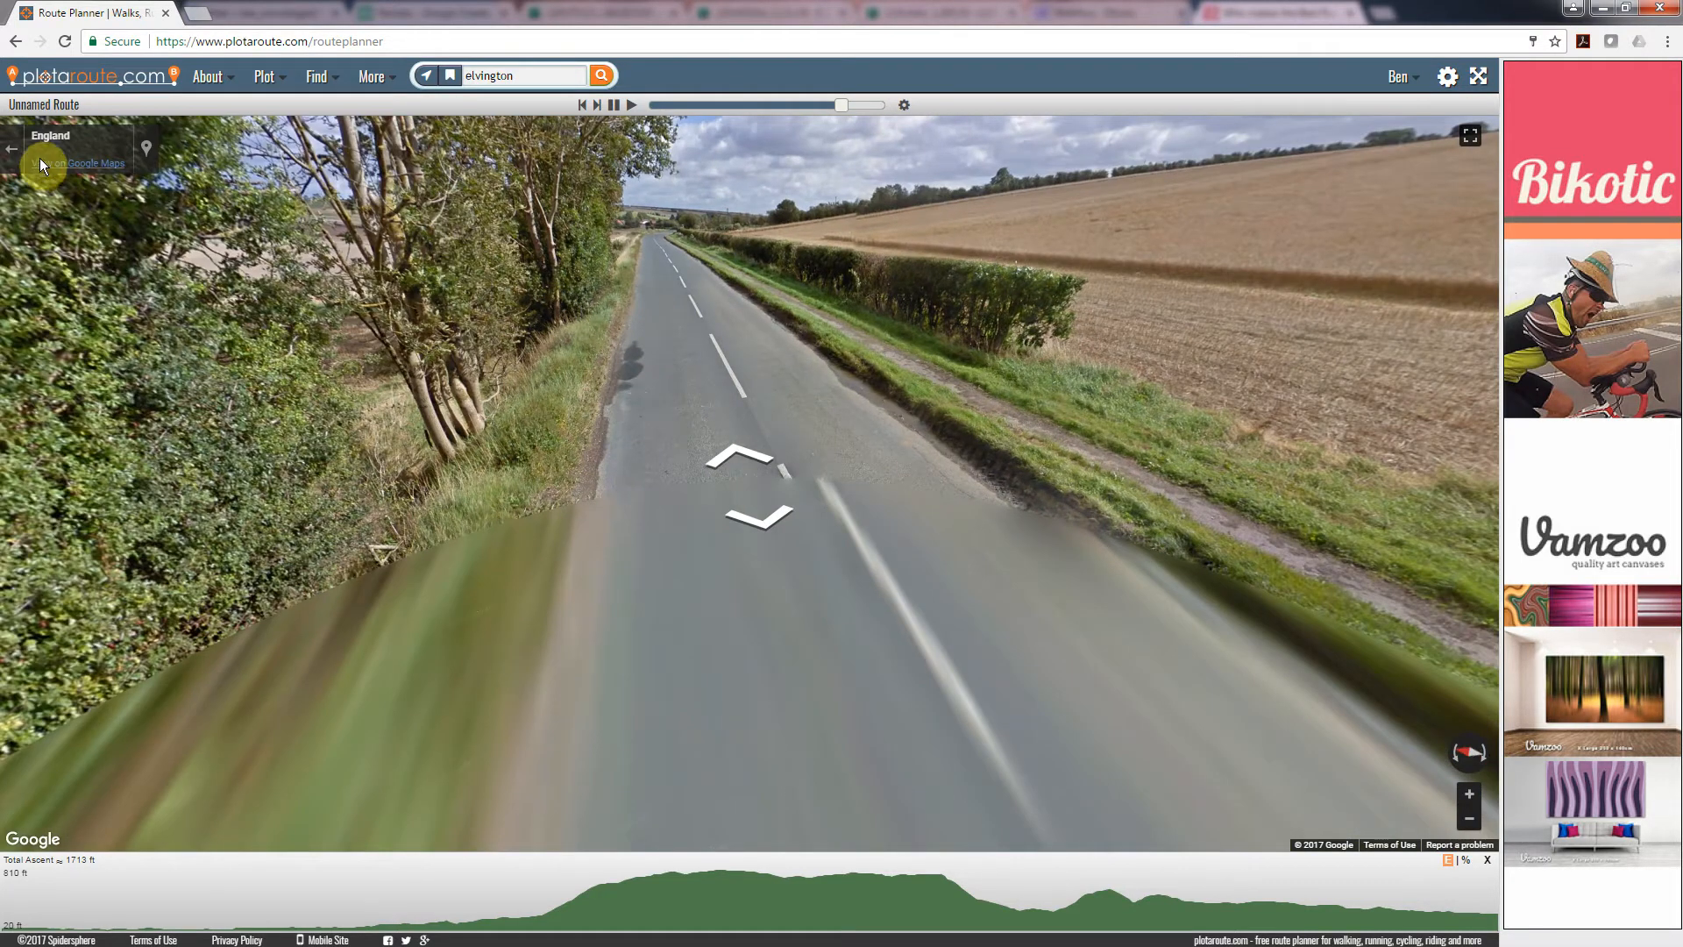
{"action": "left_click", "coordinate": [13, 151]}
Examine the route and the surrounding roads between Weaverthorpe, Rudston and Sledmere on the map for a way onward.
{"action": "left_click_drag", "start_coordinate": [812, 697], "coordinate": [922, 385]}
{"action": "scroll", "coordinate": [1015, 683], "scroll_direction": "down", "scroll_amount": 1}
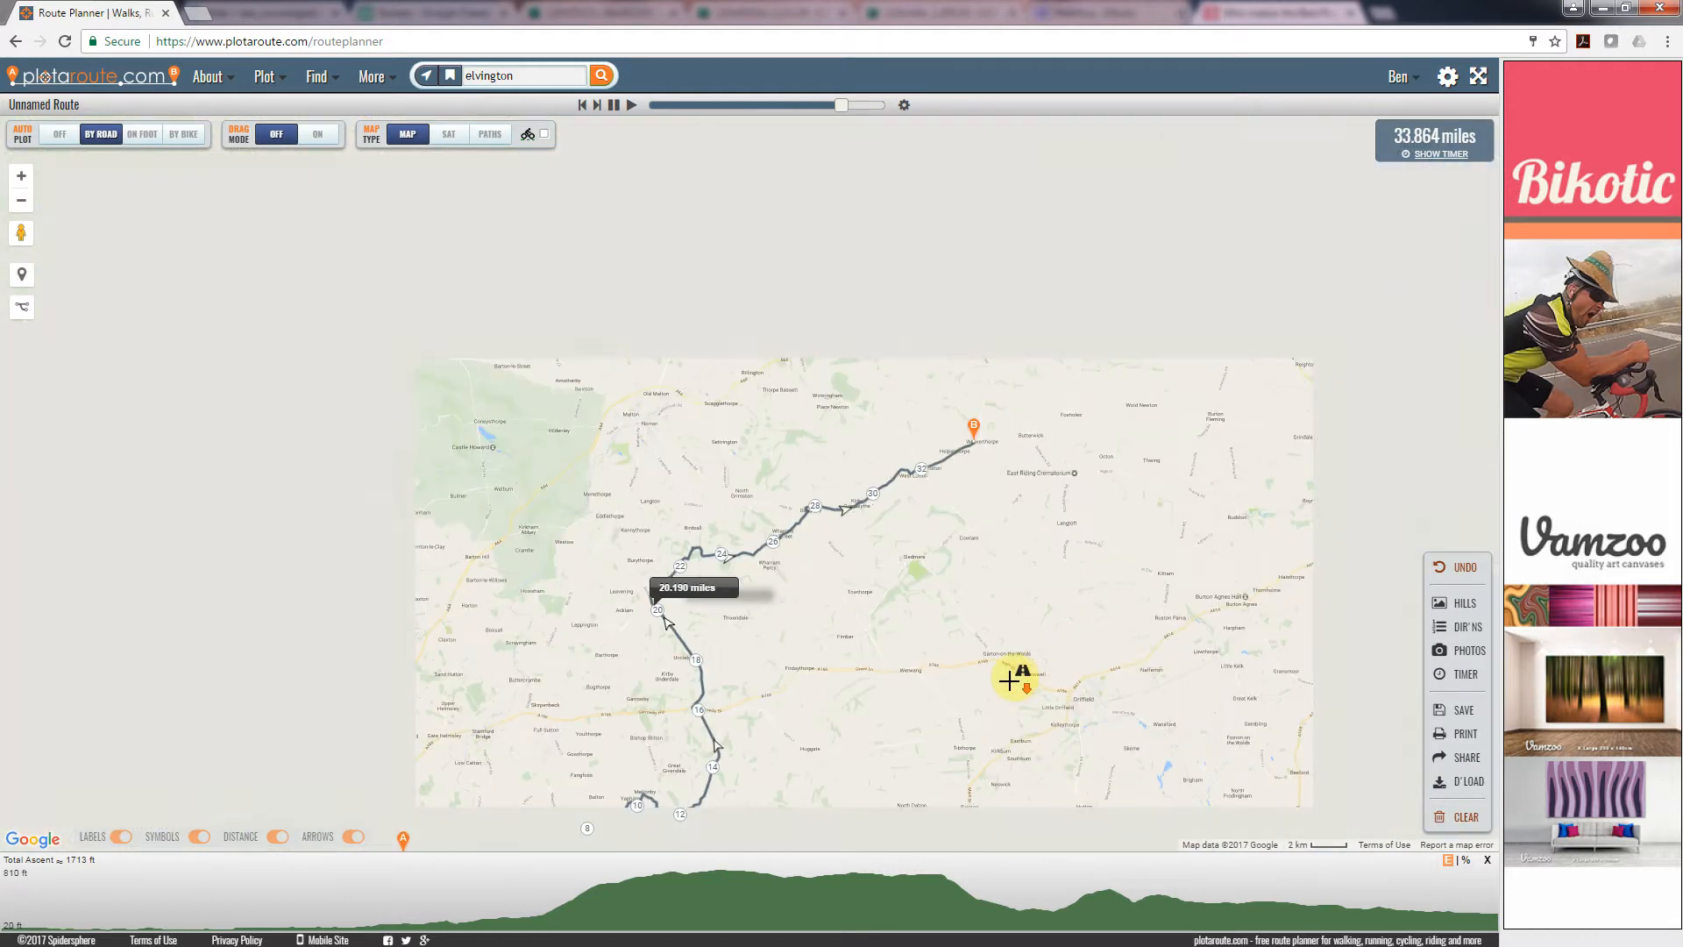
{"action": "left_click_drag", "start_coordinate": [894, 507], "coordinate": [865, 399]}
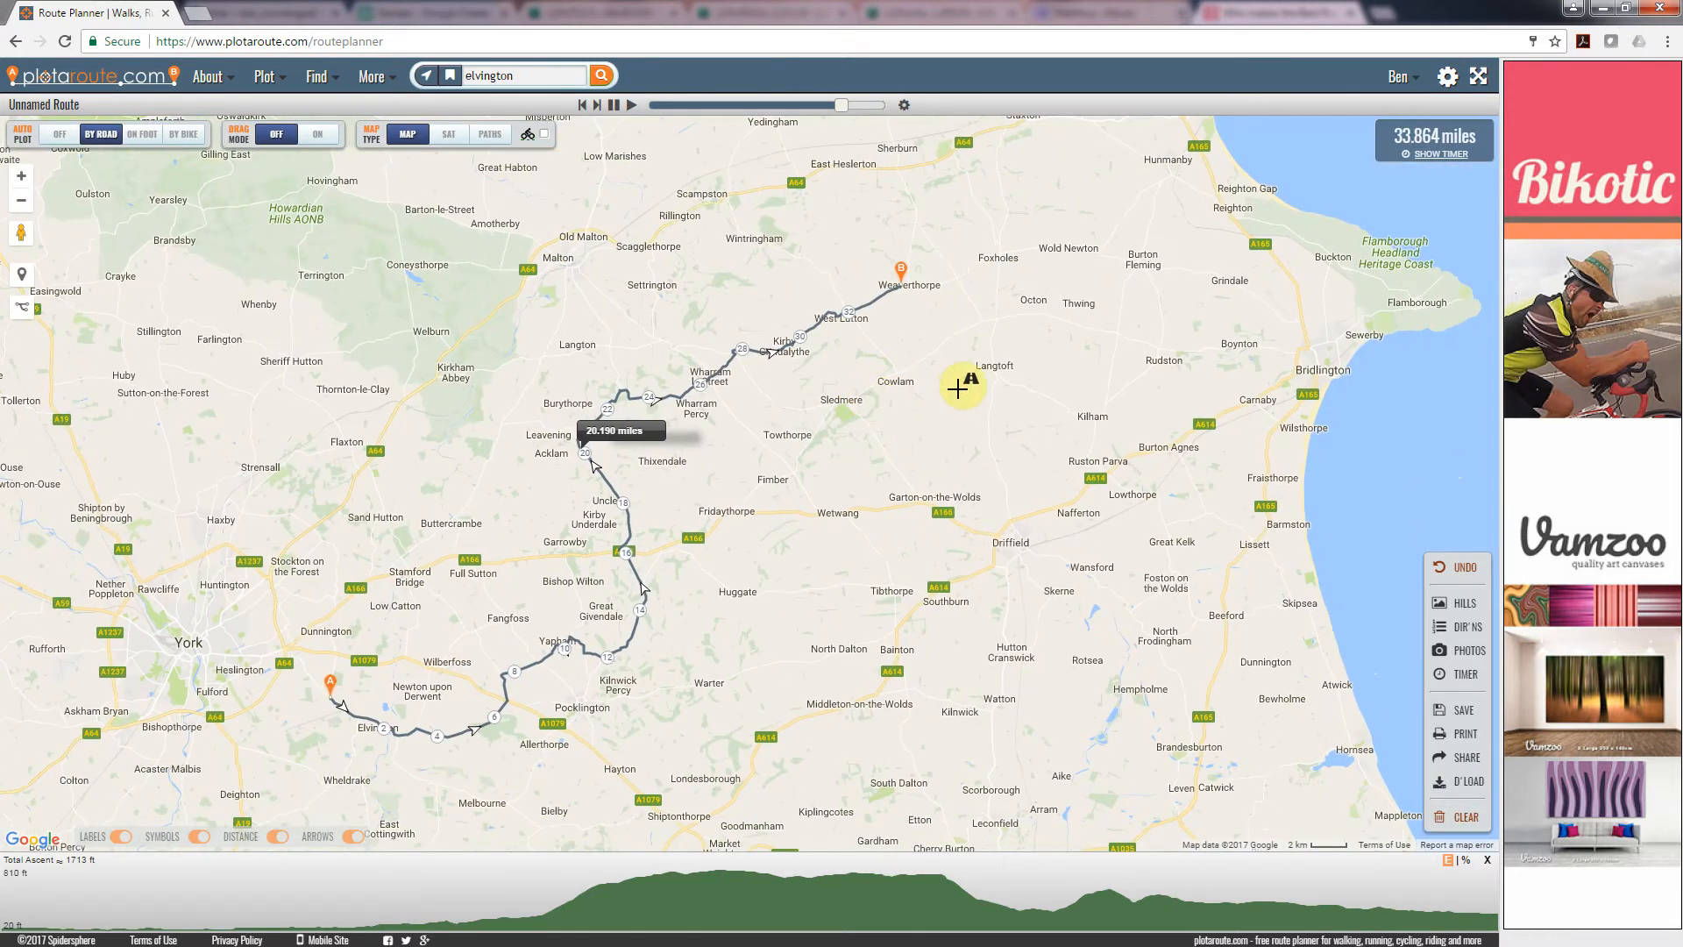
{"action": "scroll", "coordinate": [984, 276], "scroll_direction": "up", "scroll_amount": 1}
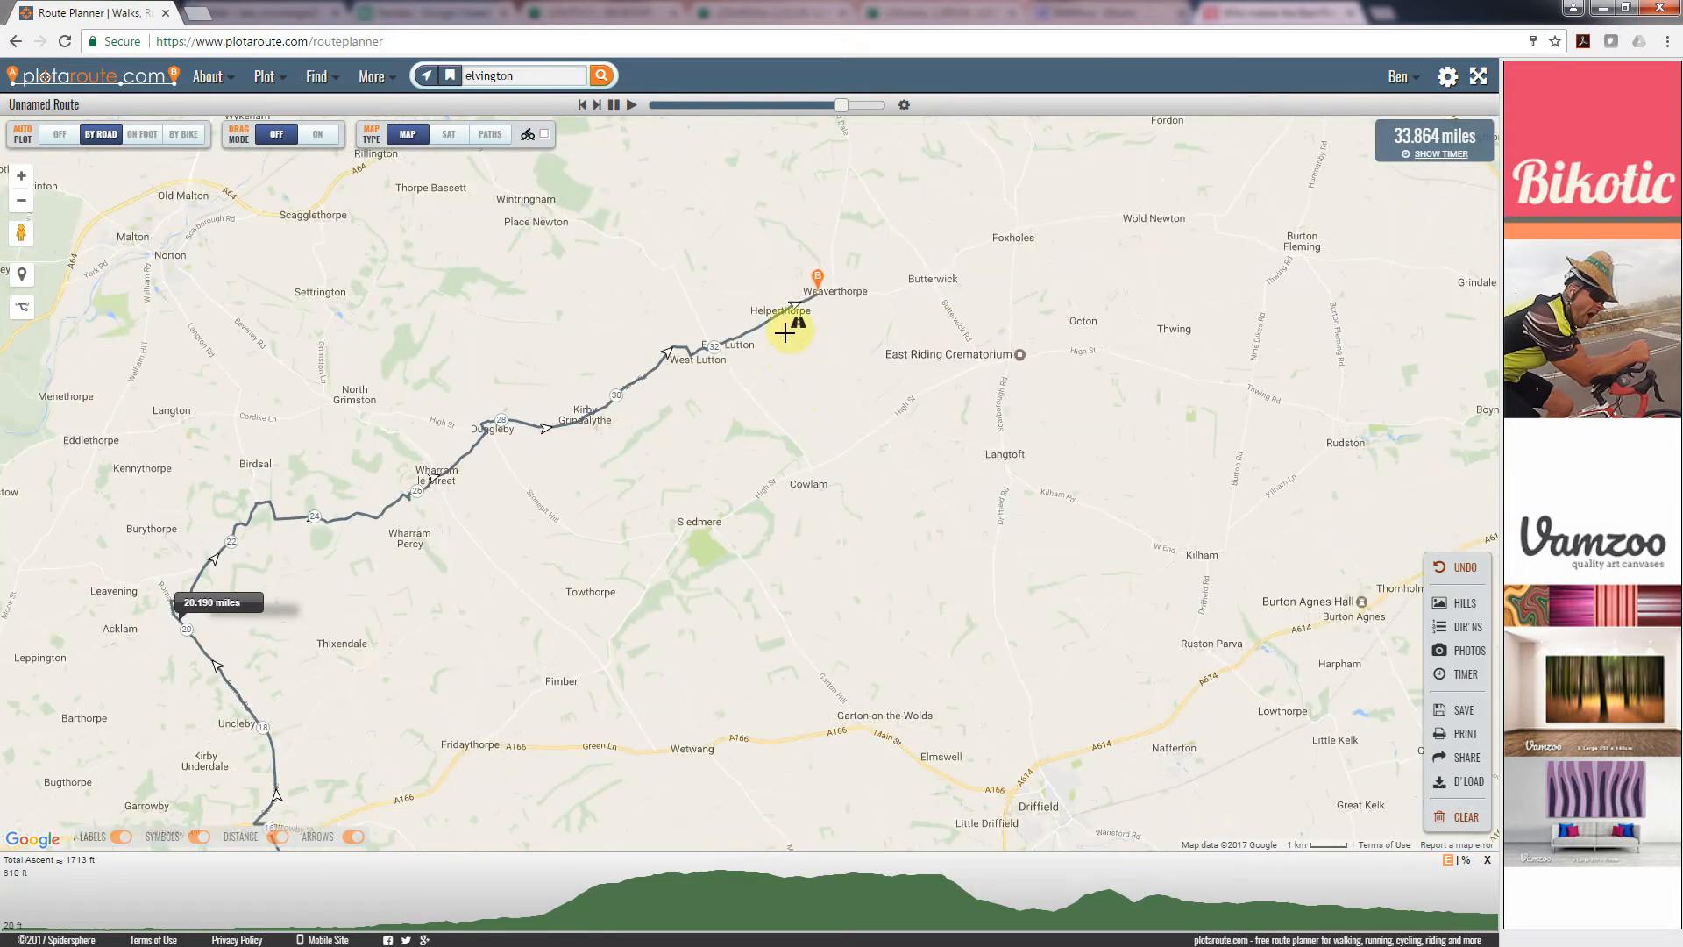
{"action": "left_click_drag", "start_coordinate": [858, 317], "coordinate": [828, 278]}
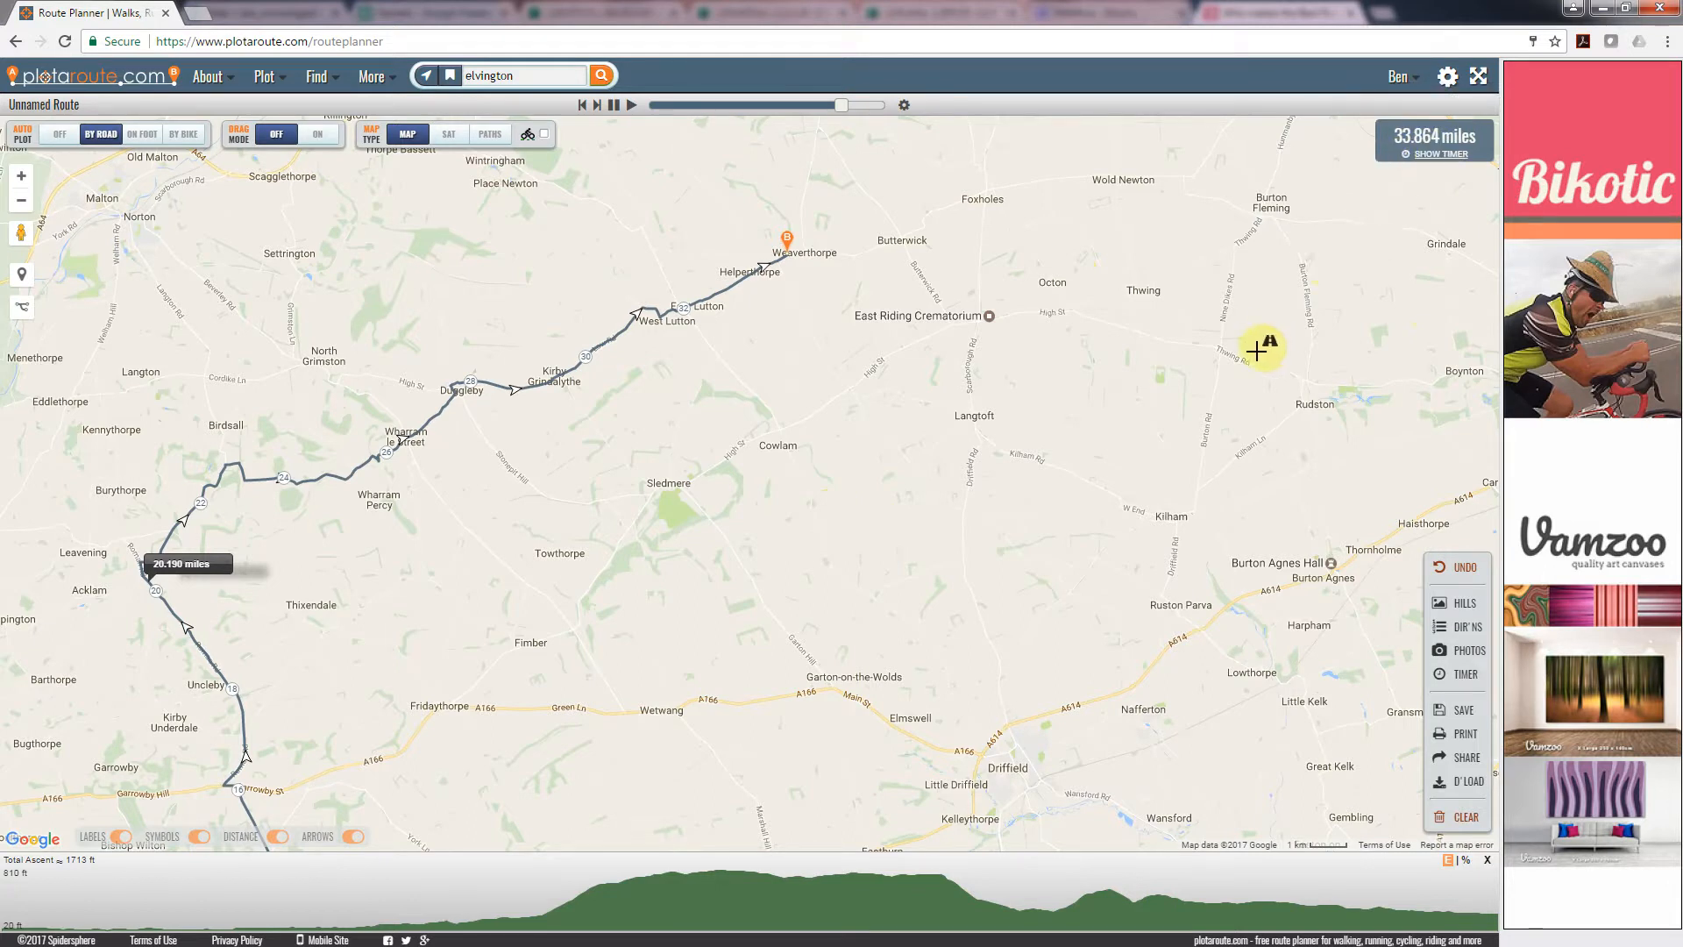
{"action": "scroll", "coordinate": [1096, 324], "scroll_direction": "down", "scroll_amount": 1}
{"action": "left_click_drag", "start_coordinate": [1012, 399], "coordinate": [912, 572]}
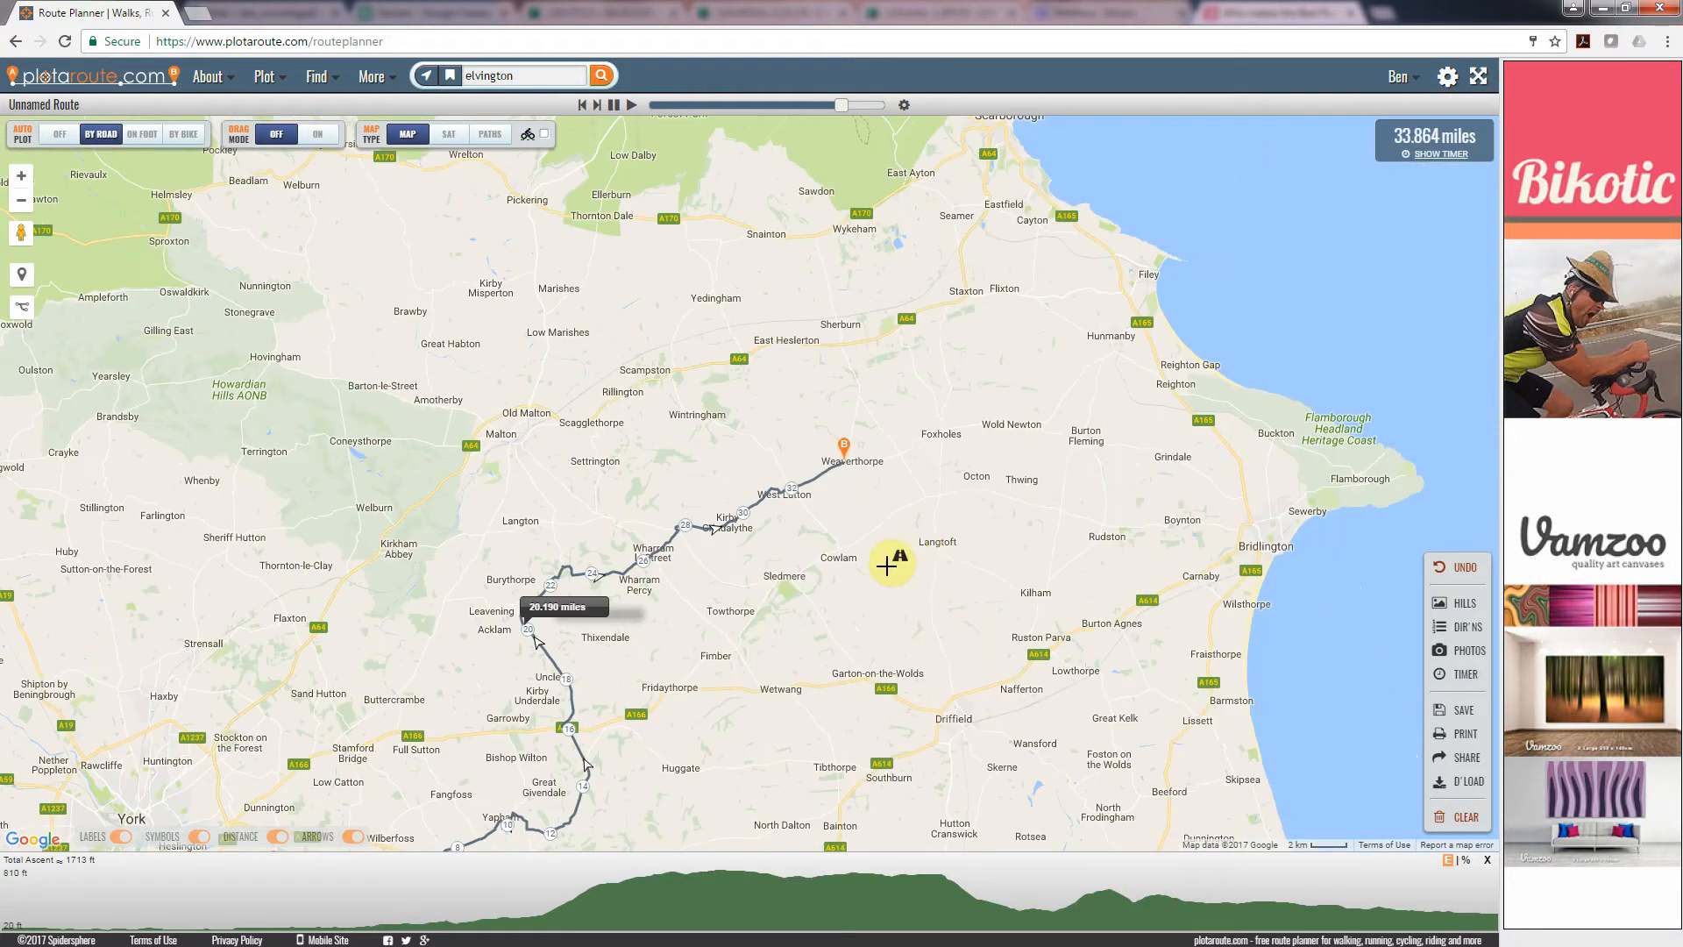
{"action": "scroll", "coordinate": [847, 536], "scroll_direction": "up", "scroll_amount": 1}
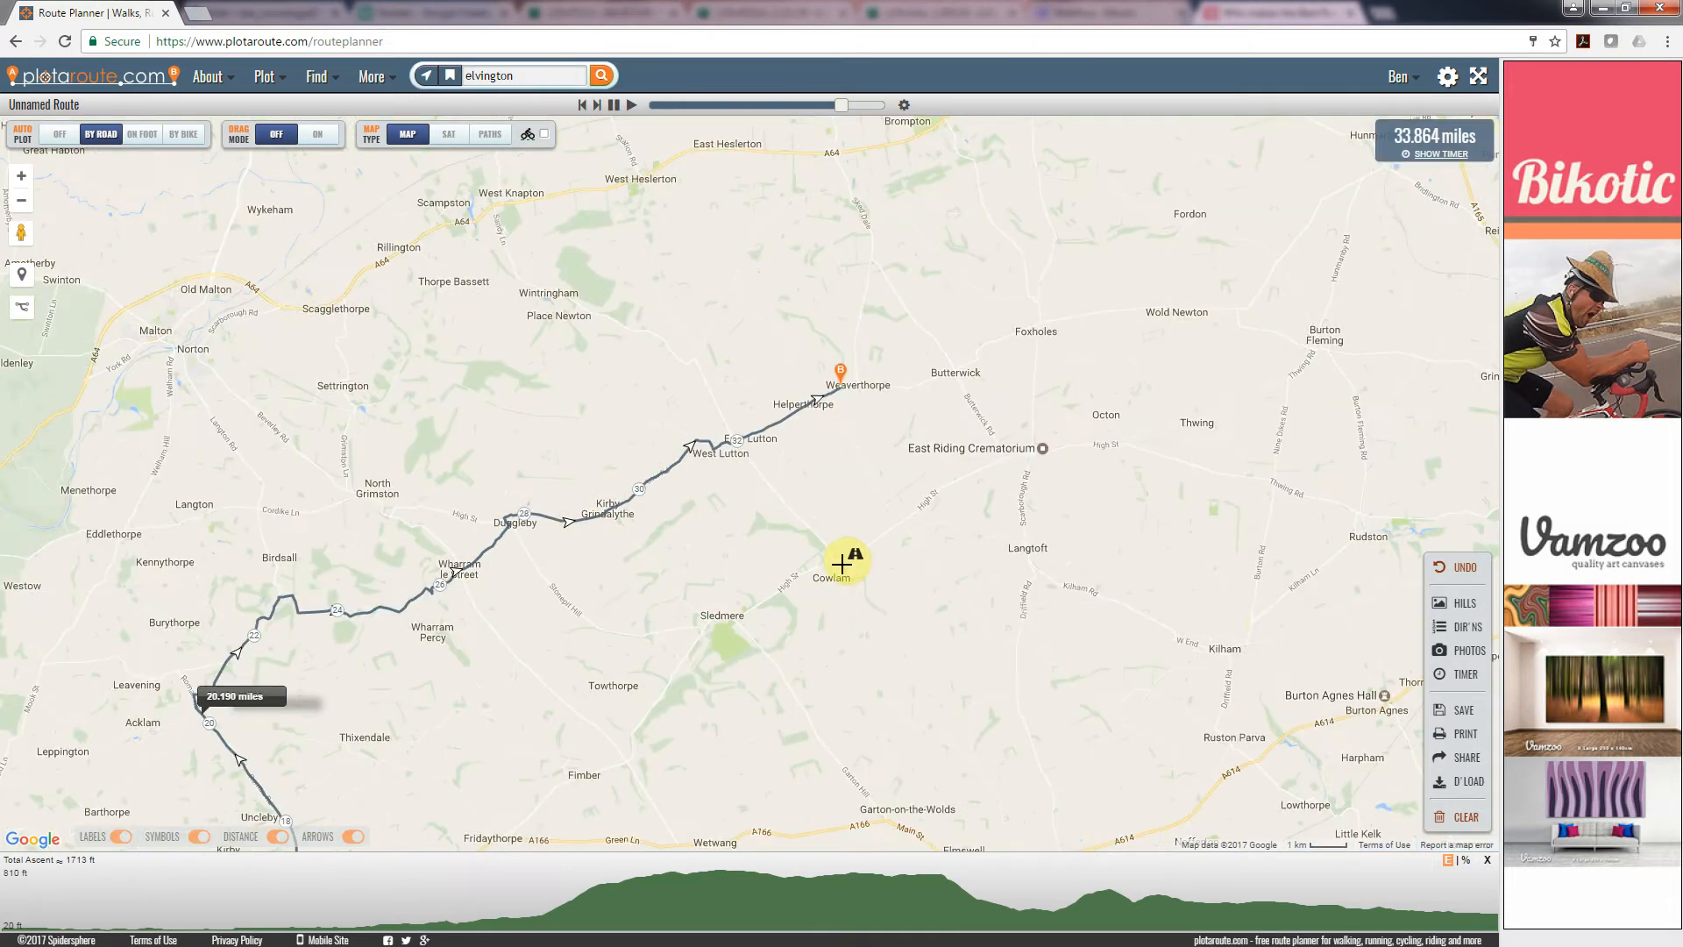
{"action": "scroll", "coordinate": [841, 564], "scroll_direction": "up", "scroll_amount": 1}
{"action": "left_click_drag", "start_coordinate": [739, 518], "coordinate": [902, 473]}
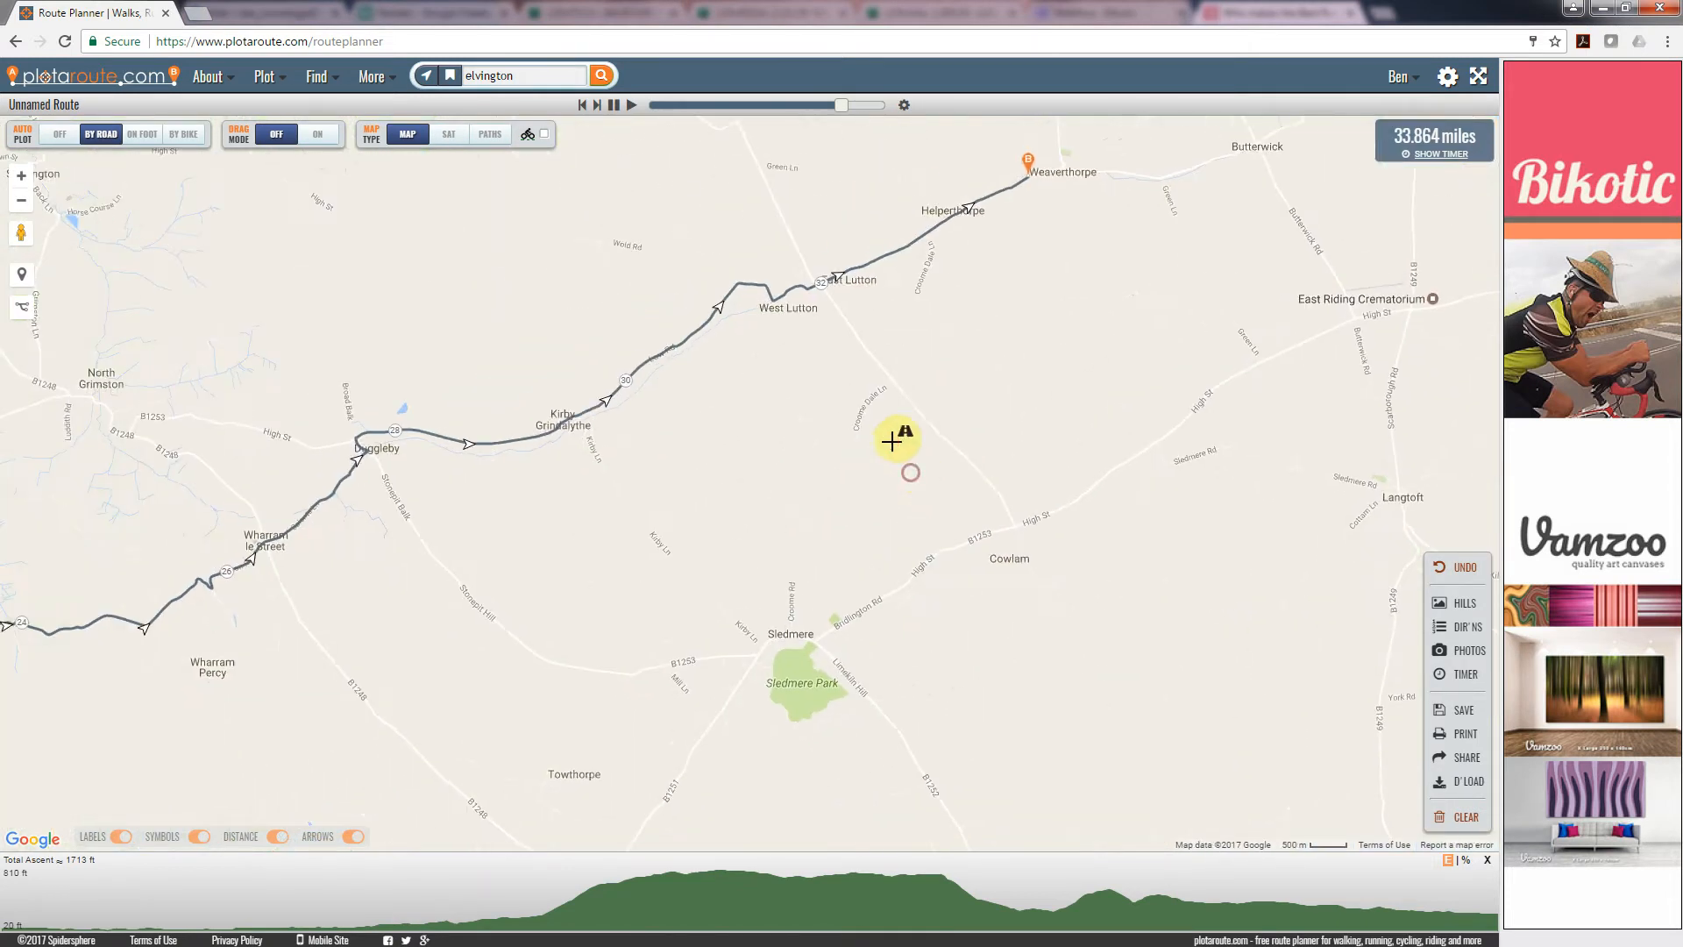
Undo the route extension to Weaverthorpe and the stray point placed near East Lutton.
{"action": "left_click", "coordinate": [1468, 570]}
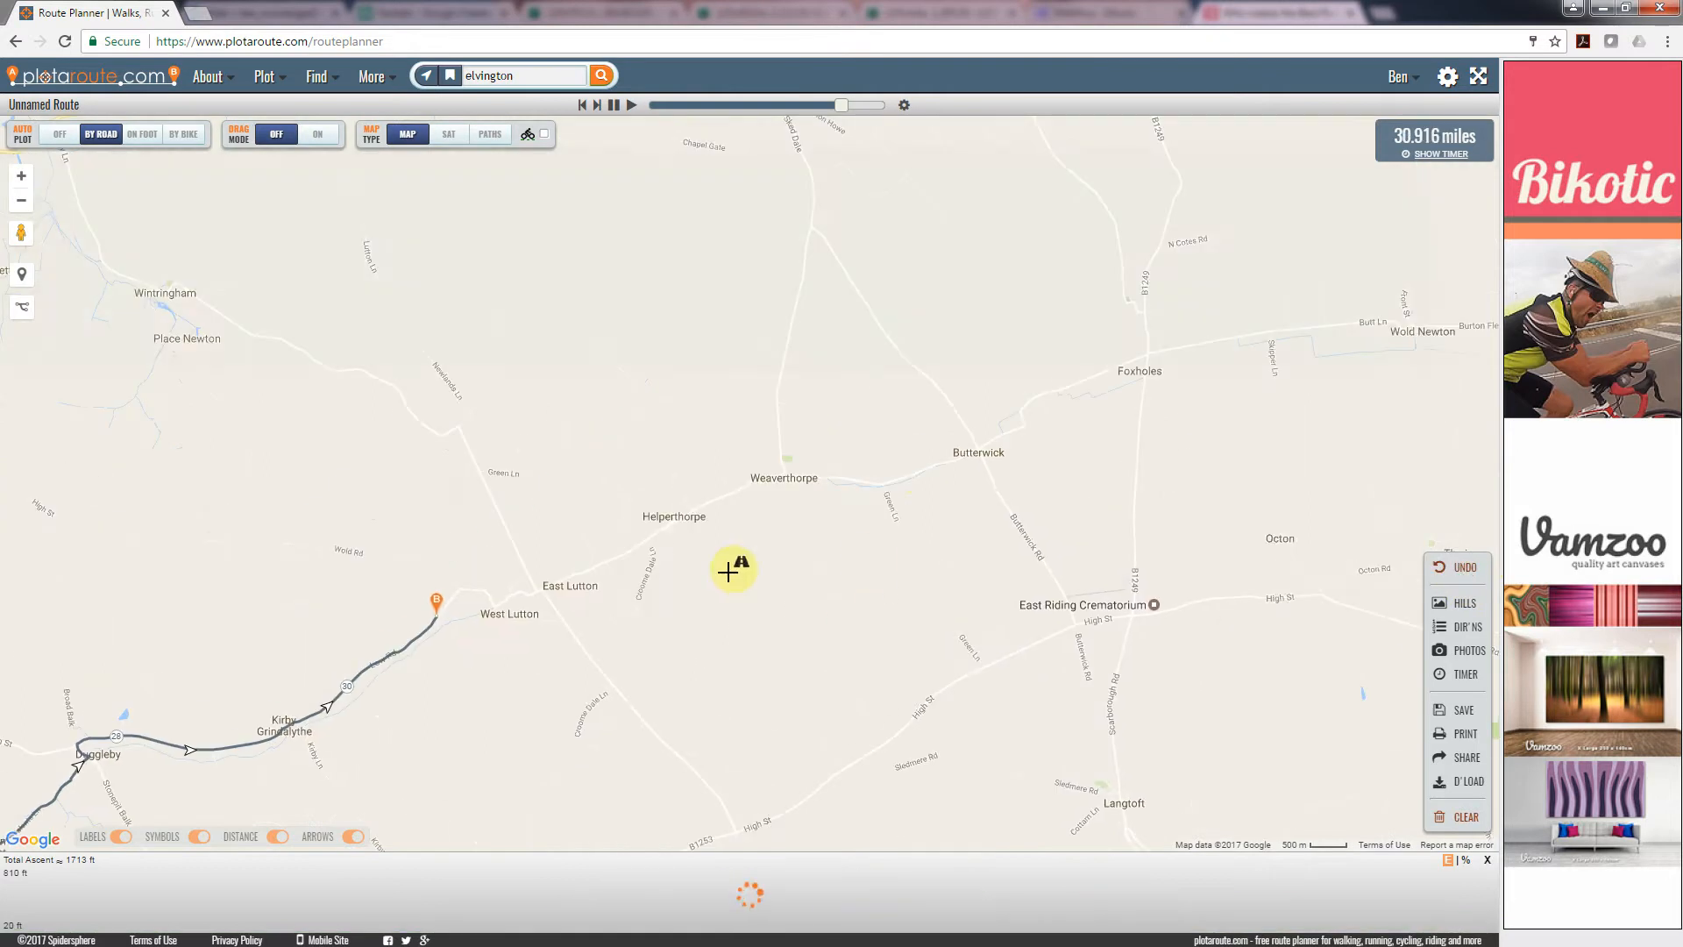
{"action": "left_click", "coordinate": [922, 391]}
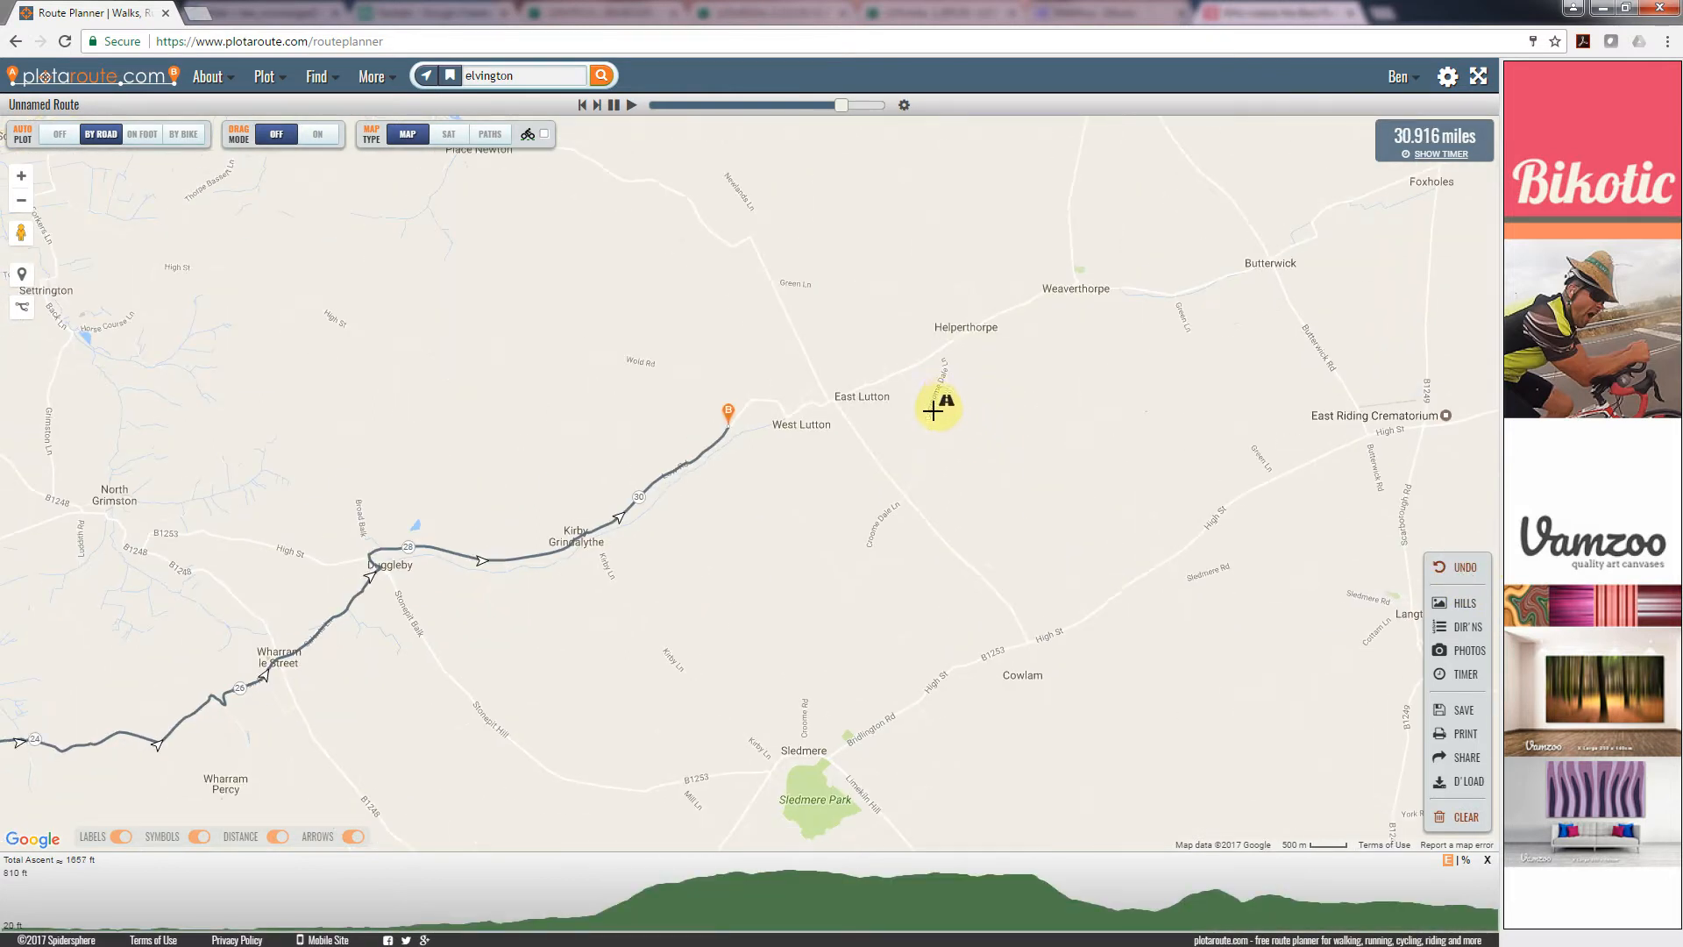
{"action": "left_click", "coordinate": [1455, 567]}
Extend the route by road through East Lutton to Croome Dale Lane just south of Helperthorpe, and check that lane in Street View.
{"action": "left_click", "coordinate": [749, 436]}
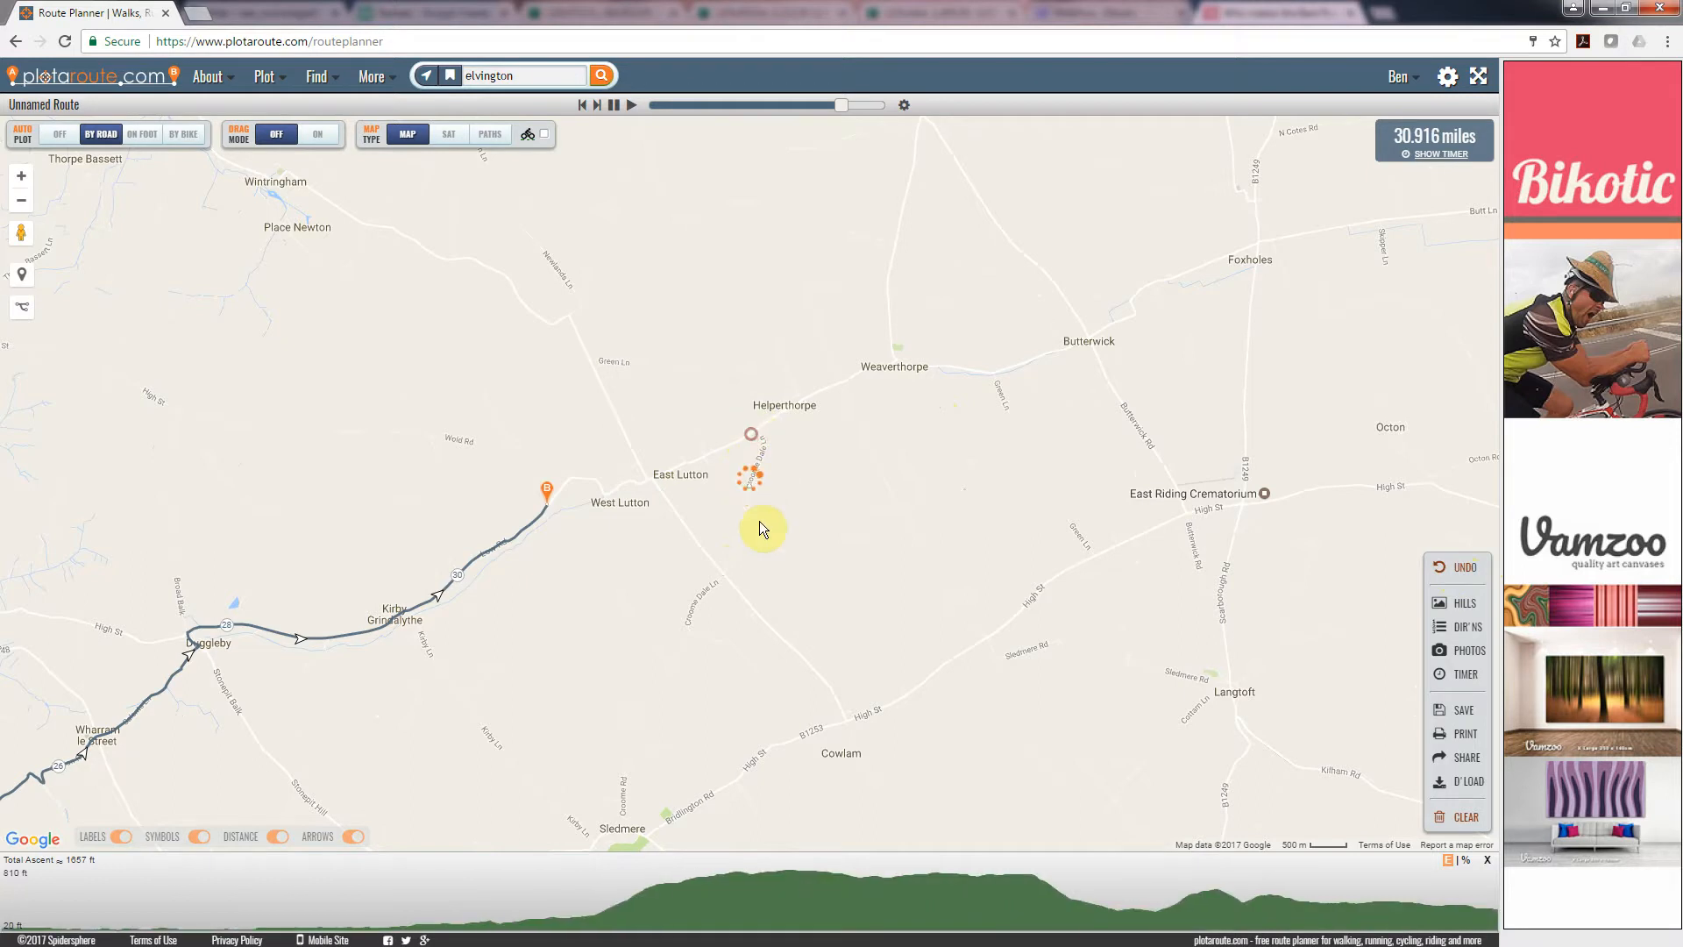
{"action": "left_click", "coordinate": [906, 366]}
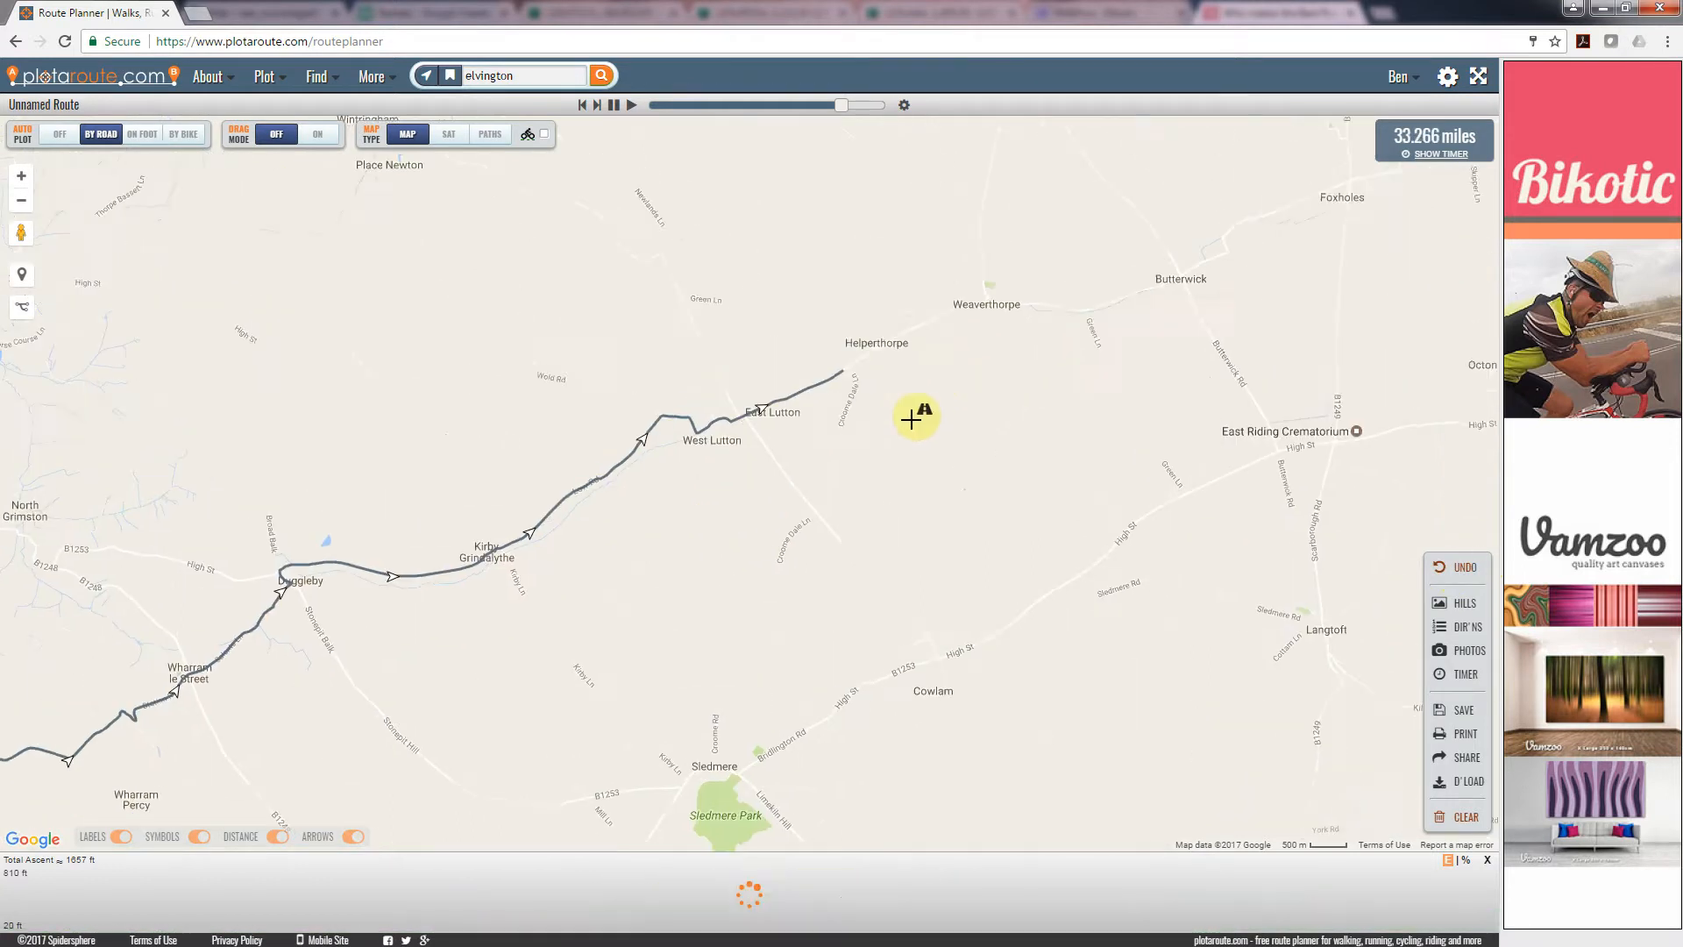
{"action": "left_click_drag", "start_coordinate": [29, 232], "coordinate": [1149, 488]}
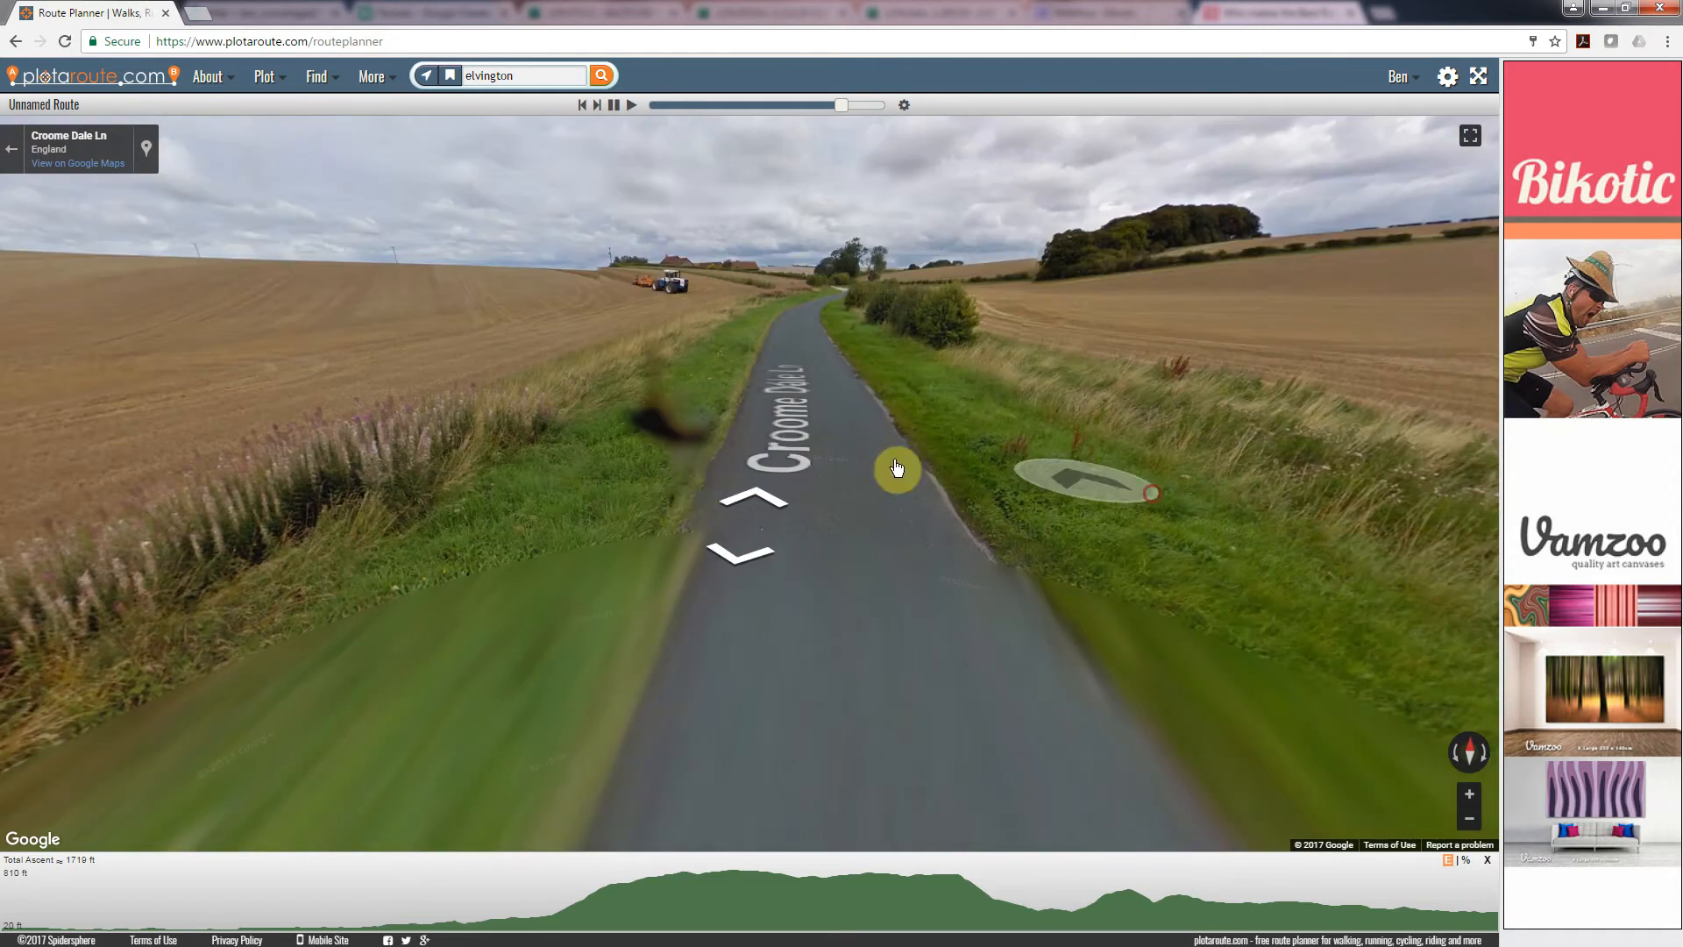
{"action": "left_click", "coordinate": [14, 149]}
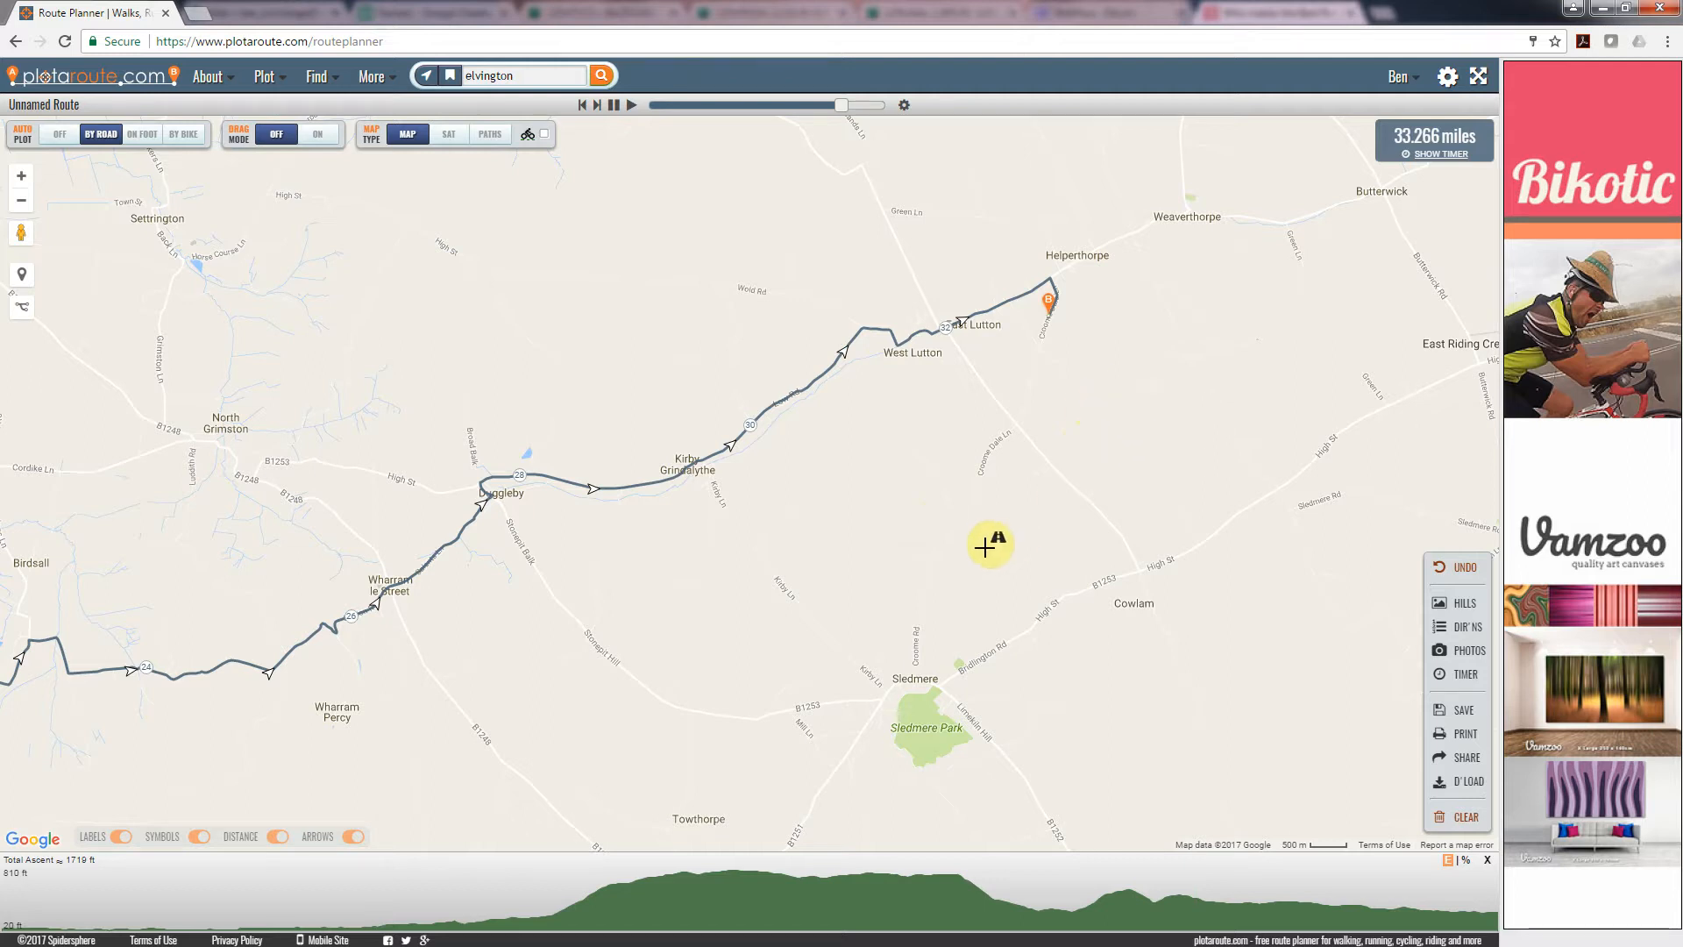
Extend the route by road south along Croome Road to the B1253 in Sledmere and review the whole route on the map.
{"action": "left_click_drag", "start_coordinate": [997, 540], "coordinate": [918, 486]}
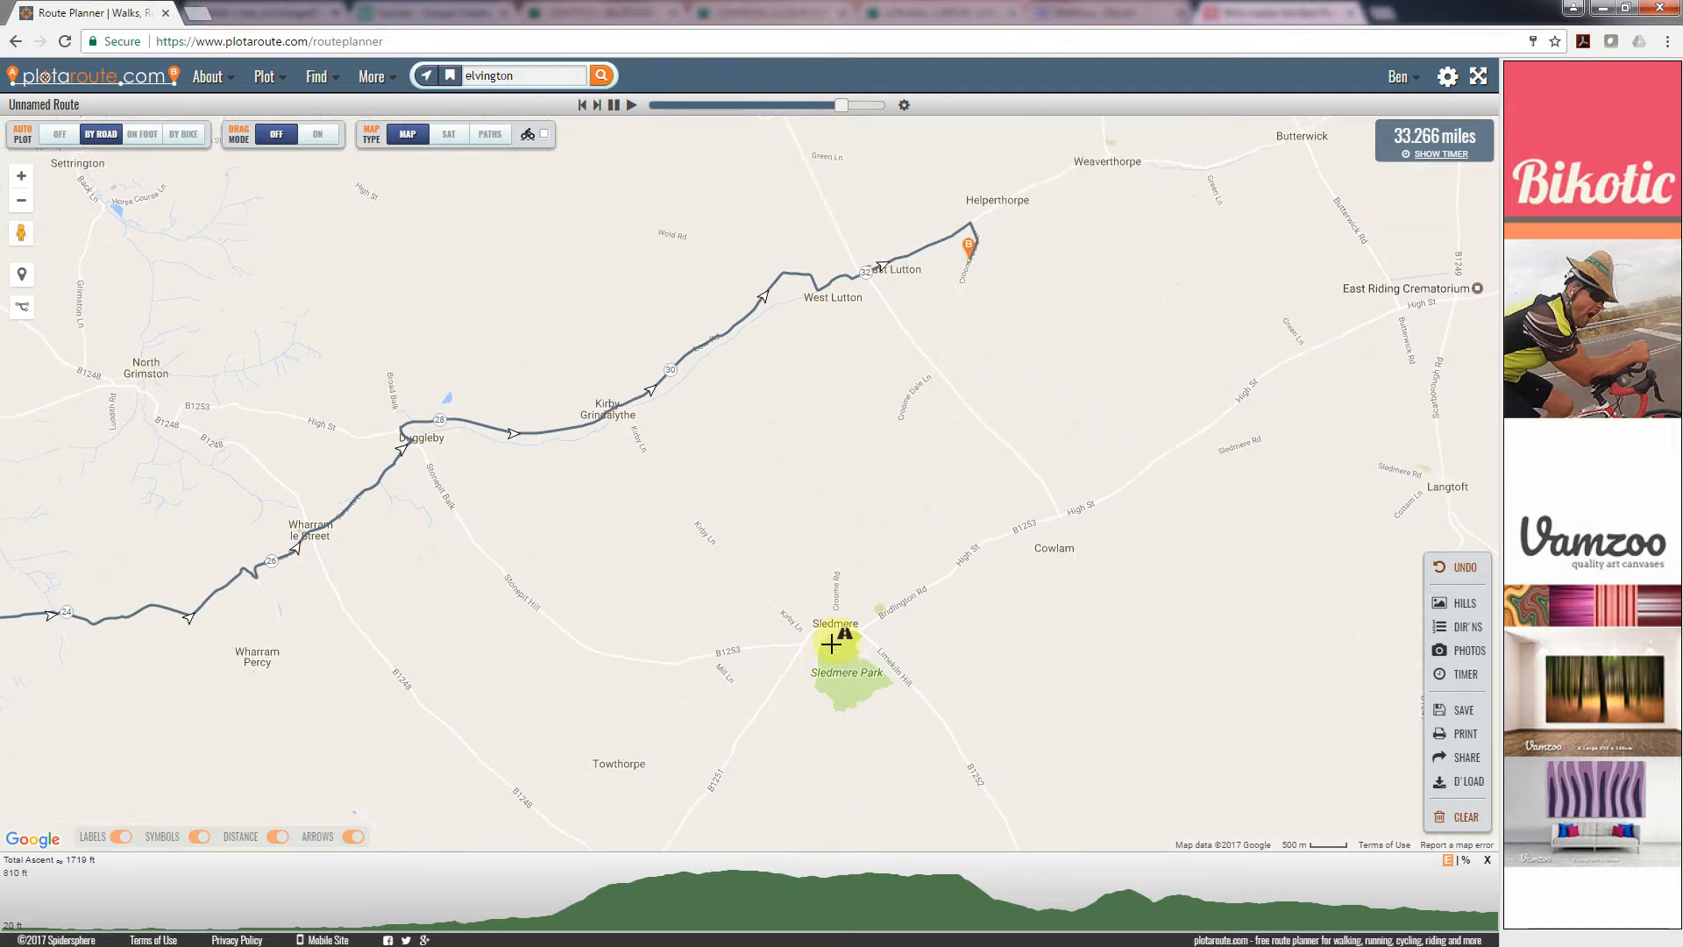
{"action": "scroll", "coordinate": [831, 641], "scroll_direction": "up", "scroll_amount": 1}
{"action": "scroll", "coordinate": [832, 641], "scroll_direction": "up", "scroll_amount": 1}
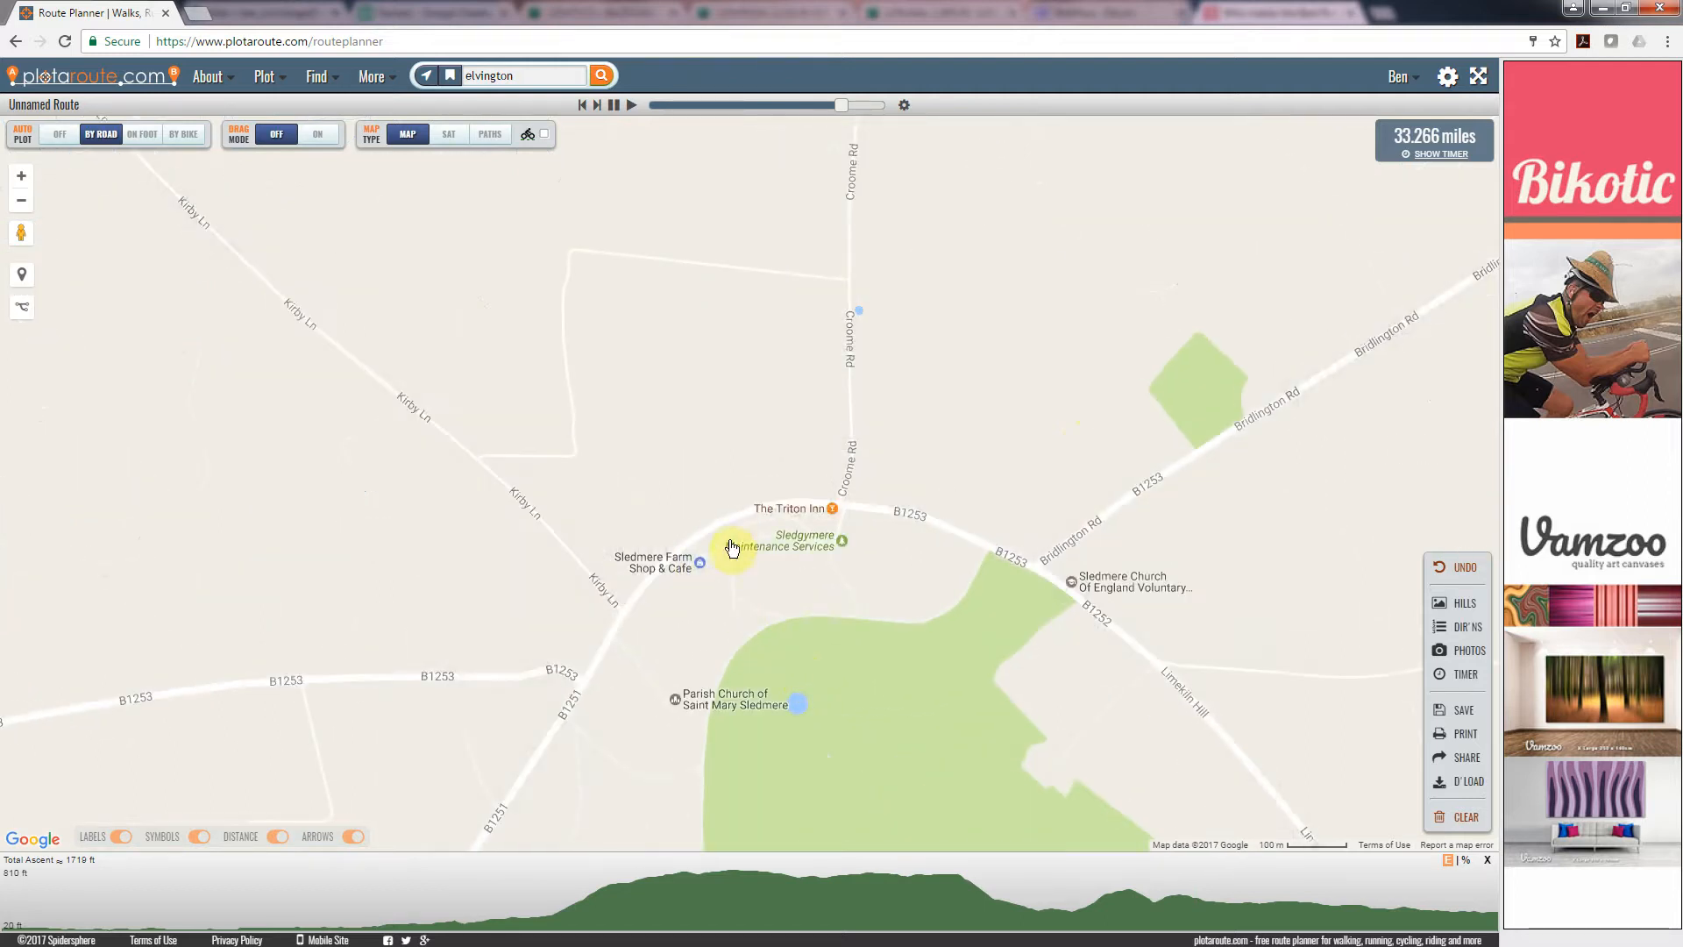
{"action": "scroll", "coordinate": [1001, 618], "scroll_direction": "down", "scroll_amount": 1}
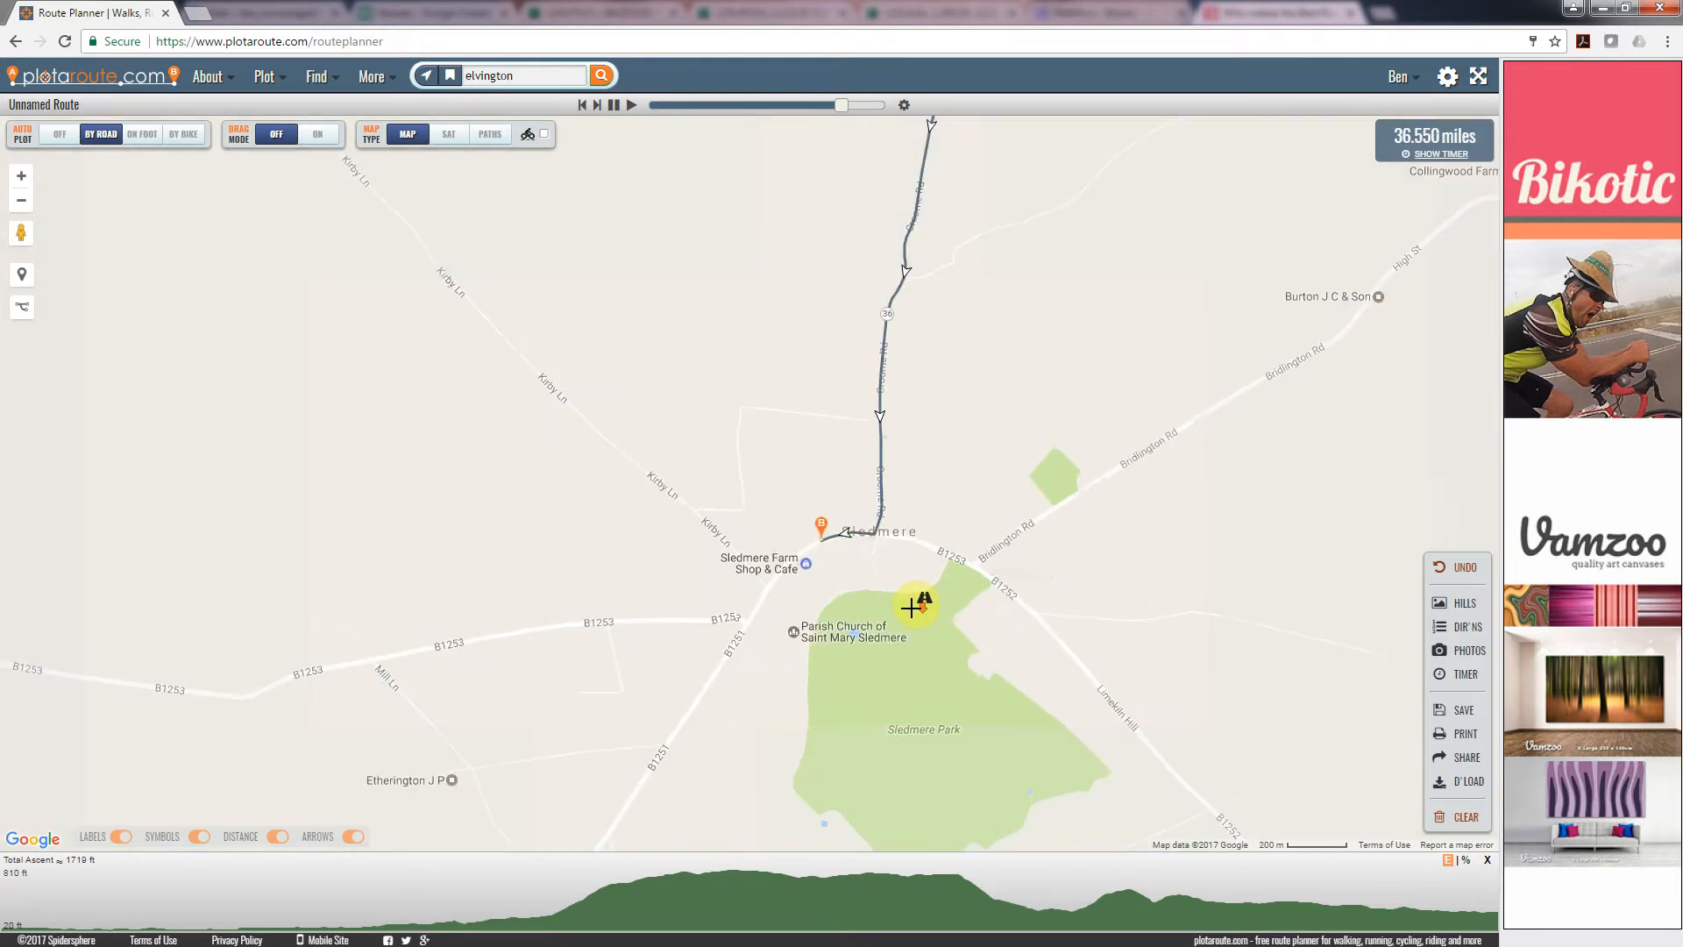
{"action": "scroll", "coordinate": [1077, 400], "scroll_direction": "down", "scroll_amount": 2}
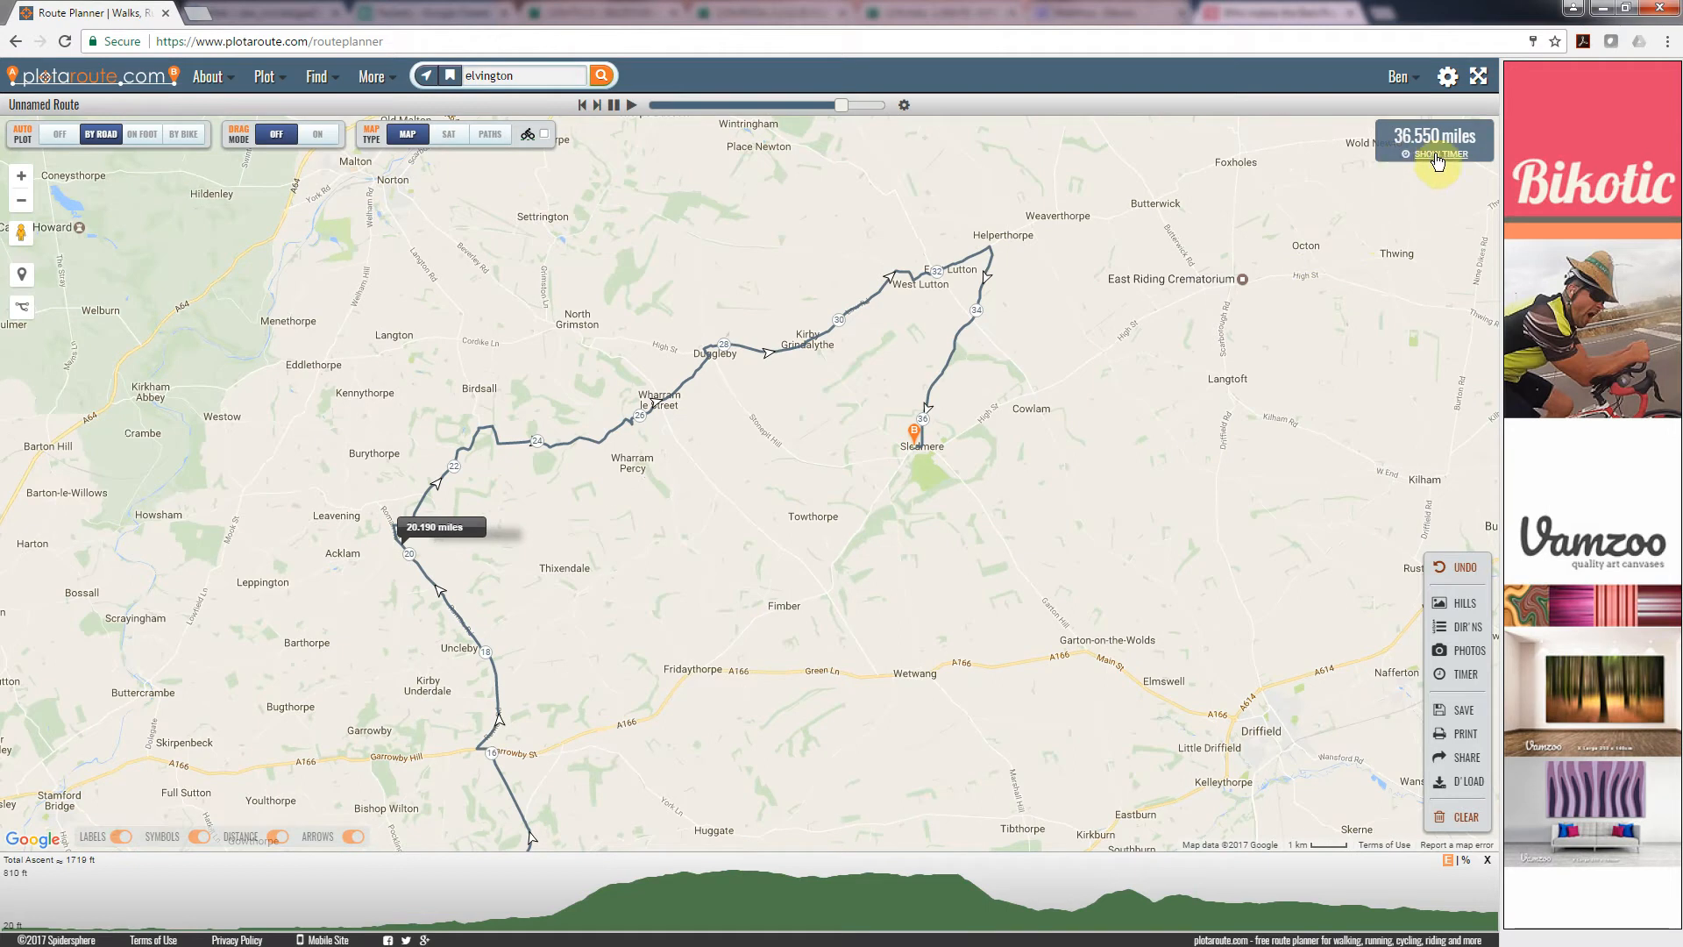
{"action": "scroll", "coordinate": [1180, 493], "scroll_direction": "down", "scroll_amount": 1}
{"action": "left_click_drag", "start_coordinate": [1079, 477], "coordinate": [944, 535]}
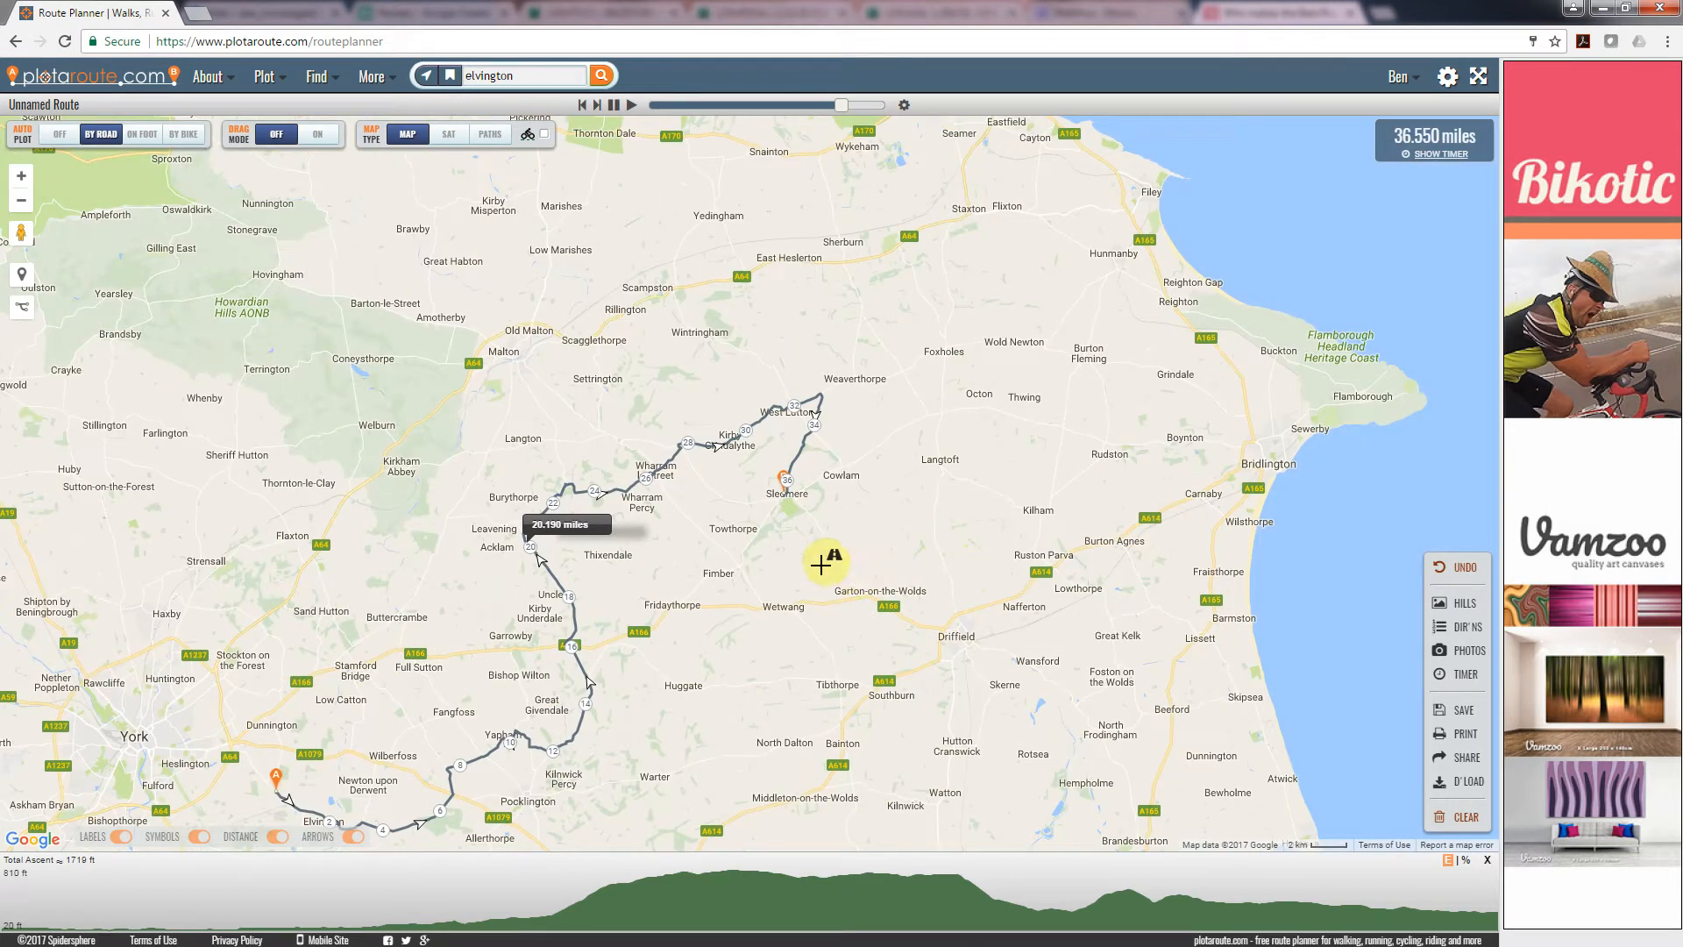
{"action": "scroll", "coordinate": [867, 489], "scroll_direction": "up", "scroll_amount": 1}
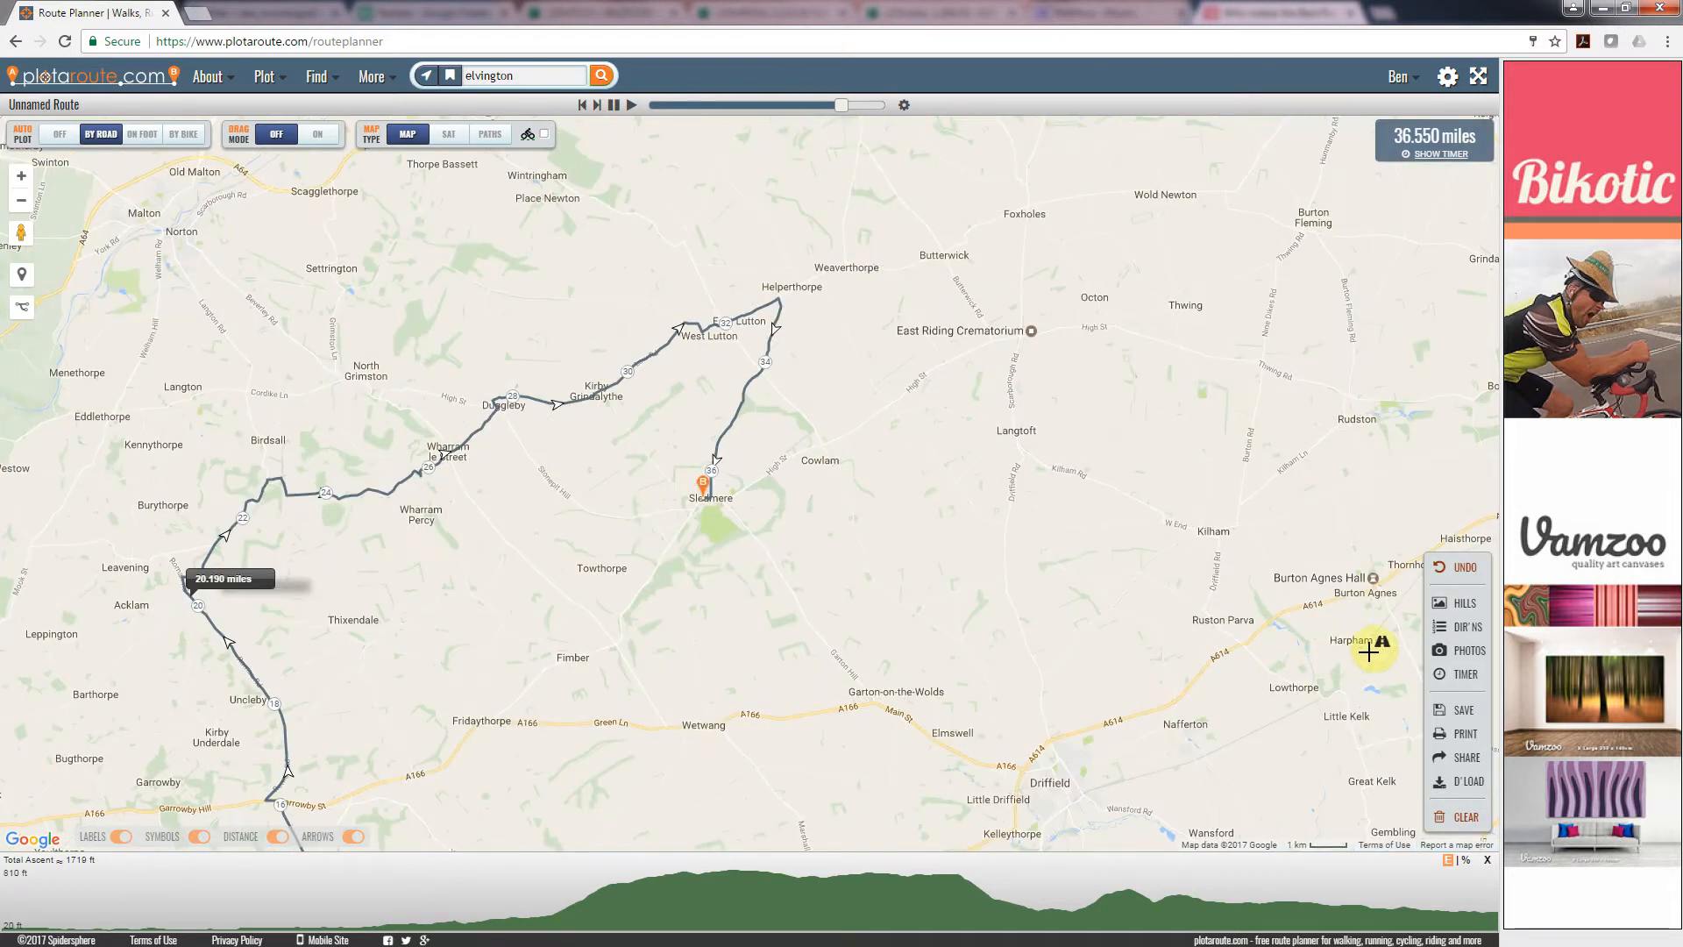
Undo the route extension along Croome Road to Sledmere and the route point placed on Croome Dale Lane.
{"action": "left_click", "coordinate": [1473, 579]}
{"action": "left_click", "coordinate": [1471, 576]}
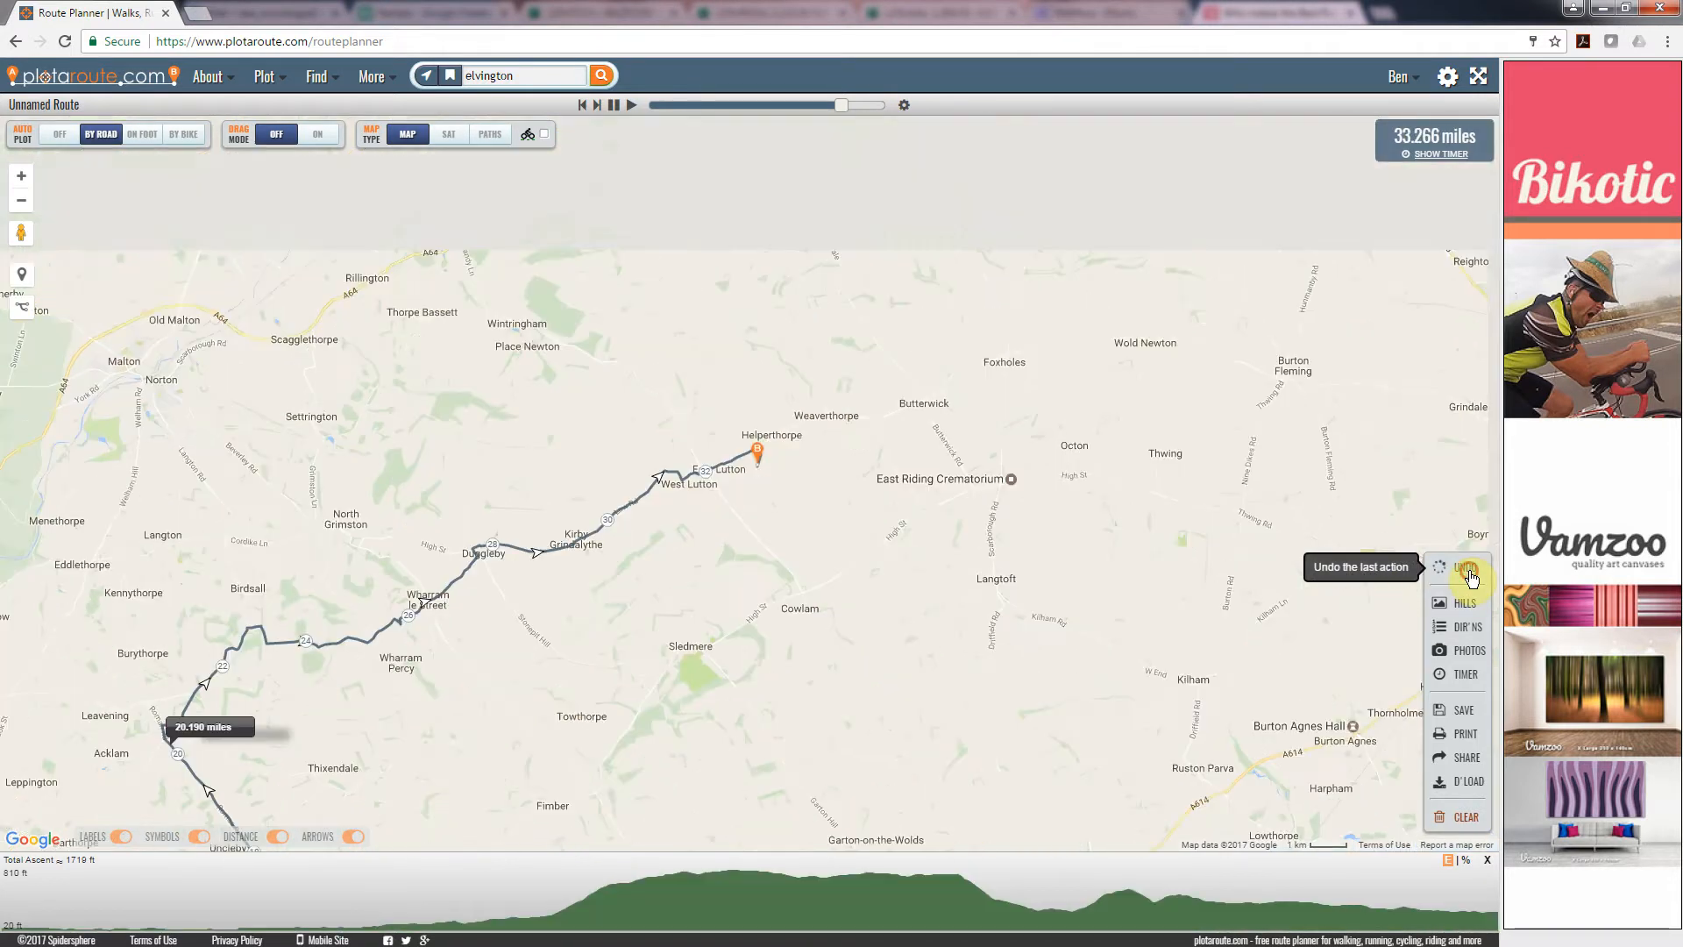
Check the road just north of the junction above Weaverthorpe in Street View and return to the map.
{"action": "left_click_drag", "start_coordinate": [785, 488], "coordinate": [685, 599]}
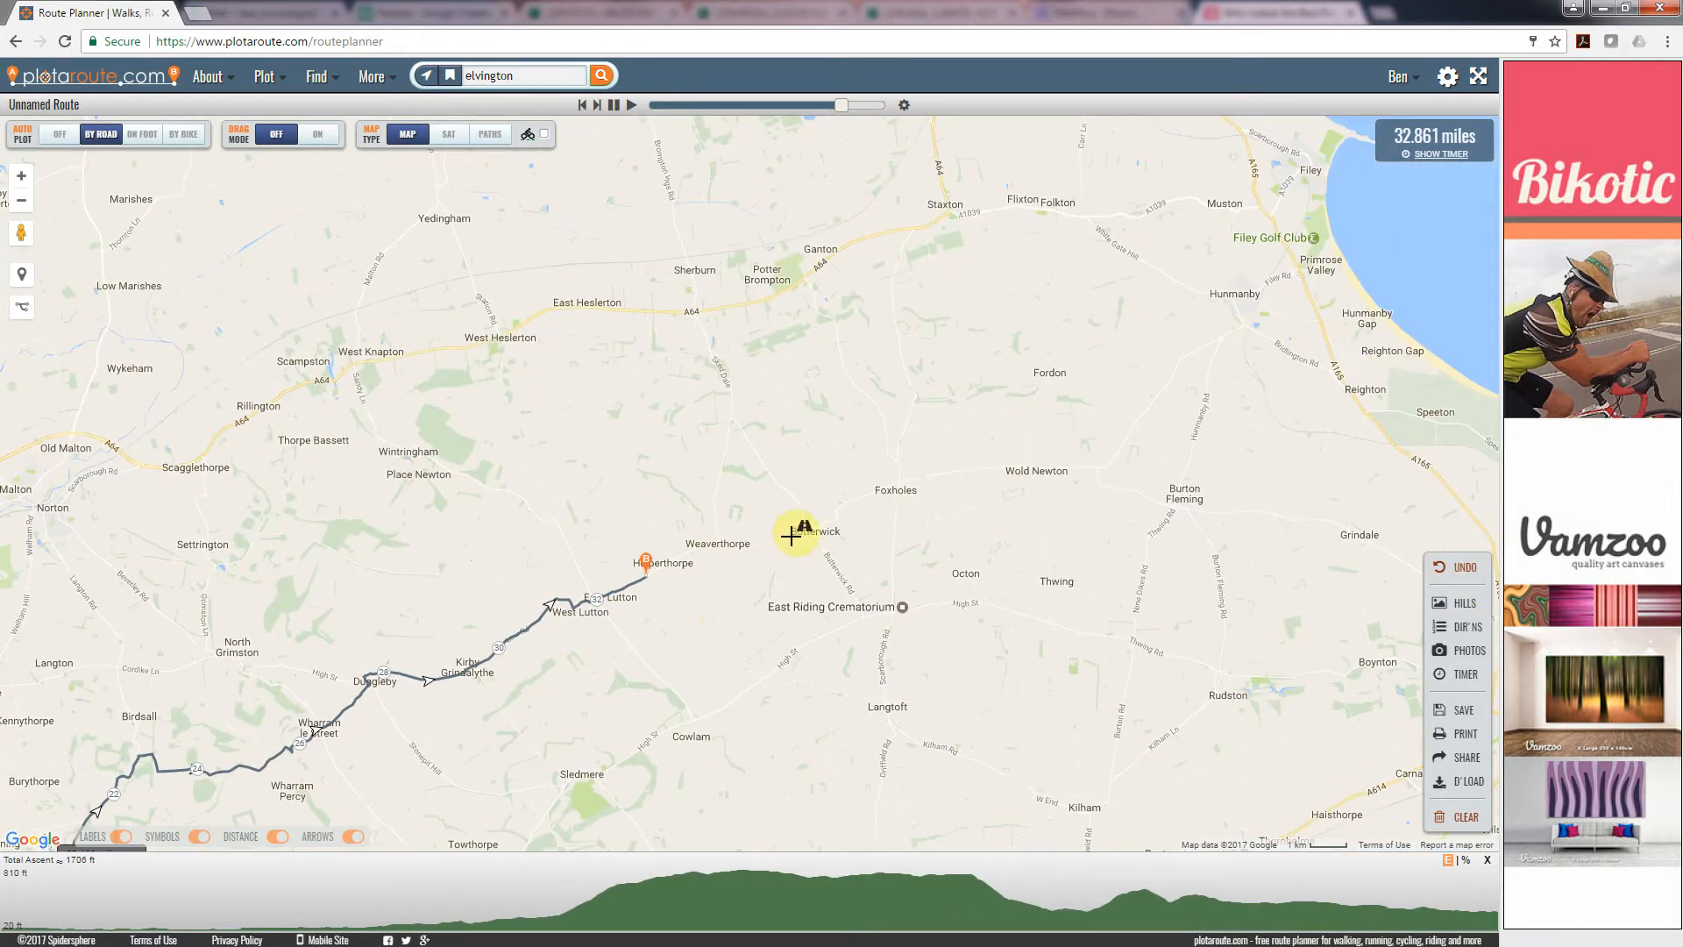
{"action": "scroll", "coordinate": [736, 459], "scroll_direction": "up", "scroll_amount": 1}
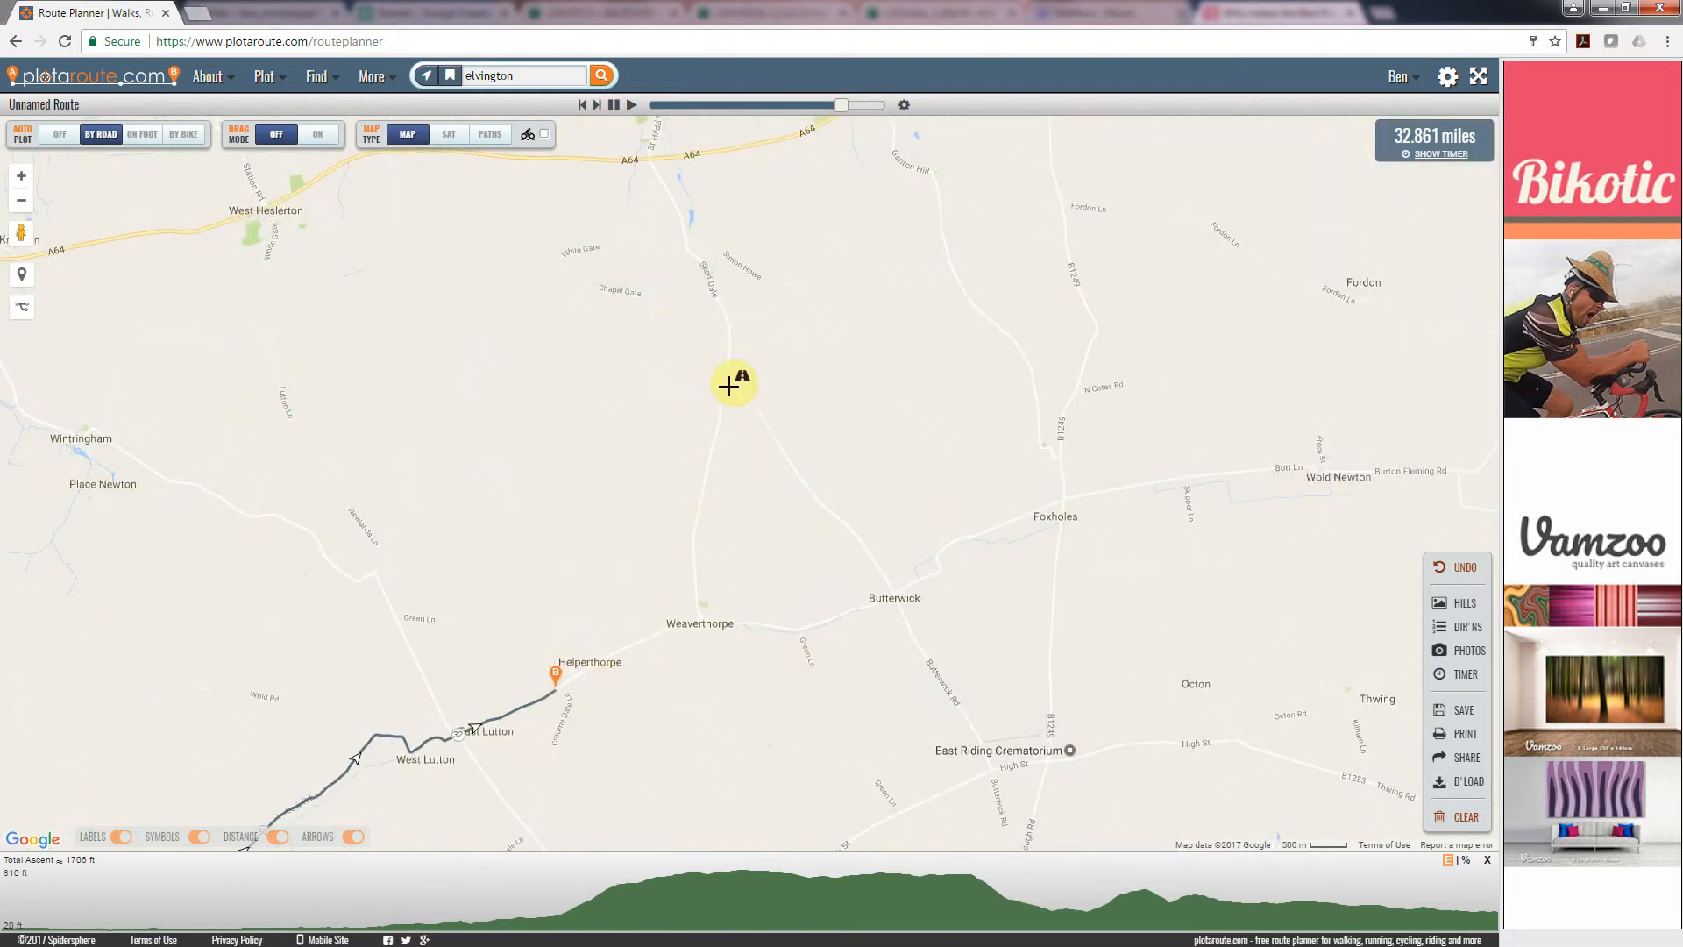
{"action": "left_click_drag", "start_coordinate": [20, 230], "coordinate": [716, 347]}
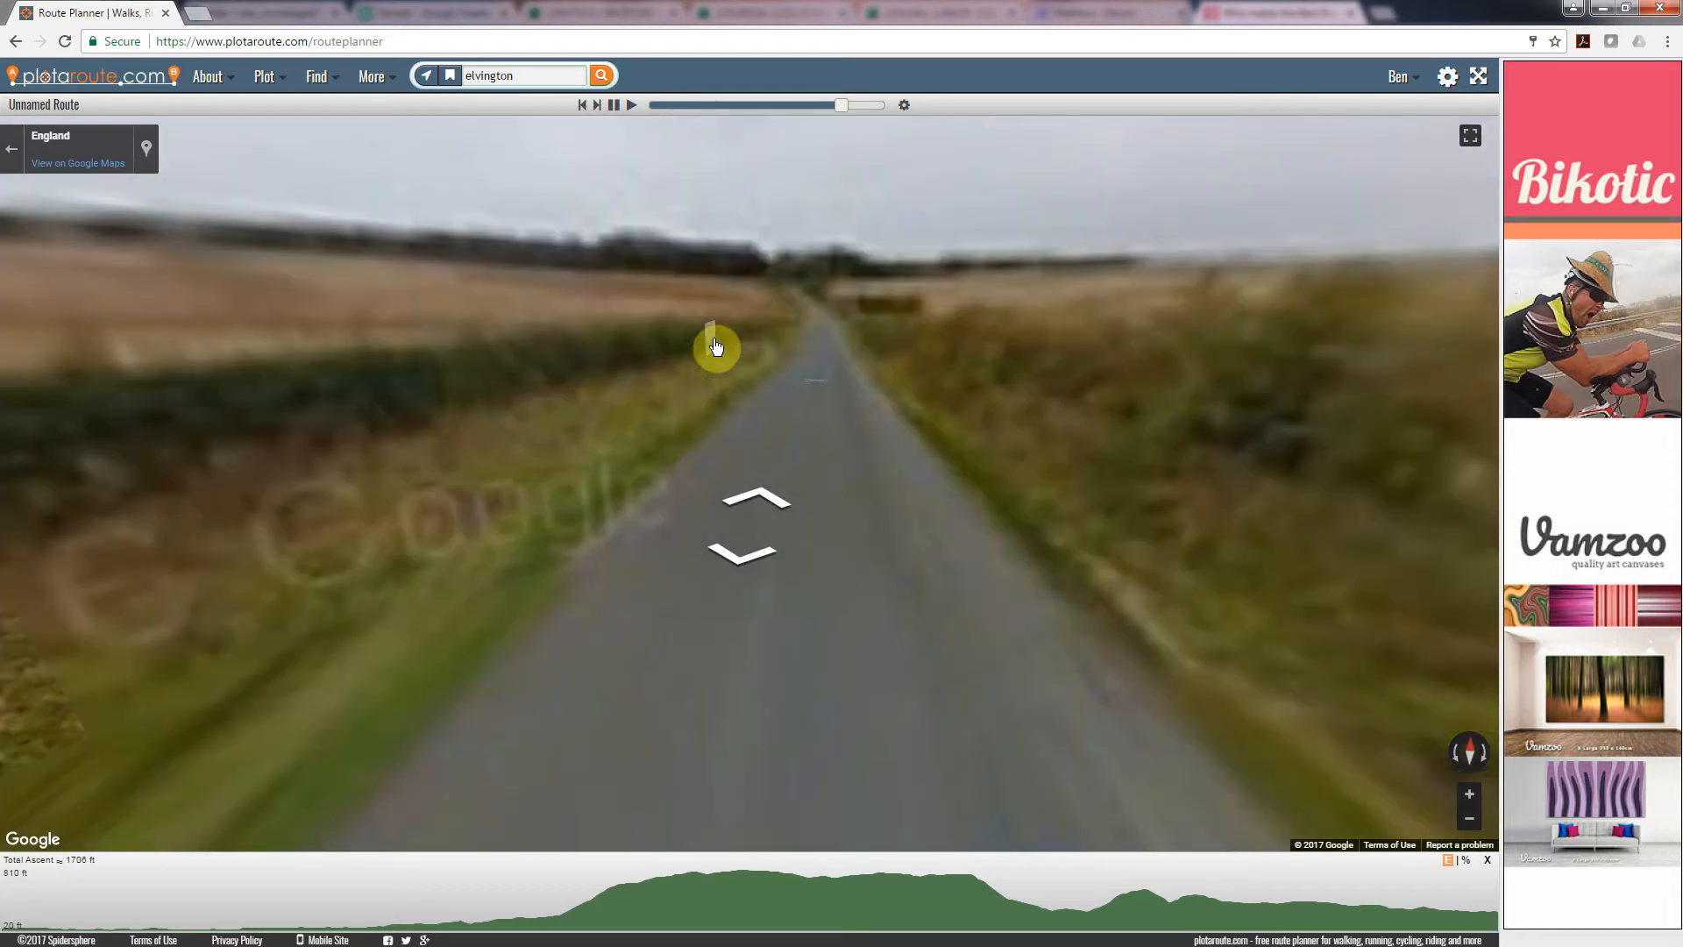
{"action": "left_click", "coordinate": [11, 149]}
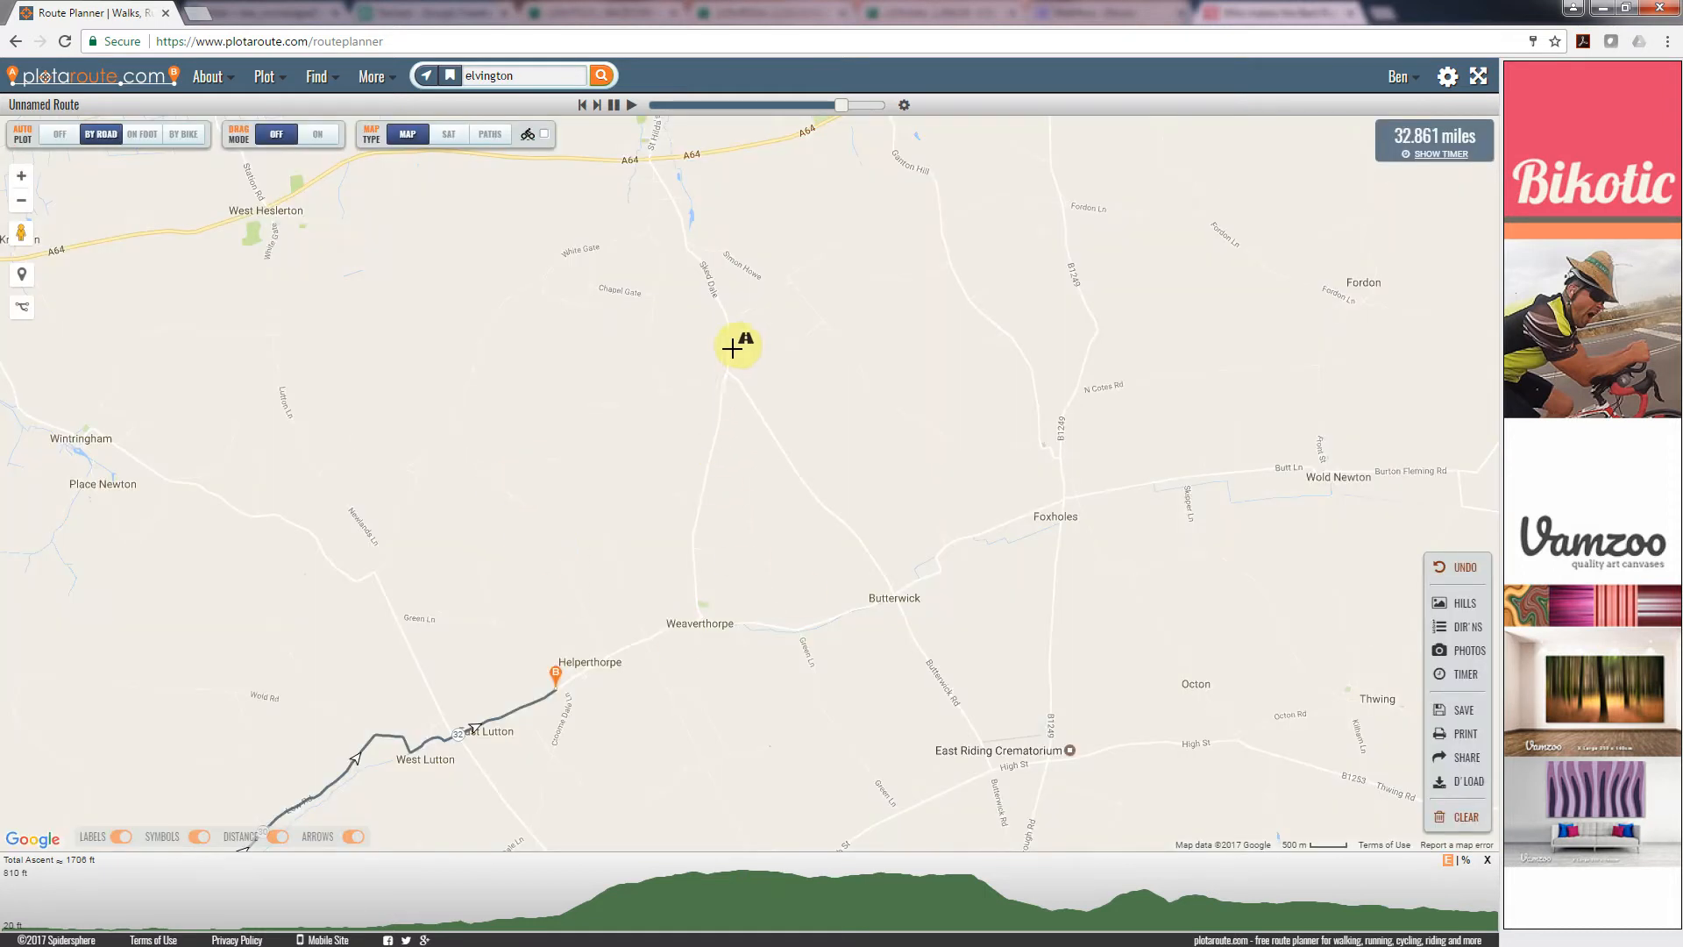
Try extending the route by road through Weaverthorpe to just beyond the junction north of the village, and undo it.
{"action": "left_click_drag", "start_coordinate": [892, 633], "coordinate": [700, 498]}
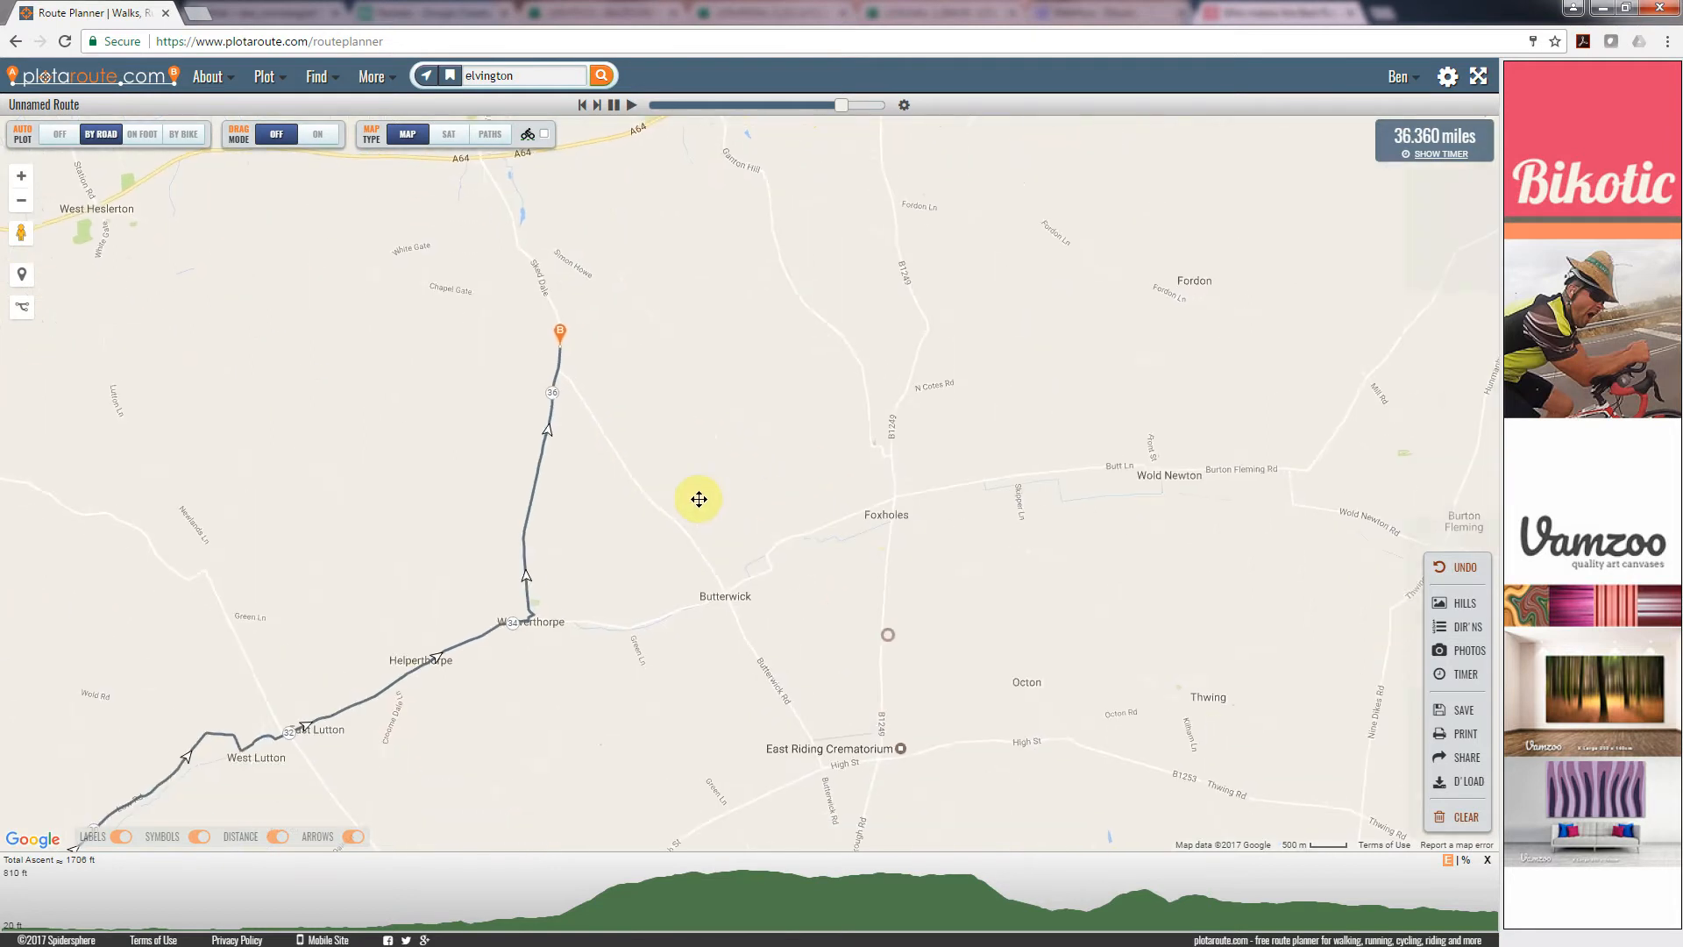
{"action": "left_click_drag", "start_coordinate": [765, 648], "coordinate": [910, 401]}
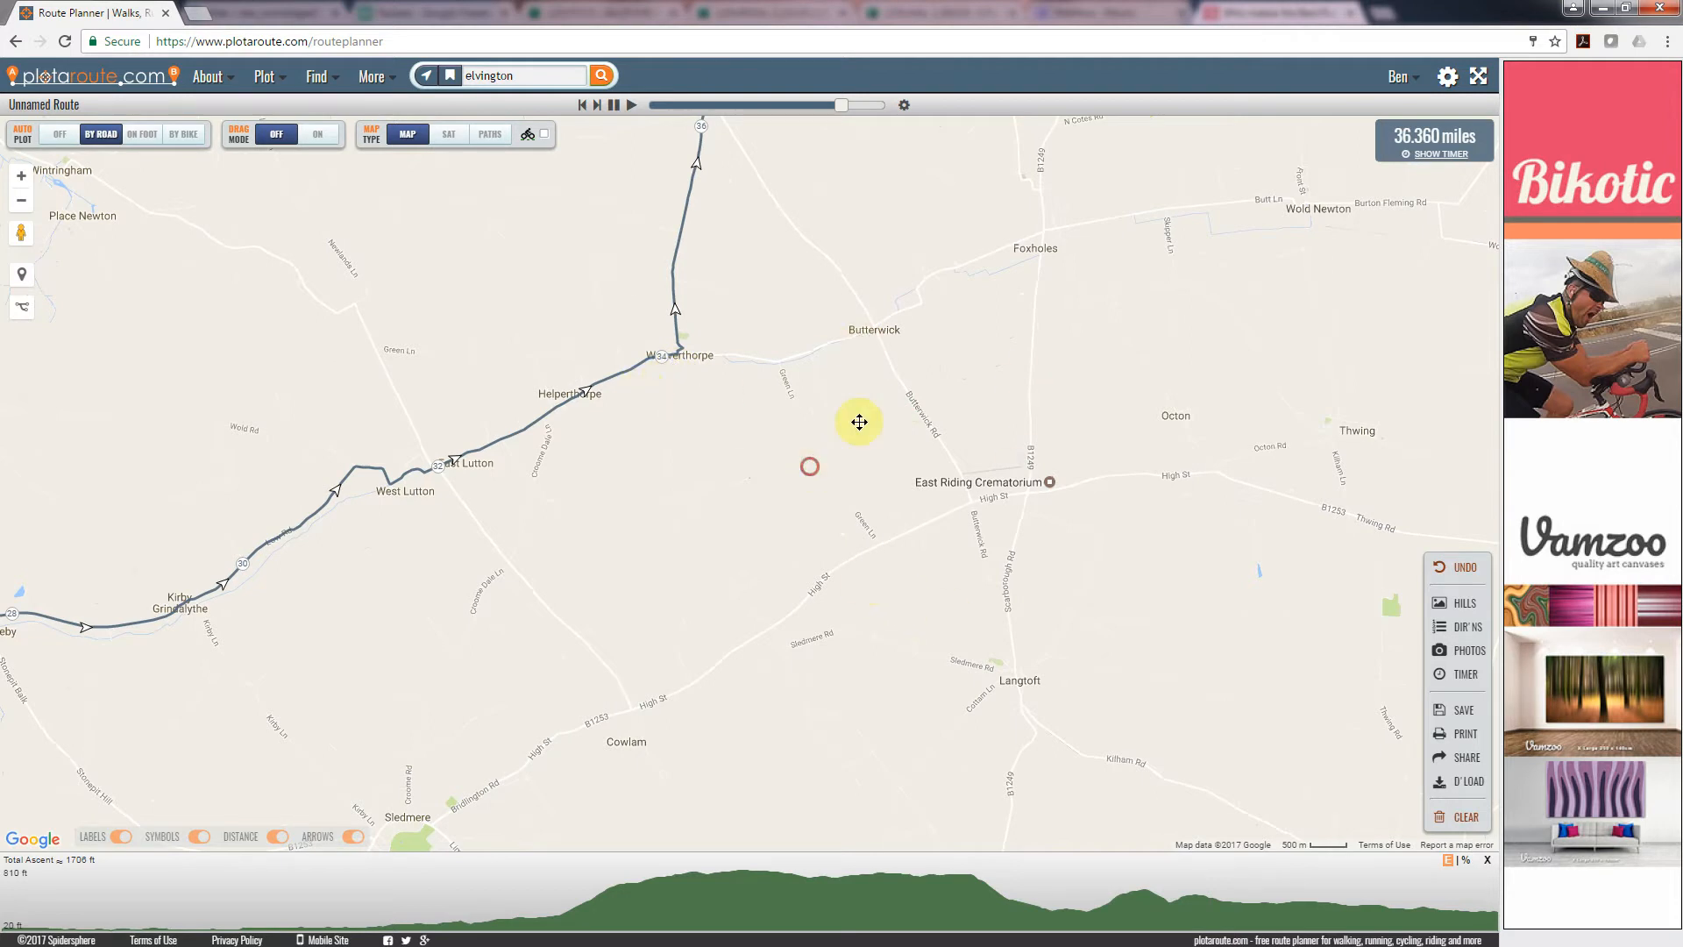
{"action": "left_click_drag", "start_coordinate": [820, 451], "coordinate": [917, 365]}
{"action": "left_click_drag", "start_coordinate": [1021, 330], "coordinate": [933, 512]}
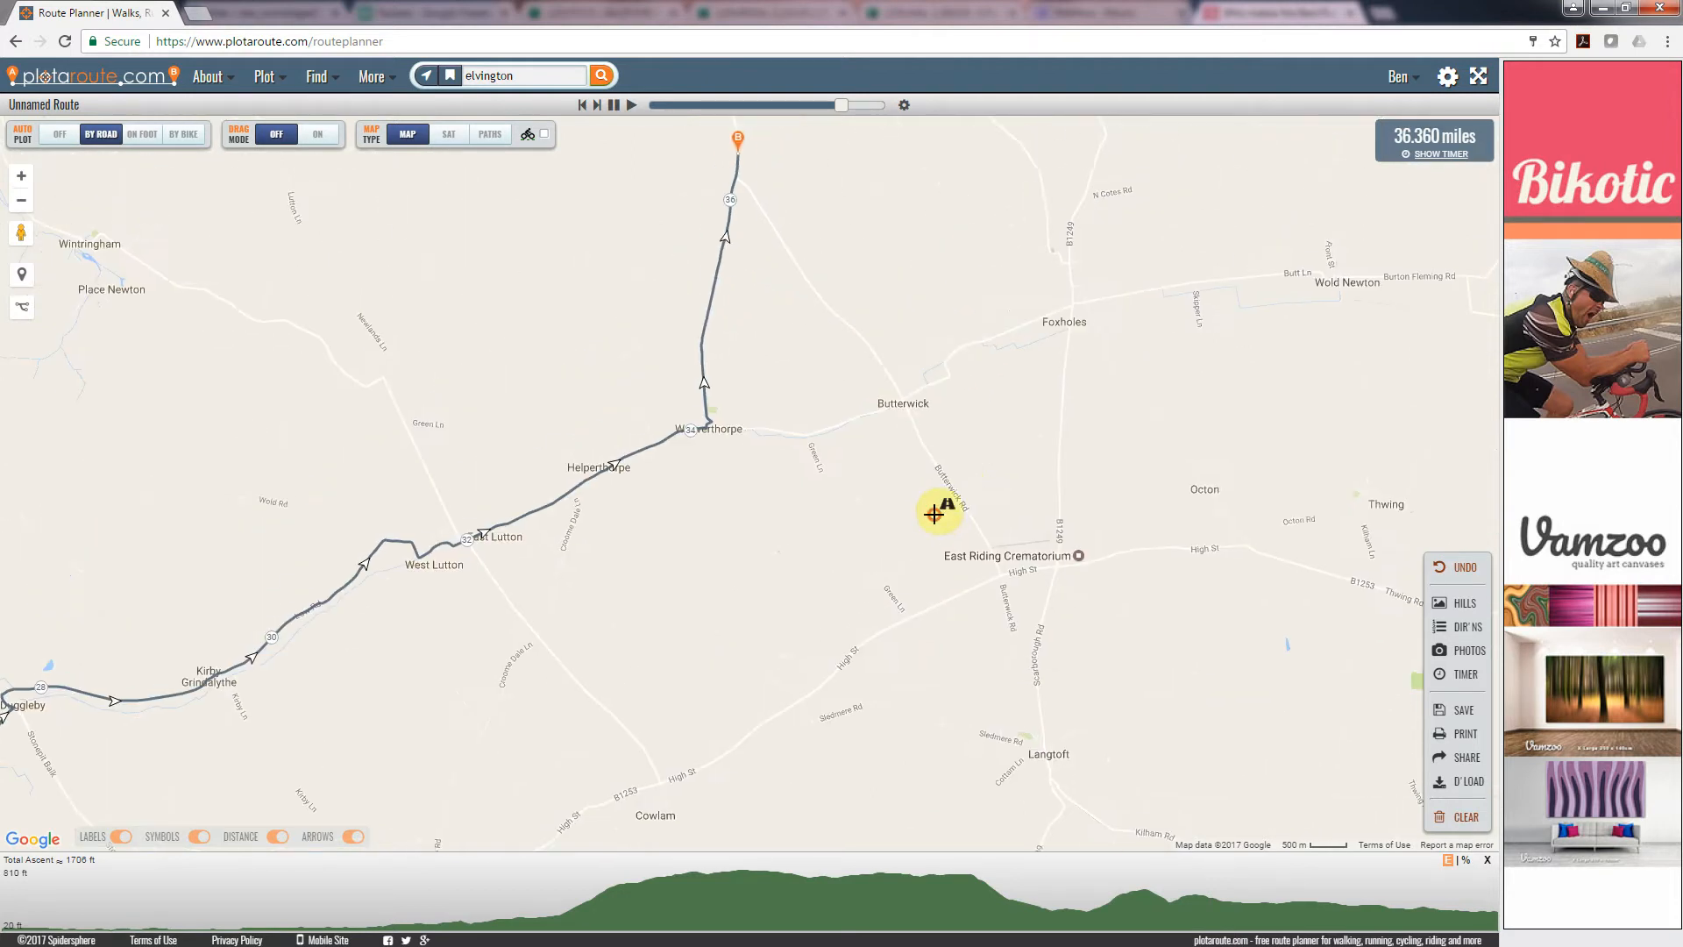
{"action": "left_click", "coordinate": [1467, 578]}
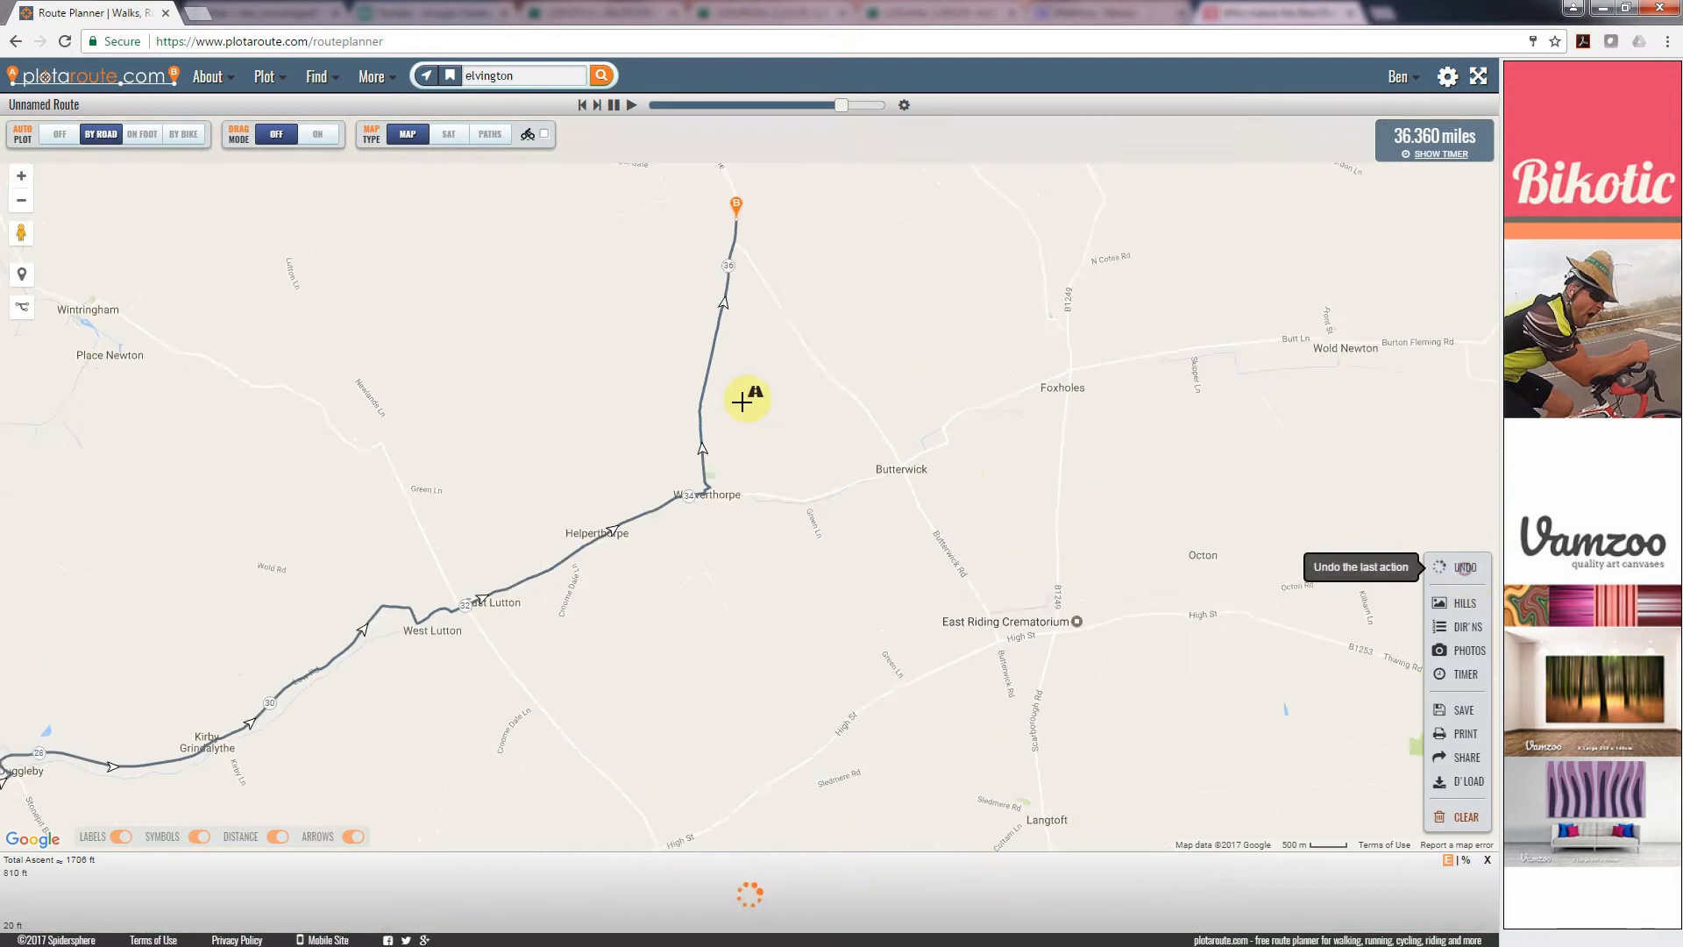
Extend the route by road north from Weaverthorpe to the junction, back down through Butterwick, and along the B1253 to Sledmere.
{"action": "left_click_drag", "start_coordinate": [751, 394], "coordinate": [714, 631]}
{"action": "left_click", "coordinate": [738, 559]}
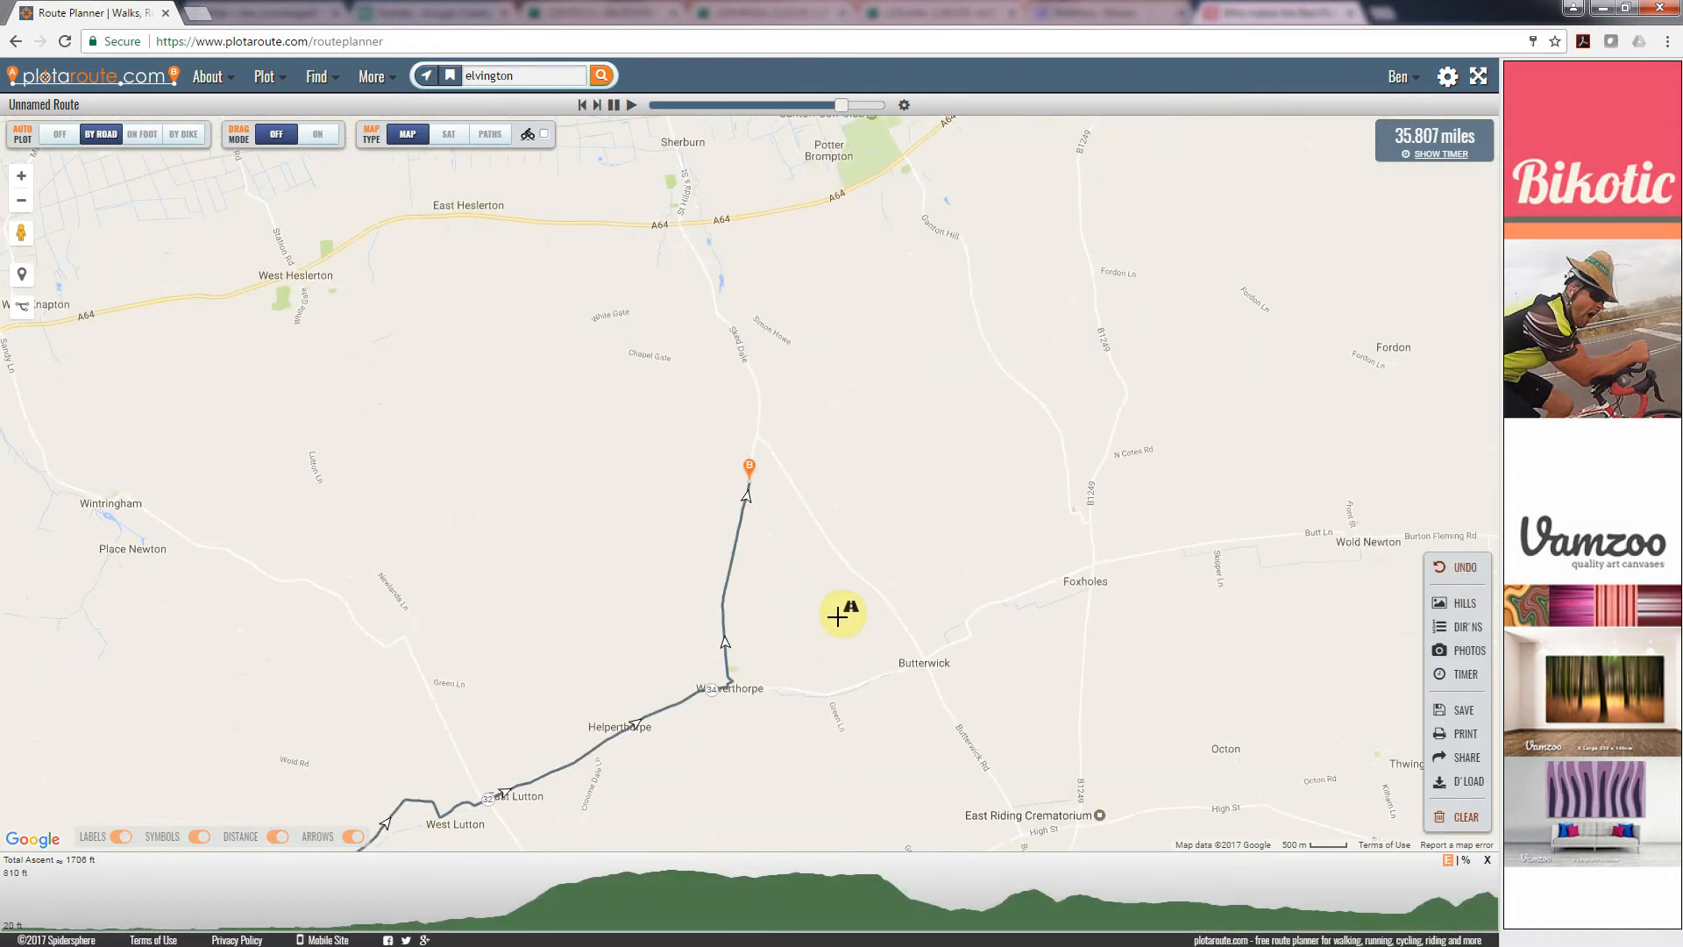
{"action": "left_click_drag", "start_coordinate": [774, 746], "coordinate": [838, 383]}
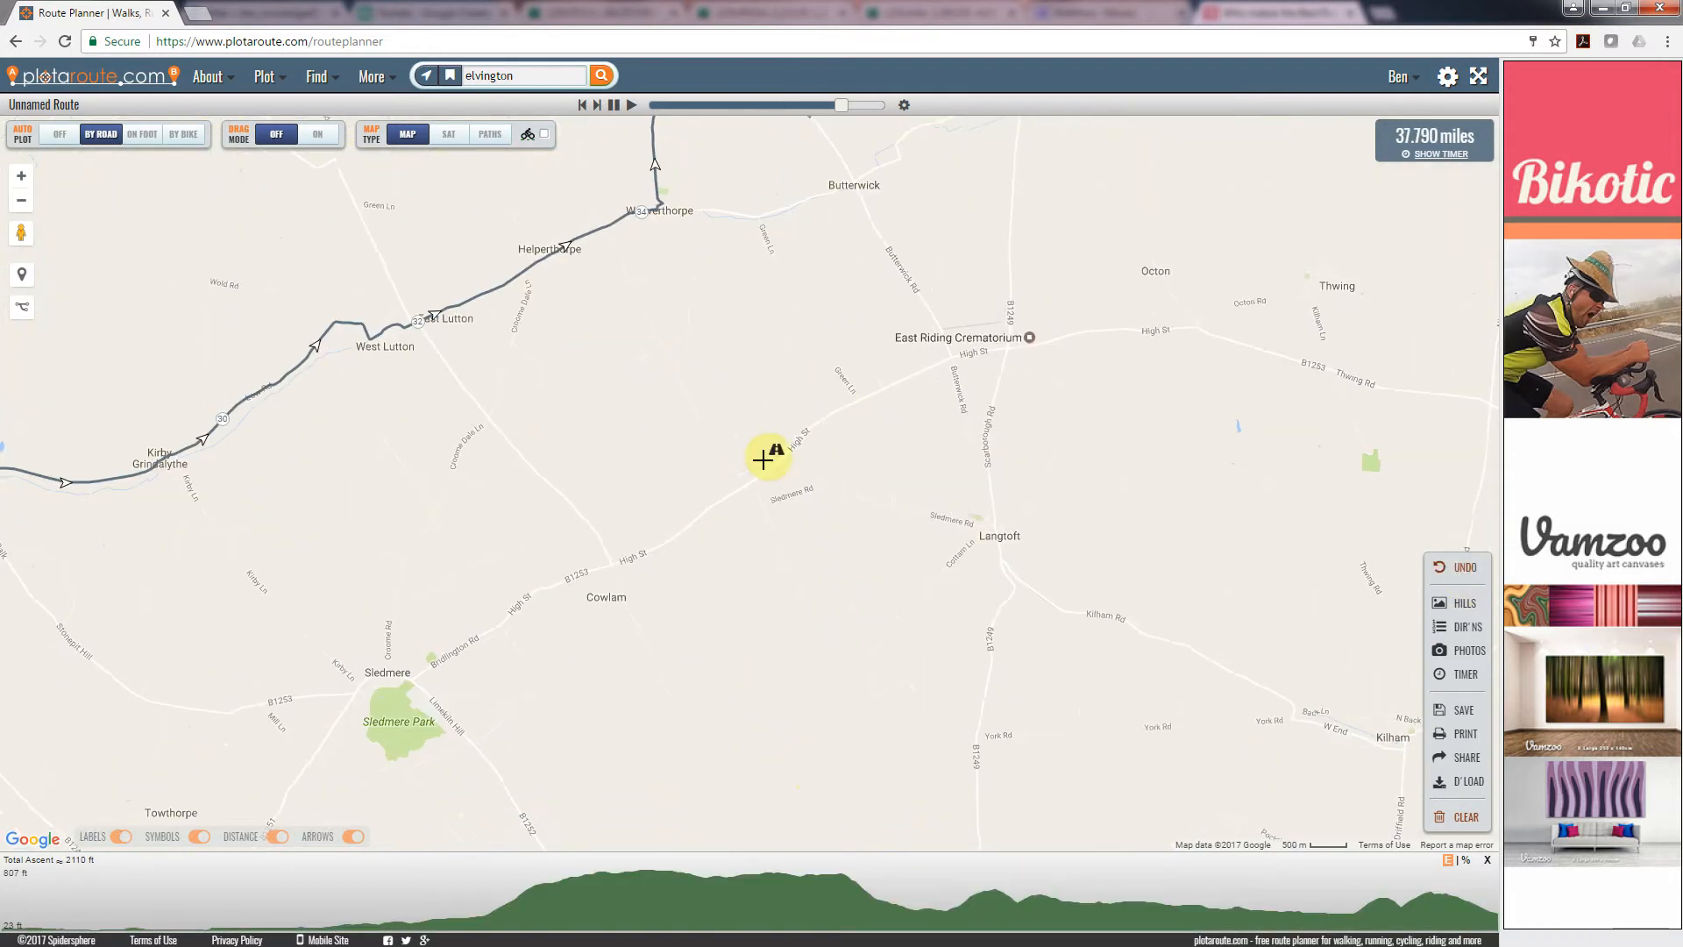
{"action": "left_click", "coordinate": [726, 501]}
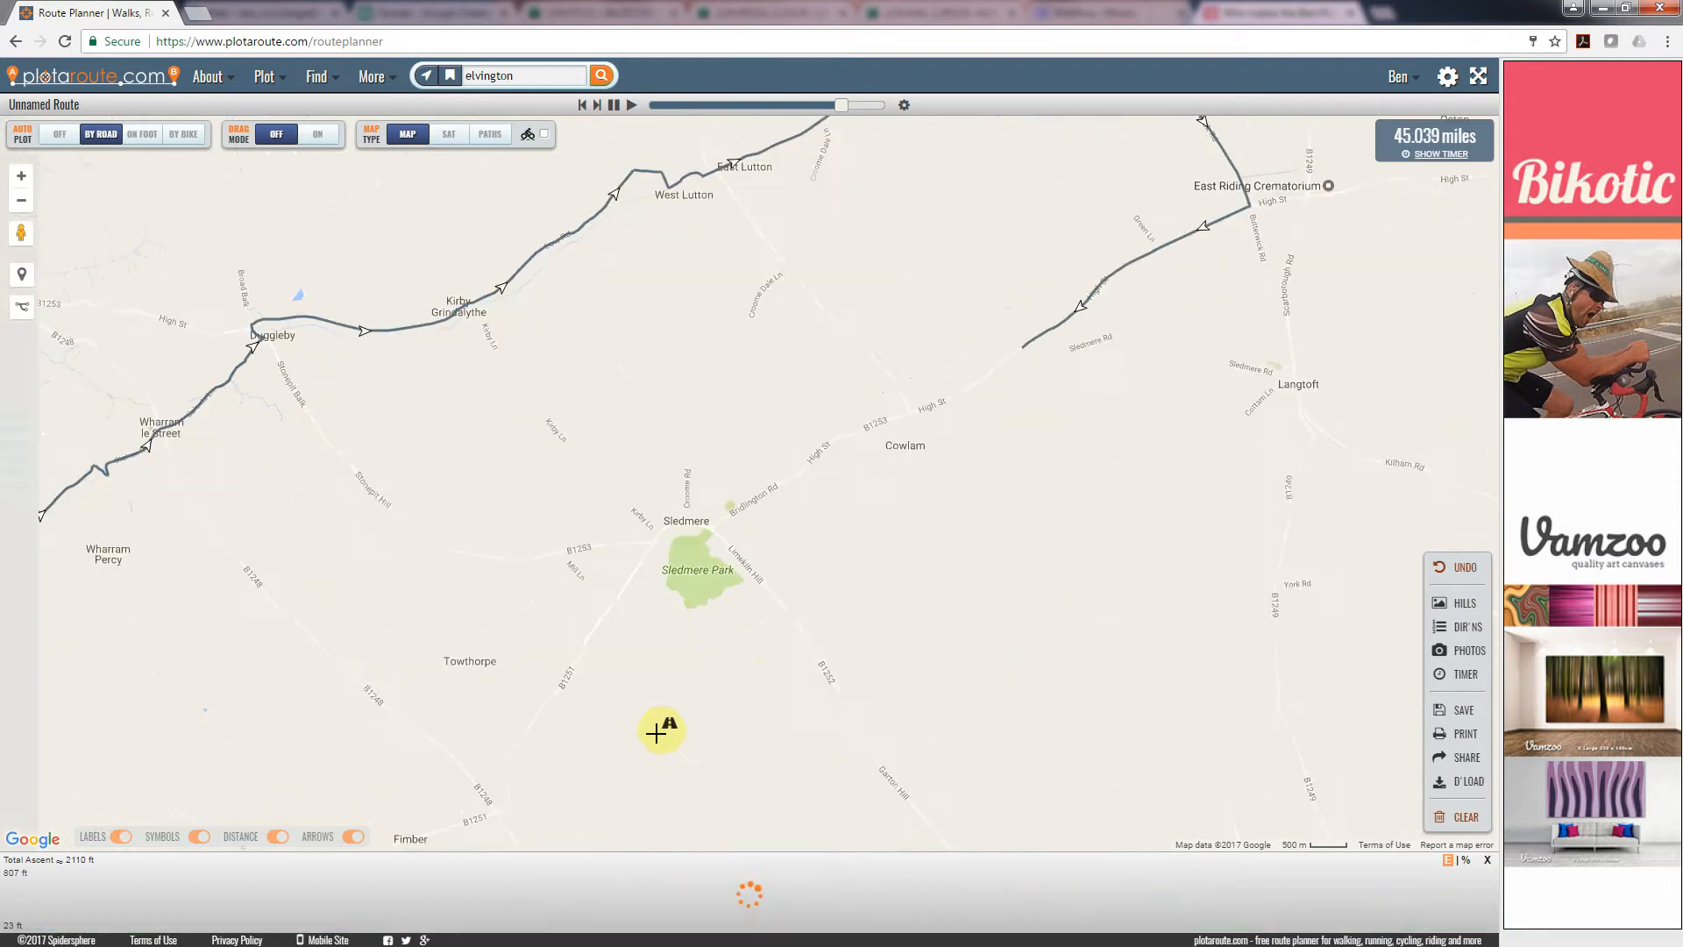
{"action": "left_click_drag", "start_coordinate": [1010, 533], "coordinate": [962, 741]}
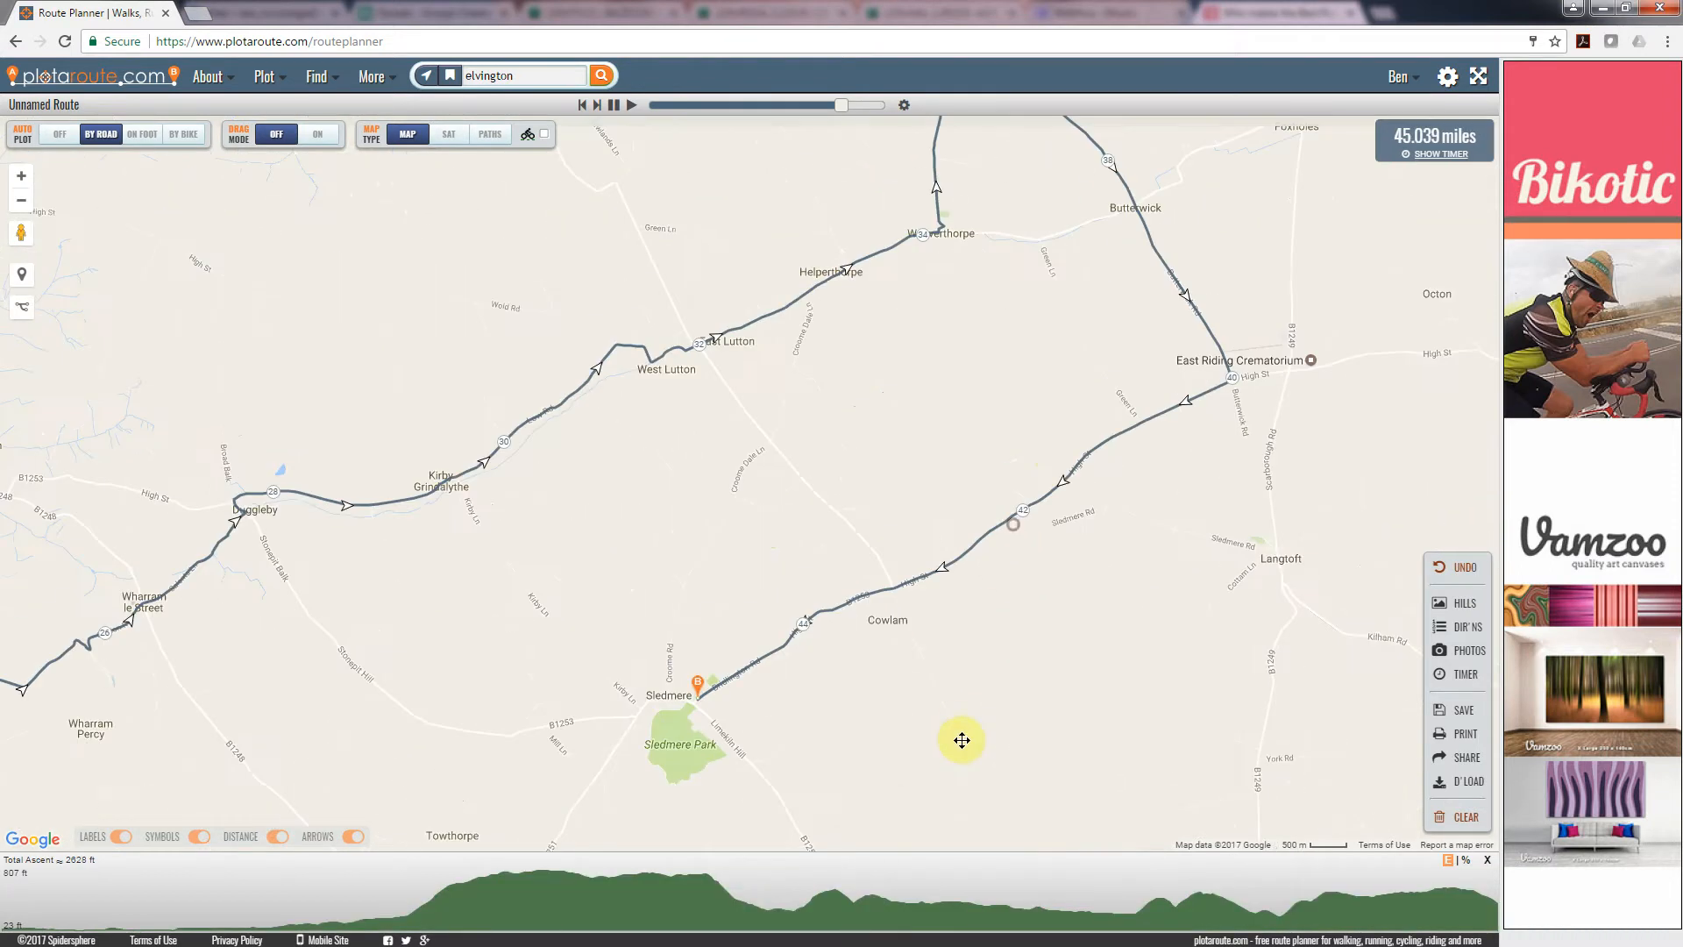
Review the whole route and the surrounding roads between York, Beverley and the Wolds on the map.
{"action": "scroll", "coordinate": [643, 531], "scroll_direction": "down", "scroll_amount": 1}
{"action": "left_click_drag", "start_coordinate": [663, 605], "coordinate": [977, 507]}
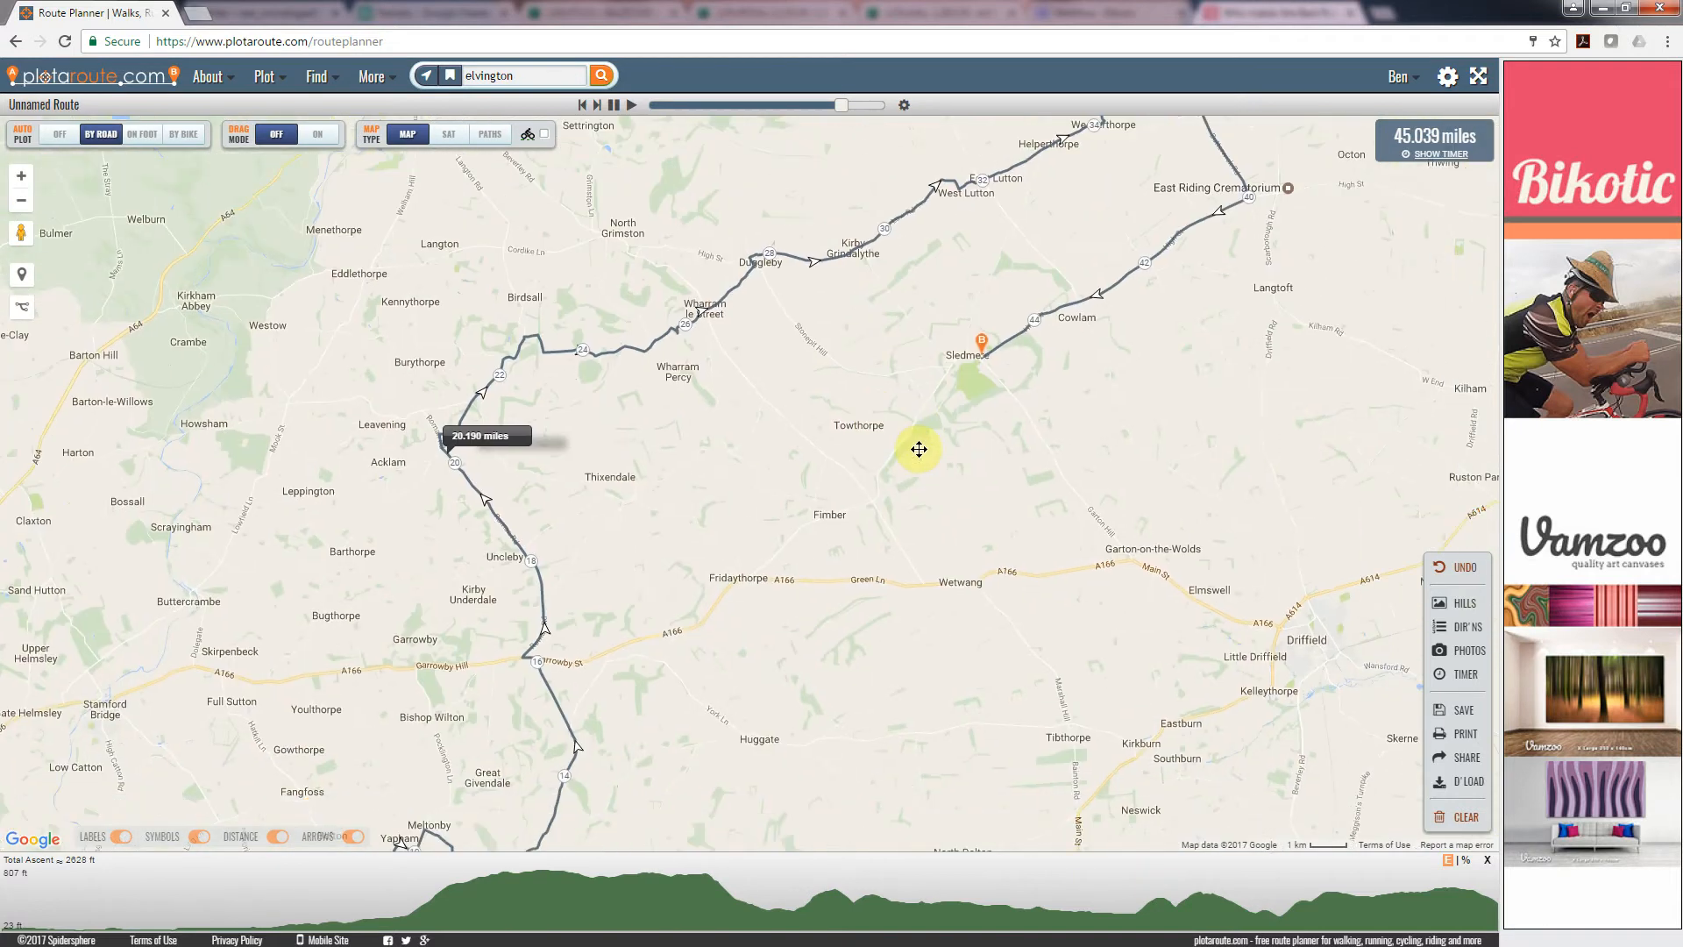
{"action": "scroll", "coordinate": [912, 638], "scroll_direction": "down", "scroll_amount": 1}
{"action": "left_click_drag", "start_coordinate": [946, 664], "coordinate": [866, 656]}
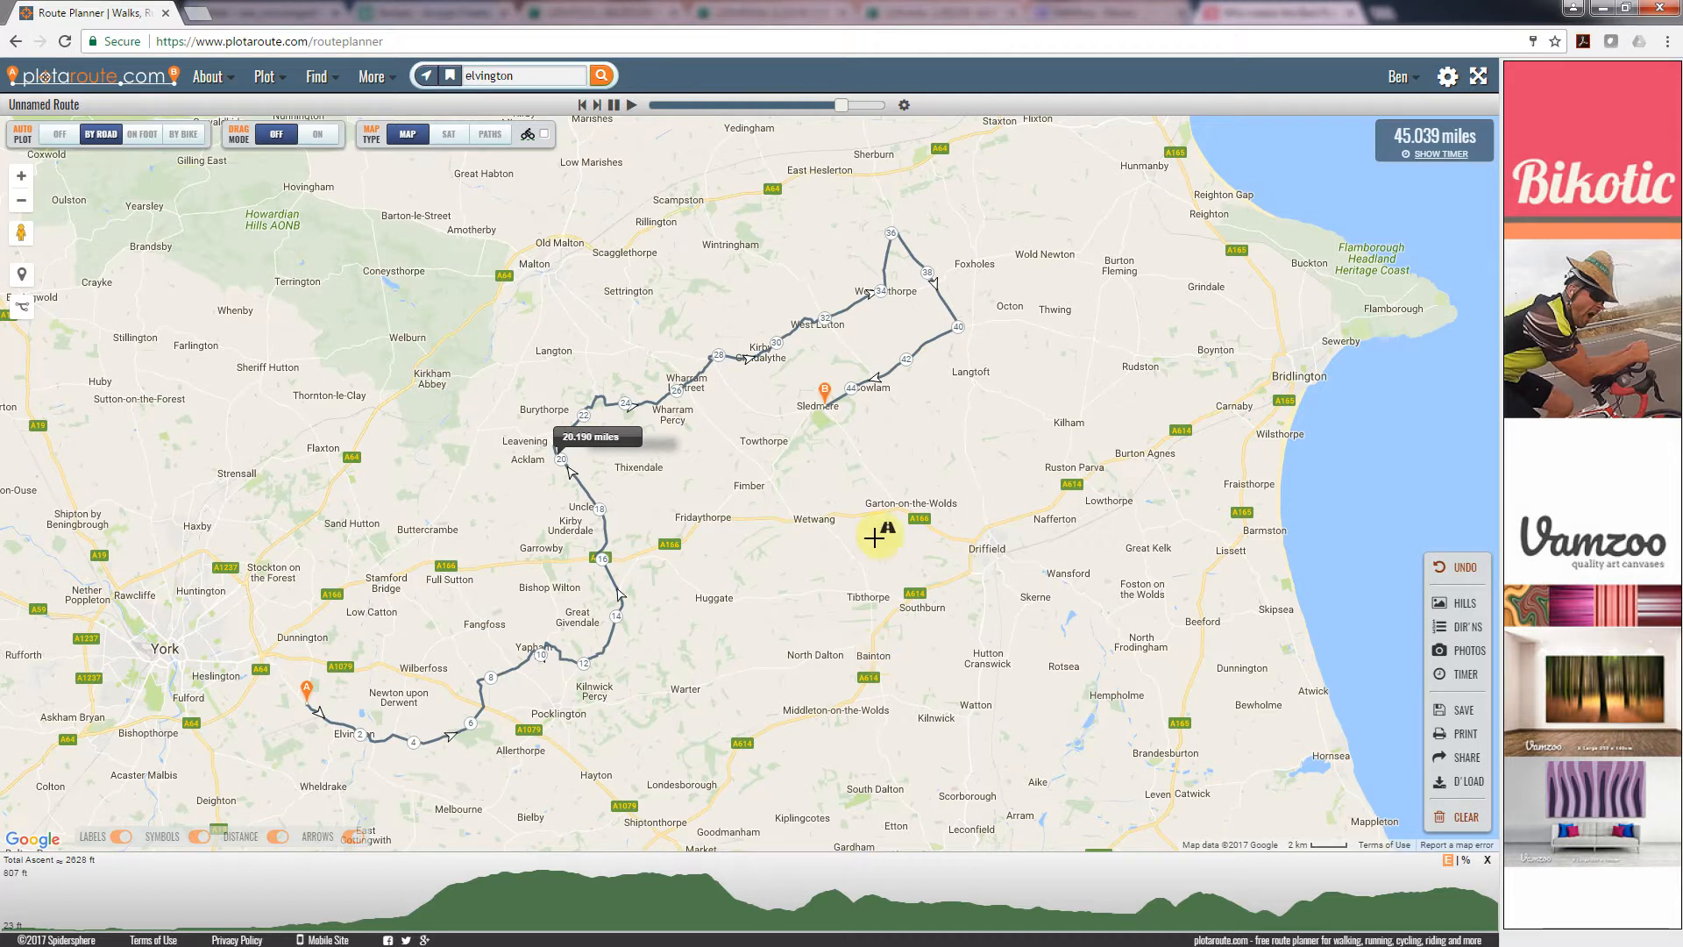
{"action": "left_click_drag", "start_coordinate": [799, 593], "coordinate": [826, 500]}
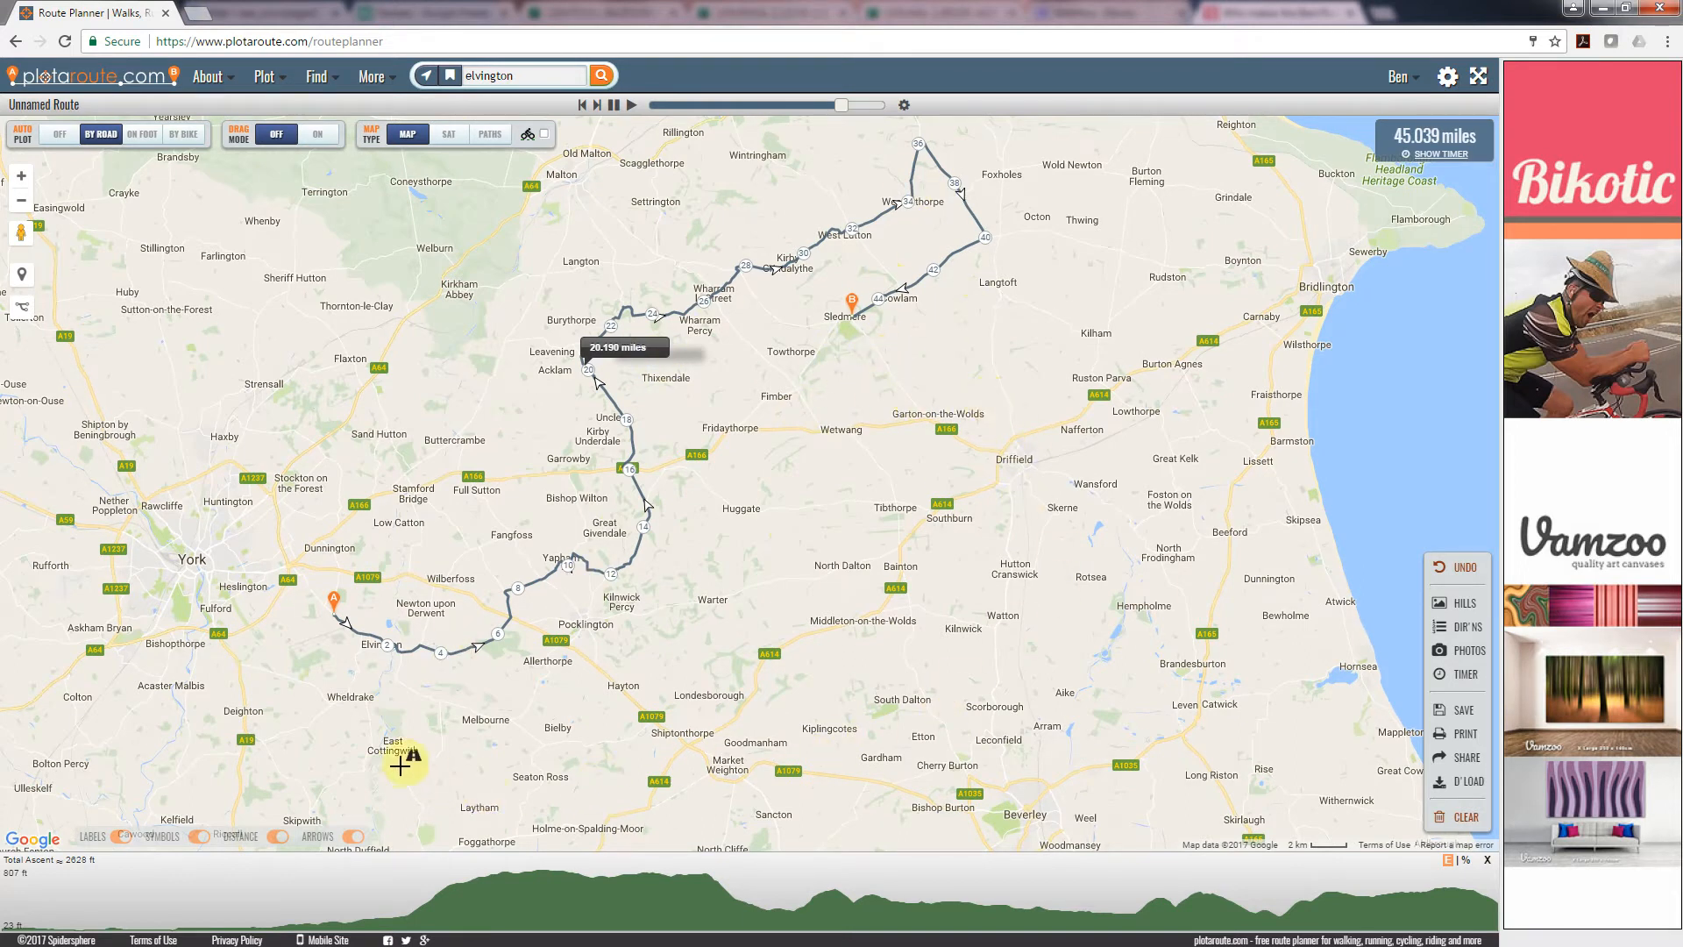
{"action": "left_click_drag", "start_coordinate": [420, 773], "coordinate": [421, 682]}
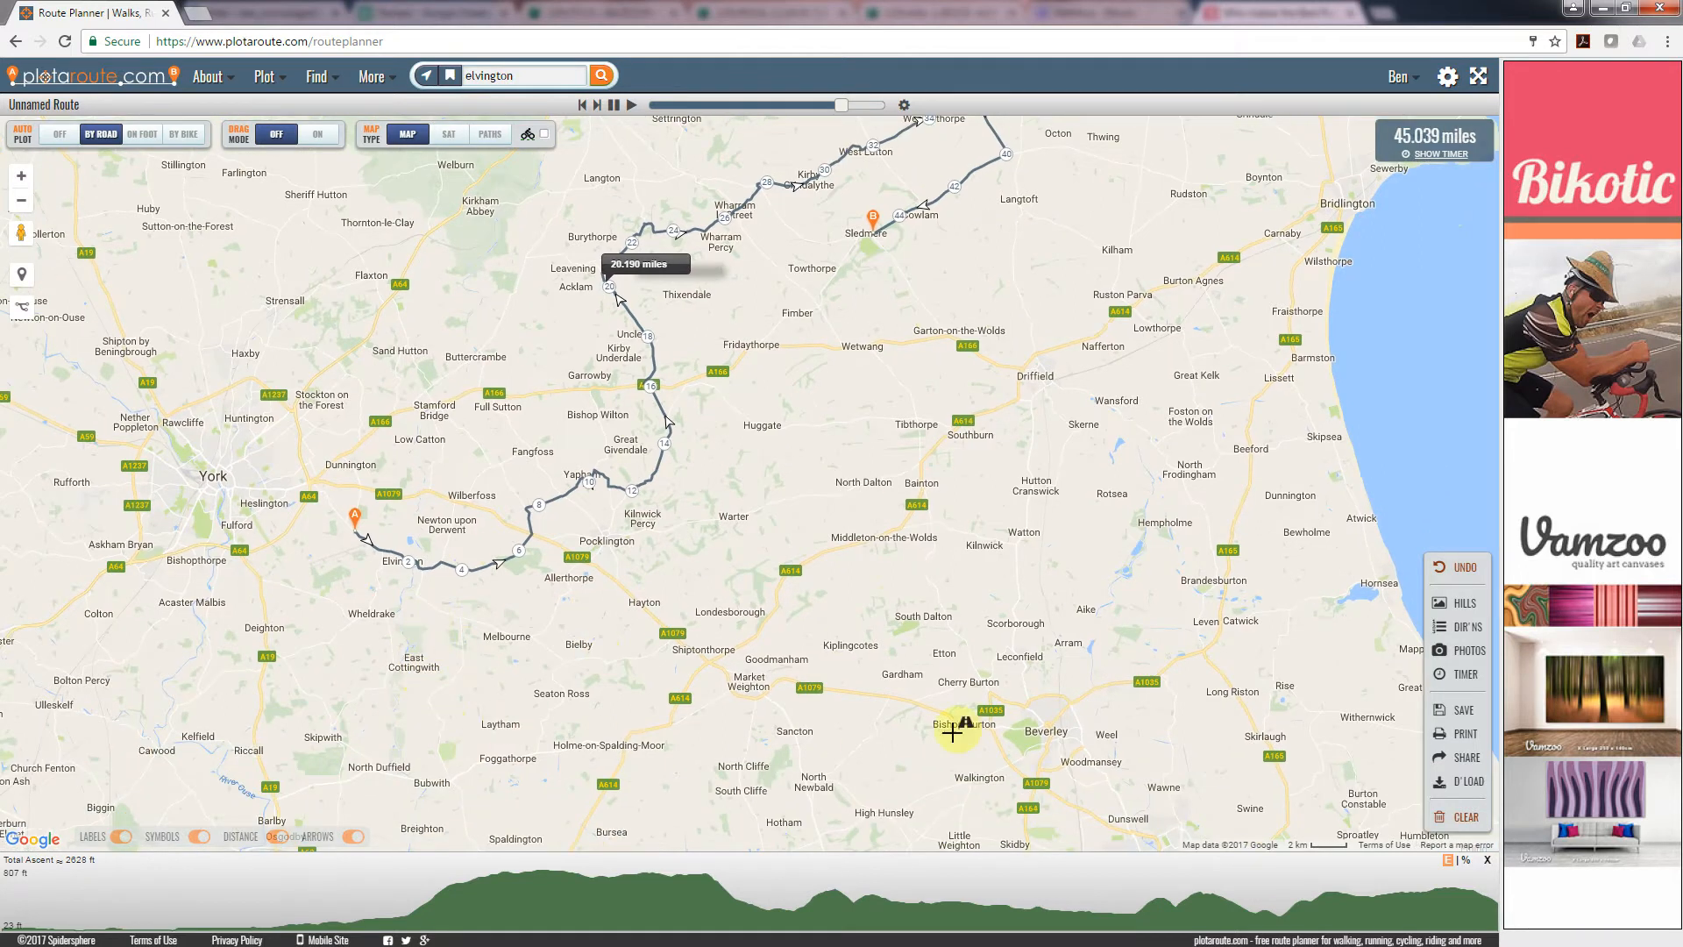
{"action": "left_click_drag", "start_coordinate": [844, 485], "coordinate": [908, 651]}
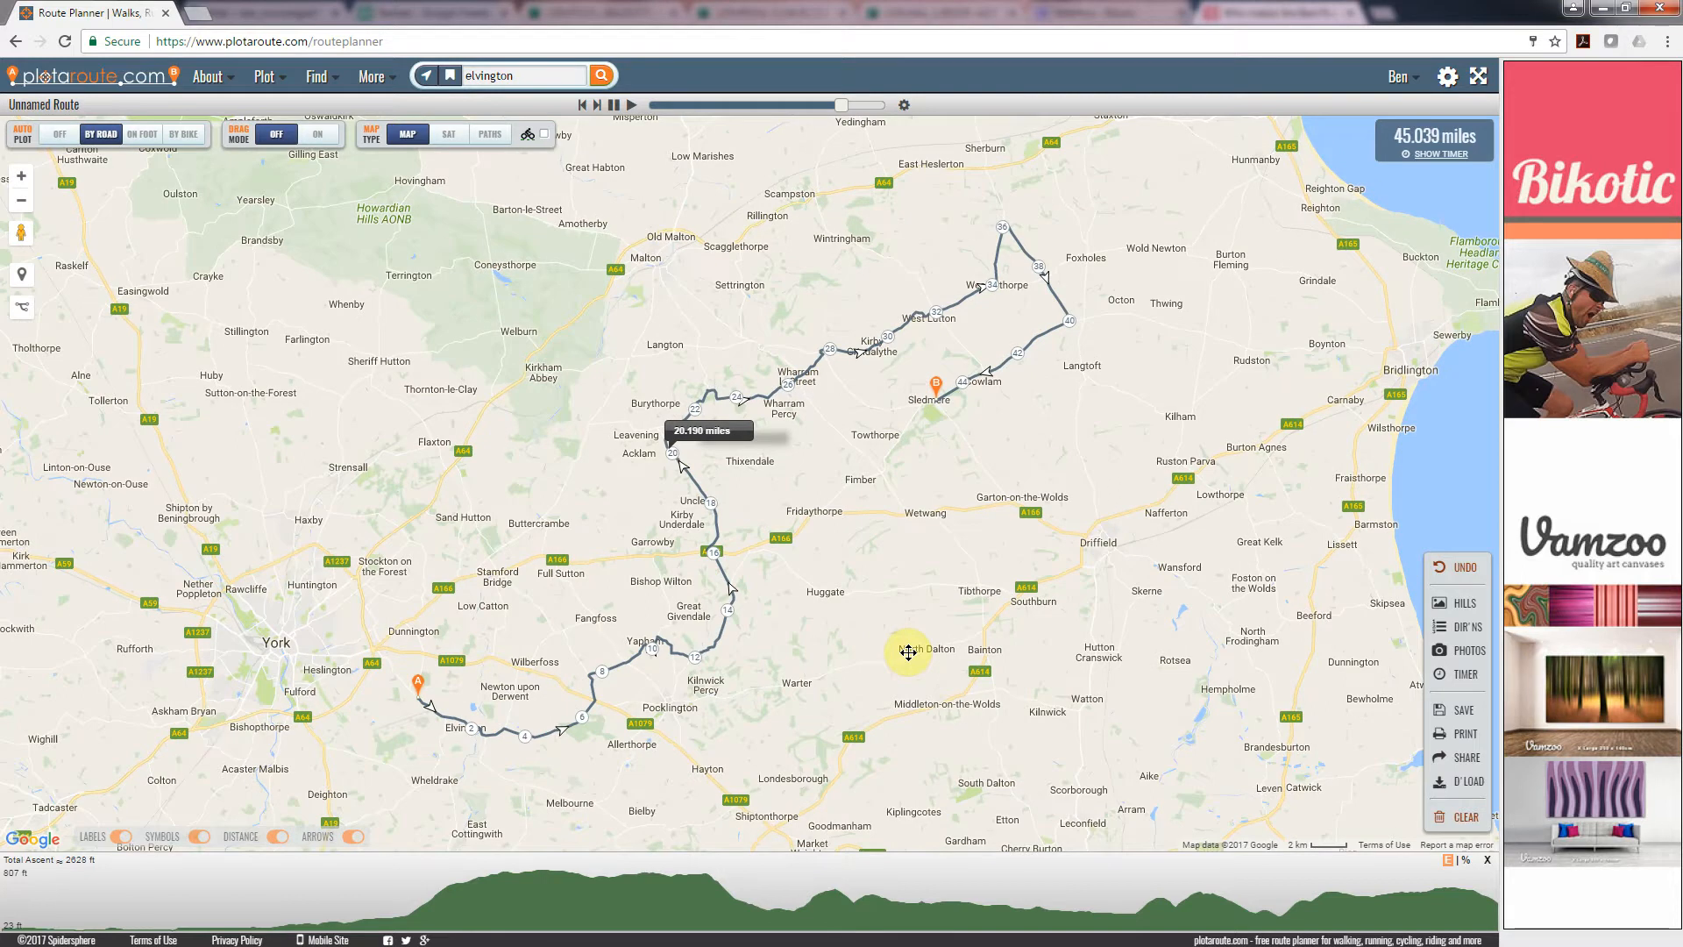
Examine Sledmere around the Sledmere Farm Shop & Cafe on the map and in close-up satellite imagery.
{"action": "scroll", "coordinate": [947, 403], "scroll_direction": "up", "scroll_amount": 1}
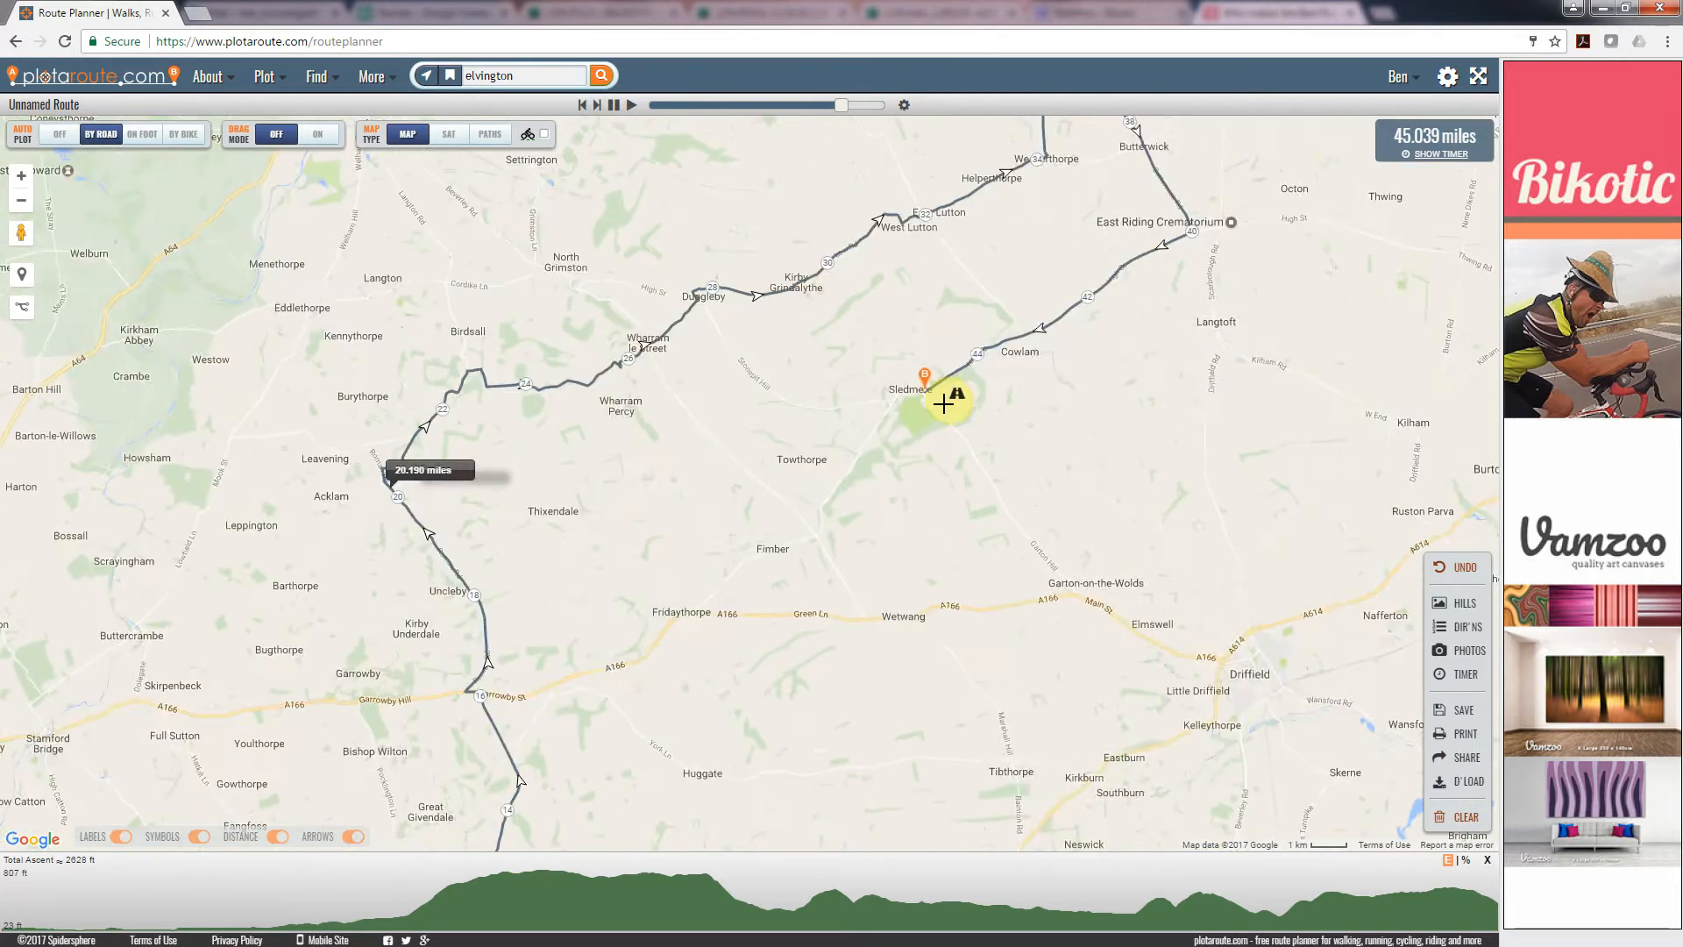
{"action": "scroll", "coordinate": [938, 399], "scroll_direction": "up", "scroll_amount": 3}
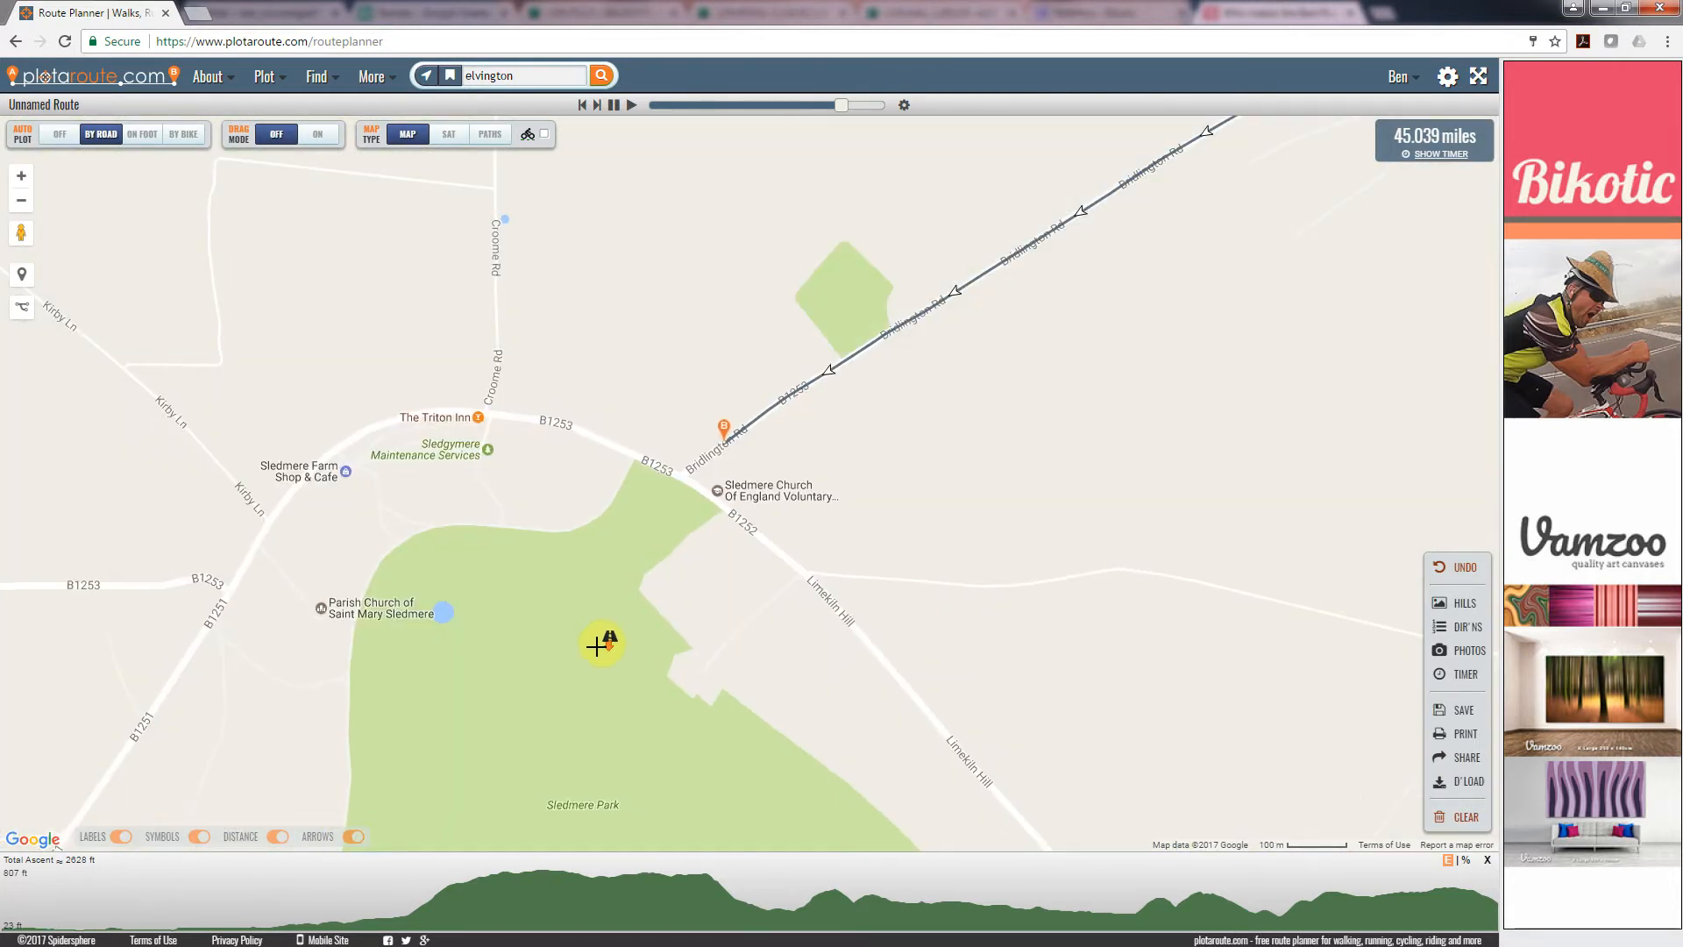
{"action": "scroll", "coordinate": [597, 646], "scroll_direction": "down", "scroll_amount": 1}
{"action": "left_click_drag", "start_coordinate": [550, 666], "coordinate": [813, 591]}
{"action": "left_click_drag", "start_coordinate": [93, 244], "coordinate": [401, 412]}
{"action": "left_click_drag", "start_coordinate": [225, 360], "coordinate": [201, 351]}
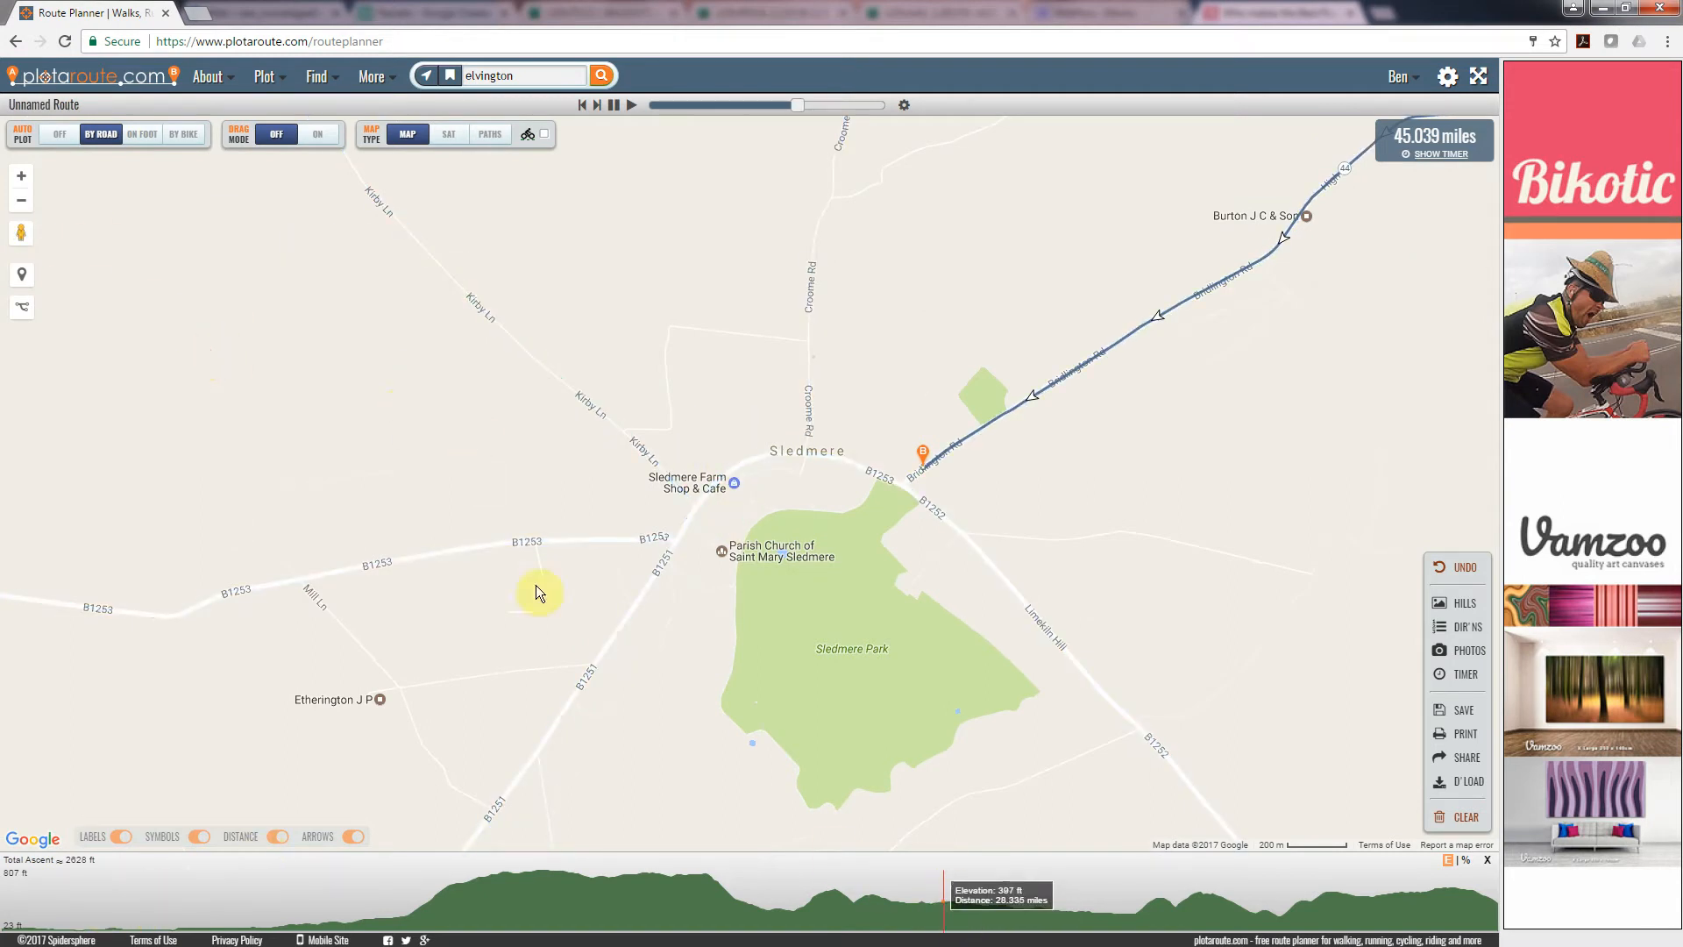
{"action": "left_click", "coordinate": [448, 134]}
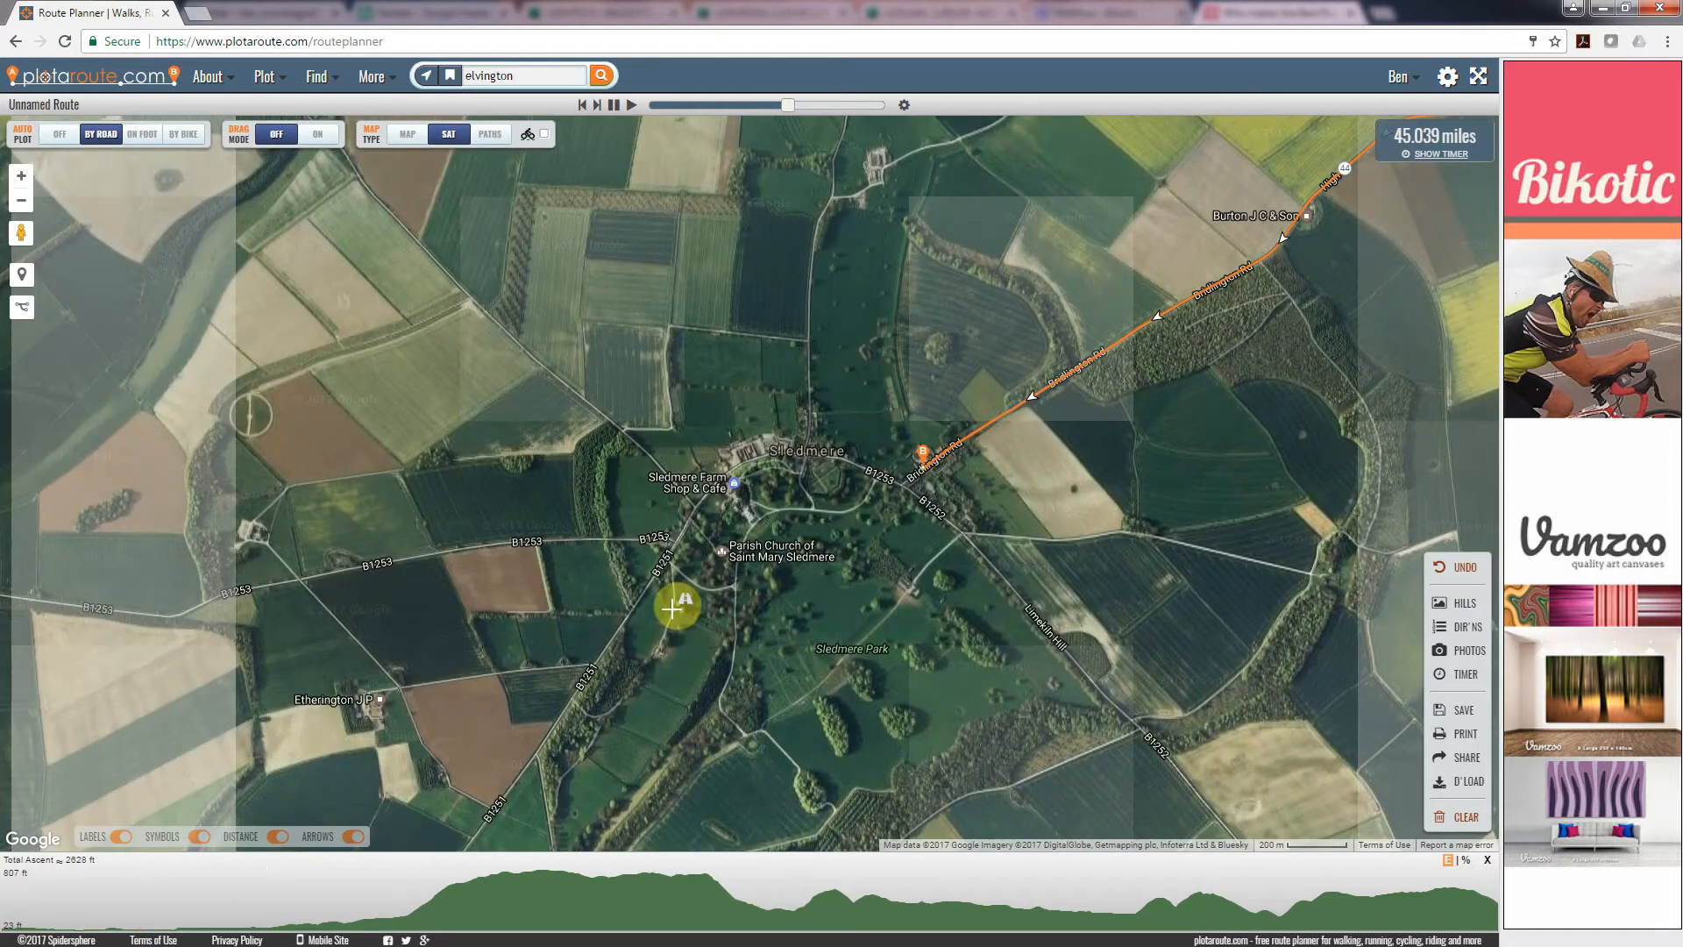
{"action": "scroll", "coordinate": [769, 458], "scroll_direction": "up", "scroll_amount": 3}
{"action": "left_click_drag", "start_coordinate": [780, 388], "coordinate": [990, 486]}
{"action": "left_click_drag", "start_coordinate": [558, 611], "coordinate": [651, 422]}
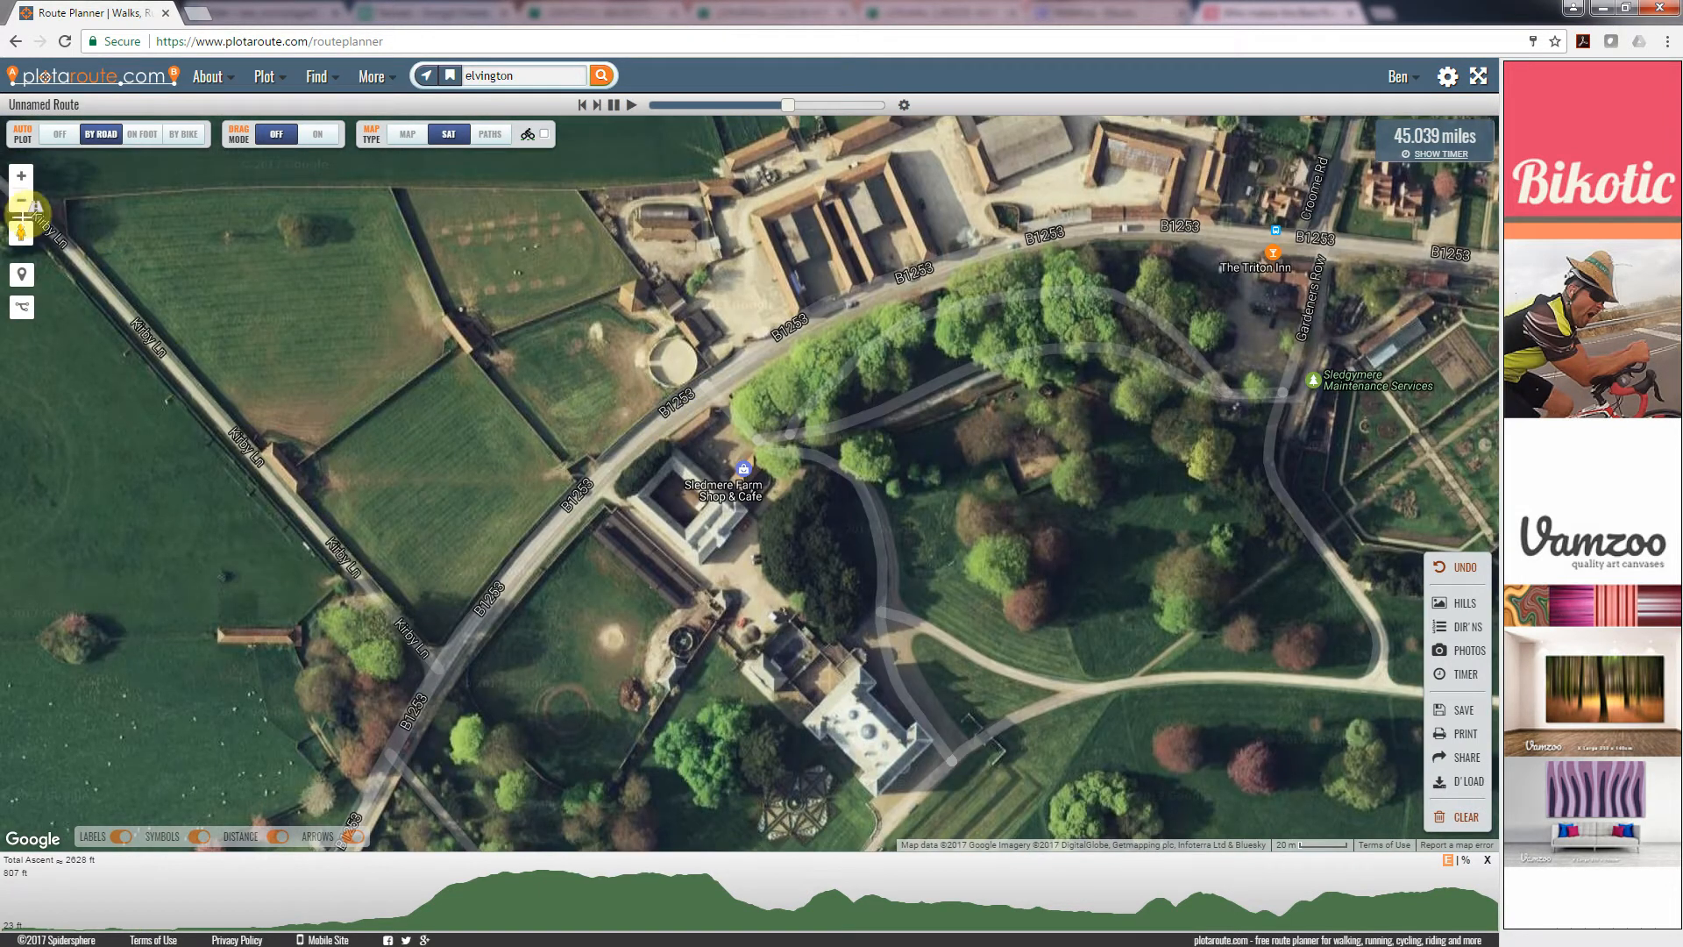
Check the entrance near the Sledmere Farm Shop & Cafe on the B1253 in Street View, and return to the map.
{"action": "left_click_drag", "start_coordinate": [21, 232], "coordinate": [708, 392]}
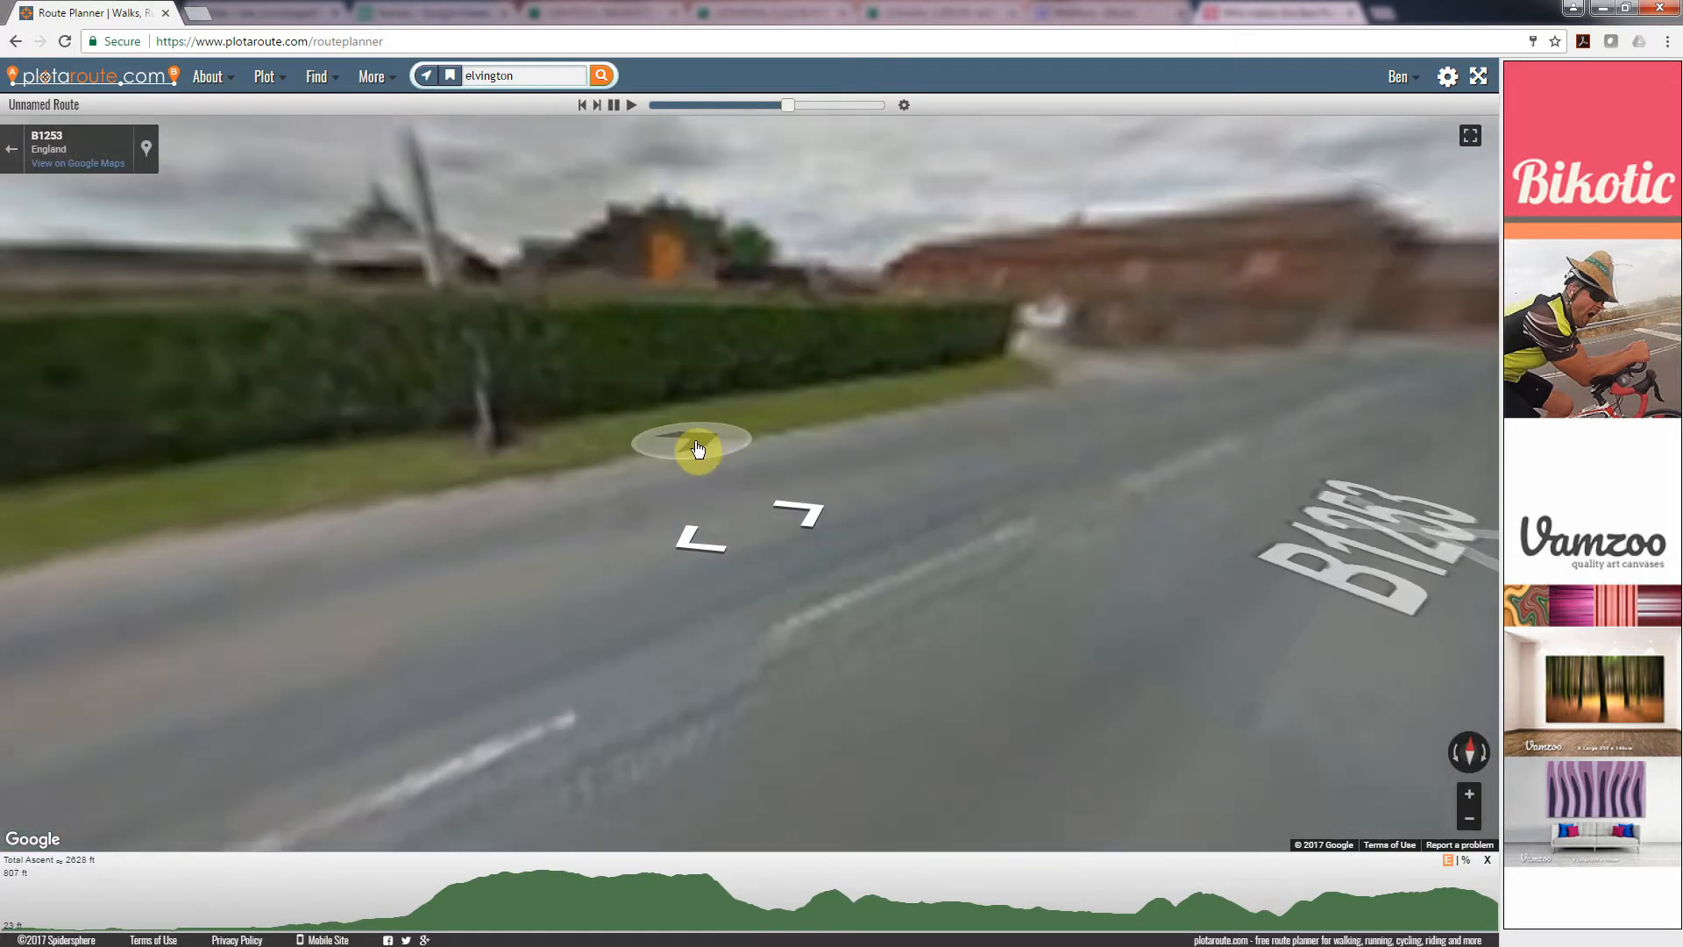
{"action": "left_click", "coordinate": [1323, 418]}
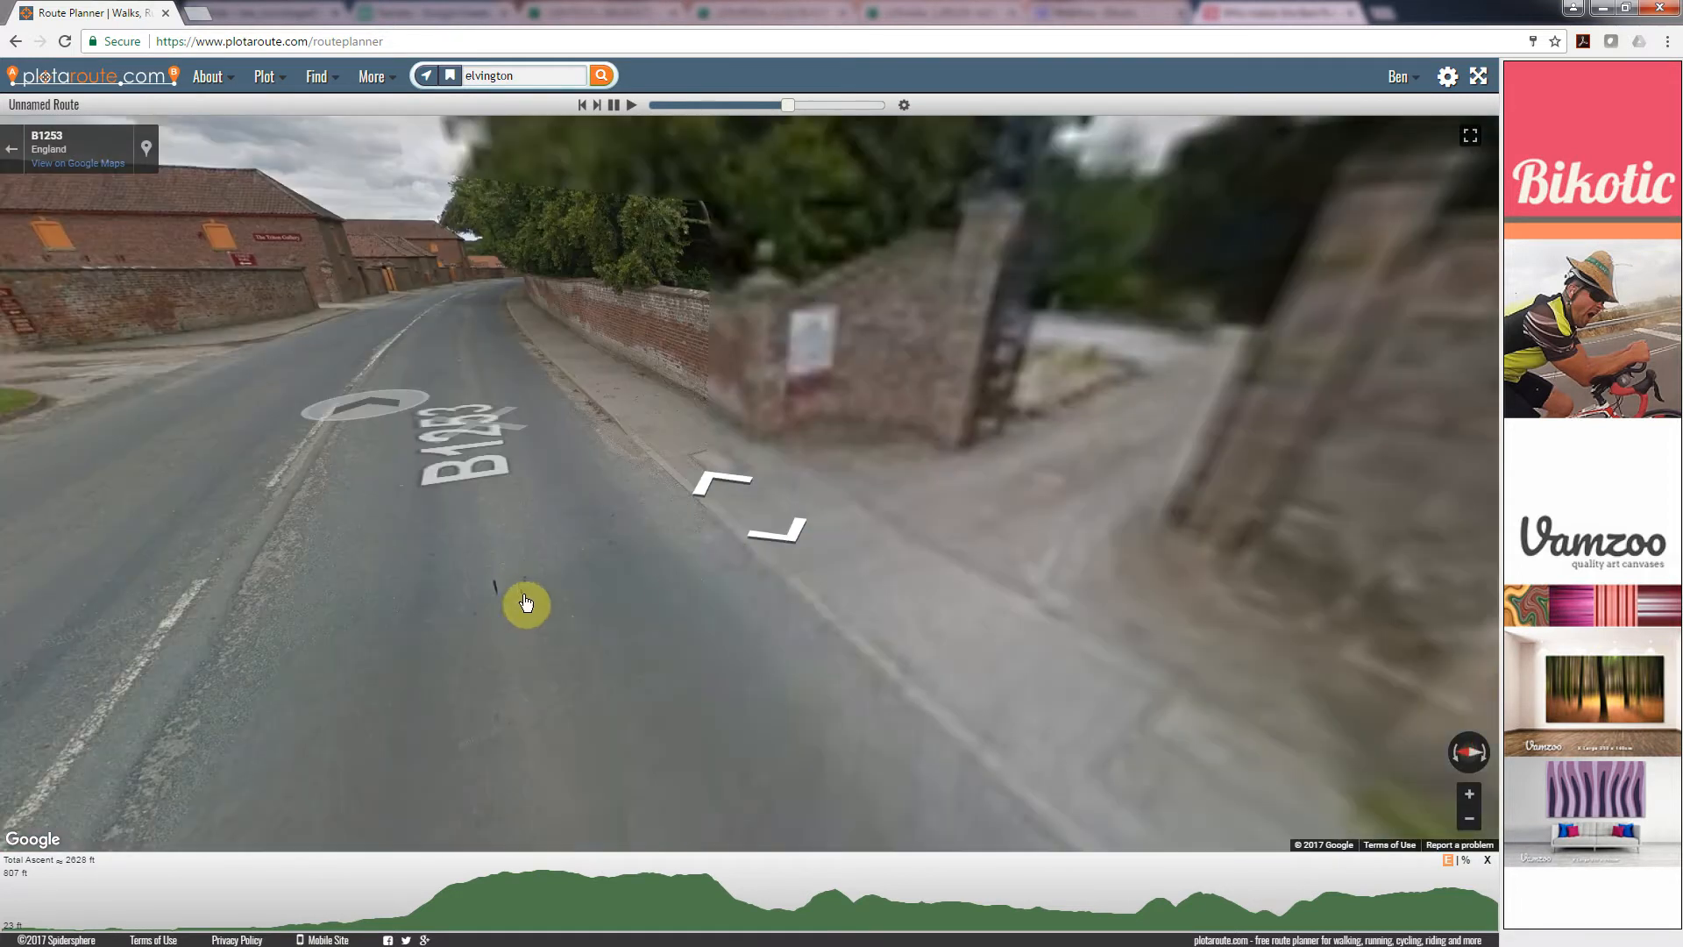
{"action": "left_click_drag", "start_coordinate": [987, 333], "coordinate": [1164, 407]}
{"action": "left_click", "coordinate": [12, 149]}
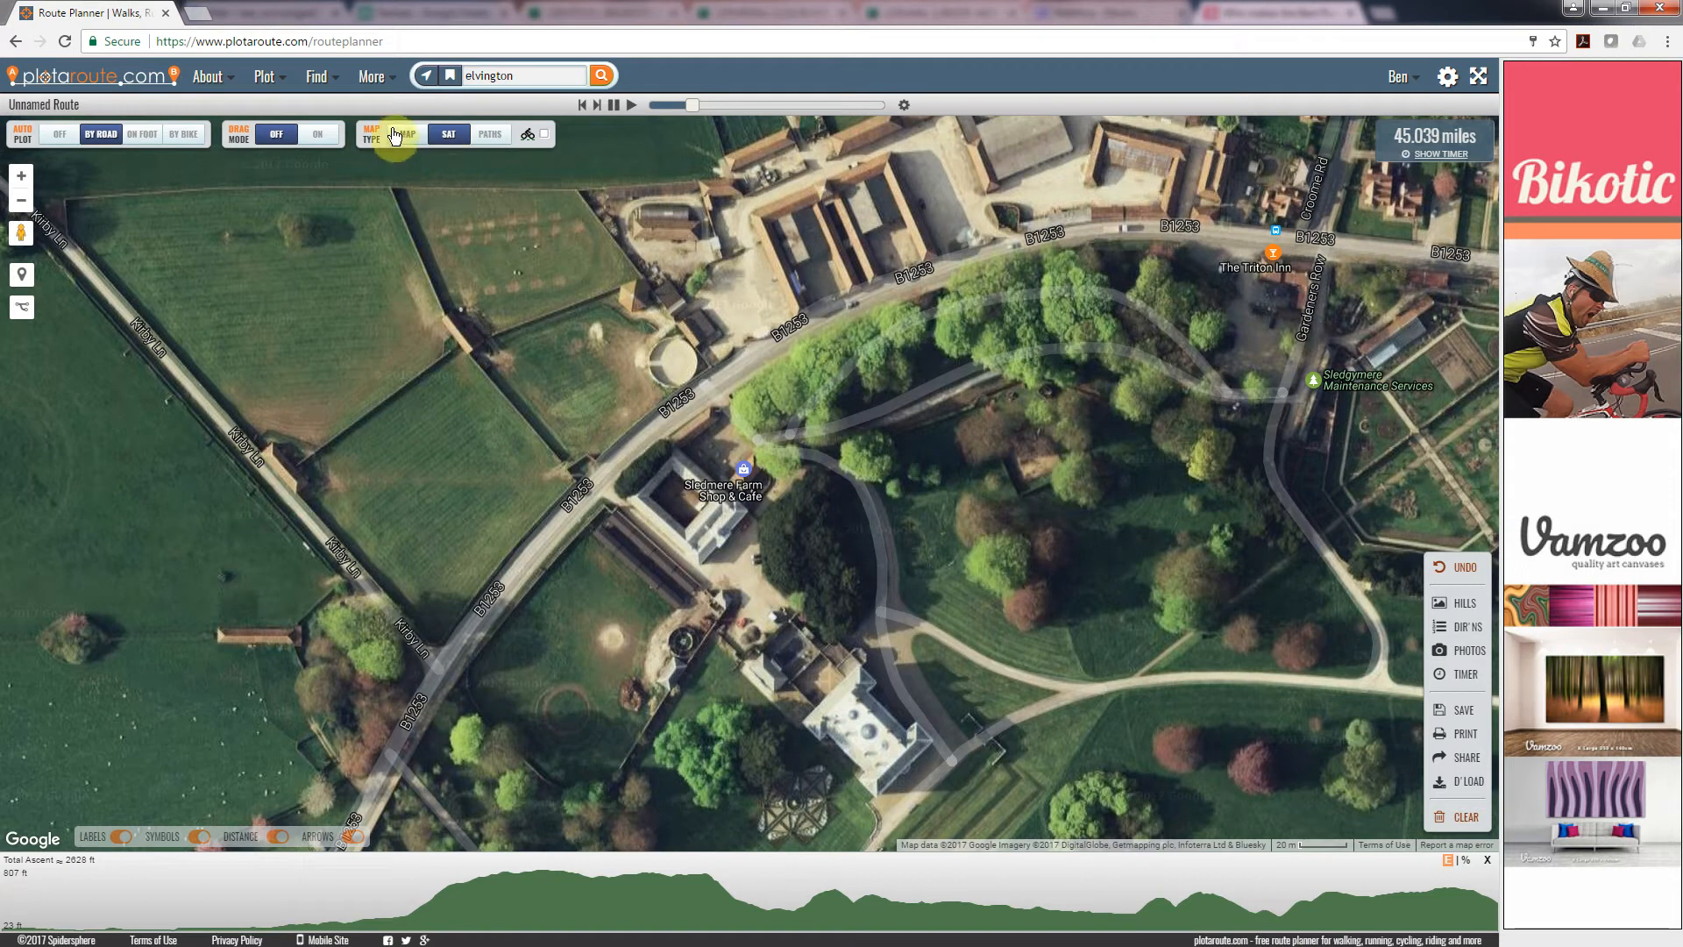
Restore the standard map type and review the full route from near Elvington to Sledmere.
{"action": "left_click", "coordinate": [408, 134]}
{"action": "scroll", "coordinate": [695, 642], "scroll_direction": "down", "scroll_amount": 3}
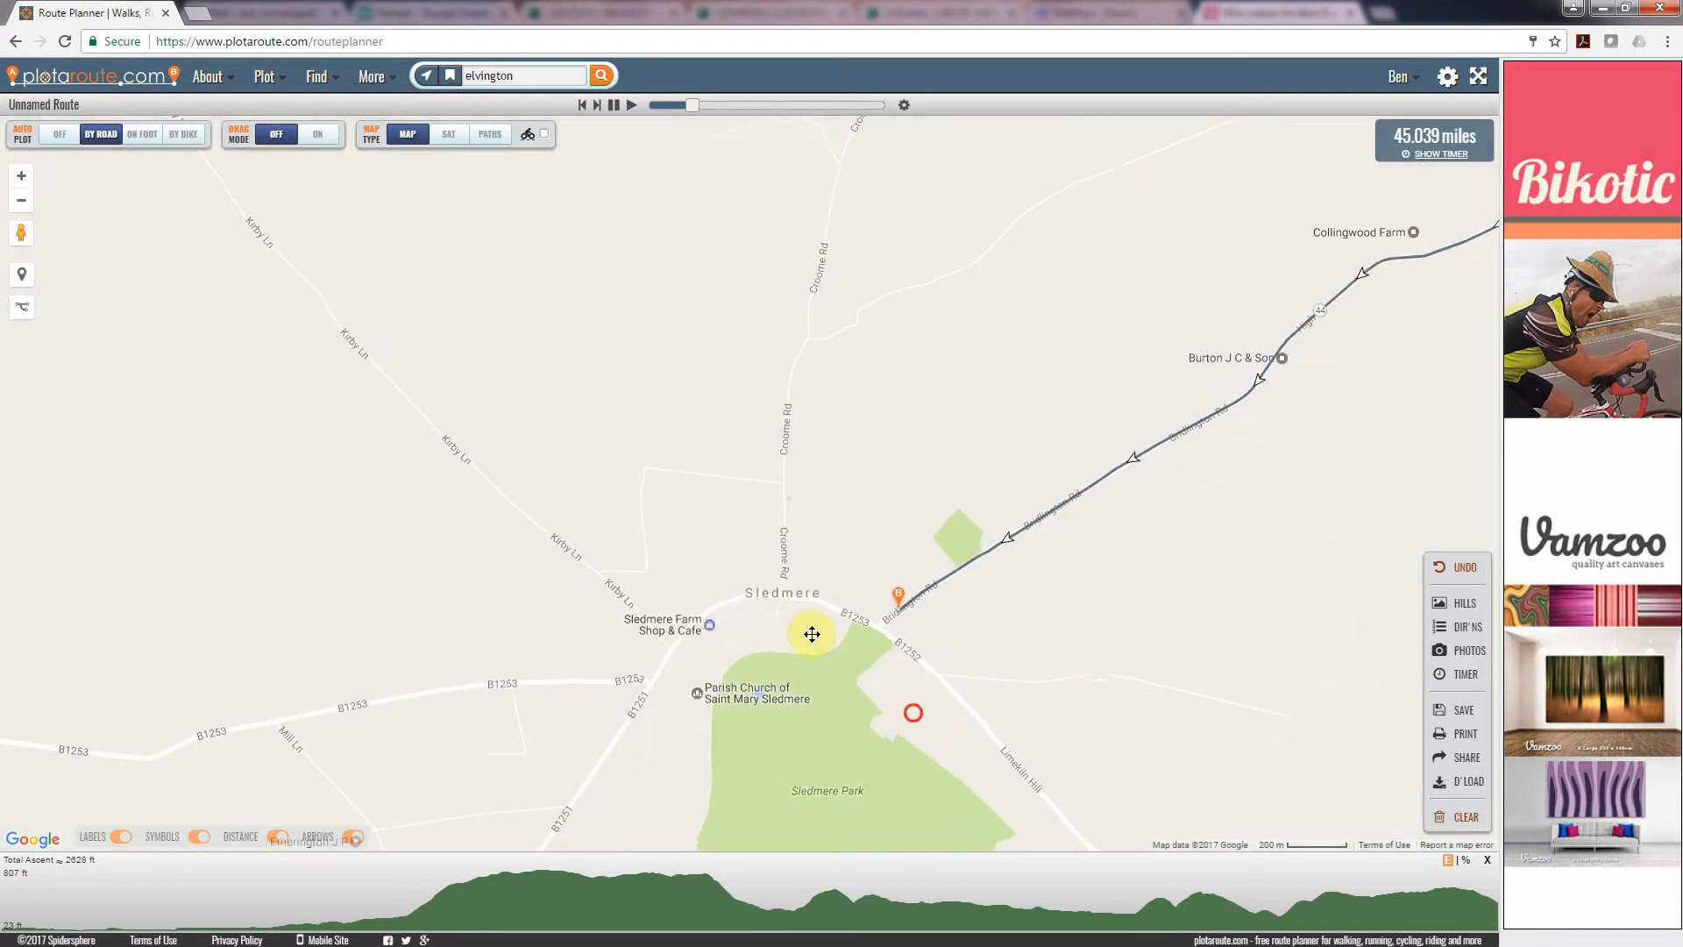
{"action": "left_click_drag", "start_coordinate": [812, 634], "coordinate": [570, 392]}
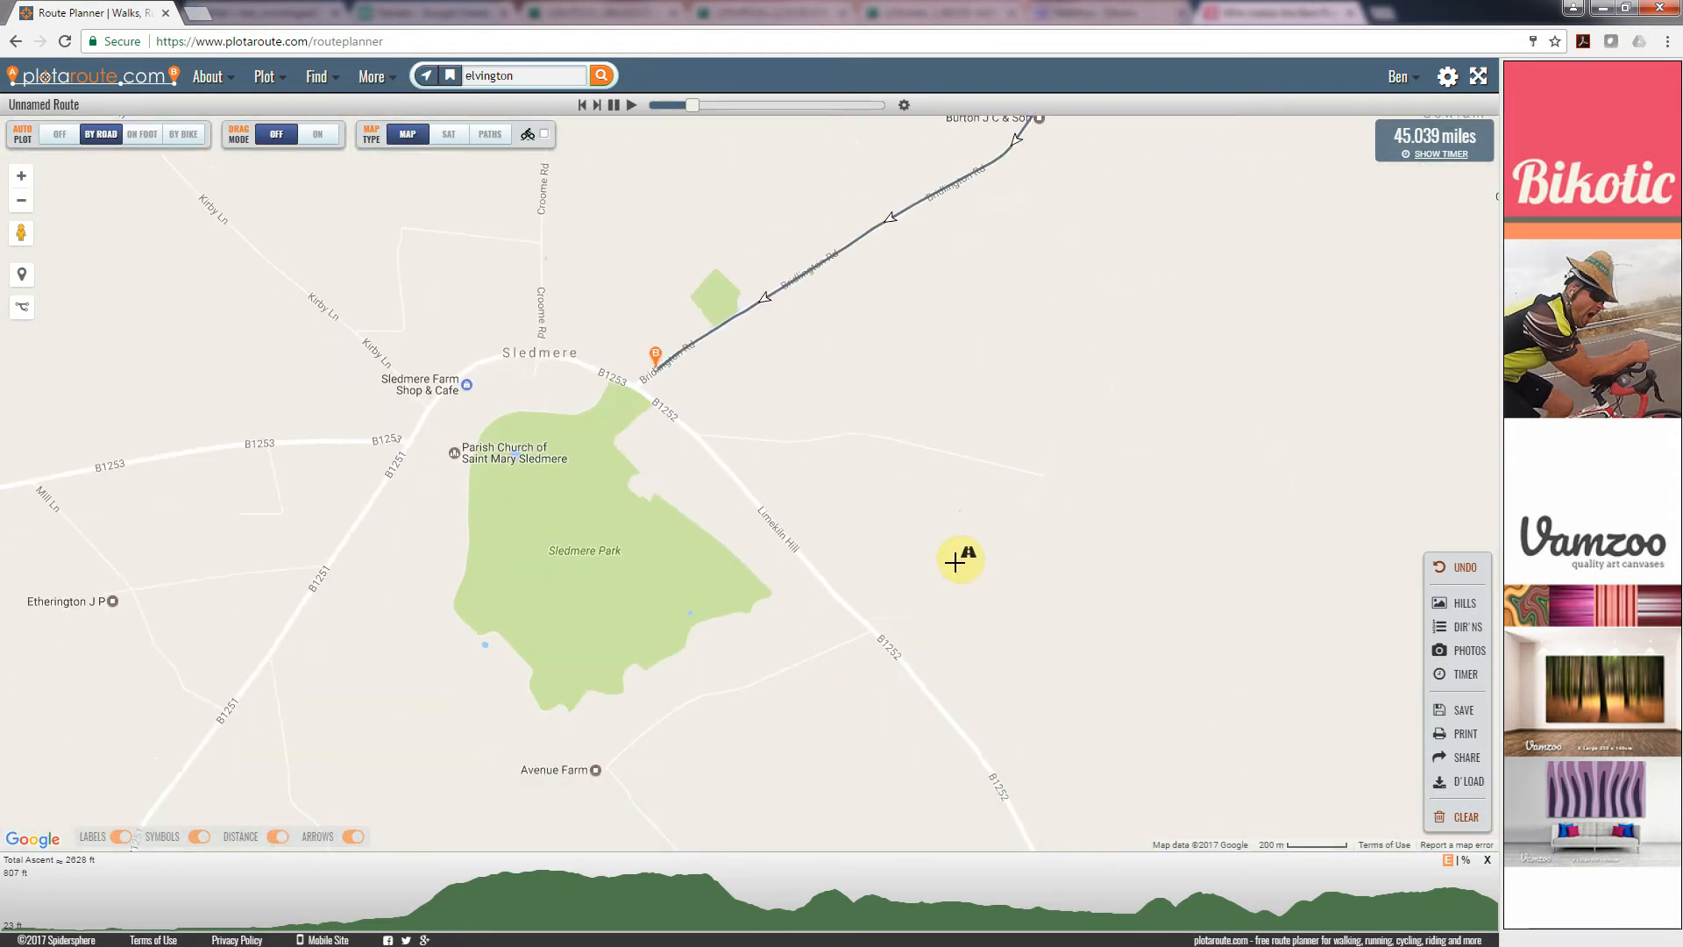
{"action": "scroll", "coordinate": [959, 562], "scroll_direction": "down", "scroll_amount": 2}
{"action": "scroll", "coordinate": [688, 476], "scroll_direction": "down", "scroll_amount": 2}
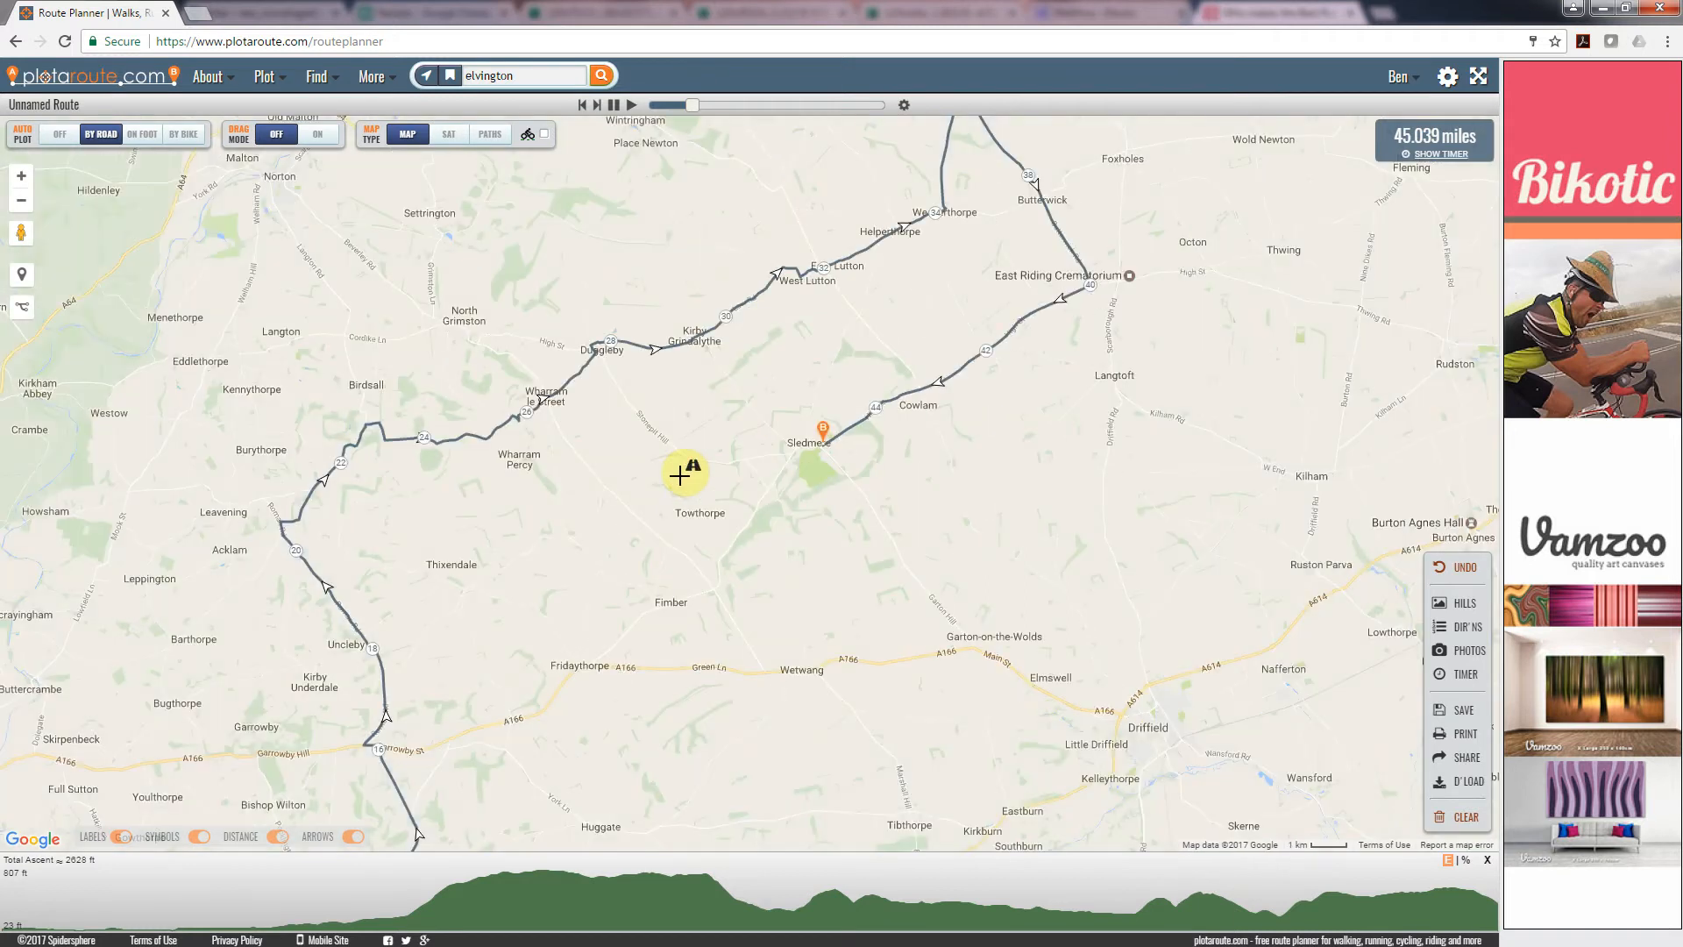
{"action": "left_click_drag", "start_coordinate": [686, 570], "coordinate": [777, 466]}
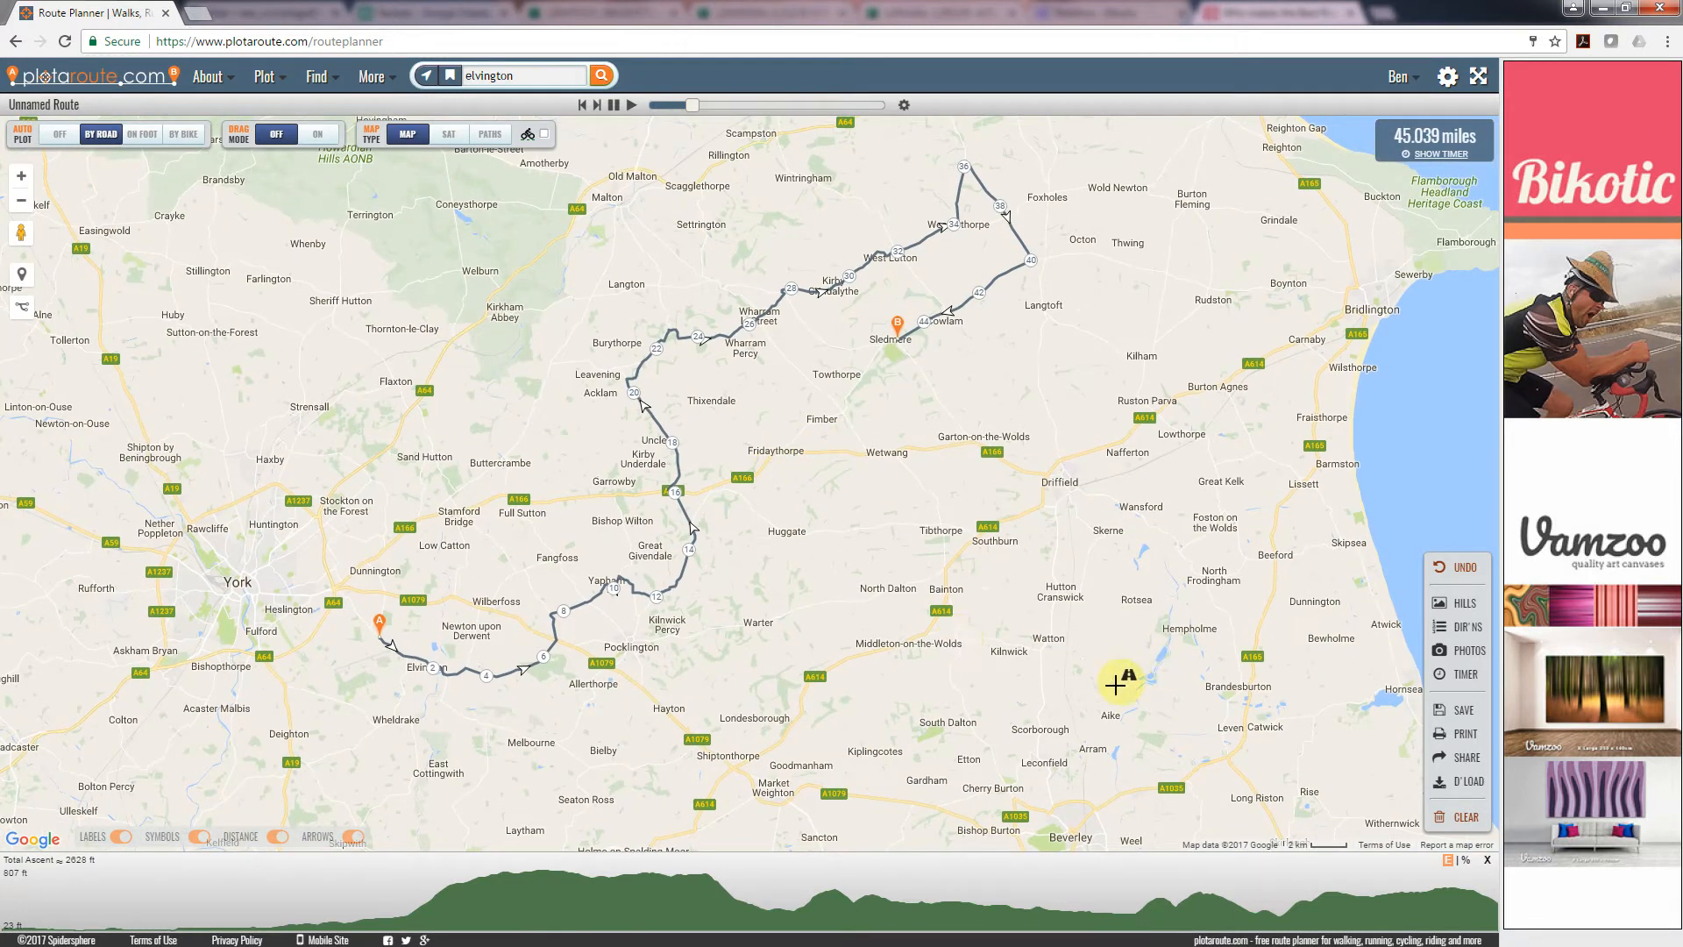
View the route's save options and close them without saving.
{"action": "left_click", "coordinate": [1463, 712]}
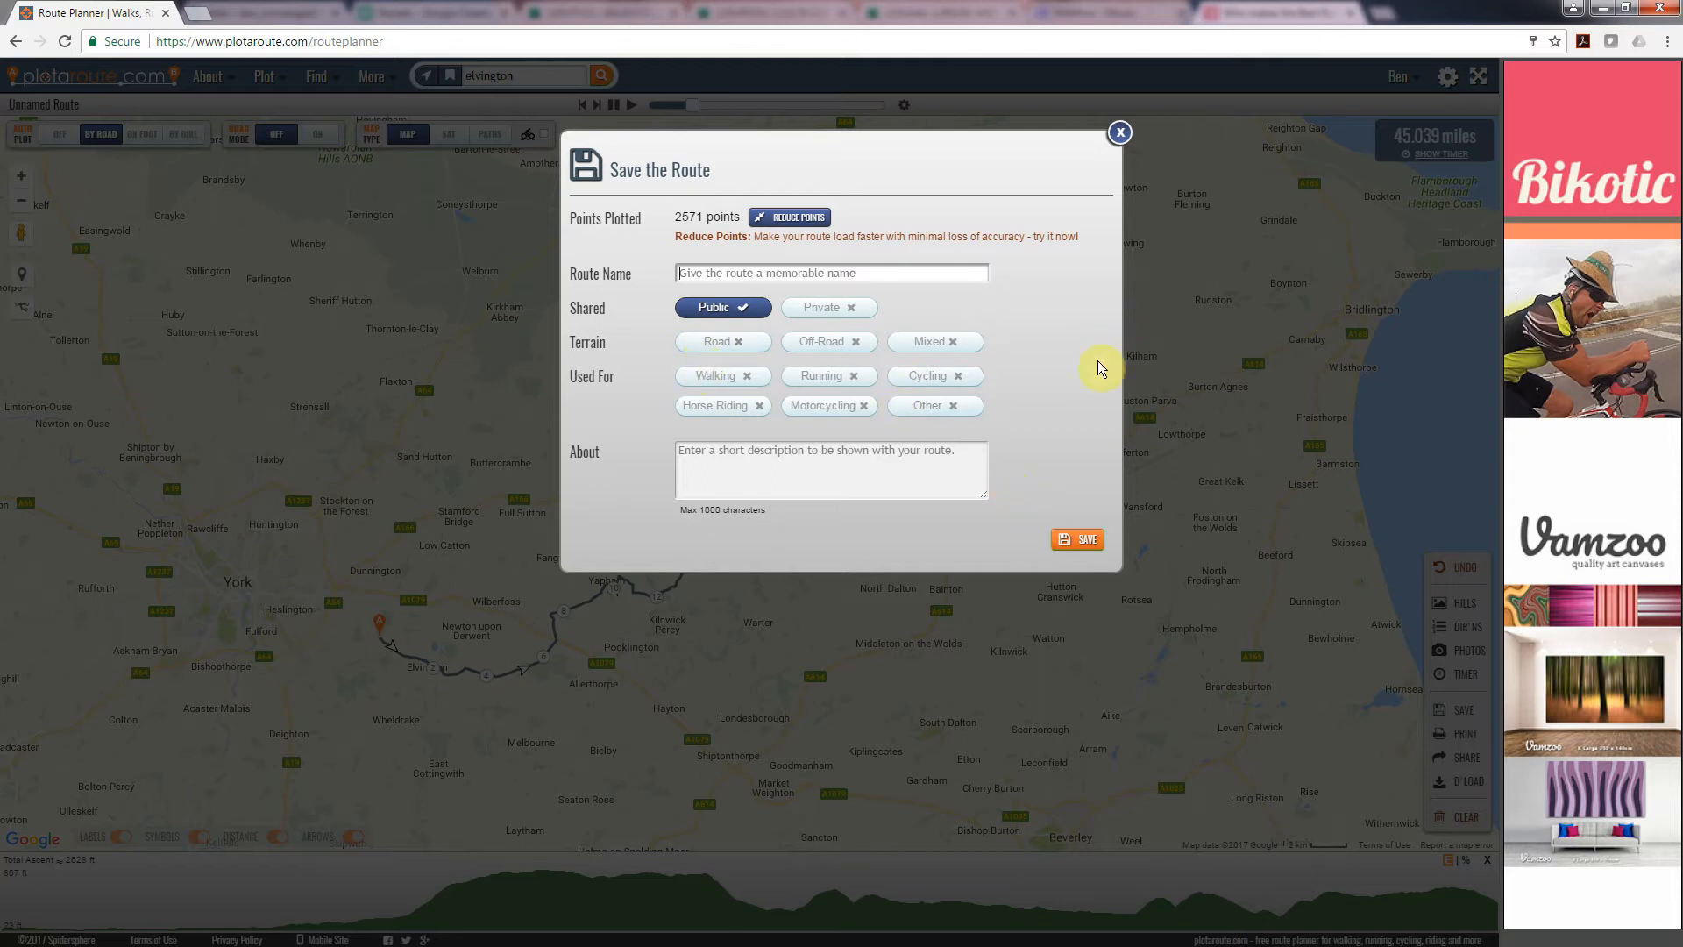
{"action": "left_click", "coordinate": [1121, 134]}
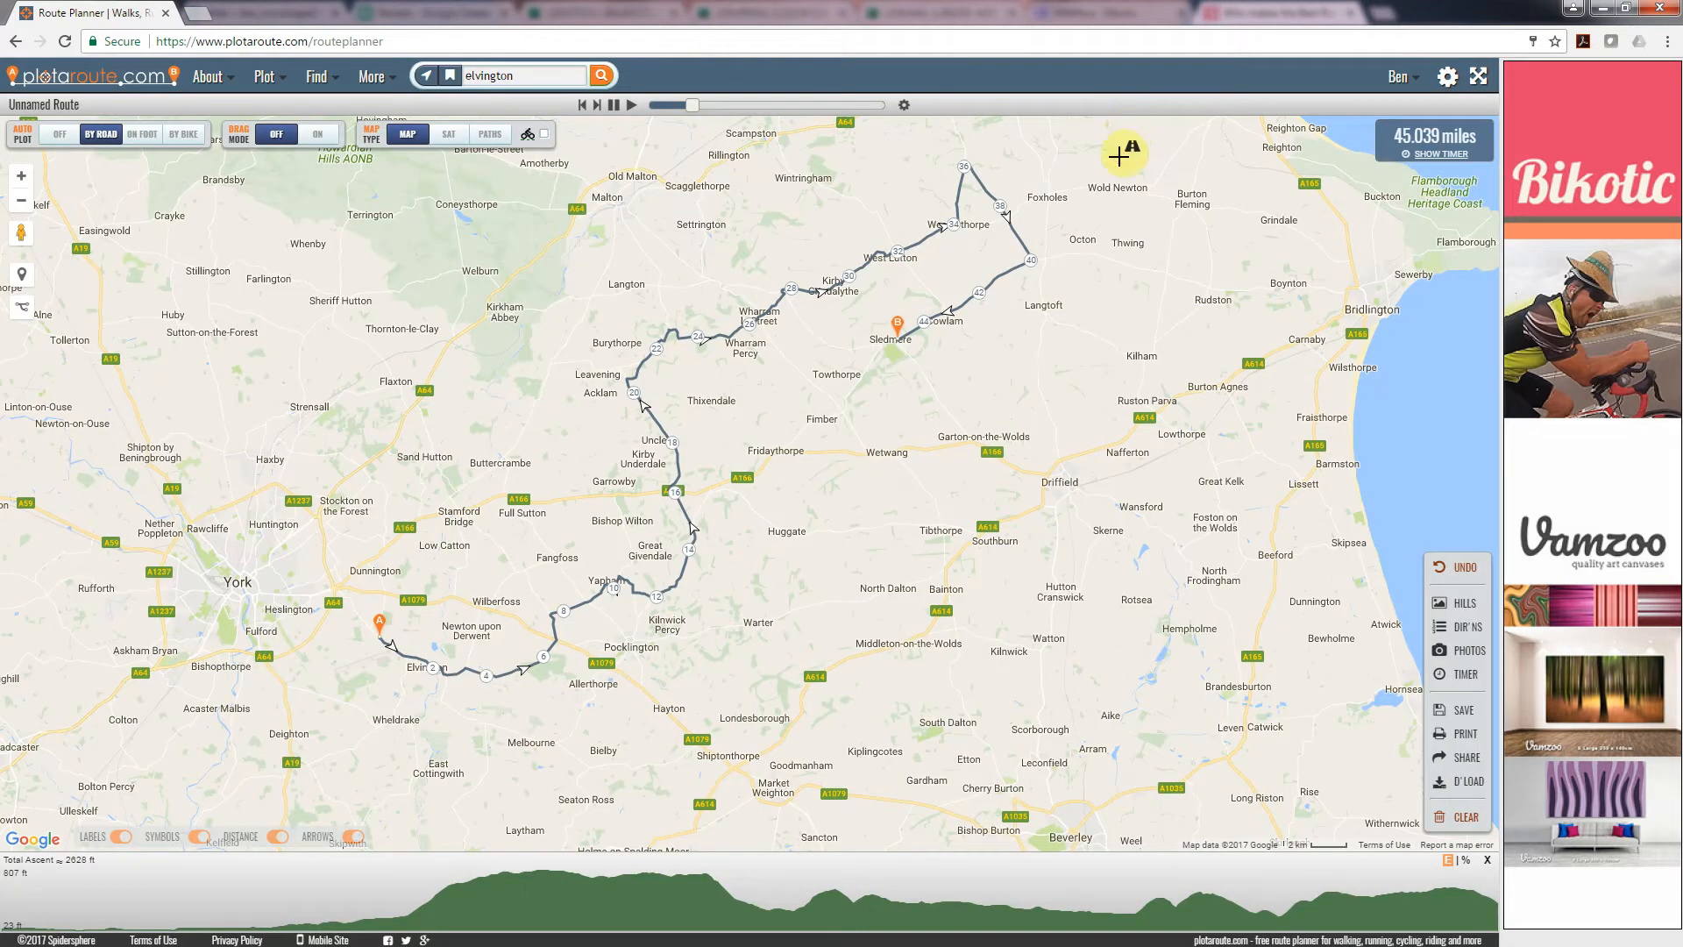
Open the account options, and look over the plotting and editing functions available for the route.
{"action": "left_click", "coordinate": [1396, 79]}
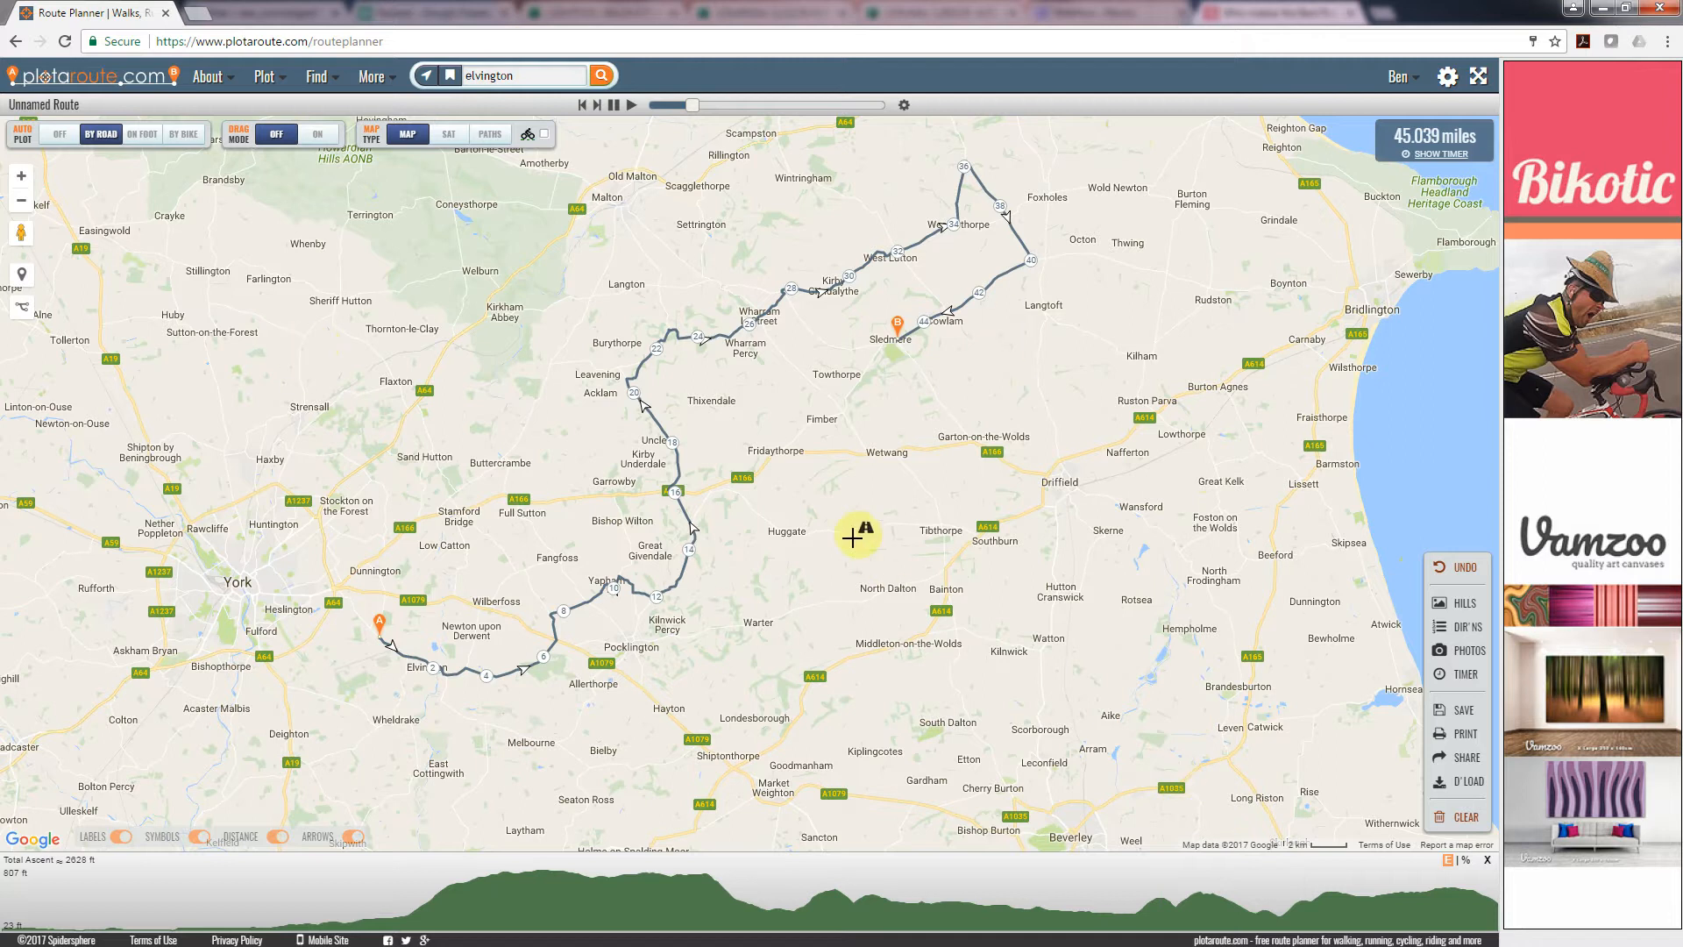
{"action": "left_click", "coordinate": [266, 79]}
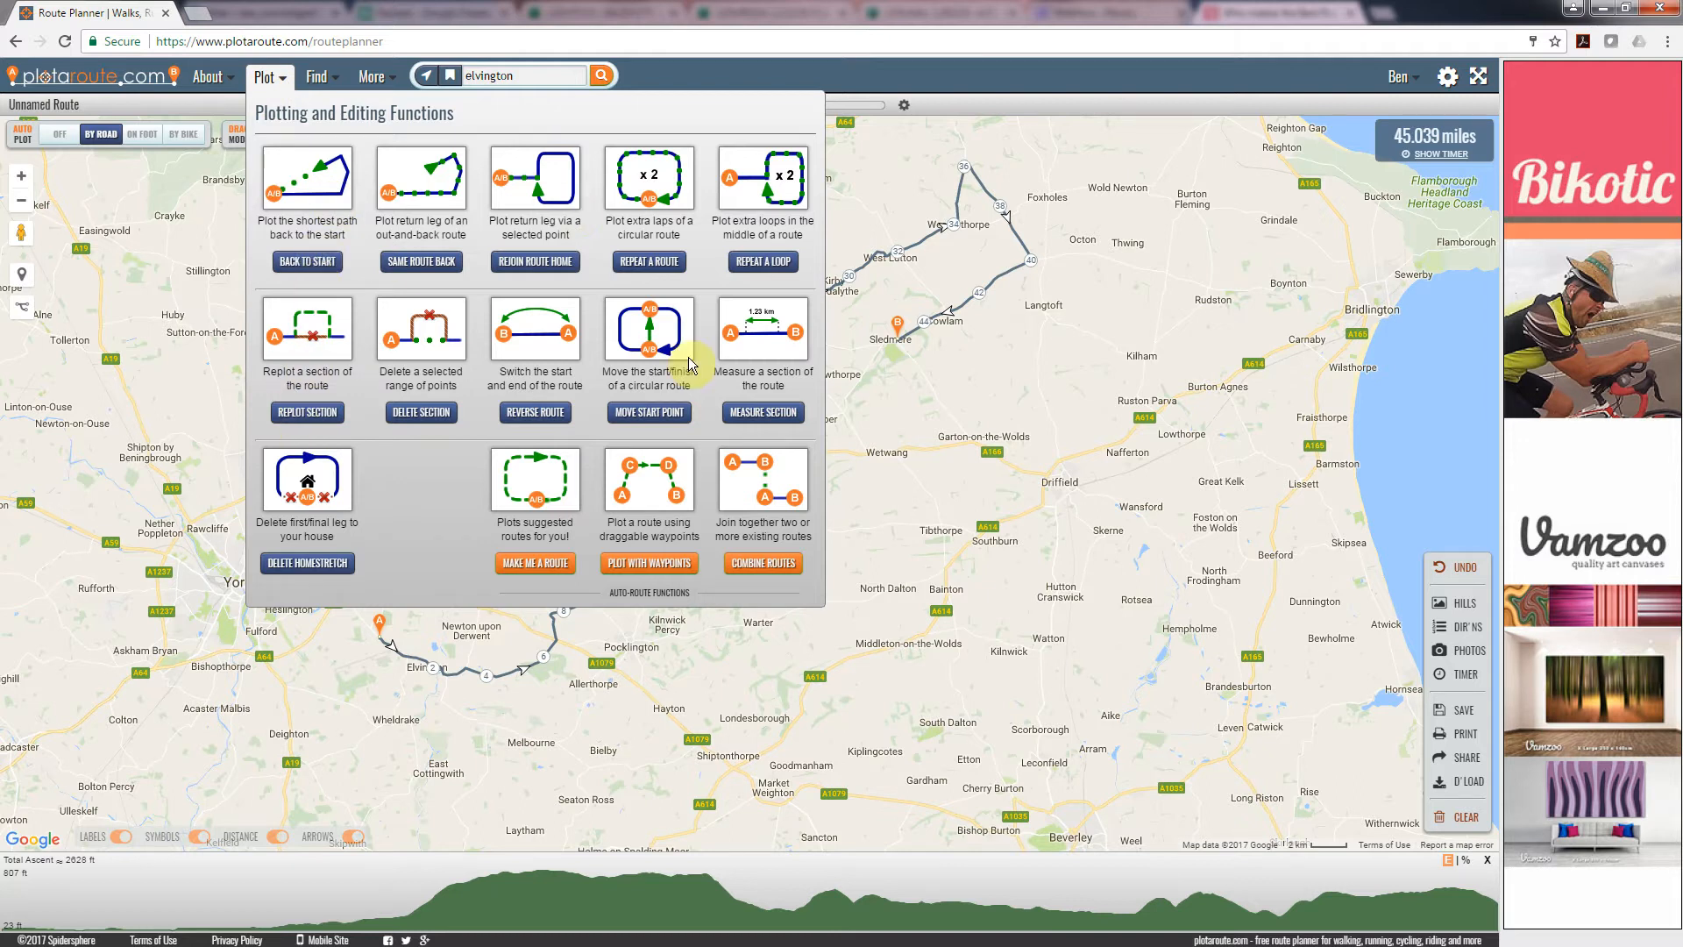
{"action": "mouse_move", "coordinate": [273, 84]}
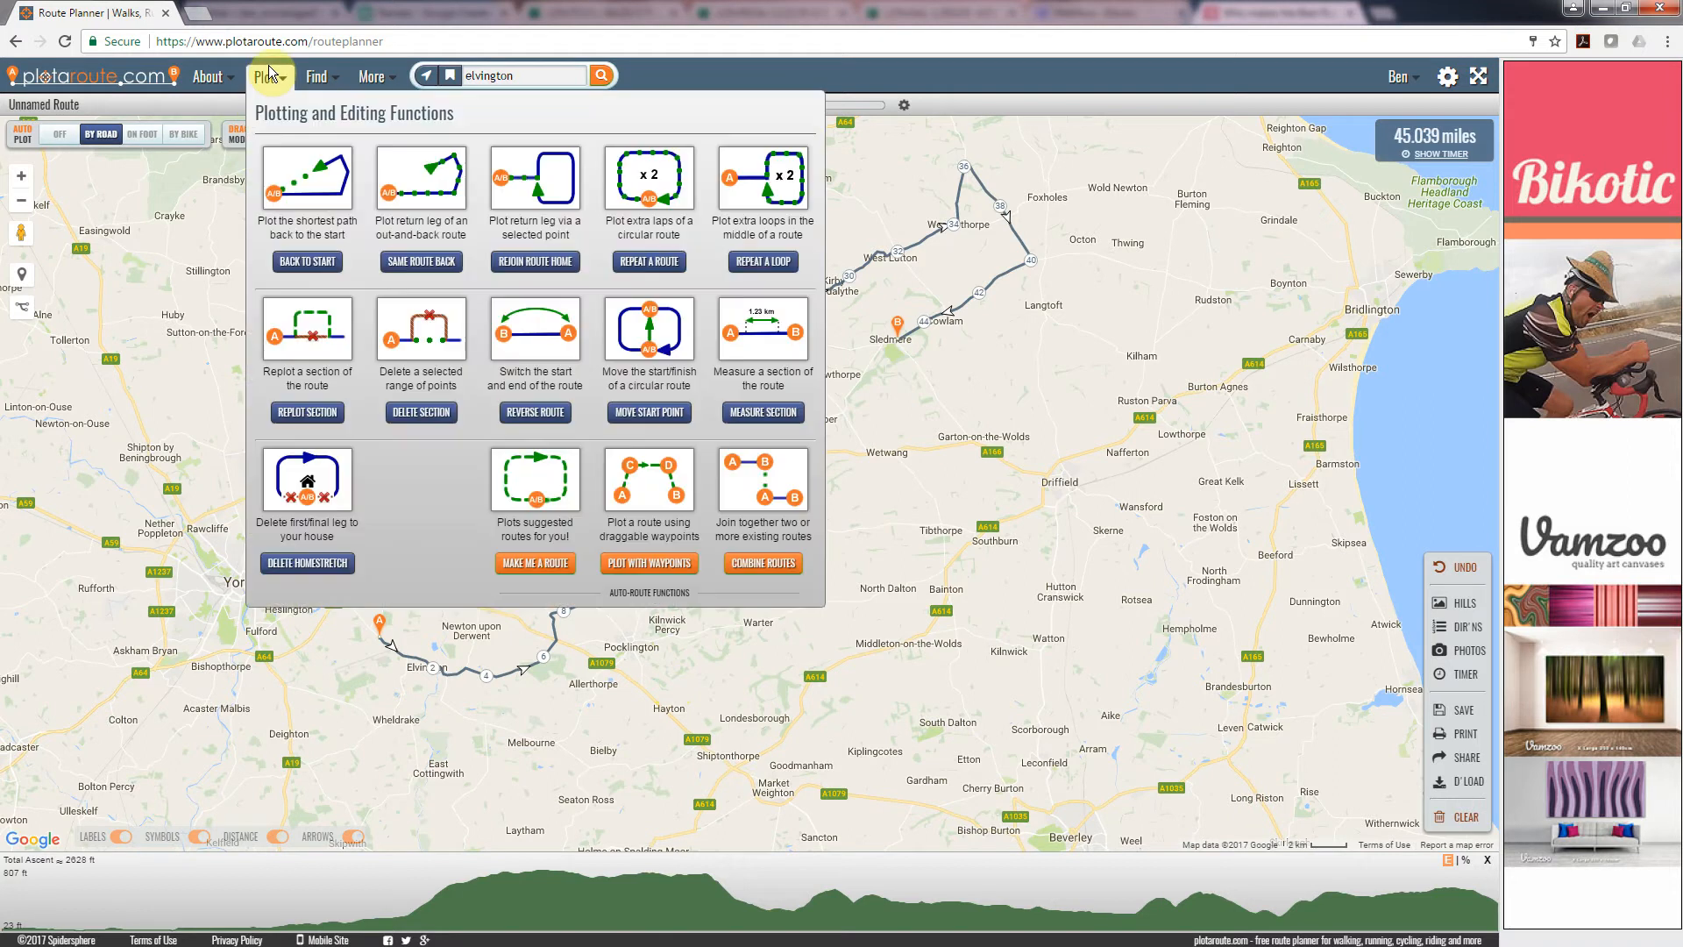
Start replotting a section by road, marking it from just south of Birdsall (22.52 miles) to just past Wharram le Street (26.69 miles).
{"action": "left_click", "coordinate": [307, 412]}
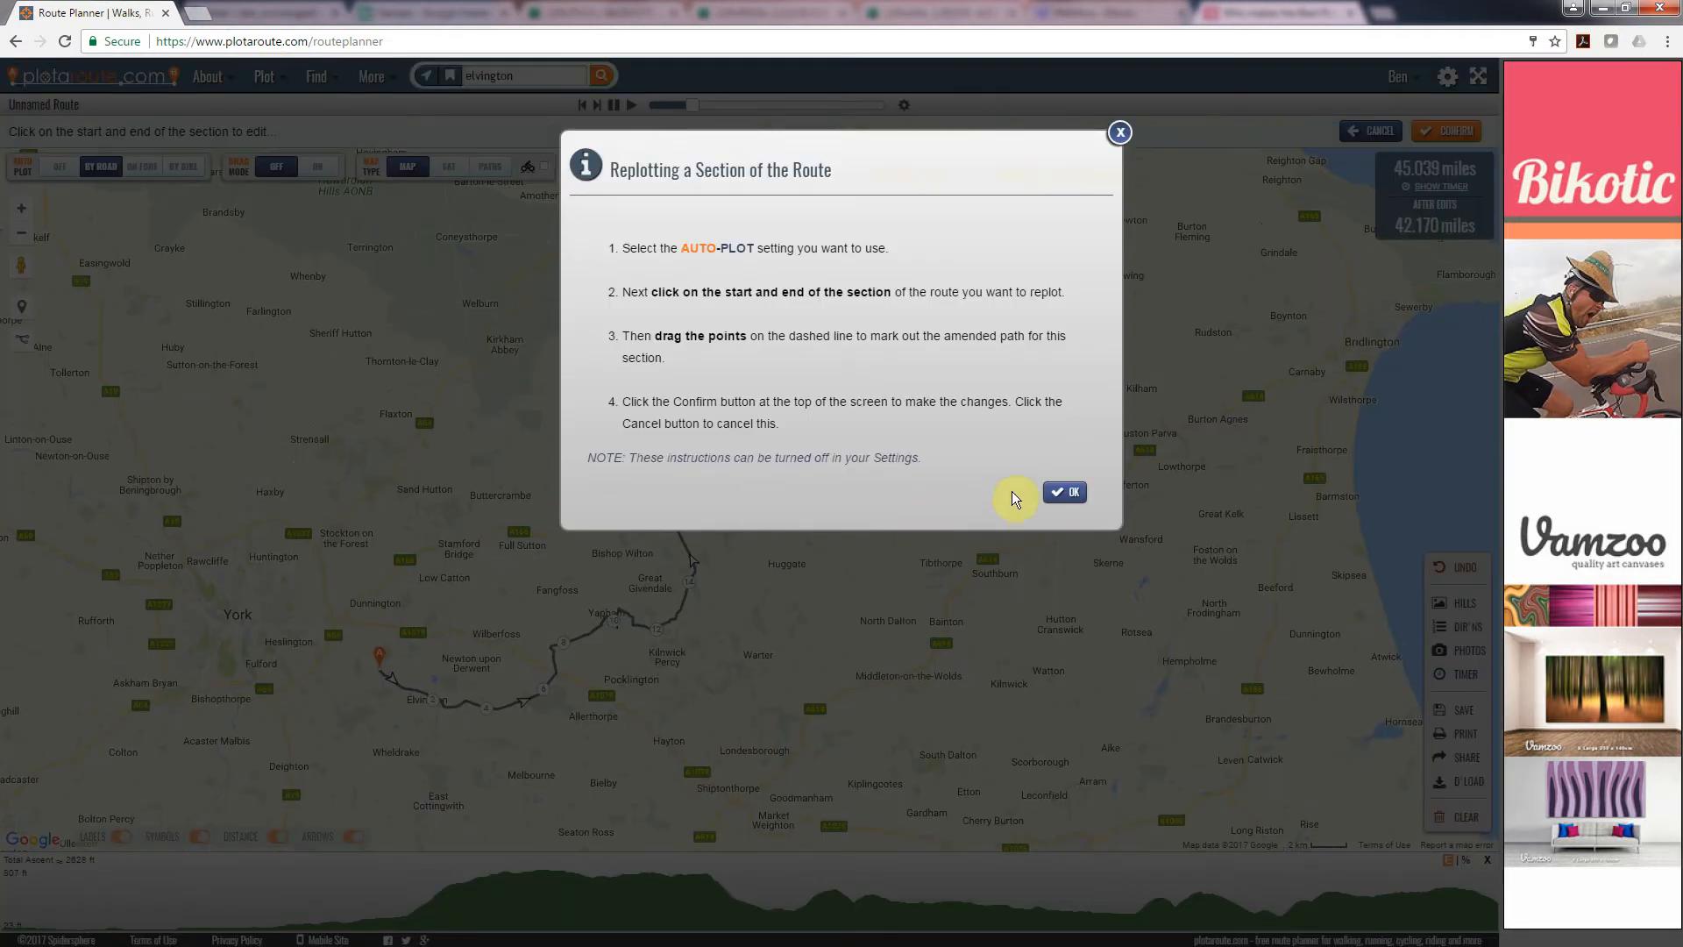
{"action": "left_click", "coordinate": [1063, 492]}
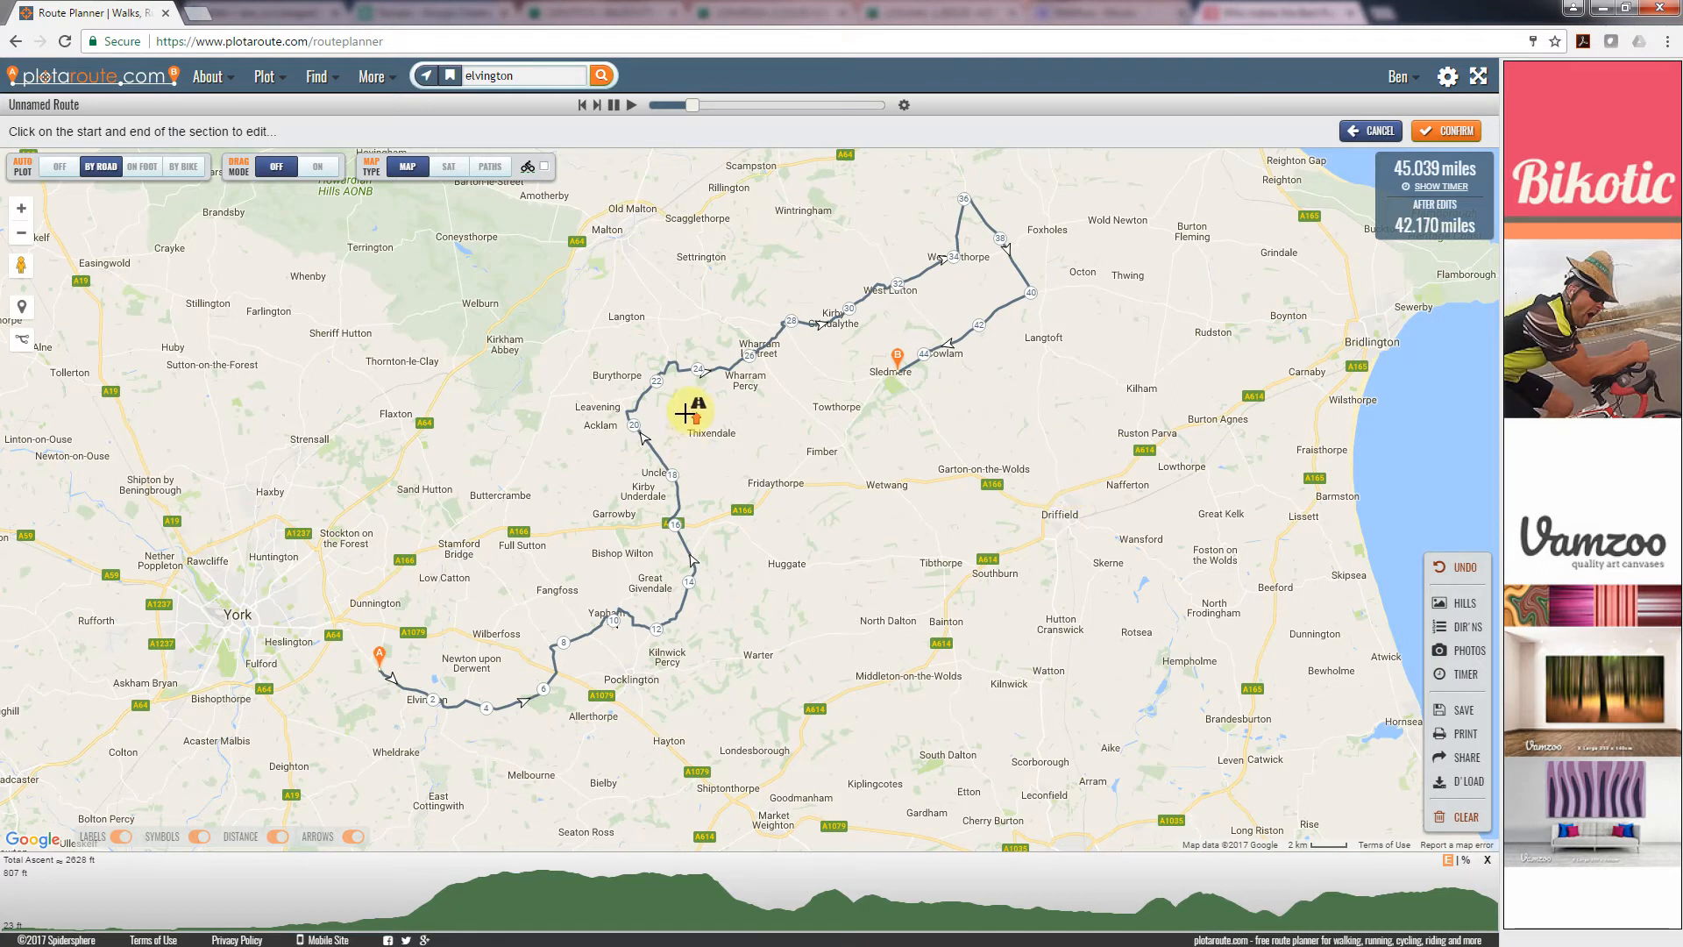
{"action": "scroll", "coordinate": [685, 417], "scroll_direction": "up", "scroll_amount": 1}
{"action": "left_click_drag", "start_coordinate": [681, 402], "coordinate": [766, 583]}
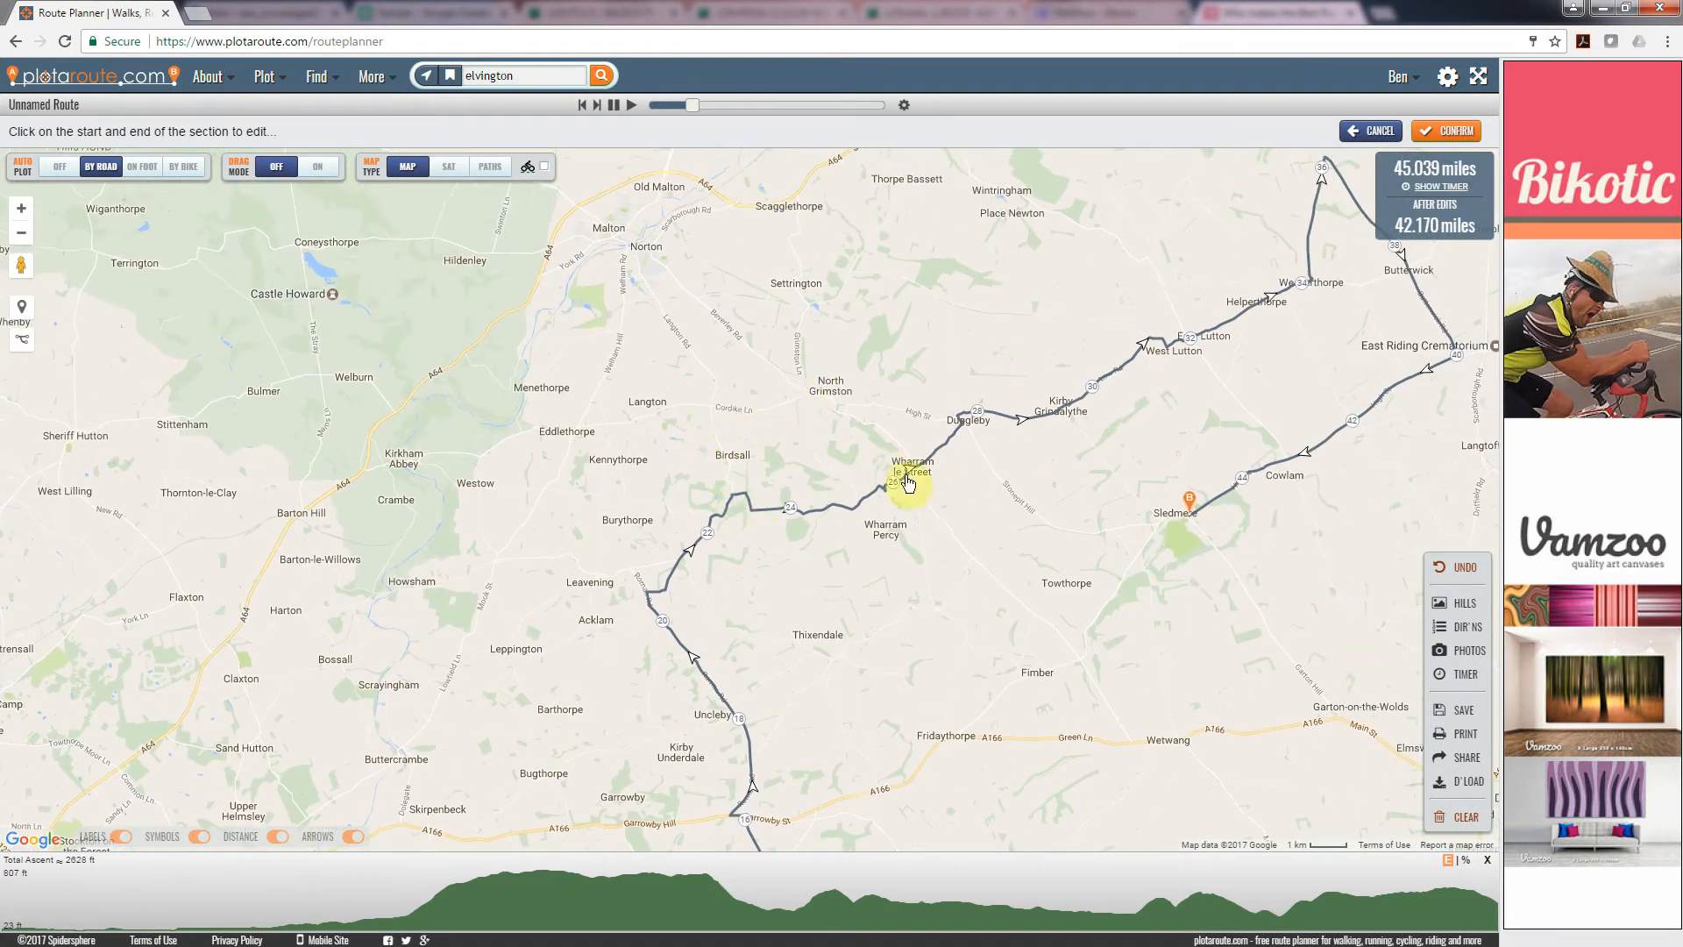
{"action": "scroll", "coordinate": [755, 508], "scroll_direction": "up", "scroll_amount": 1}
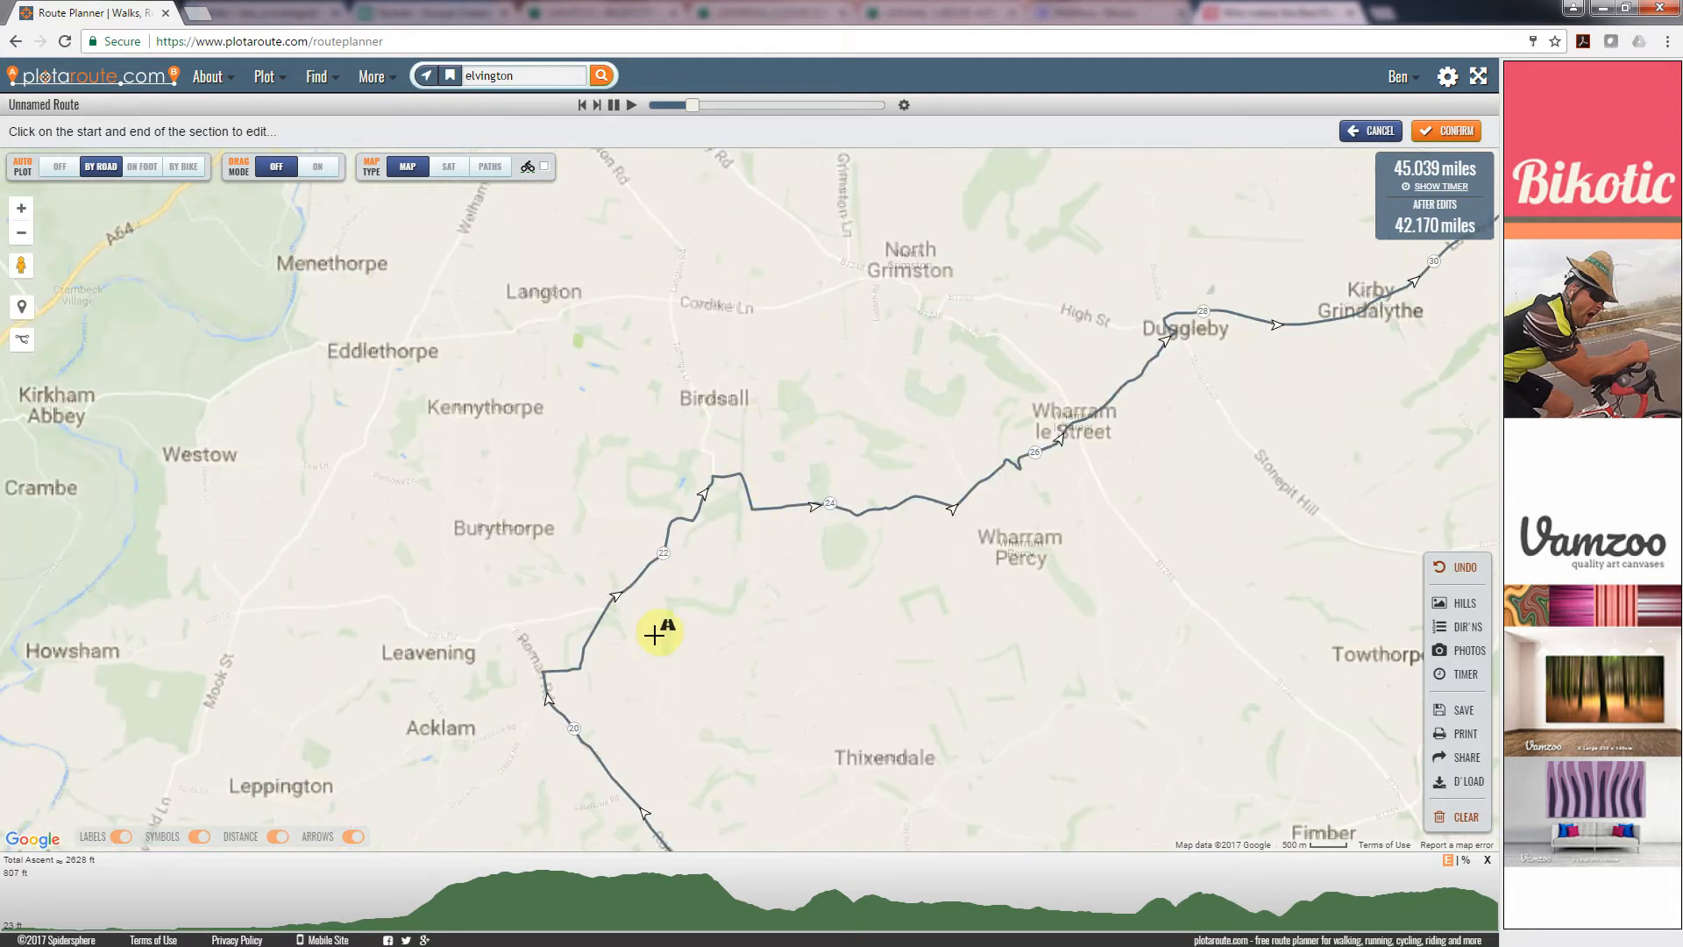
{"action": "left_click_drag", "start_coordinate": [745, 478], "coordinate": [614, 638]}
{"action": "left_click", "coordinate": [650, 666]}
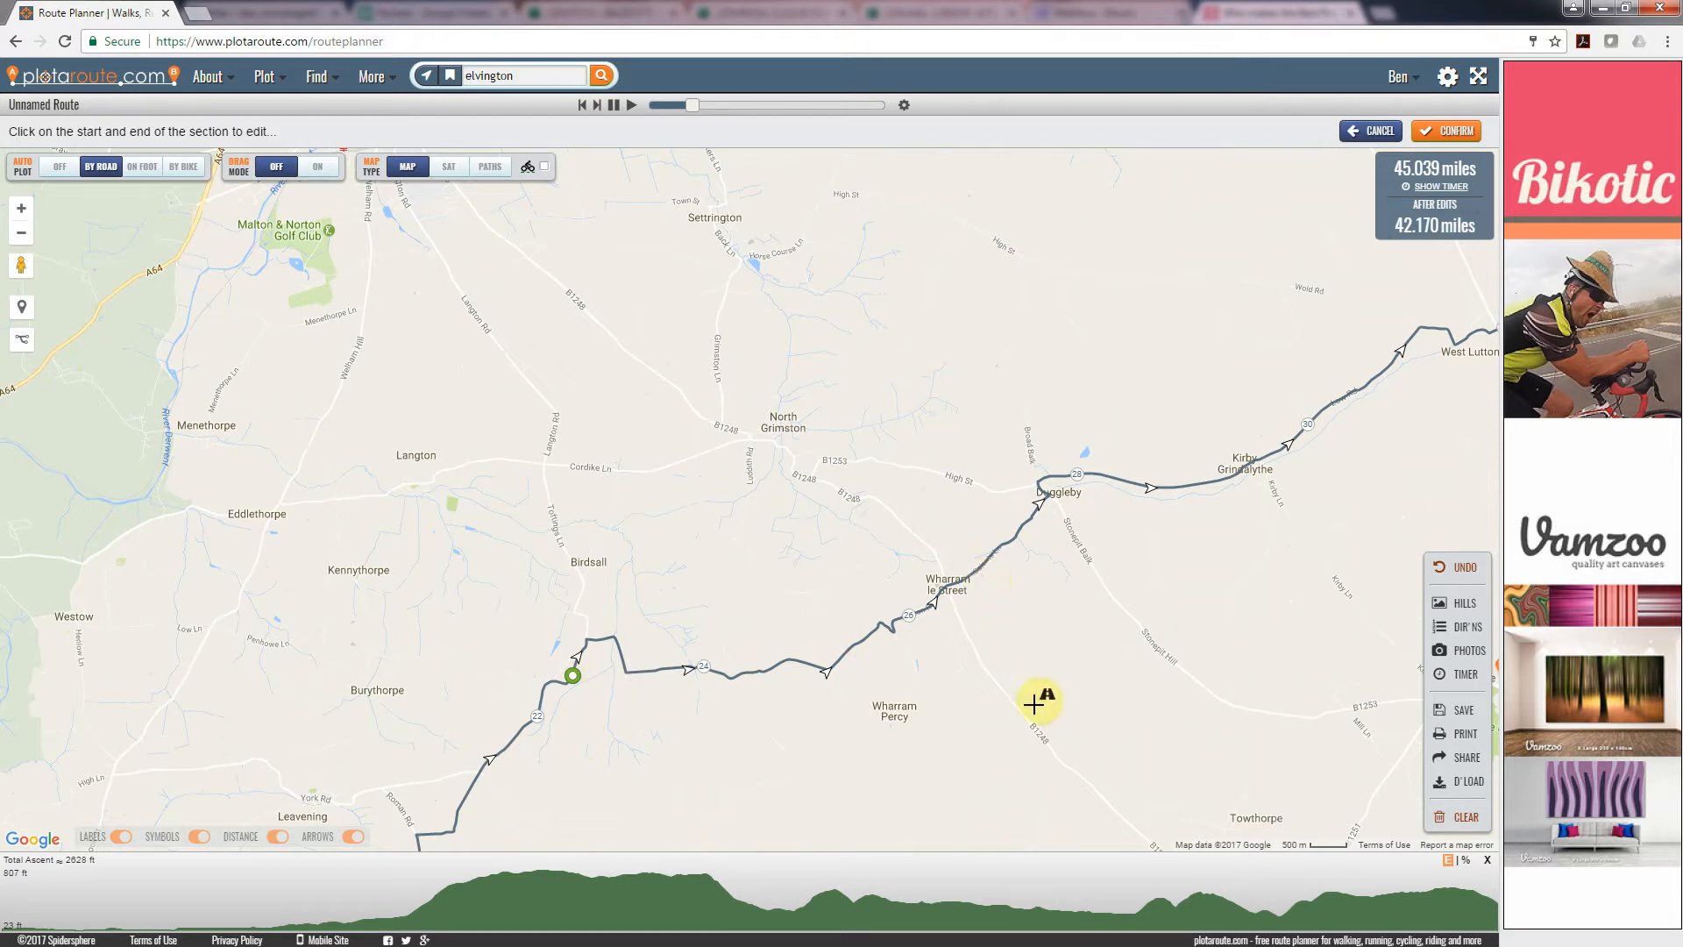
{"action": "left_click", "coordinate": [970, 578]}
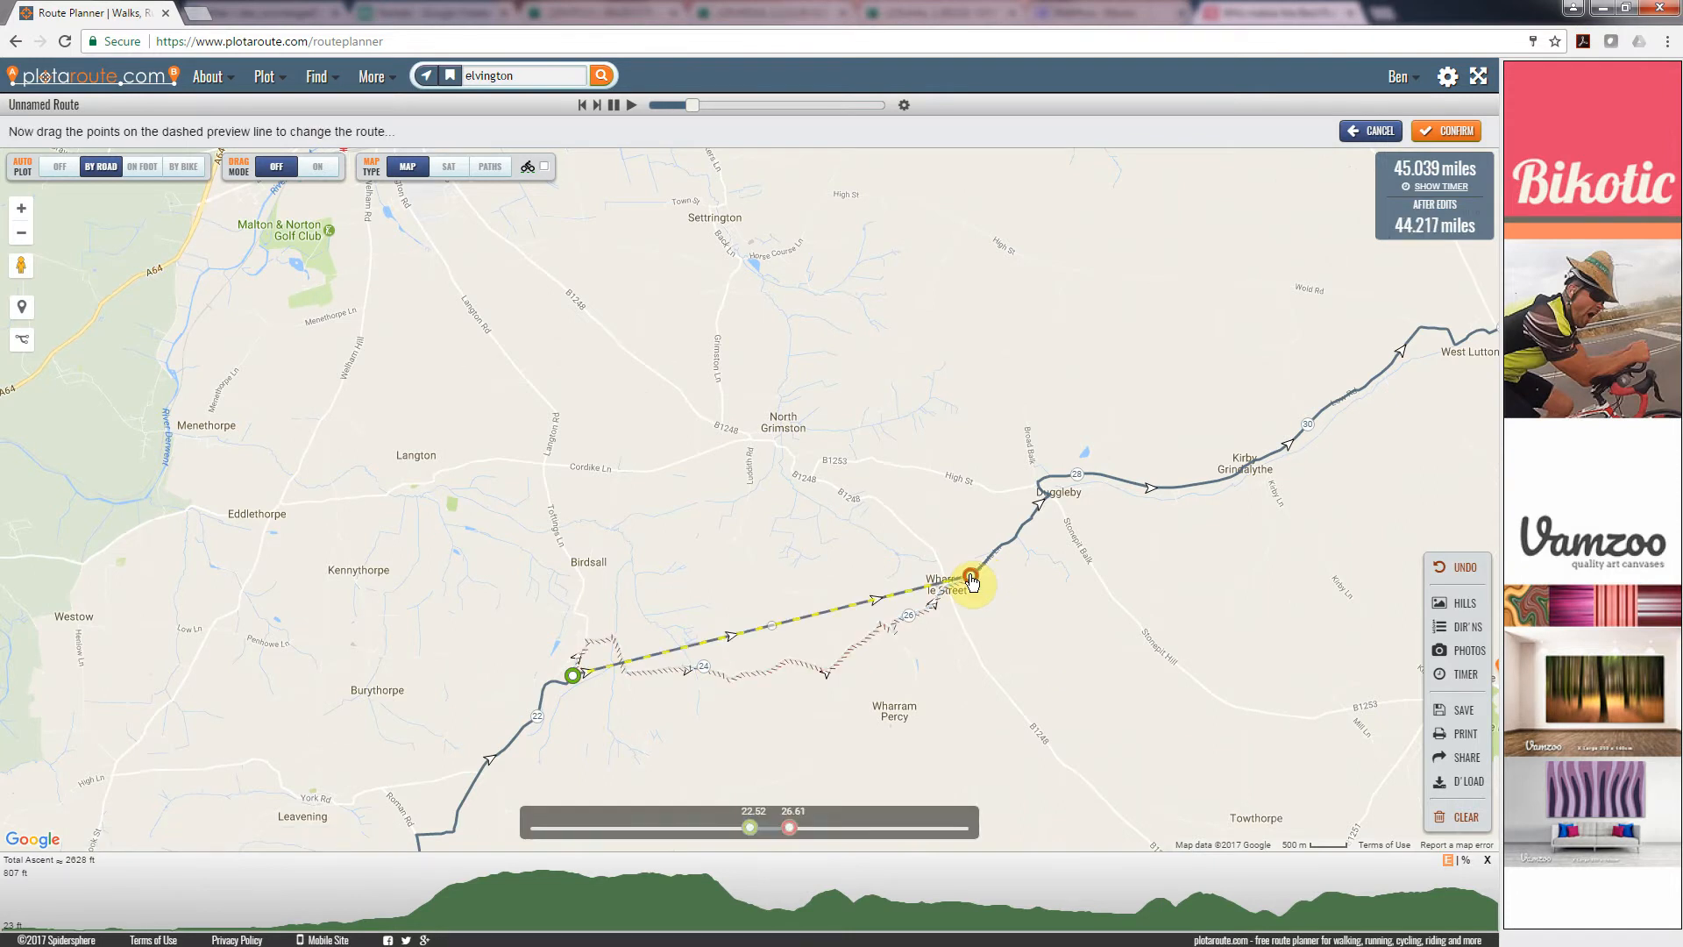
{"action": "left_click_drag", "start_coordinate": [790, 827], "coordinate": [793, 826]}
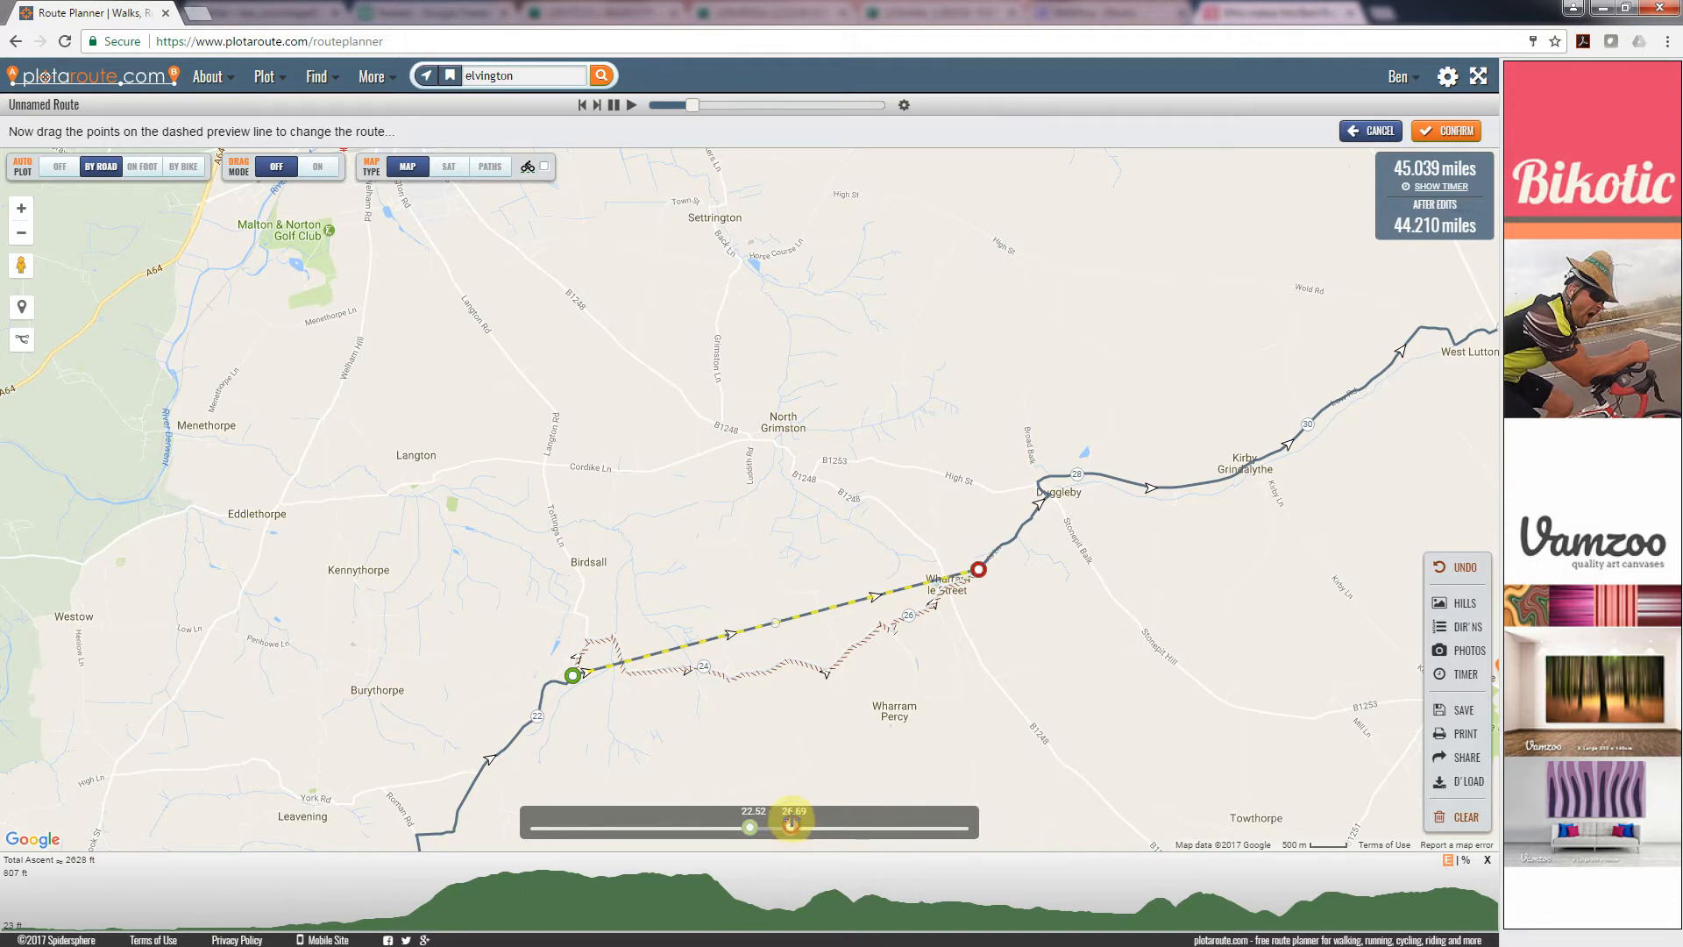
Reroute the marked section via the road between Langton and North Grimston, and confirm the replot.
{"action": "left_click_drag", "start_coordinate": [775, 622], "coordinate": [672, 466]}
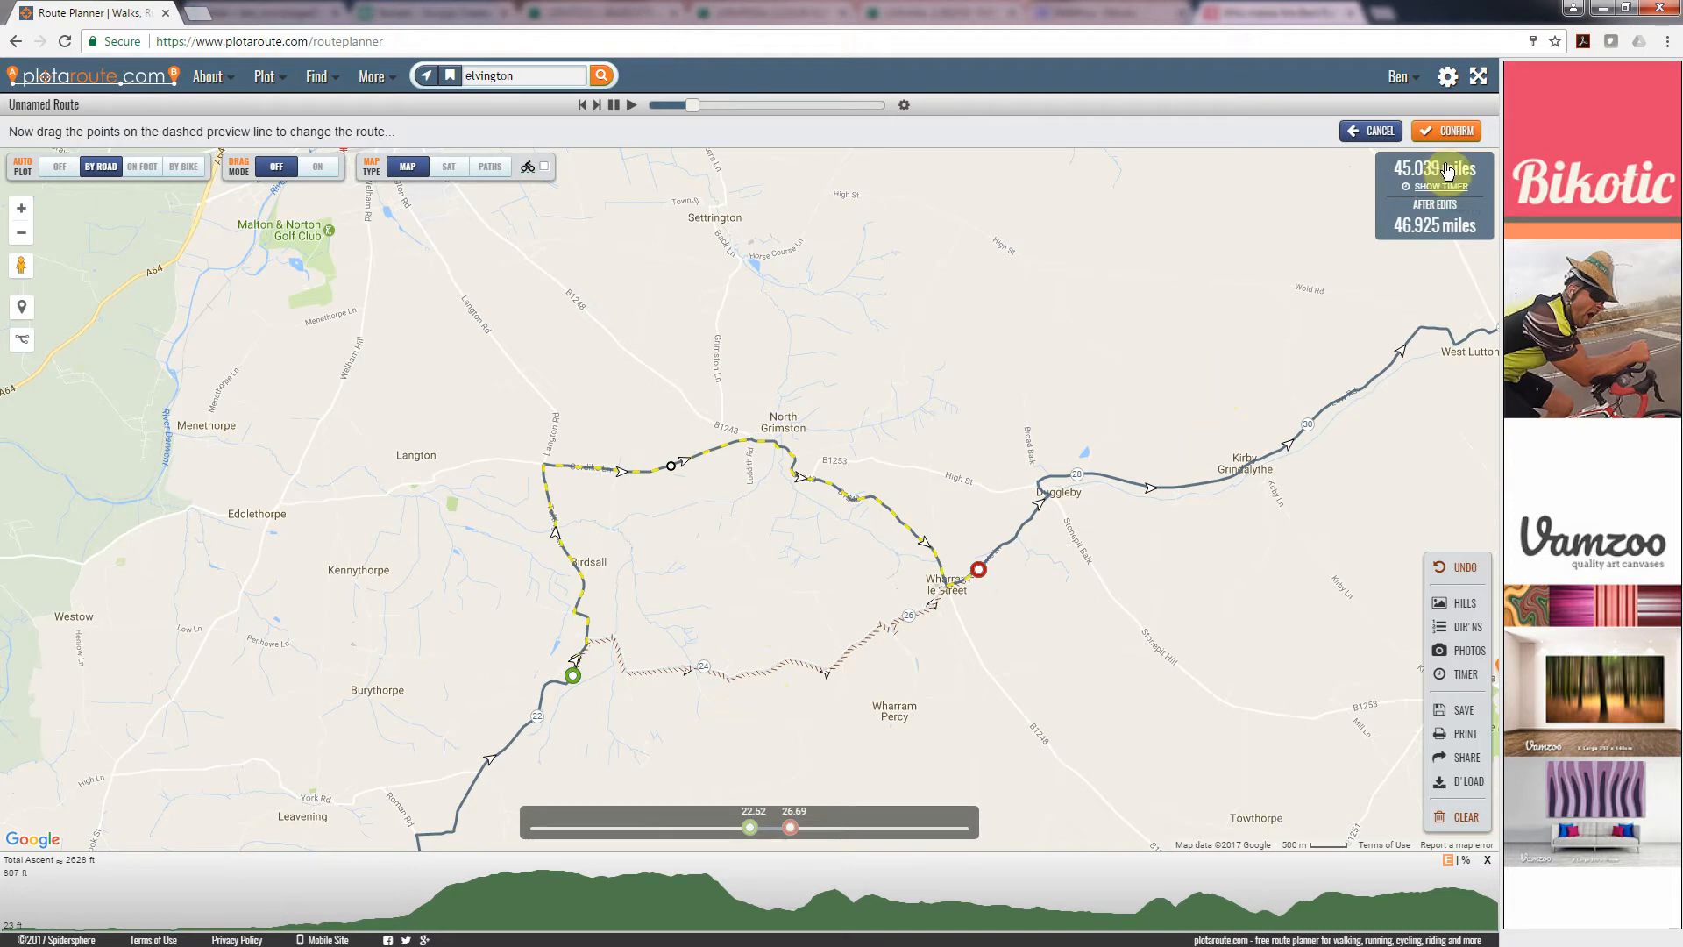
{"action": "left_click", "coordinate": [1457, 131]}
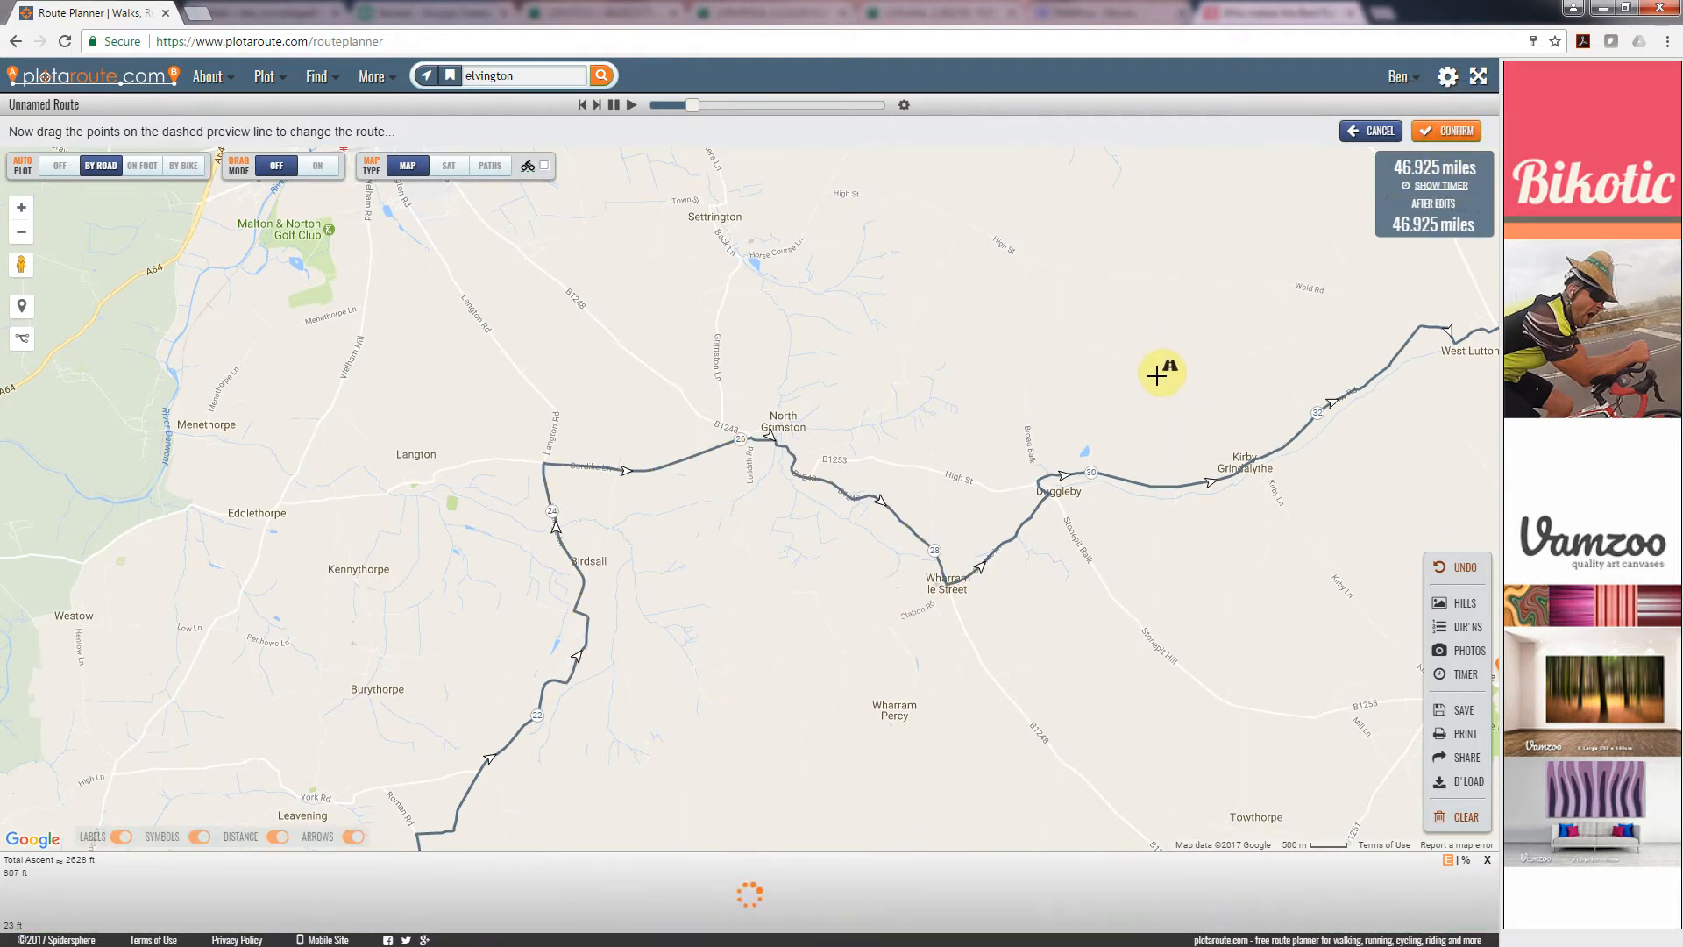
{"action": "scroll", "coordinate": [1132, 375], "scroll_direction": "down", "scroll_amount": 1}
{"action": "scroll", "coordinate": [1122, 470], "scroll_direction": "down", "scroll_amount": 2}
{"action": "left_click_drag", "start_coordinate": [1007, 531], "coordinate": [644, 503]}
{"action": "scroll", "coordinate": [673, 469], "scroll_direction": "up", "scroll_amount": 1}
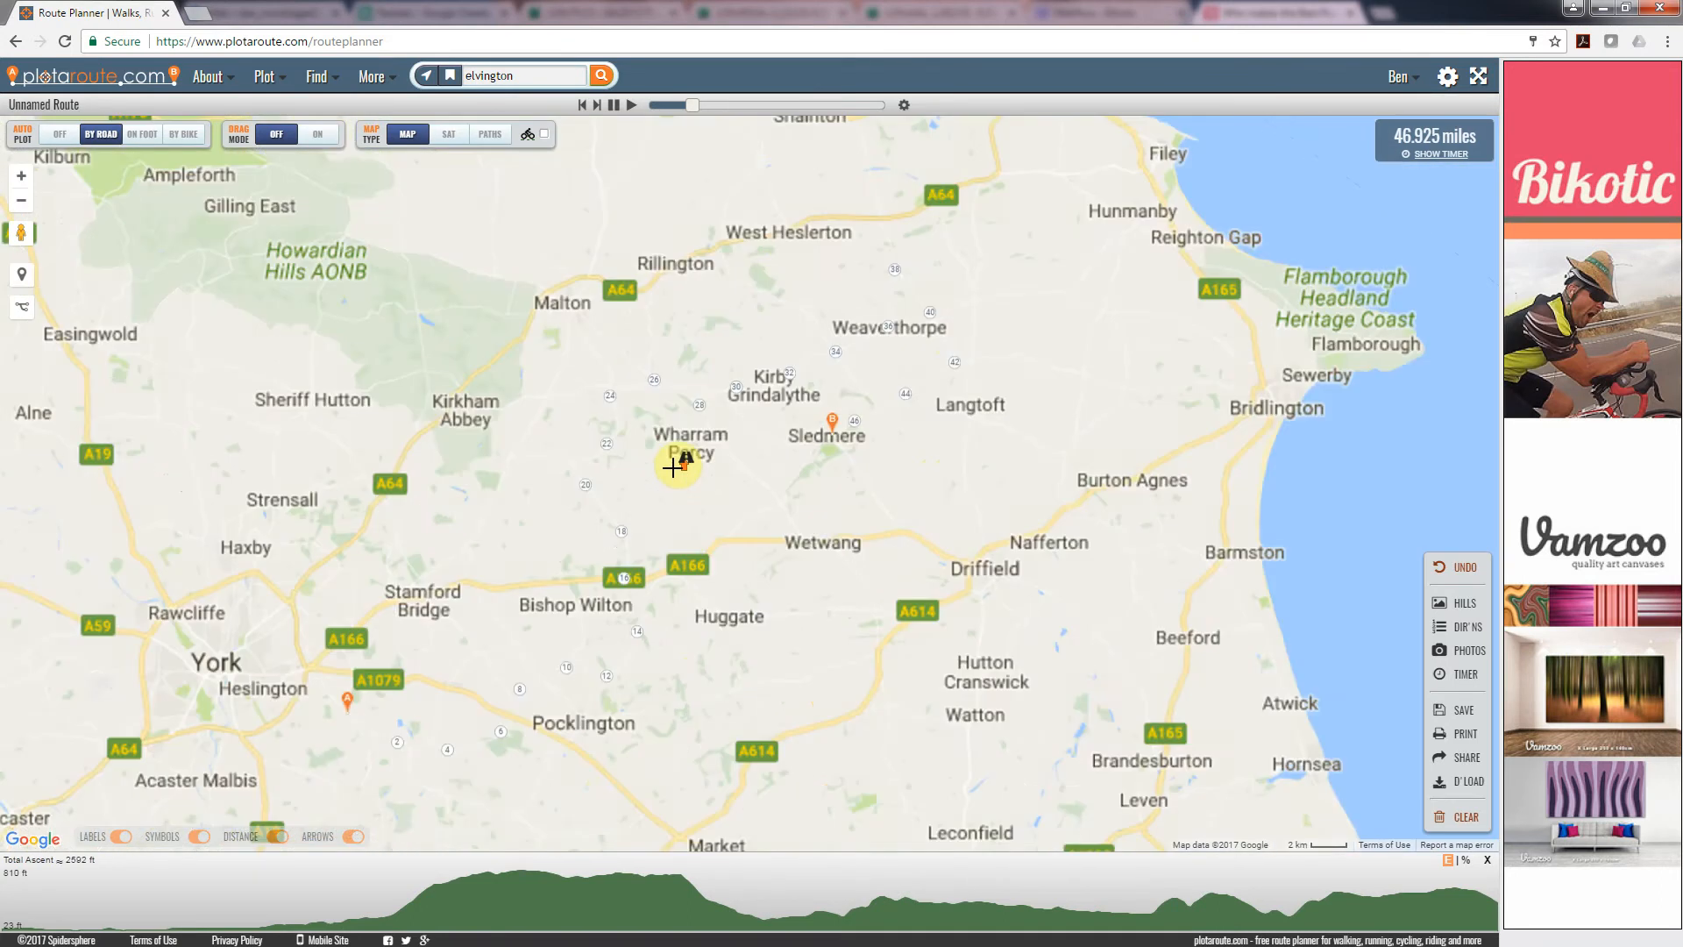
{"action": "left_click_drag", "start_coordinate": [733, 451], "coordinate": [800, 444]}
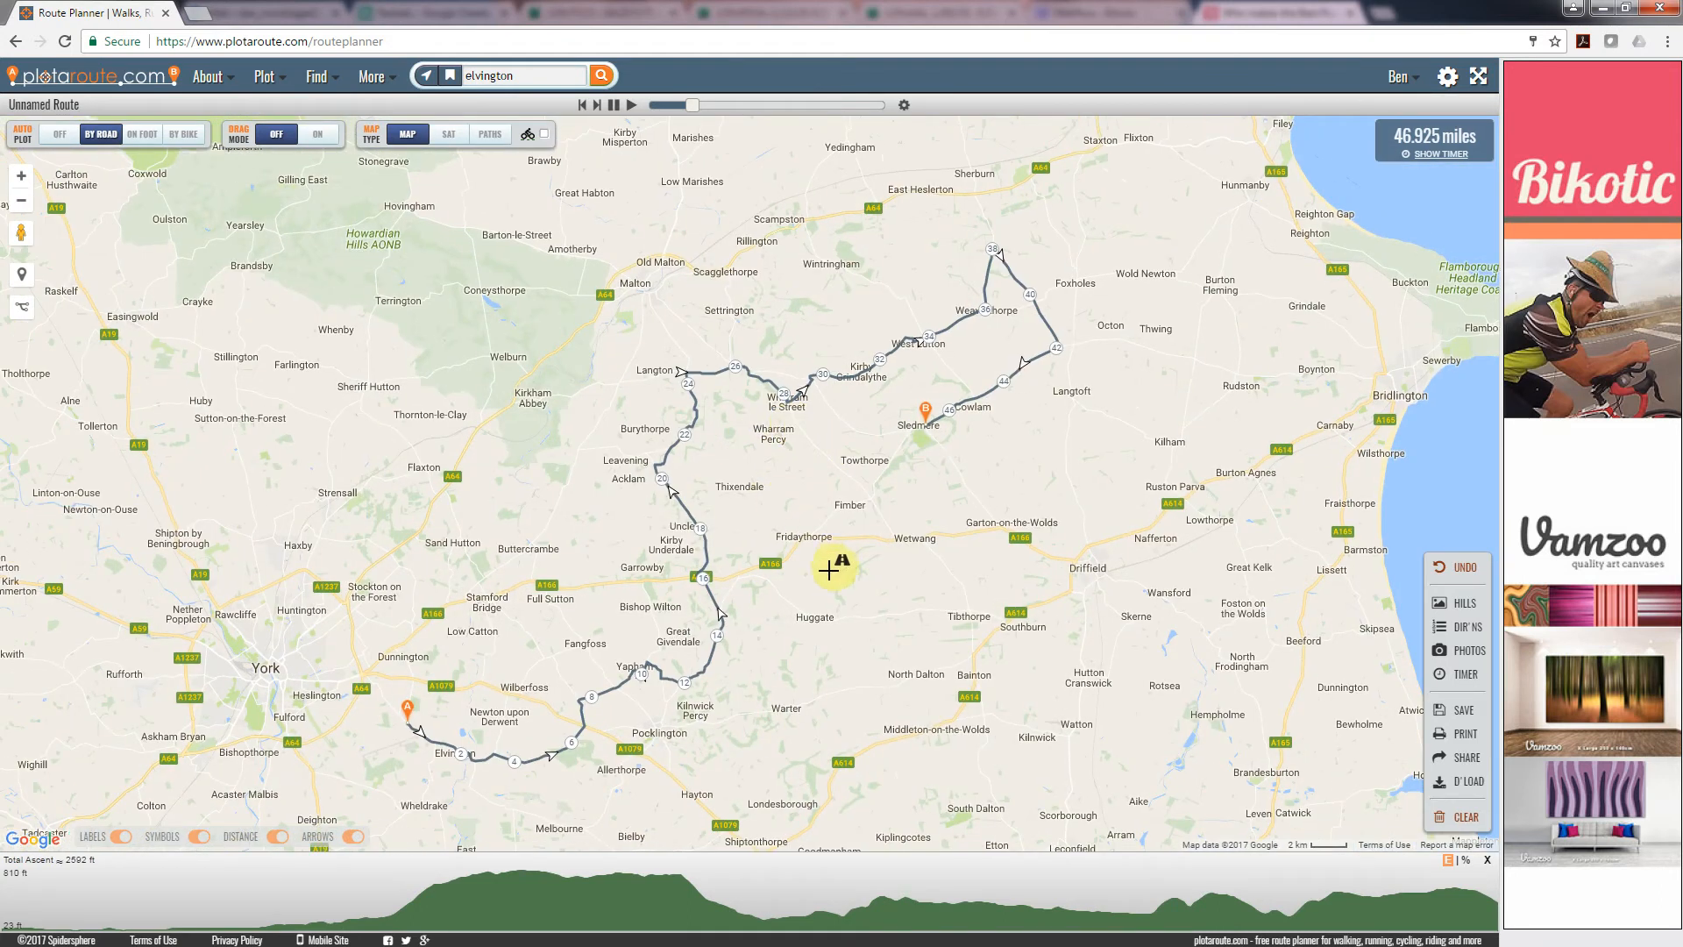
View the route's download-to-file options, and close them without downloading.
{"action": "left_click", "coordinate": [264, 76]}
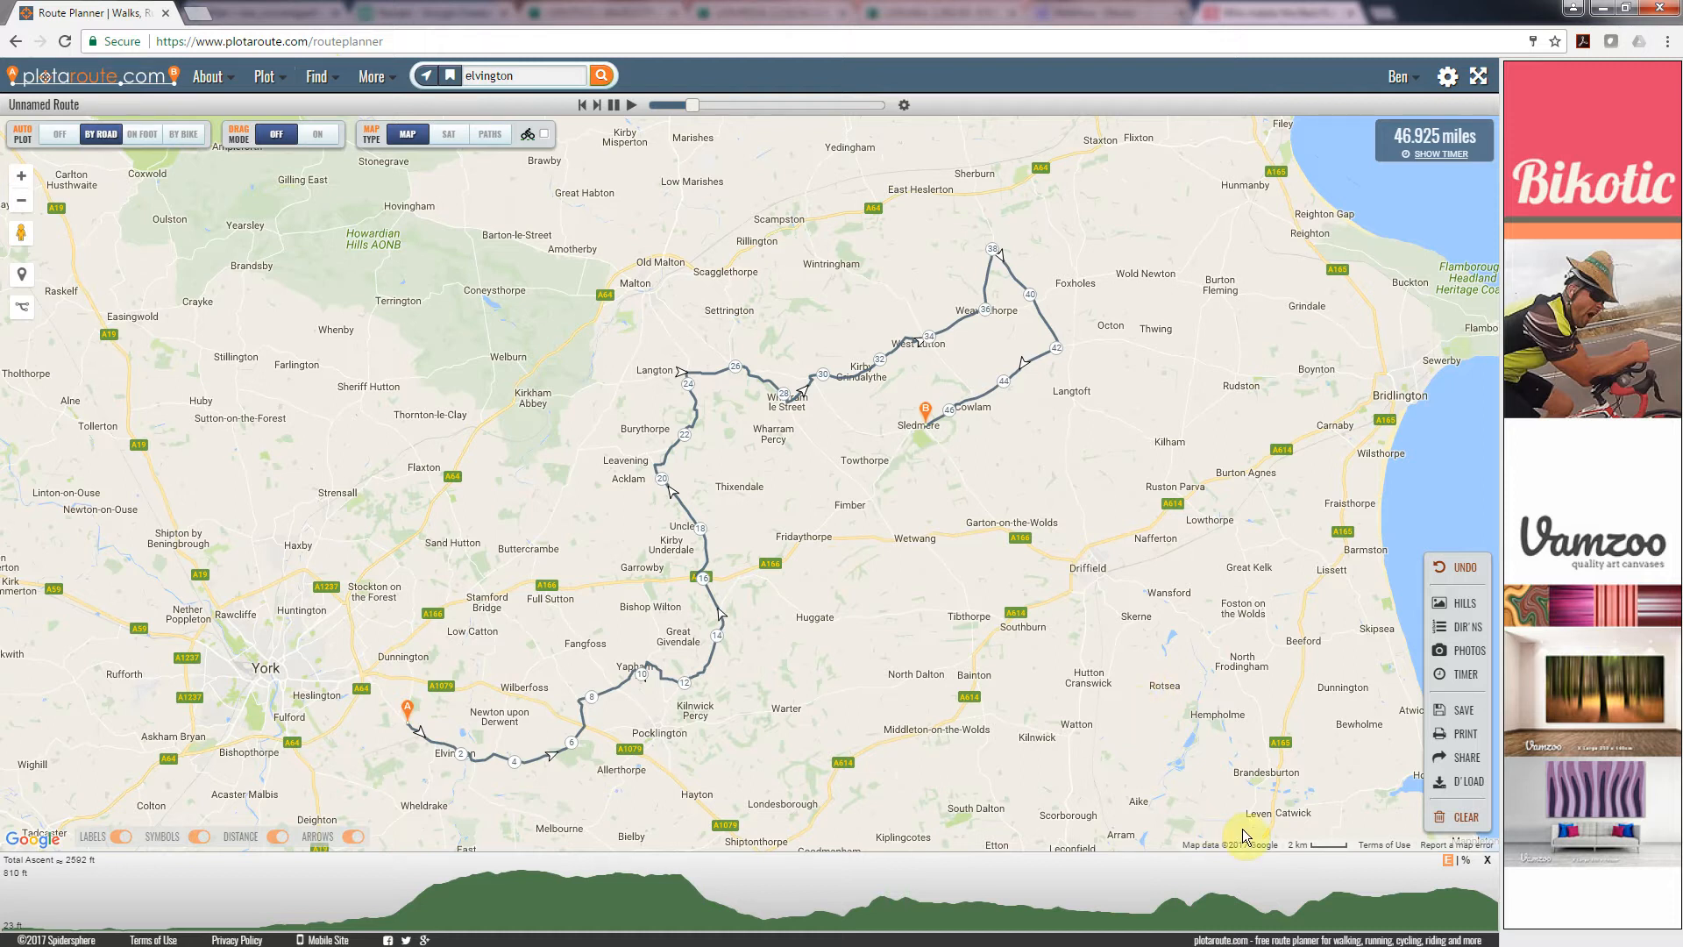
{"action": "left_click", "coordinate": [1469, 783]}
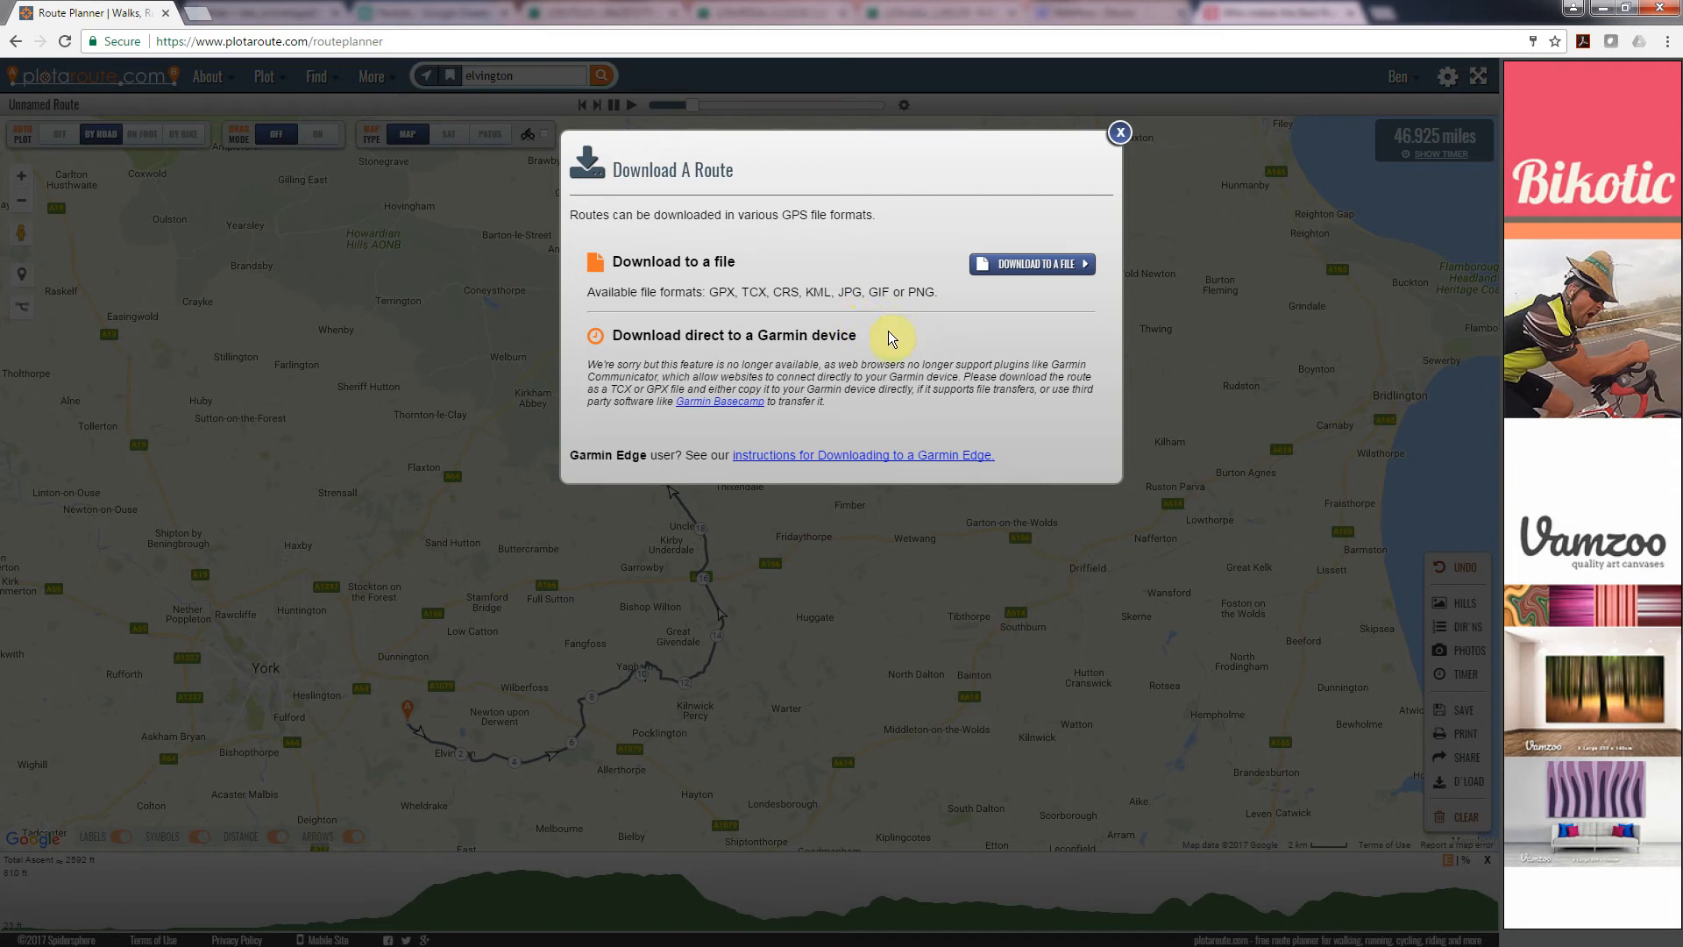
{"action": "left_click", "coordinate": [1022, 265]}
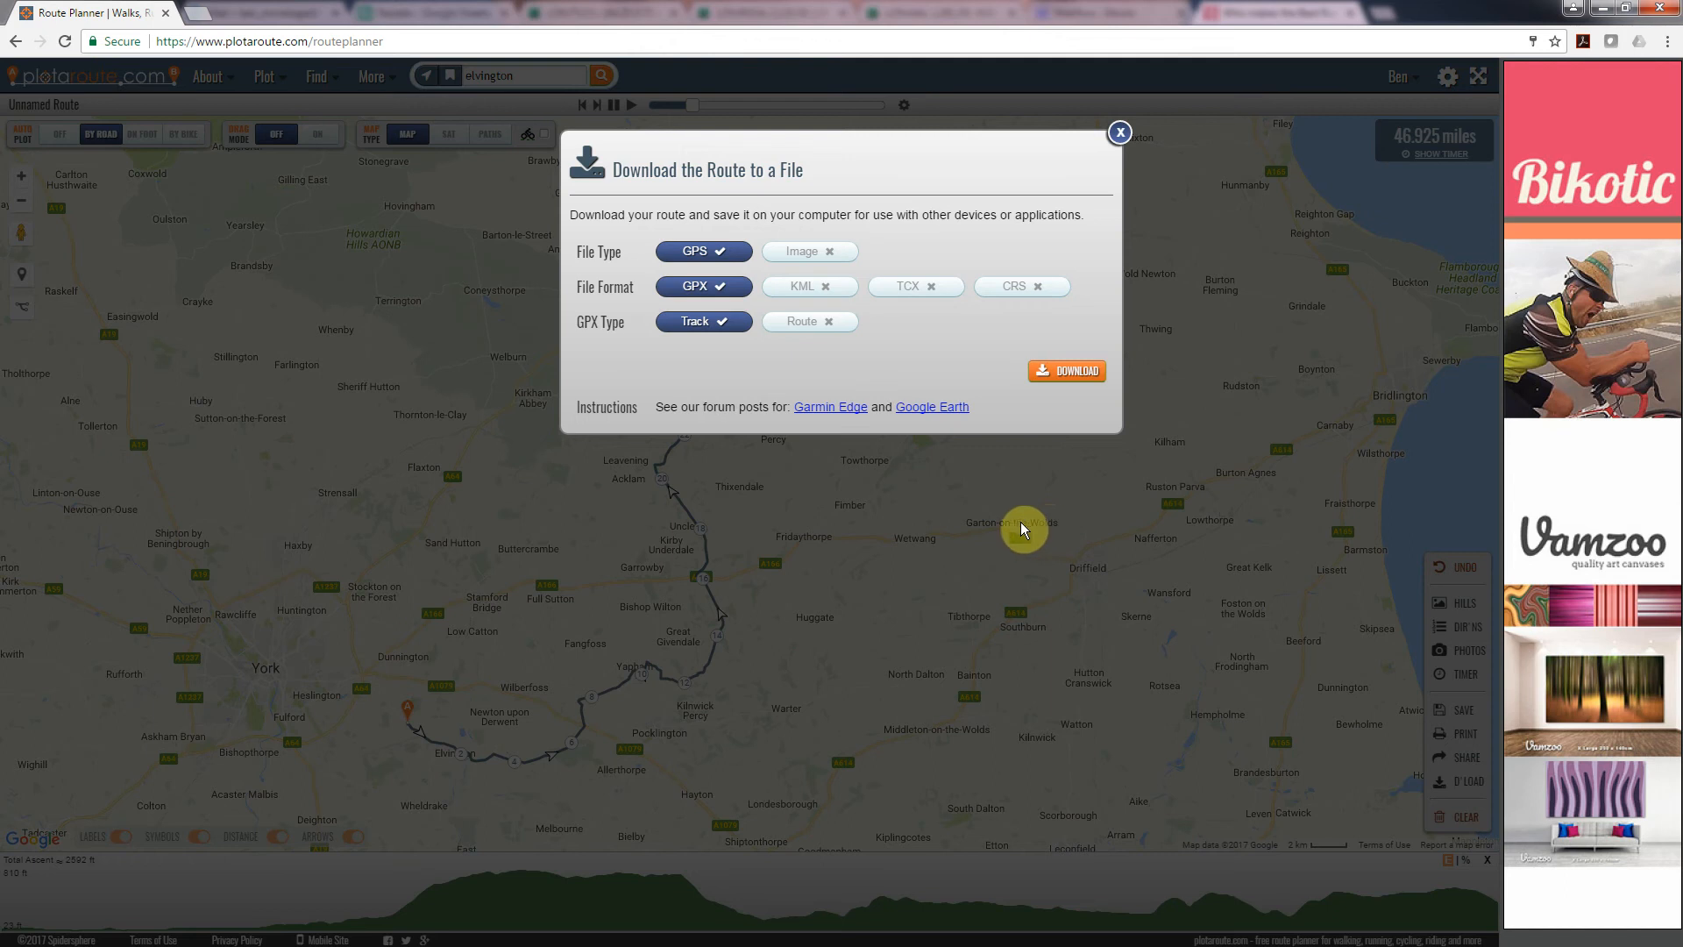
{"action": "left_click", "coordinate": [1119, 133]}
{"action": "left_click_drag", "start_coordinate": [515, 481], "coordinate": [514, 434]}
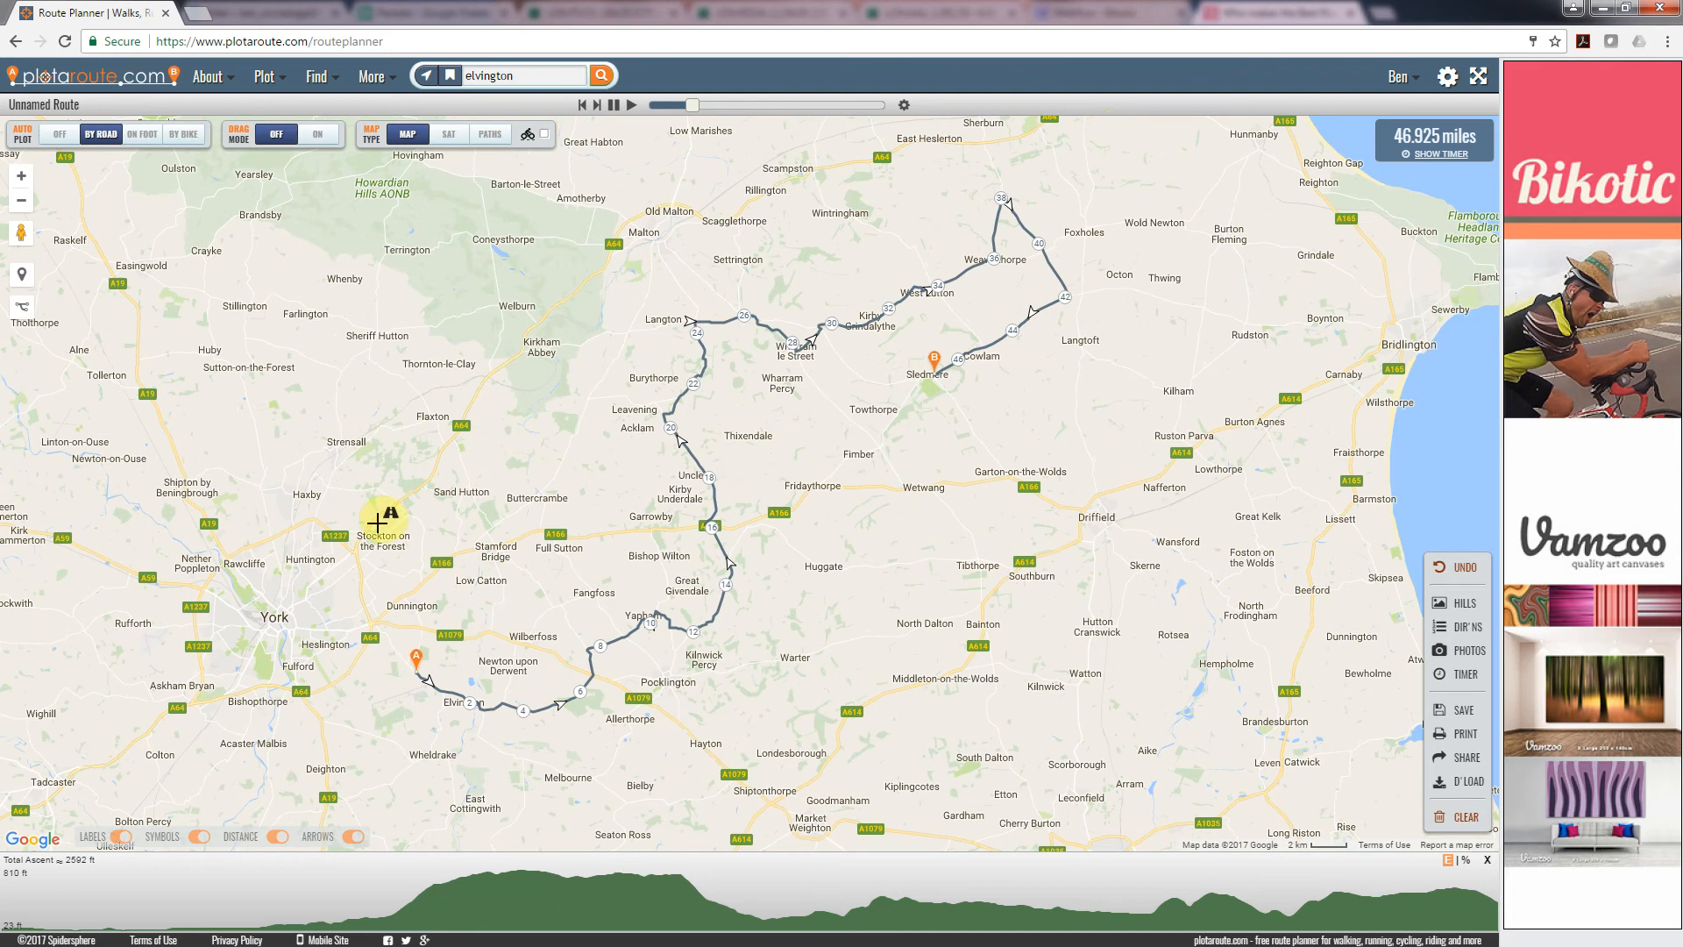
{"action": "mouse_move", "coordinate": [540, 540]}
{"action": "left_mouse_down"}
{"action": "mouse_move", "coordinate": [542, 466]}
{"action": "mouse_move", "coordinate": [542, 529]}
{"action": "left_mouse_up"}
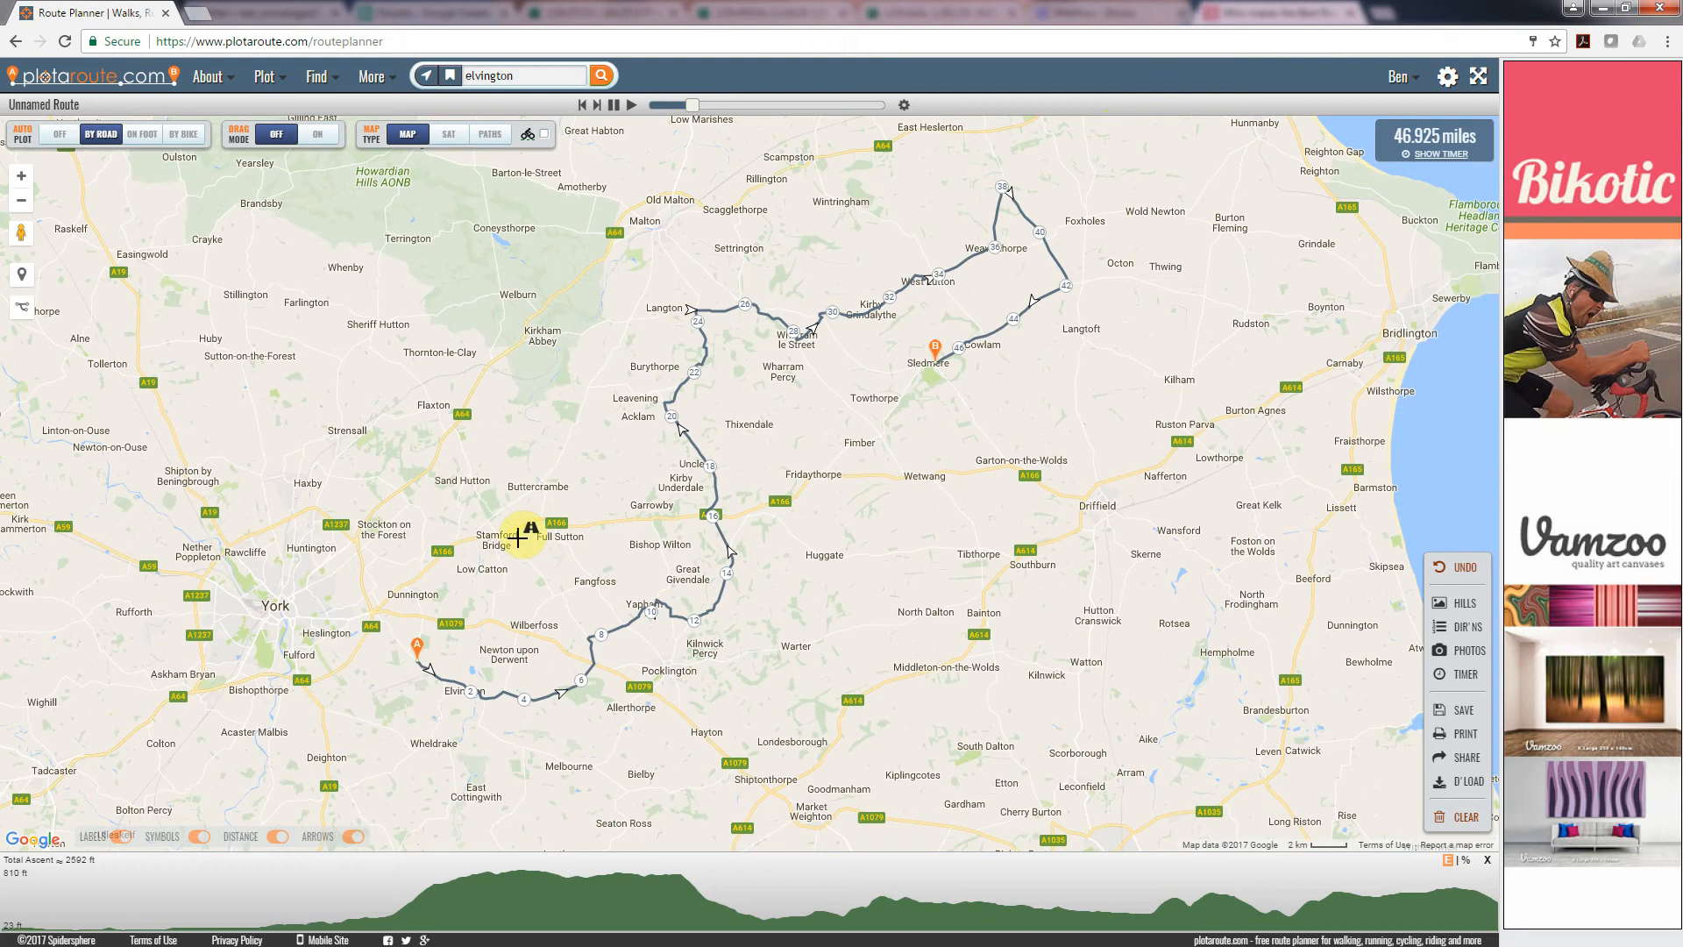
{"action": "mouse_move", "coordinate": [631, 537]}
{"action": "left_mouse_down"}
{"action": "mouse_move", "coordinate": [631, 492]}
{"action": "mouse_move", "coordinate": [636, 559]}
{"action": "left_mouse_up"}
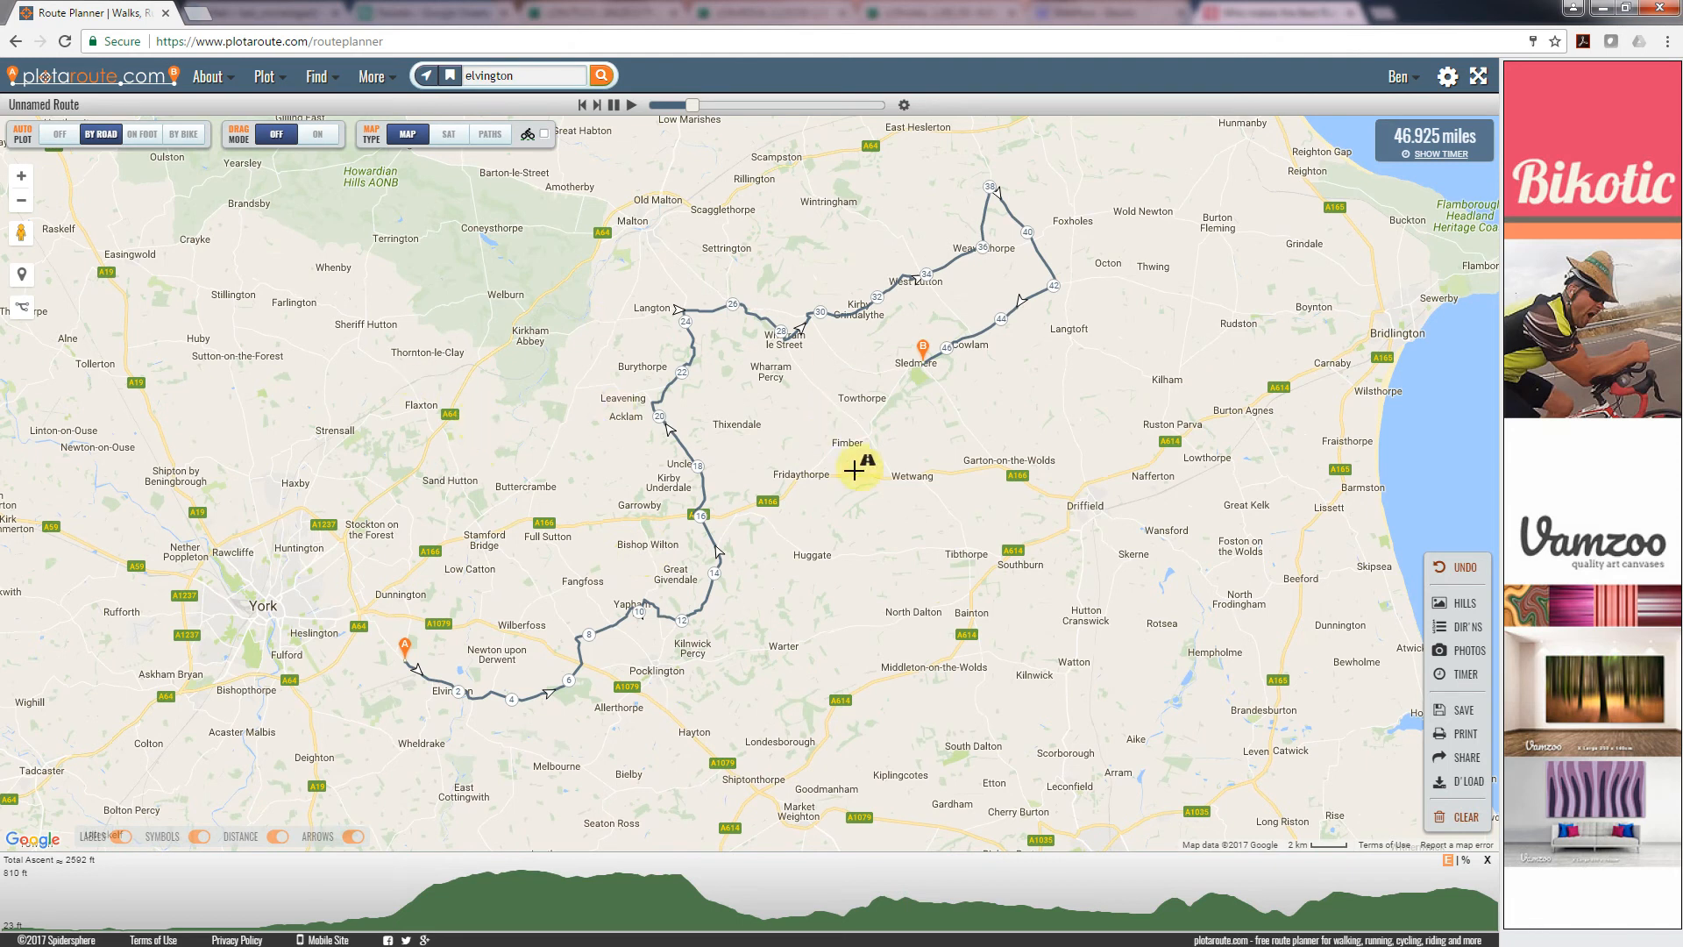
{"action": "mouse_move", "coordinate": [891, 625]}
{"action": "left_mouse_down"}
{"action": "mouse_move", "coordinate": [865, 633]}
{"action": "mouse_move", "coordinate": [859, 589]}
{"action": "mouse_move", "coordinate": [875, 642]}
{"action": "mouse_move", "coordinate": [892, 628]}
{"action": "left_mouse_up"}
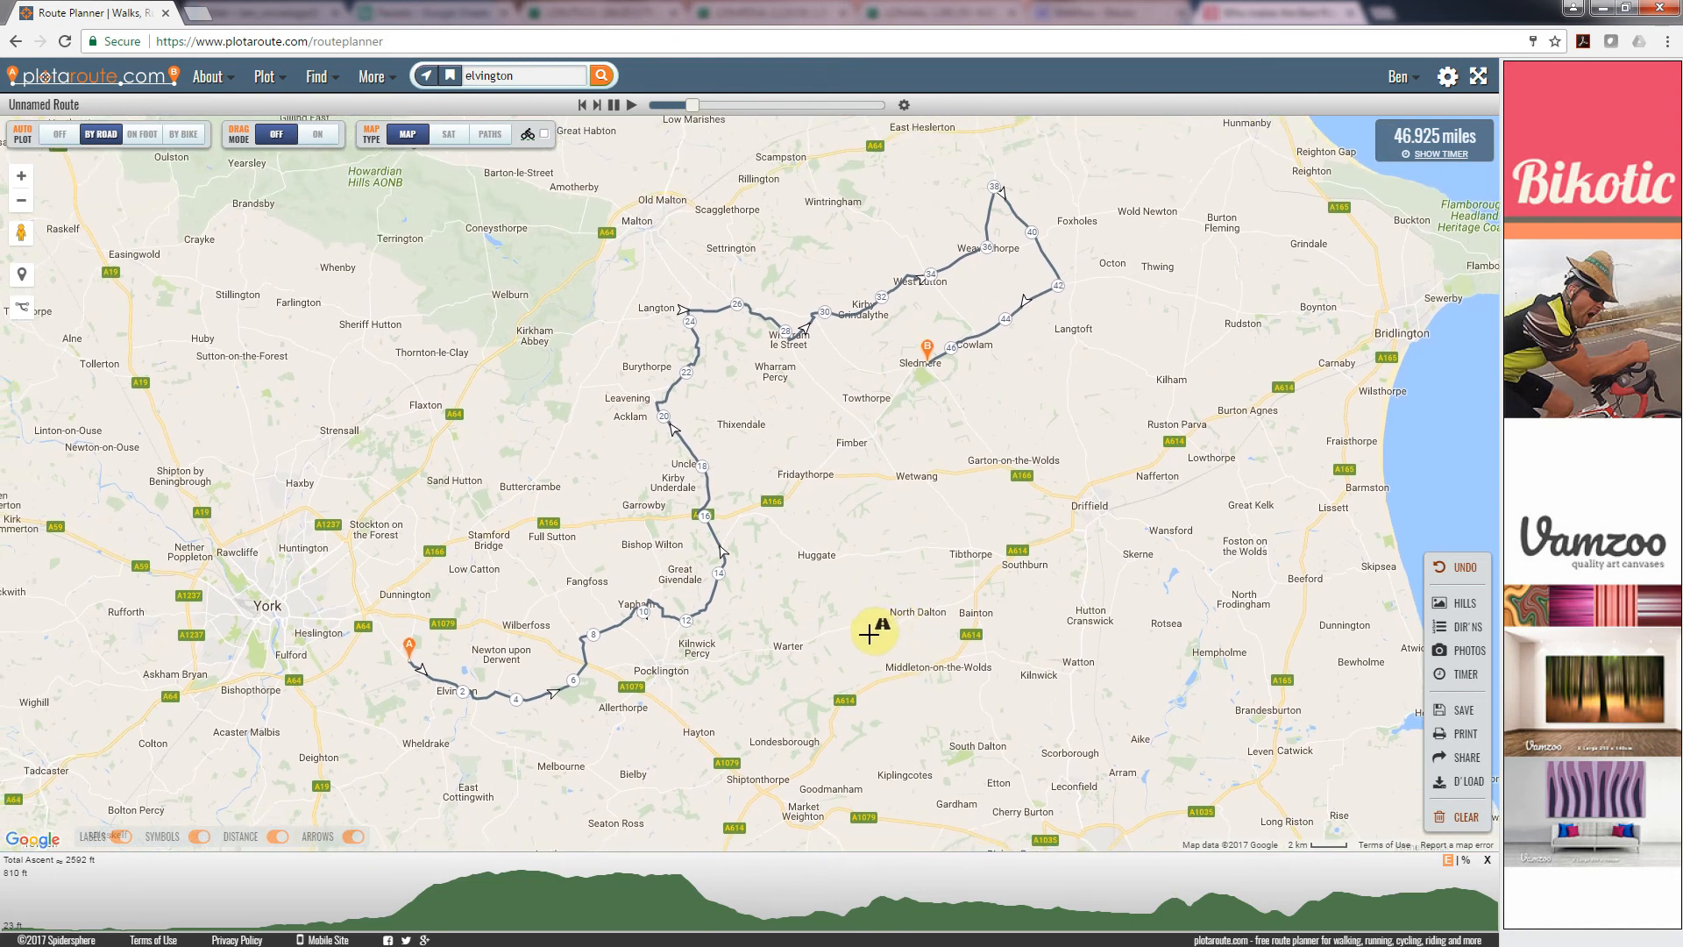
{"action": "mouse_move", "coordinate": [21, 232]}
{"action": "left_mouse_down"}
{"action": "mouse_move", "coordinate": [537, 428]}
{"action": "mouse_move", "coordinate": [585, 481]}
{"action": "mouse_move", "coordinate": [739, 405]}
{"action": "mouse_move", "coordinate": [746, 386]}
{"action": "left_mouse_up"}
{"action": "left_click_drag", "start_coordinate": [827, 501], "coordinate": [873, 454]}
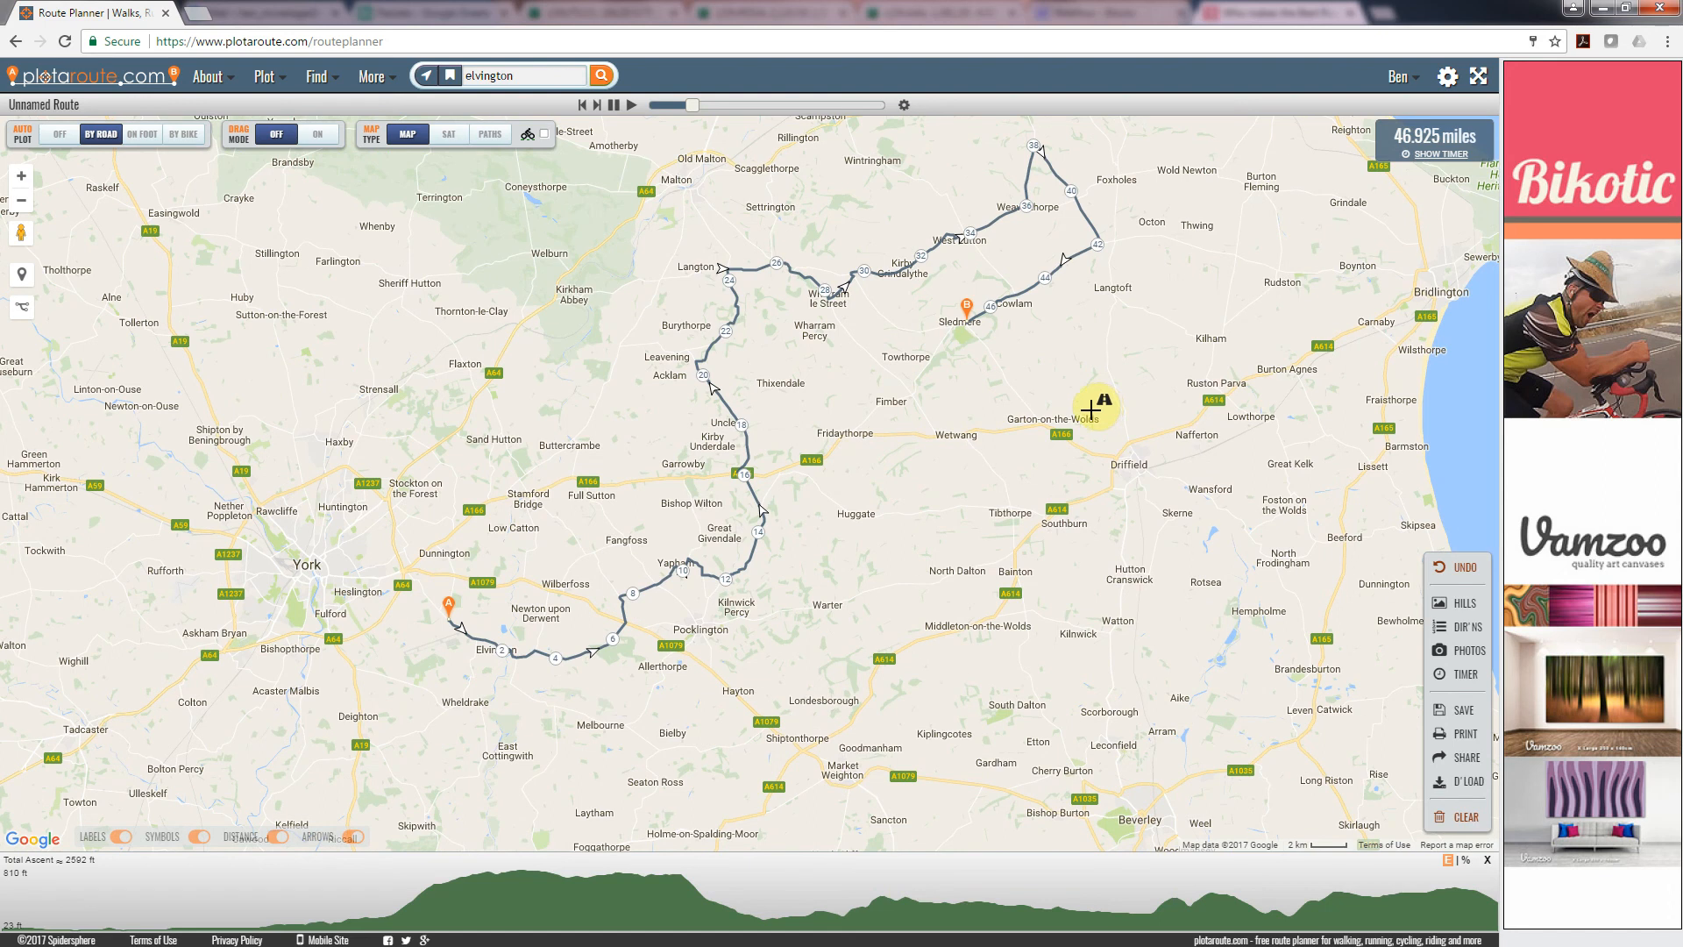
{"action": "left_click_drag", "start_coordinate": [1107, 348], "coordinate": [1043, 376]}
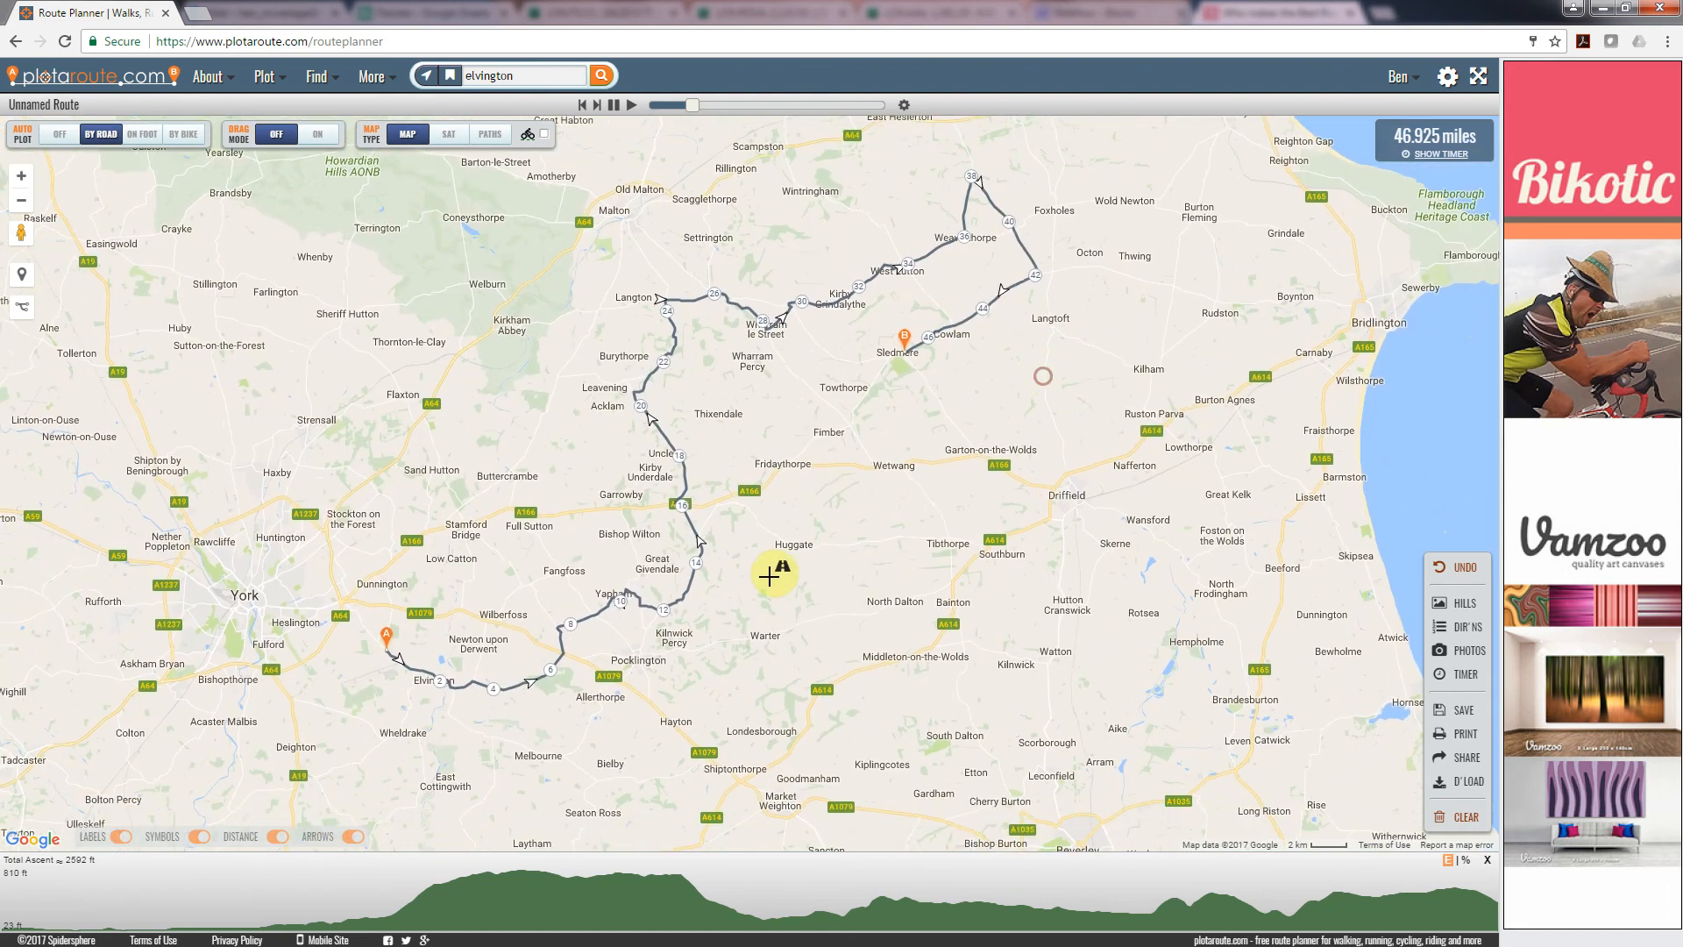